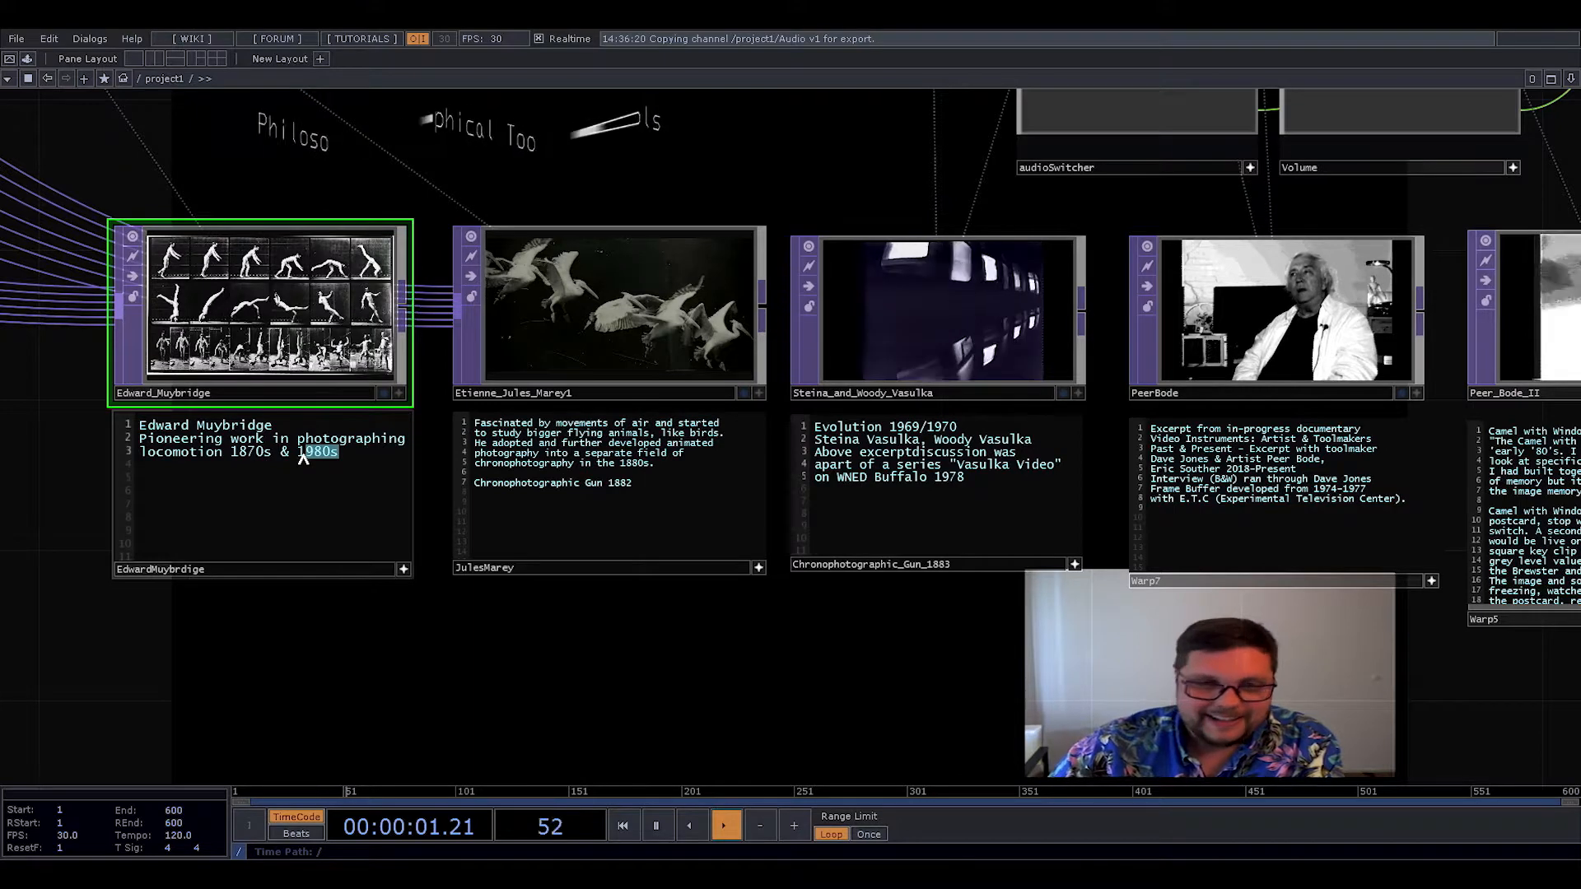
# - Correct the second decade in the Edward Muybridge note to 1880s
pyautogui.click(303, 454)
pyautogui.press('Delete')
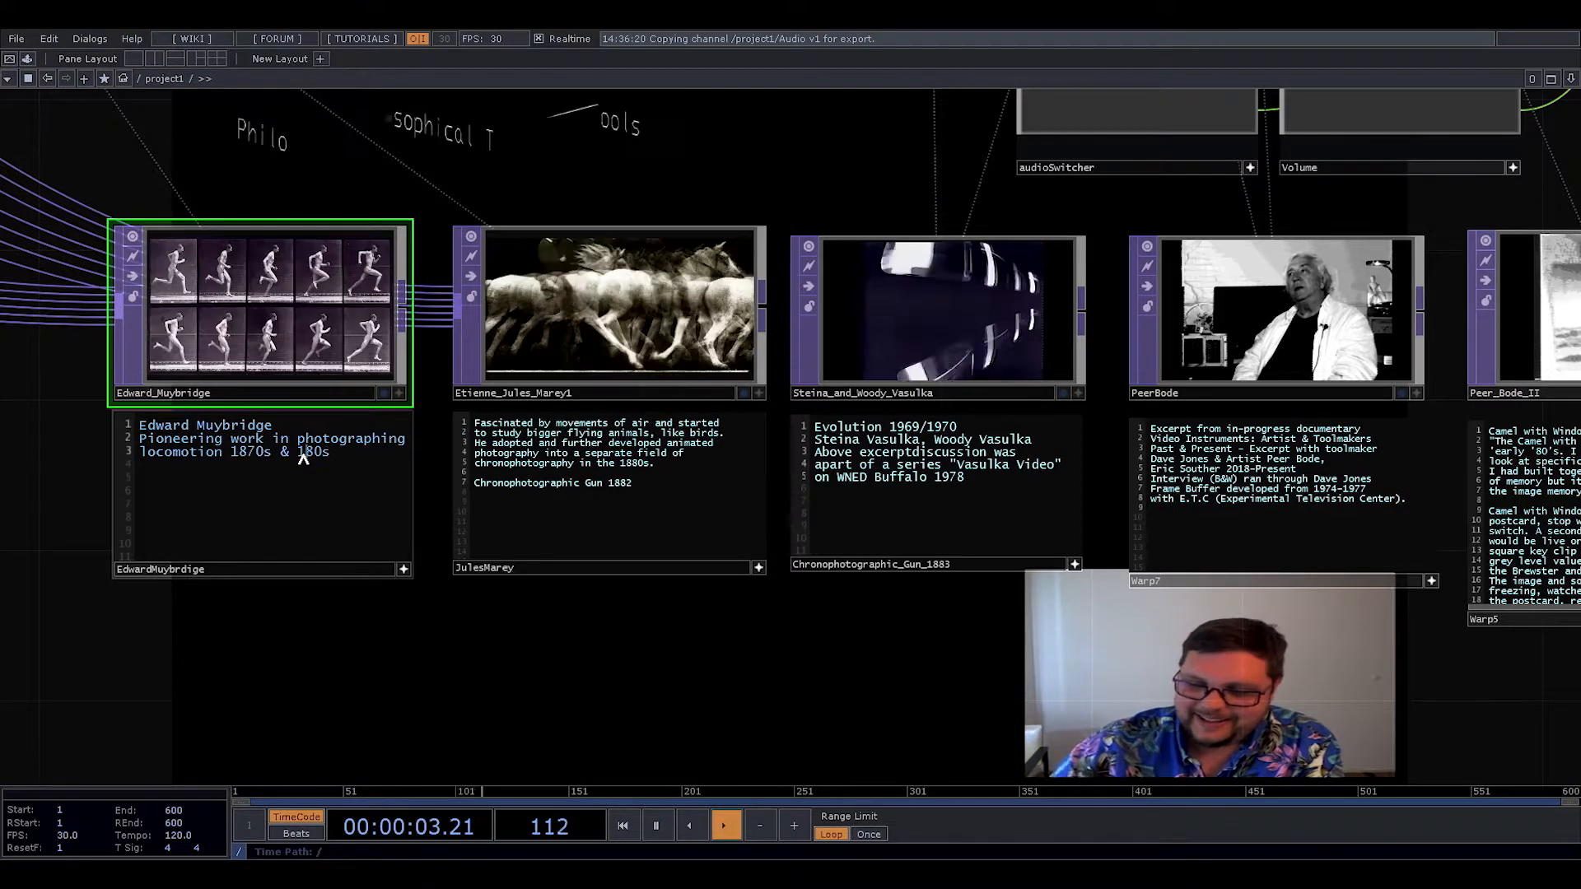
pyautogui.write('8')
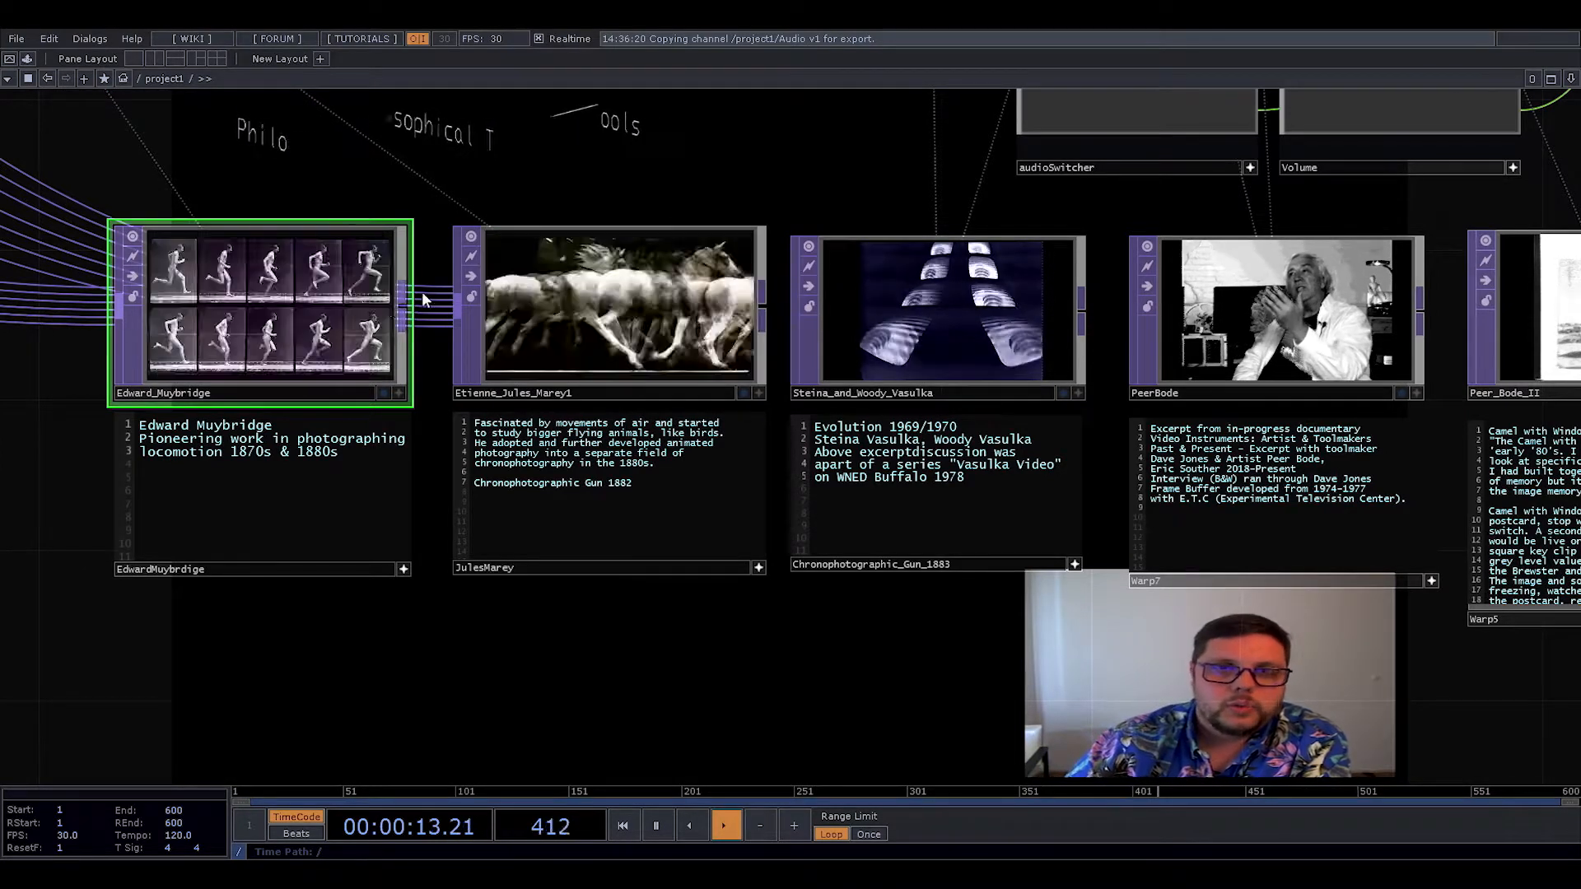
# - Examine the reference videos and notes from Etienne-Jules Marey through the Vasulkas to Peer Bode's Camel with Window Memory
pyautogui.moveTo(672, 178); pyautogui.dragTo(565, 180)
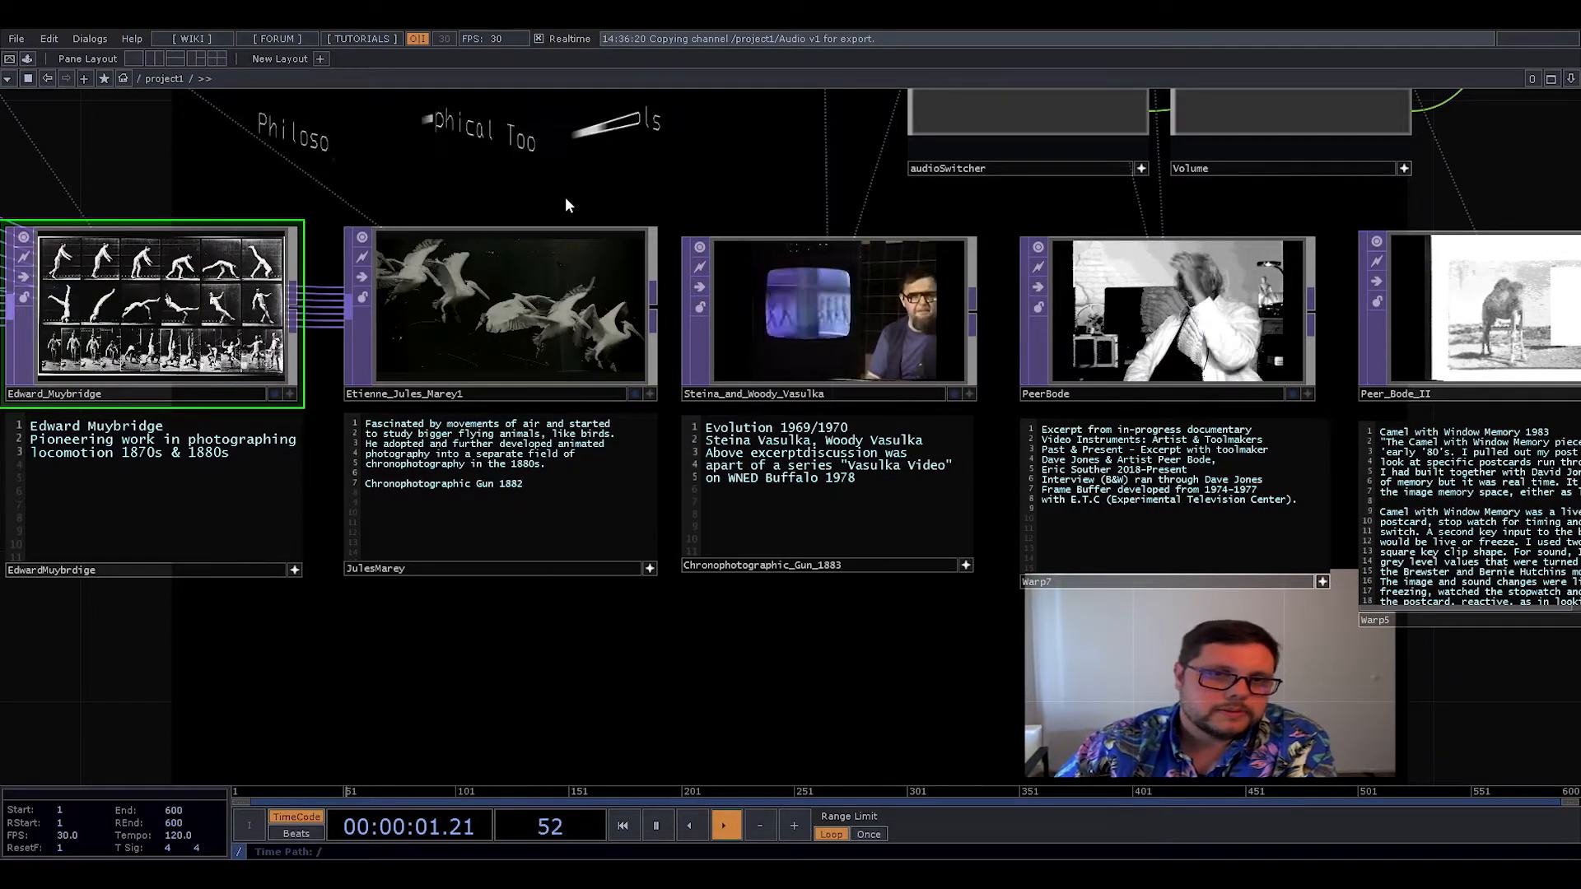
pyautogui.moveTo(564, 204); pyautogui.dragTo(497, 162)
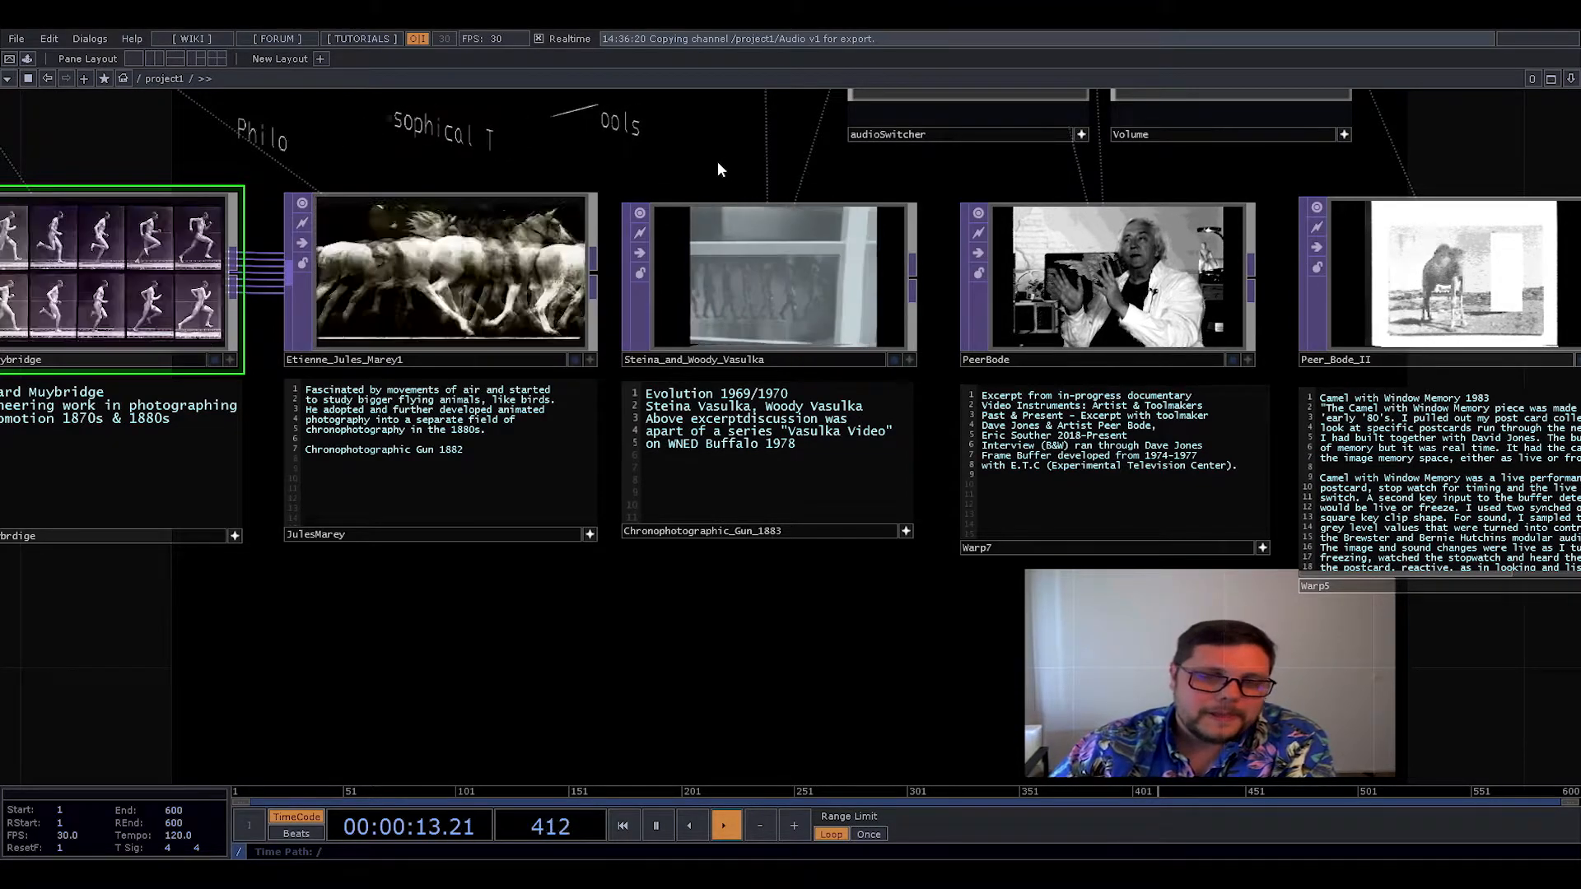
pyautogui.moveTo(714, 160); pyautogui.dragTo(426, 183)
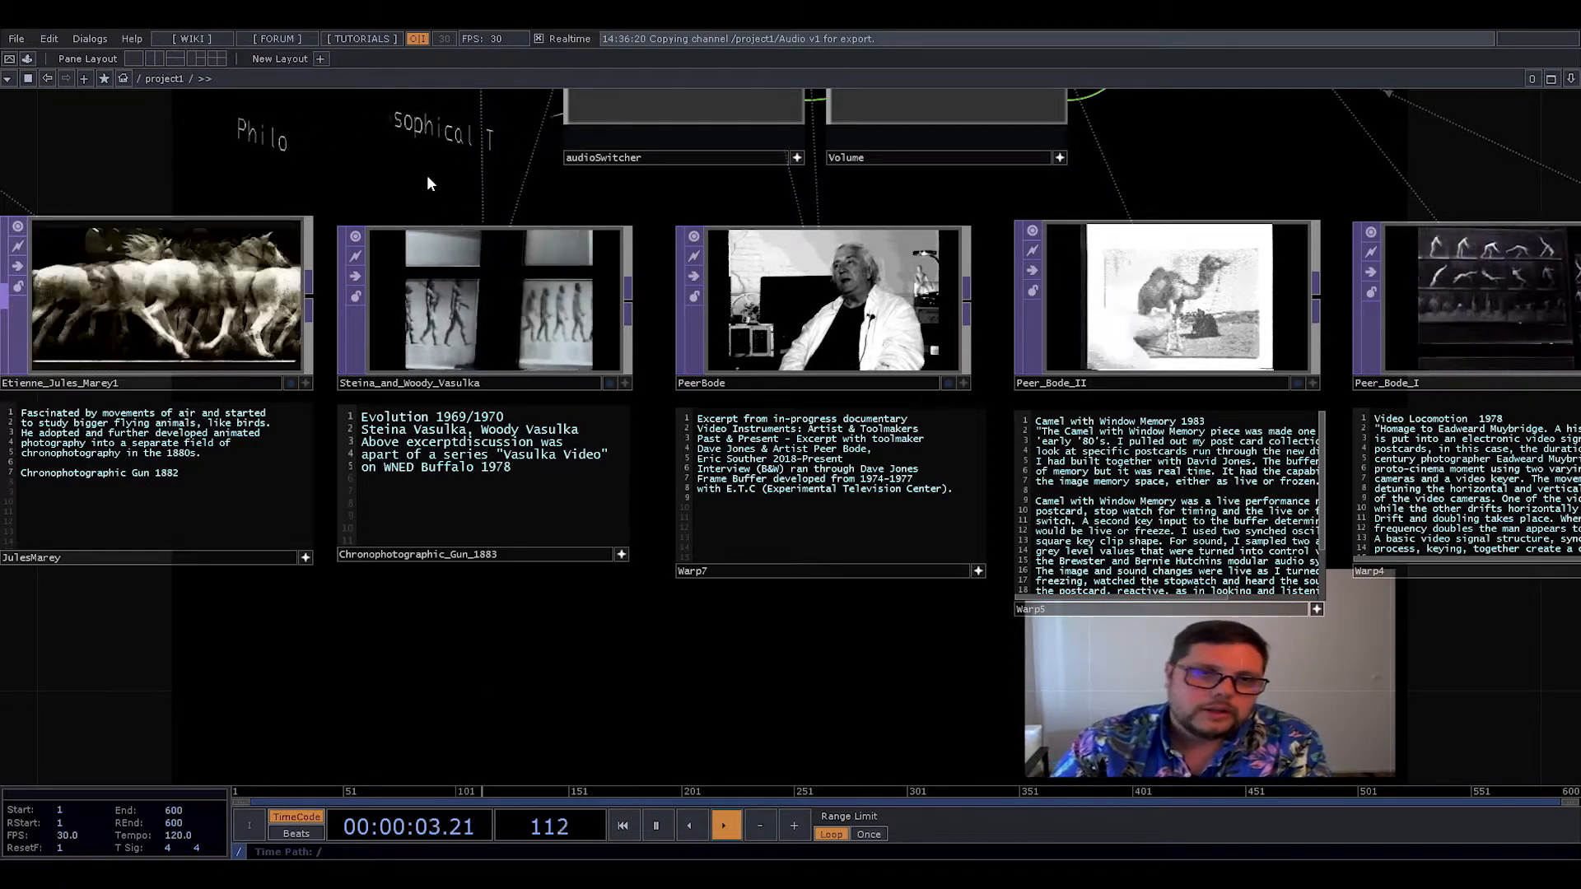
pyautogui.scroll(3, 430, 265)
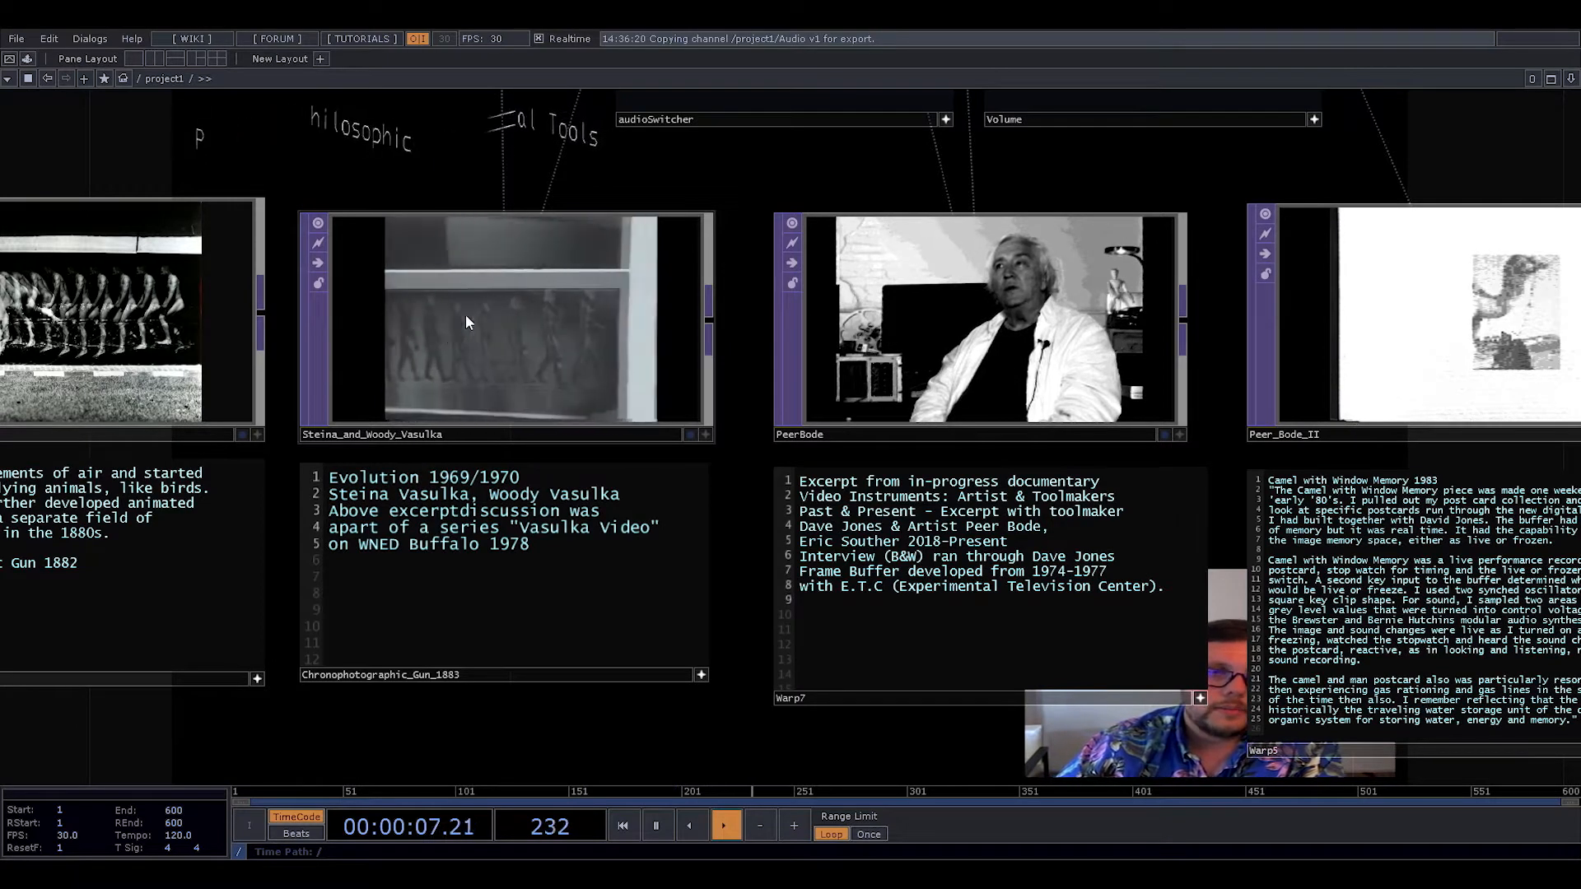
pyautogui.moveTo(458, 175); pyautogui.dragTo(477, 156)
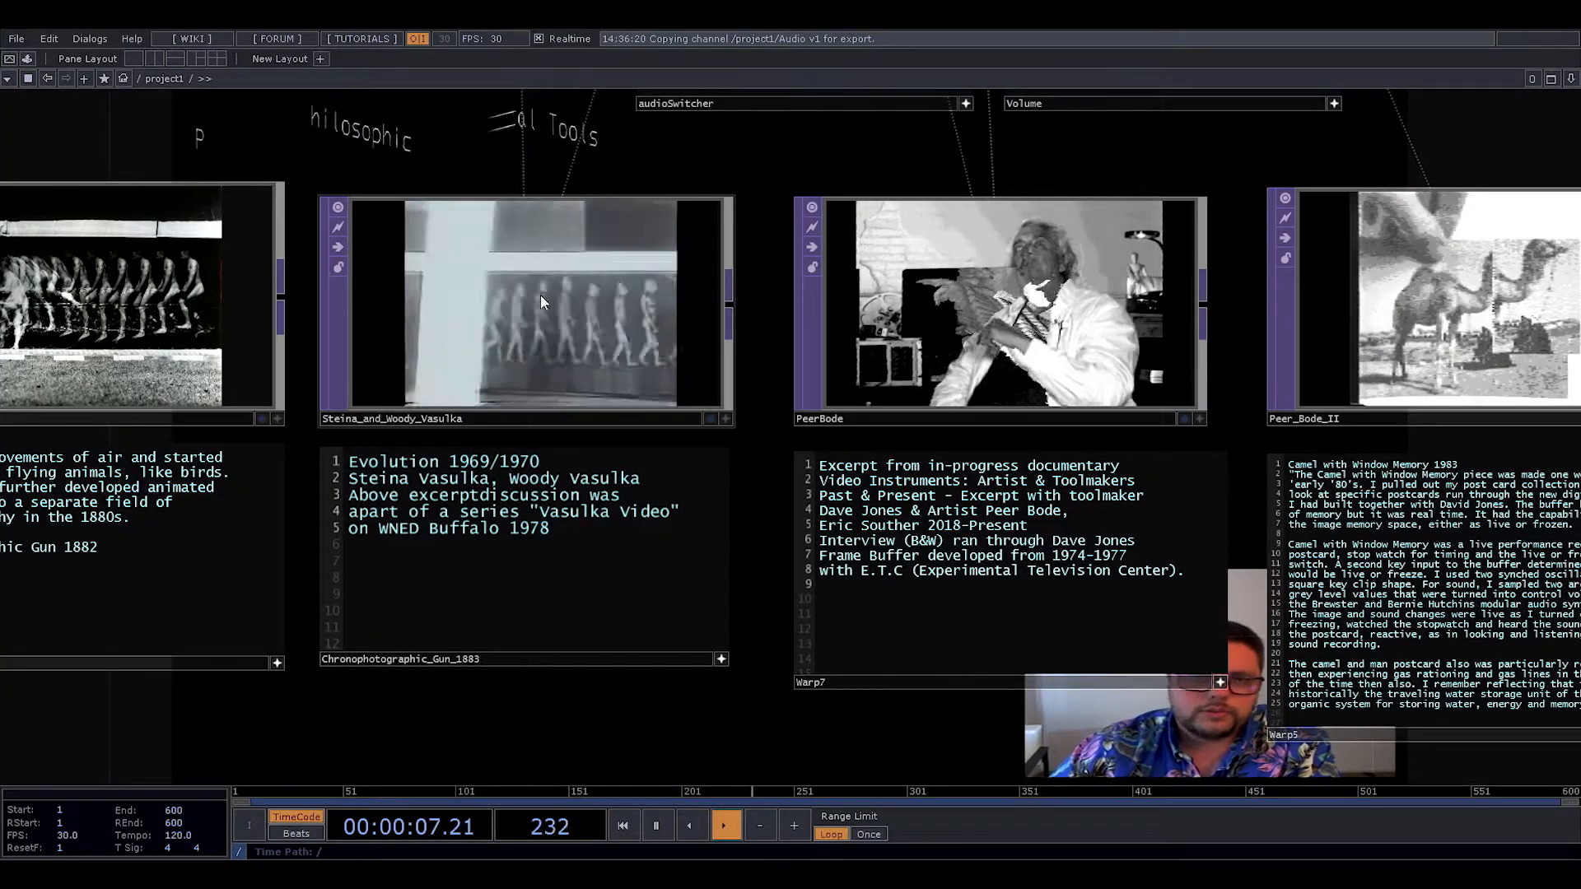
pyautogui.scroll(-5, 540, 294)
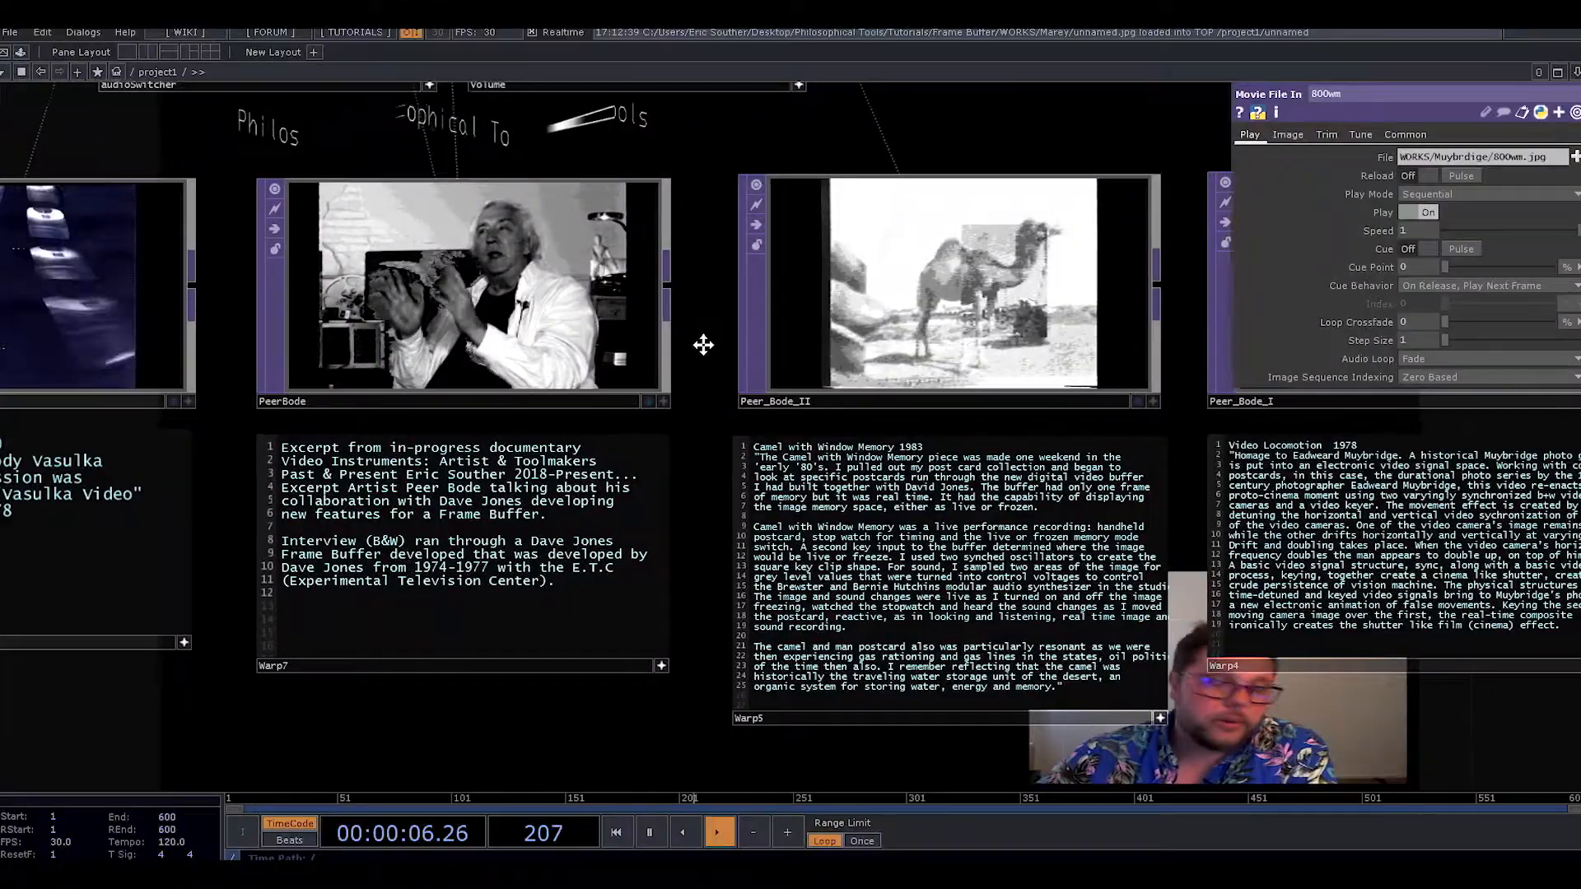
pyautogui.moveTo(705, 342); pyautogui.dragTo(451, 334)
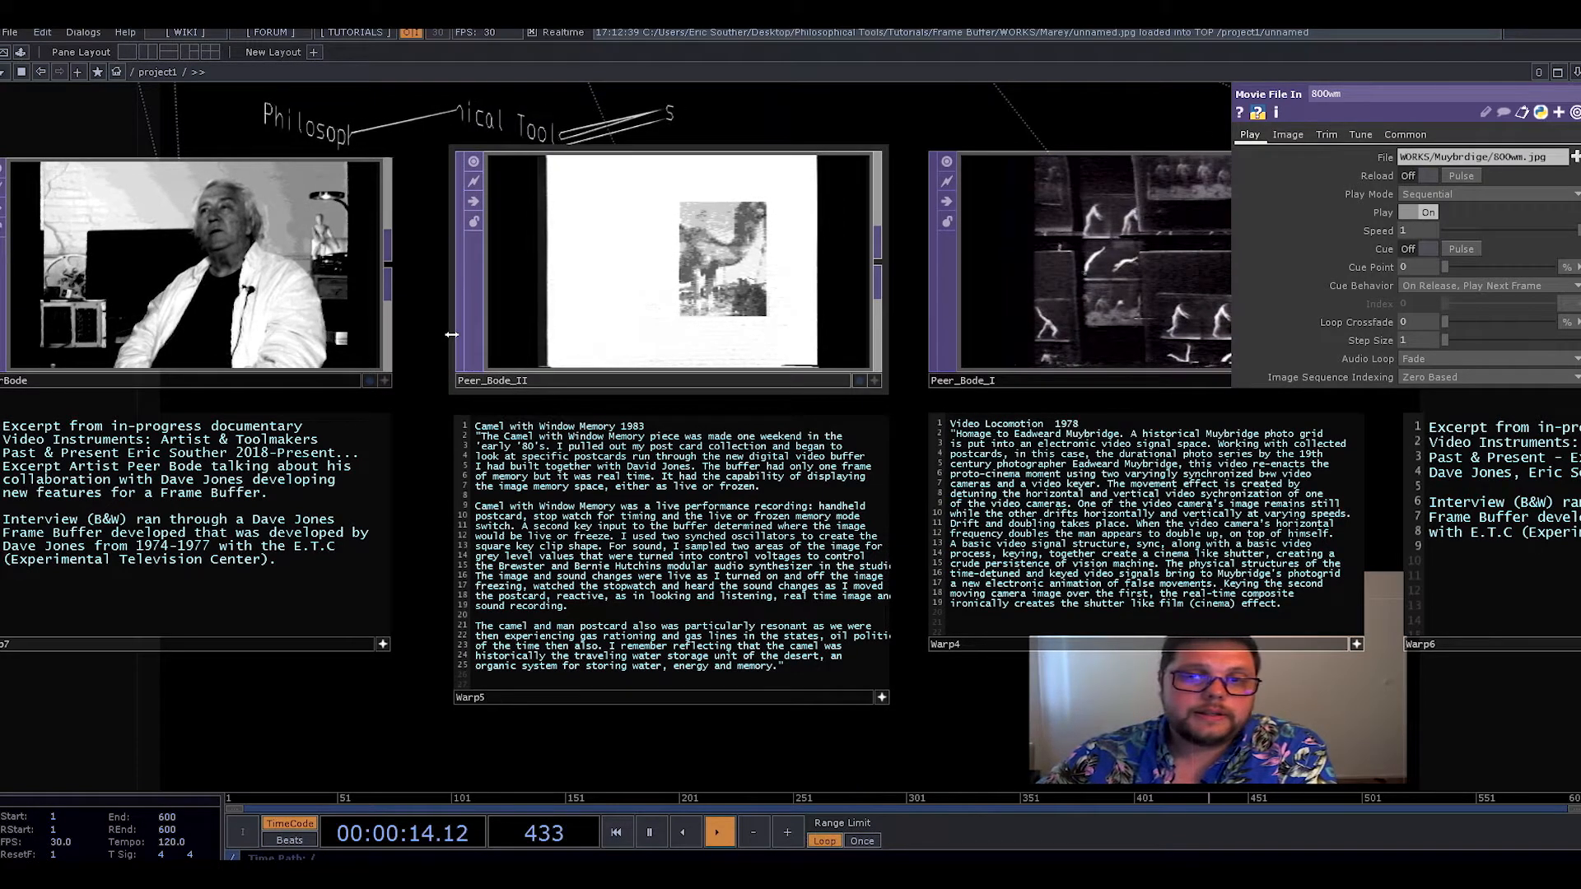
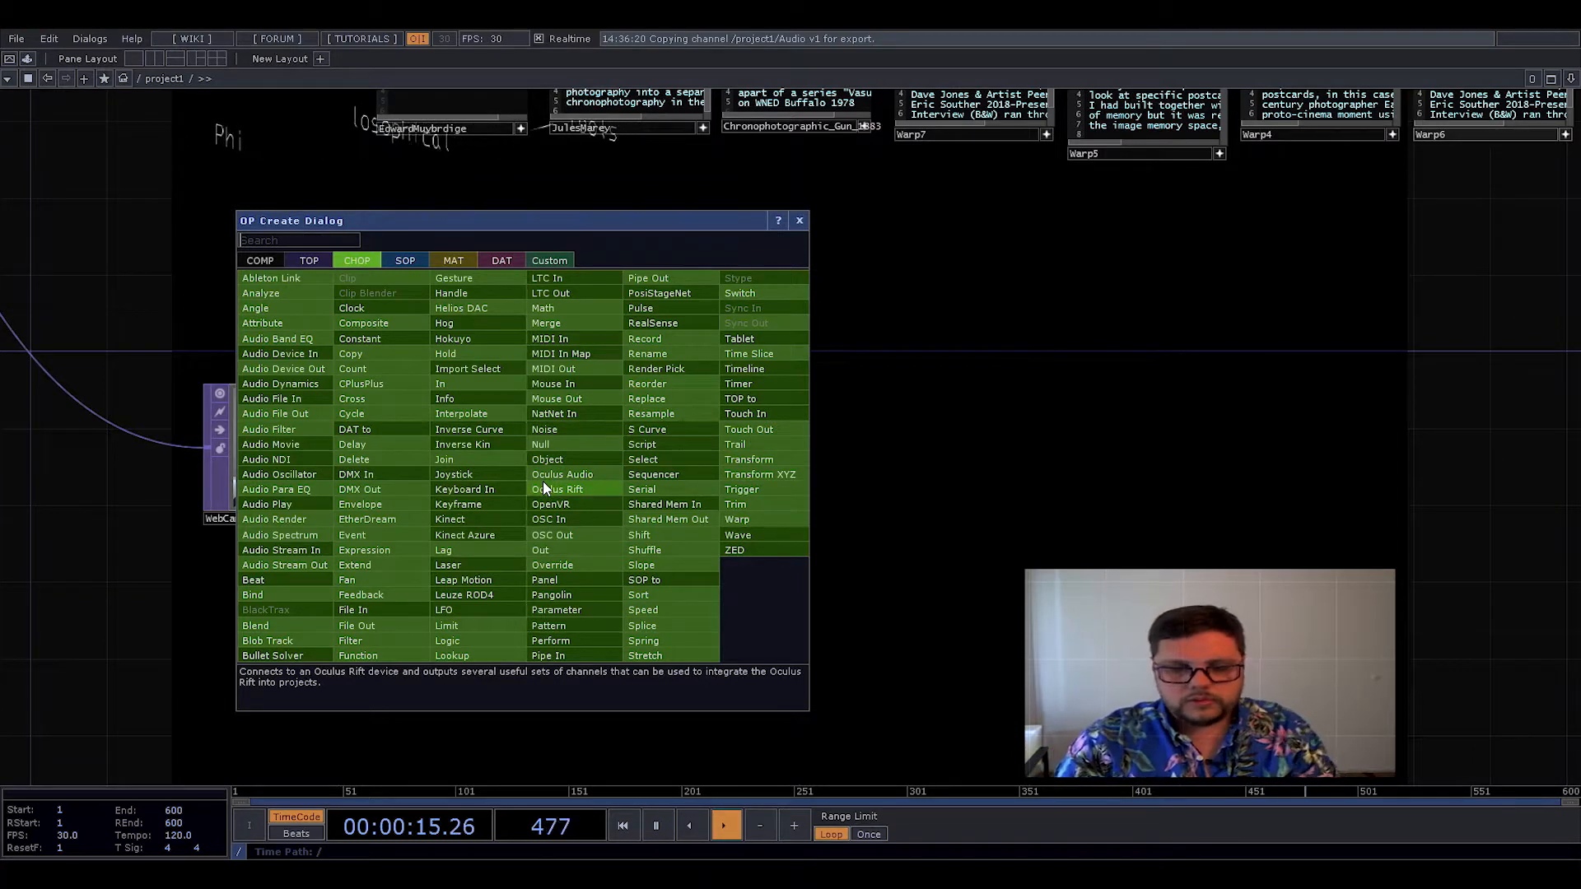
# - Add a Chroma Key TOP beside WebCamera, feed it the webcam image and enlarge the node
pyautogui.click(312, 261)
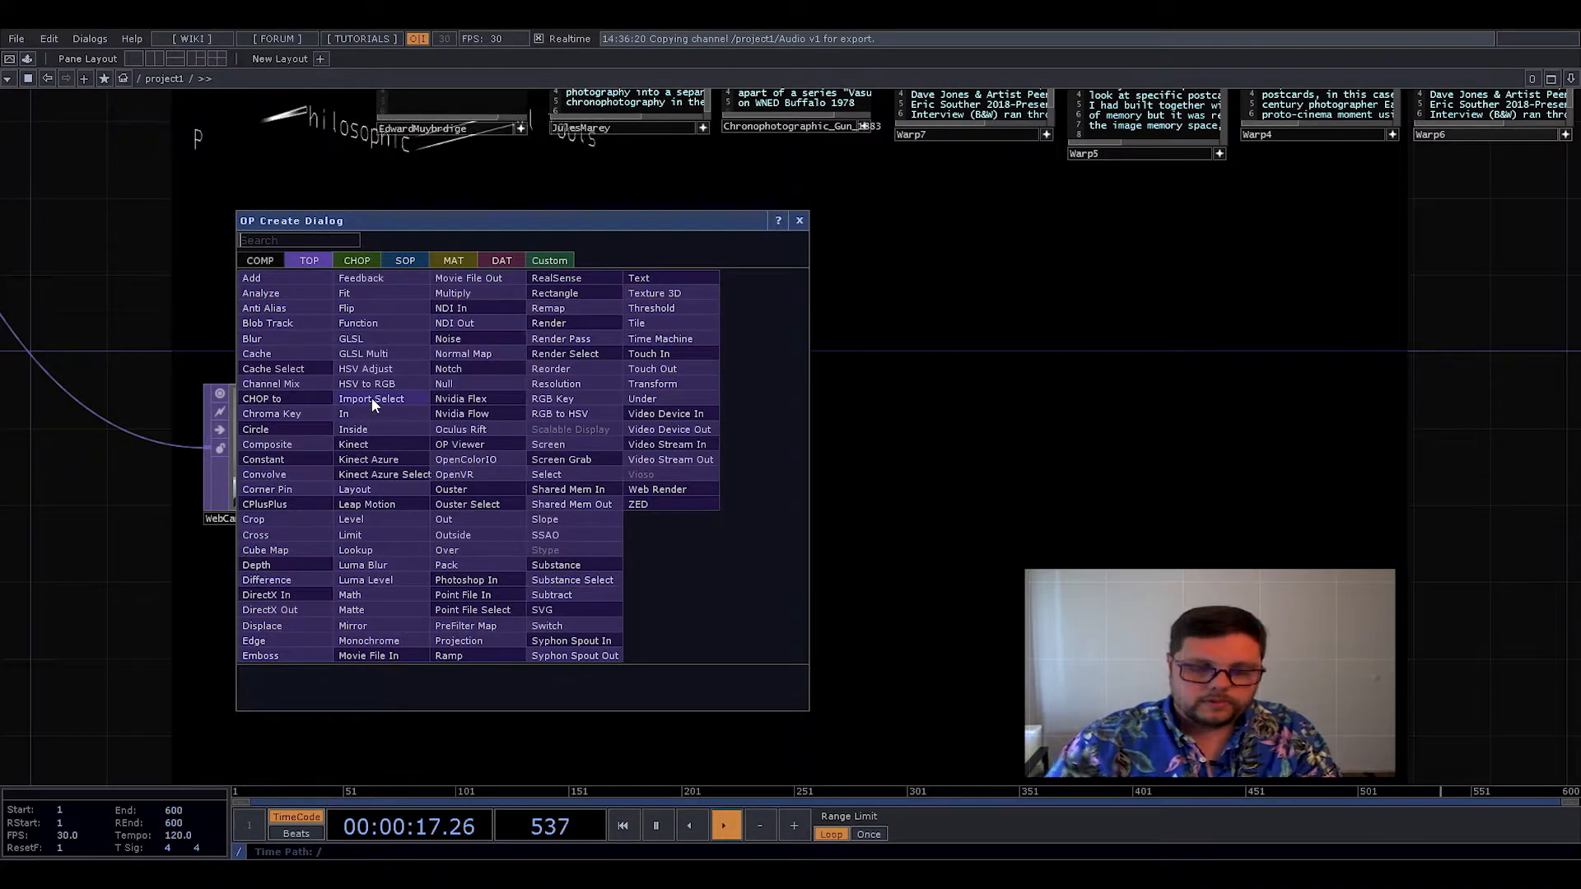
pyautogui.click(287, 414)
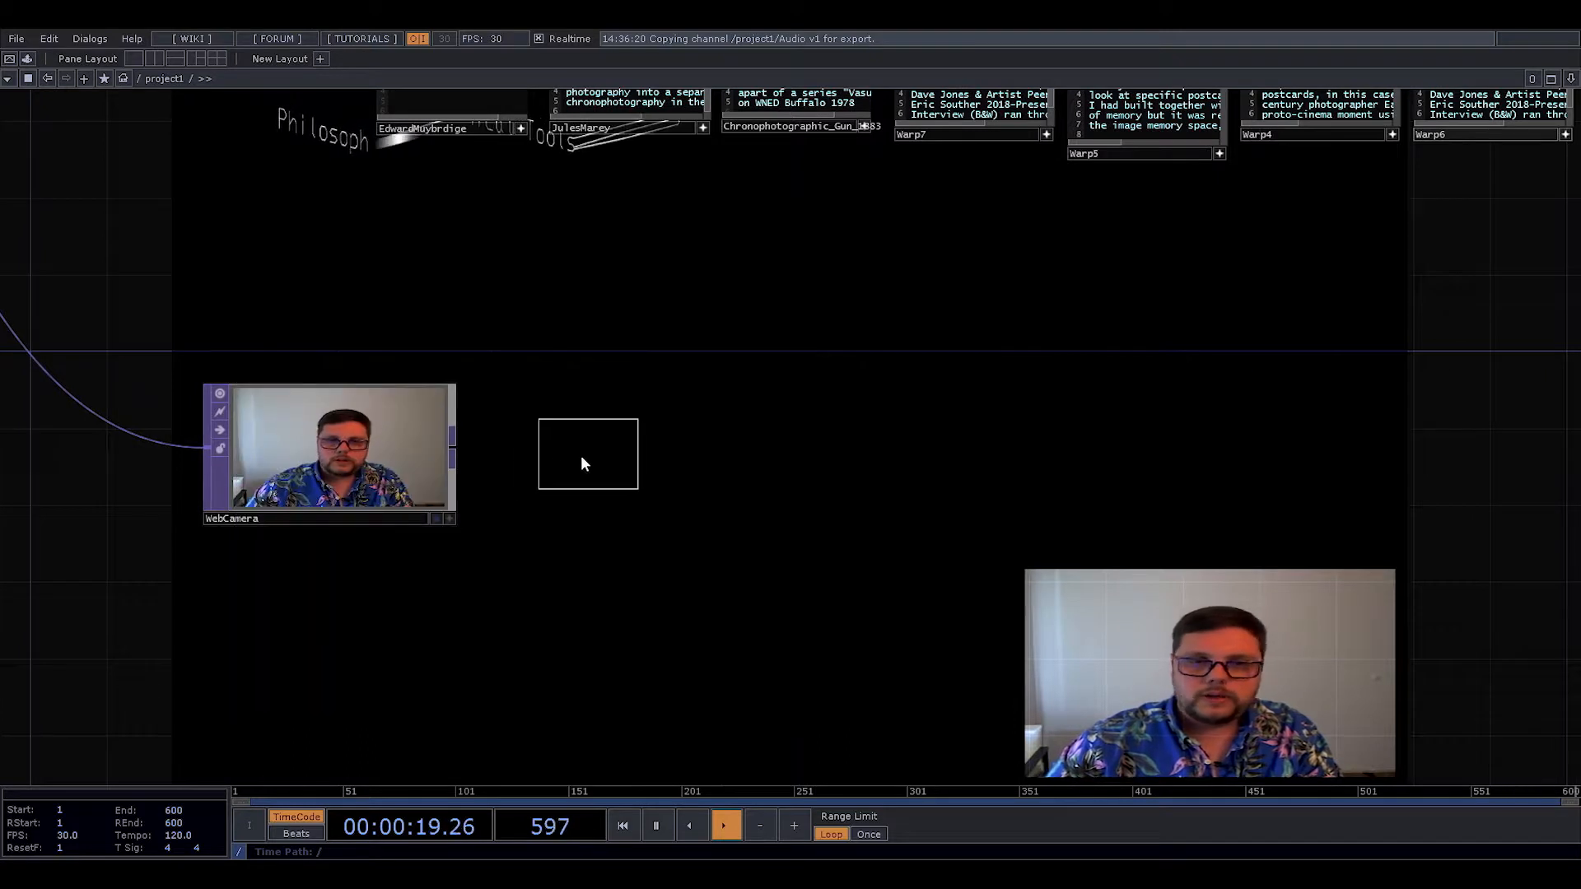
pyautogui.click(540, 450)
pyautogui.moveTo(455, 447); pyautogui.dragTo(593, 461)
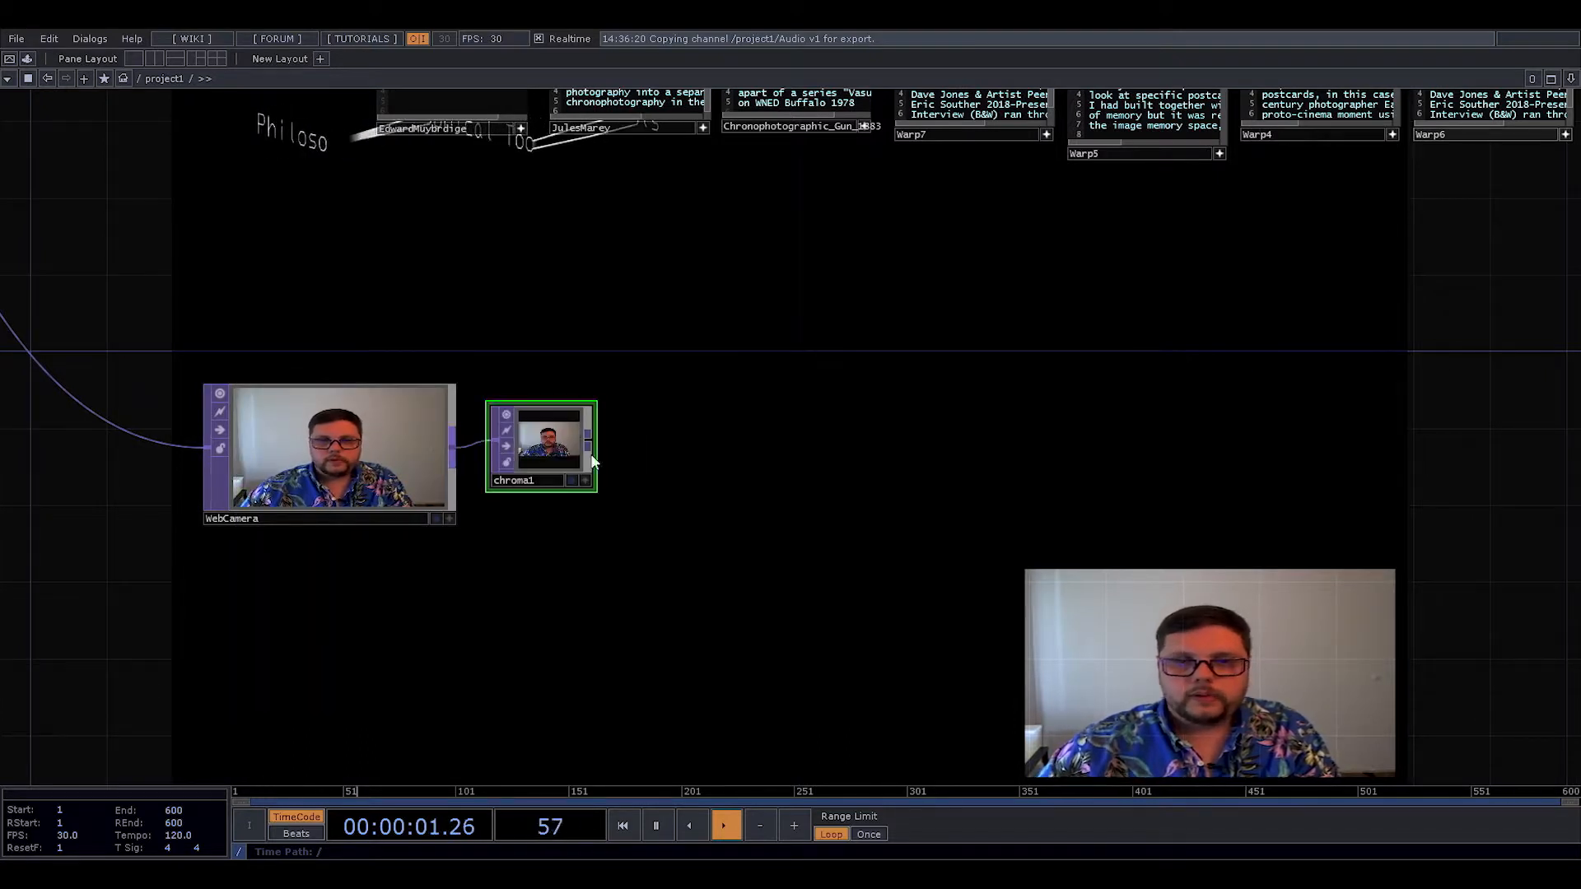
pyautogui.moveTo(596, 402); pyautogui.dragTo(679, 380)
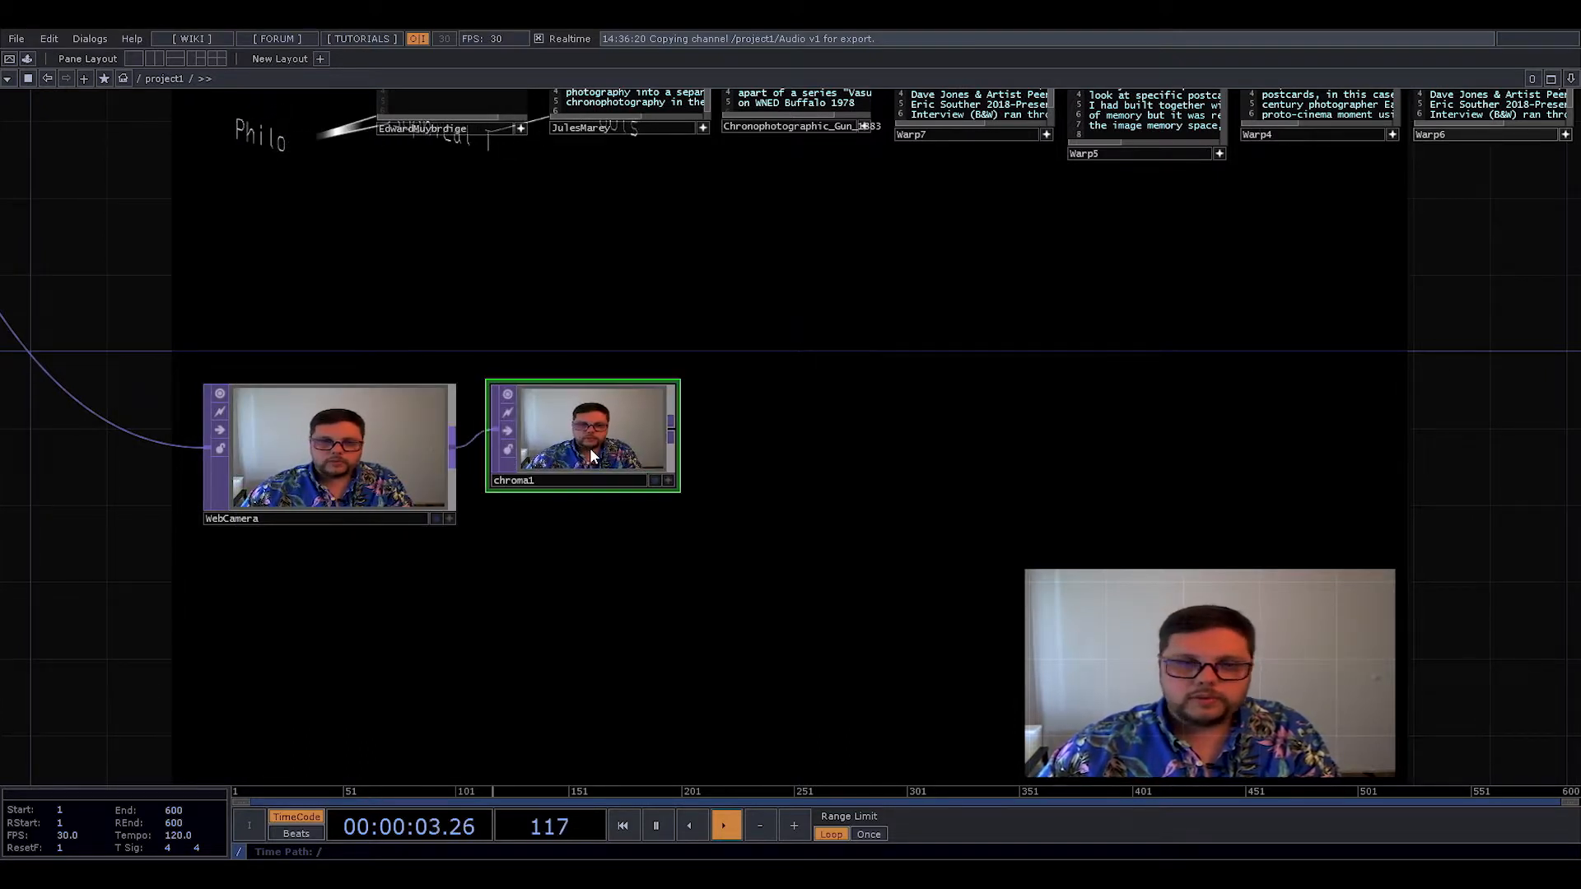
pyautogui.moveTo(589, 448); pyautogui.dragTo(606, 461)
# - Set the Chroma Key's Val Max to 0.442, keeping Val Min at 0
pyautogui.moveTo(718, 471); pyautogui.dragTo(591, 471)
pyautogui.press('p')
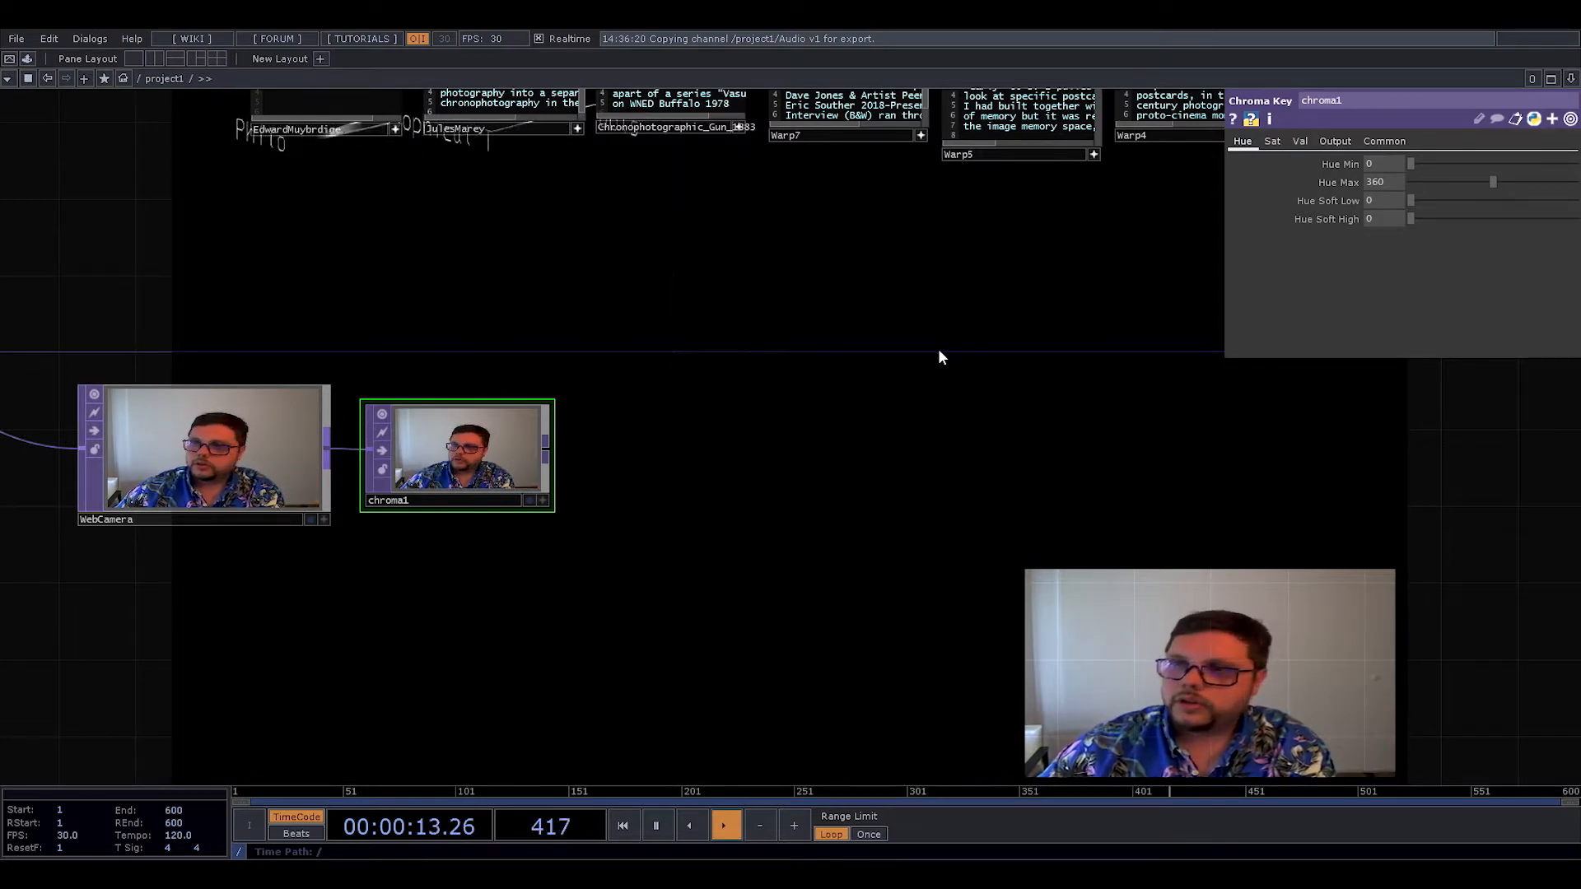
pyautogui.scroll(3, 434, 516)
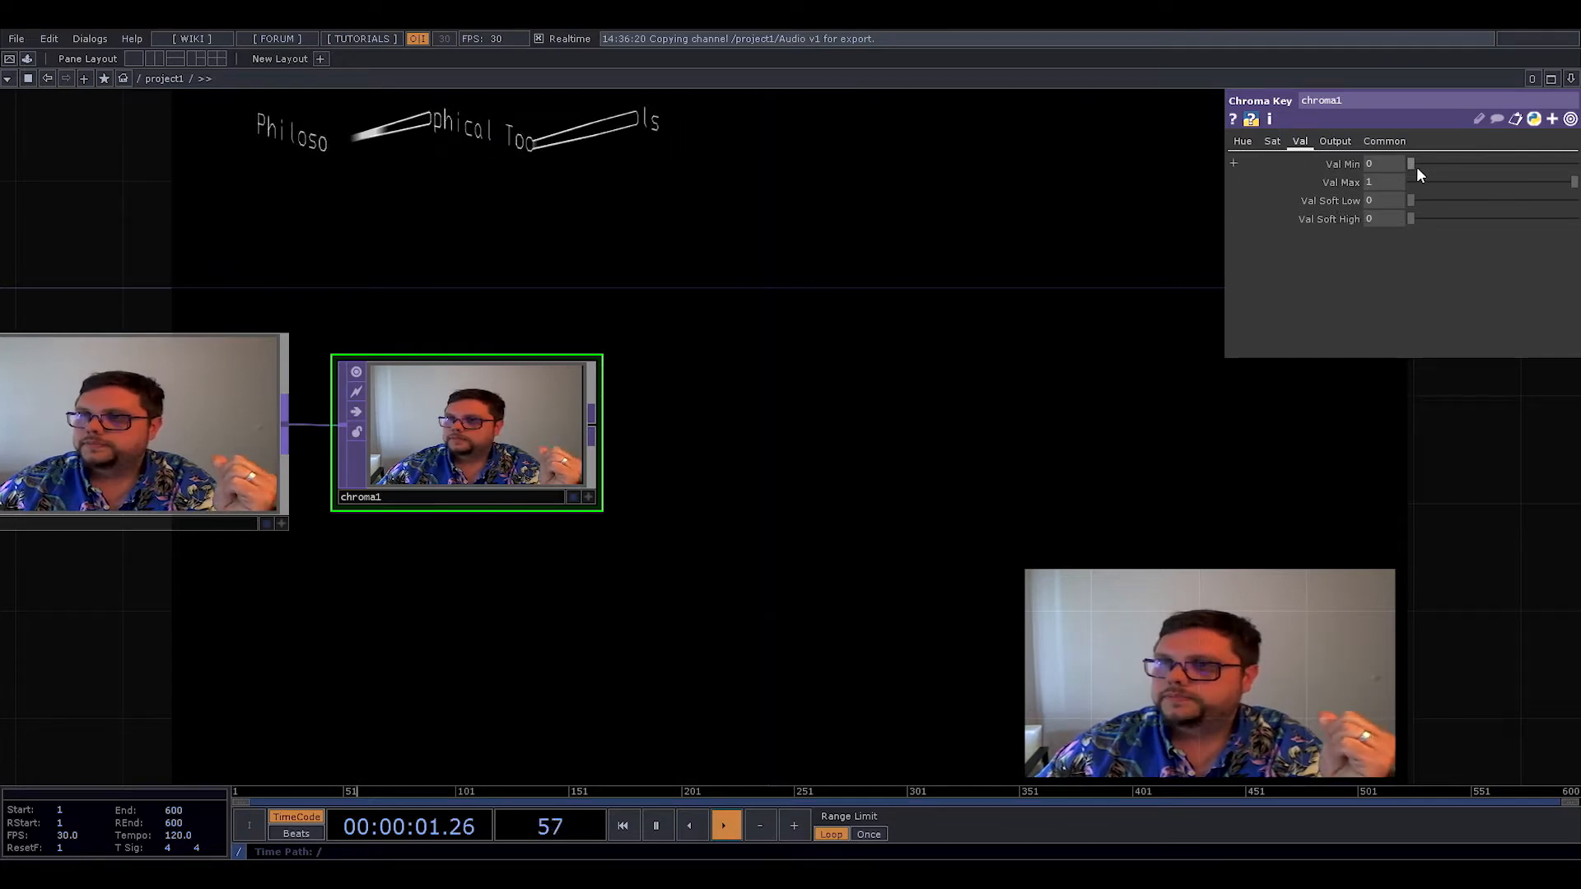
pyautogui.moveTo(1409, 165); pyautogui.dragTo(1366, 162)
pyautogui.moveTo(1535, 181); pyautogui.dragTo(1485, 181)
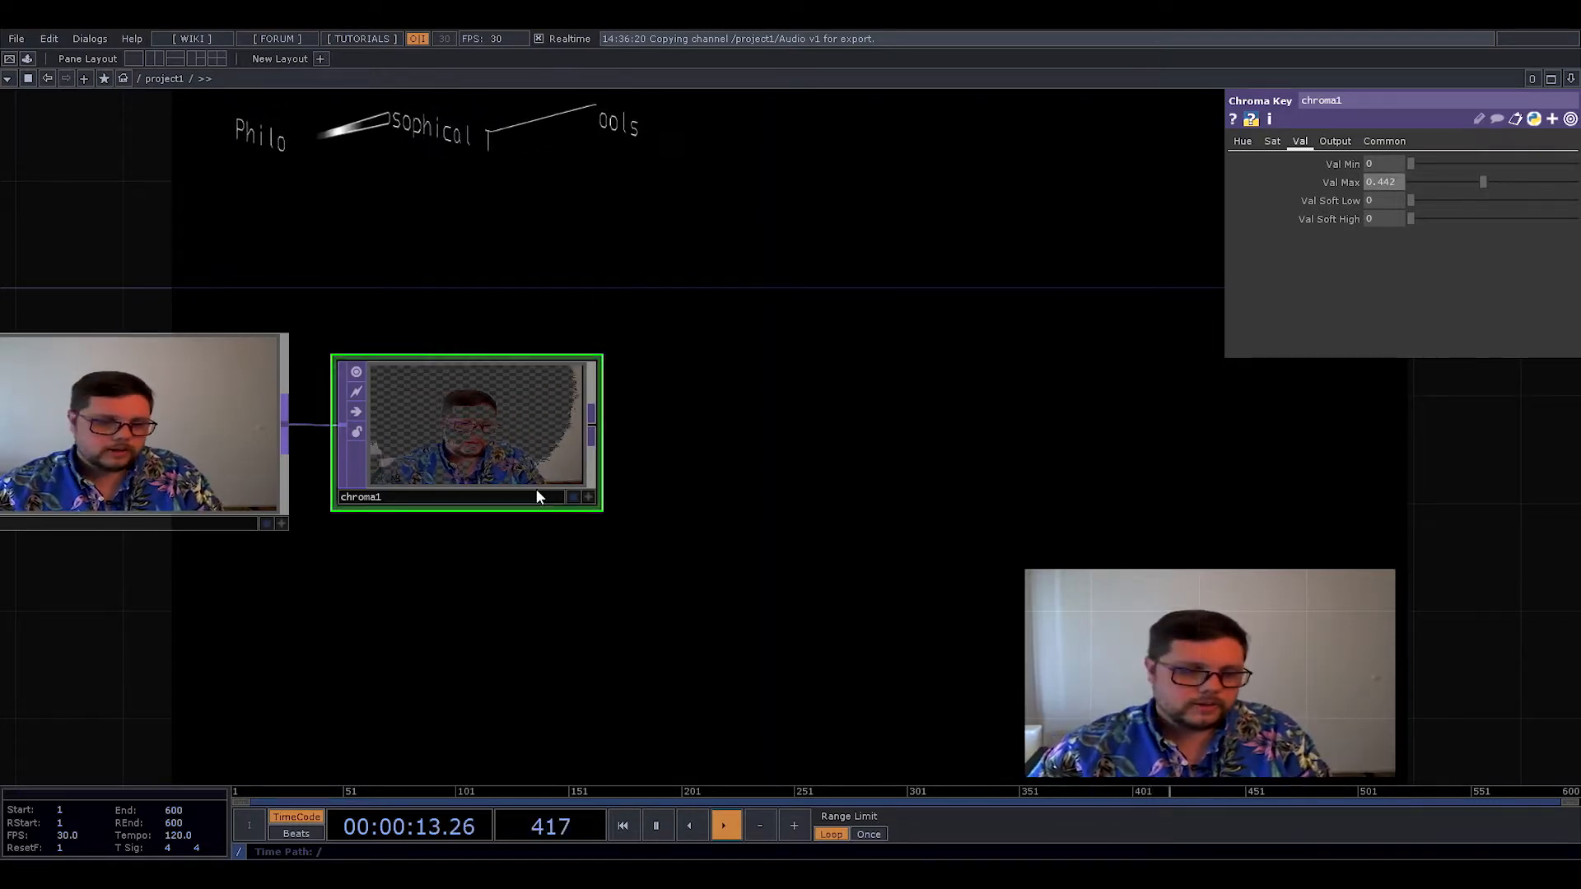
# - Search the available TOP operators for "chrom" and for "key"
pyautogui.press('Tab')
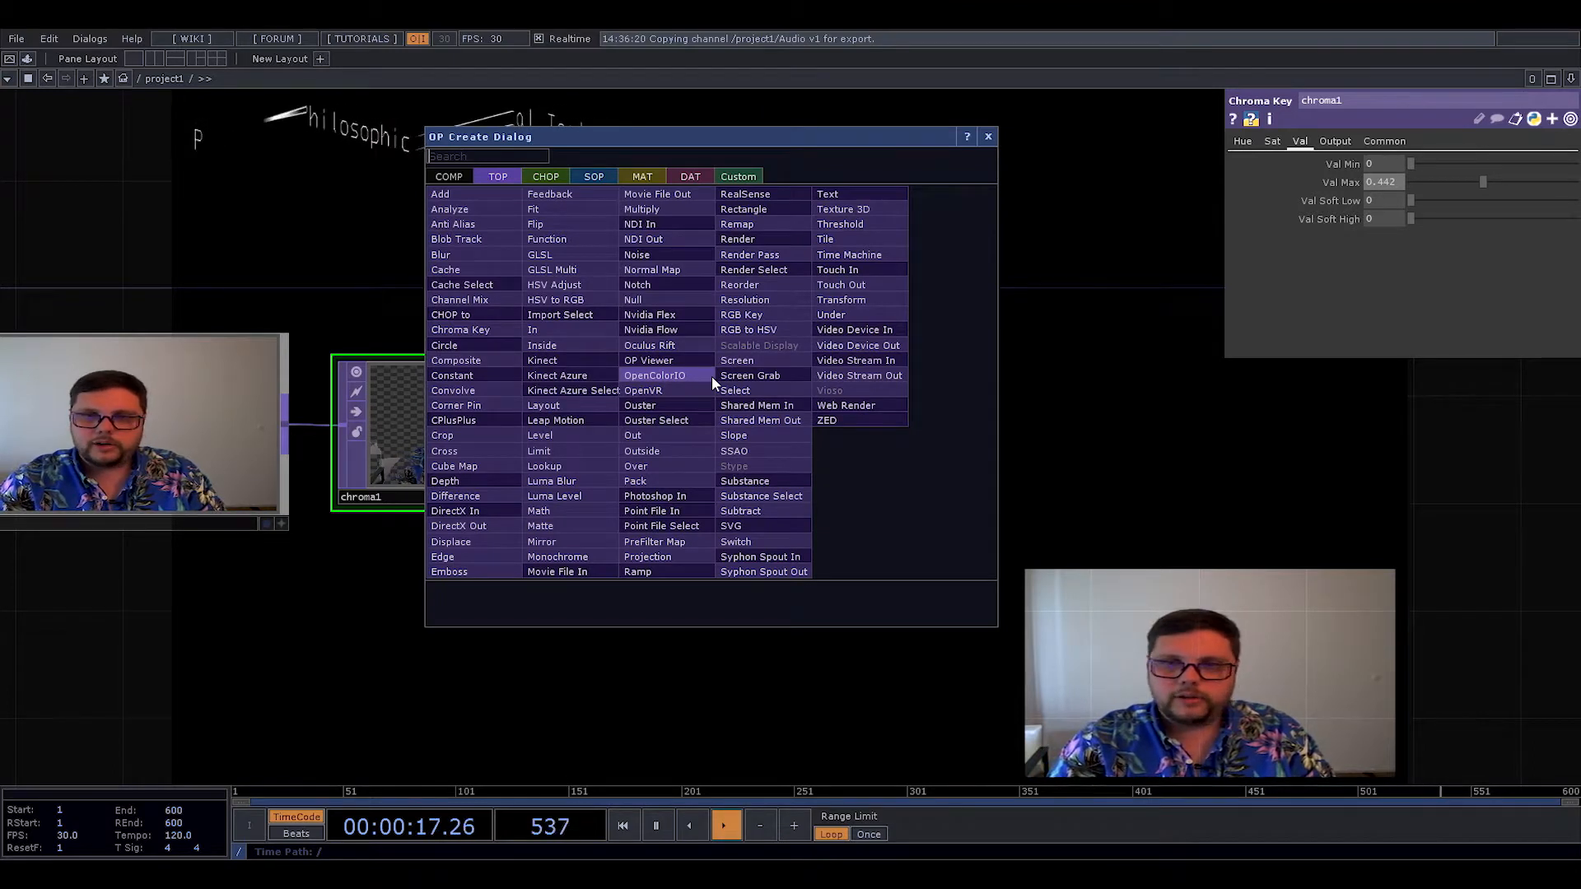
pyautogui.write('o')
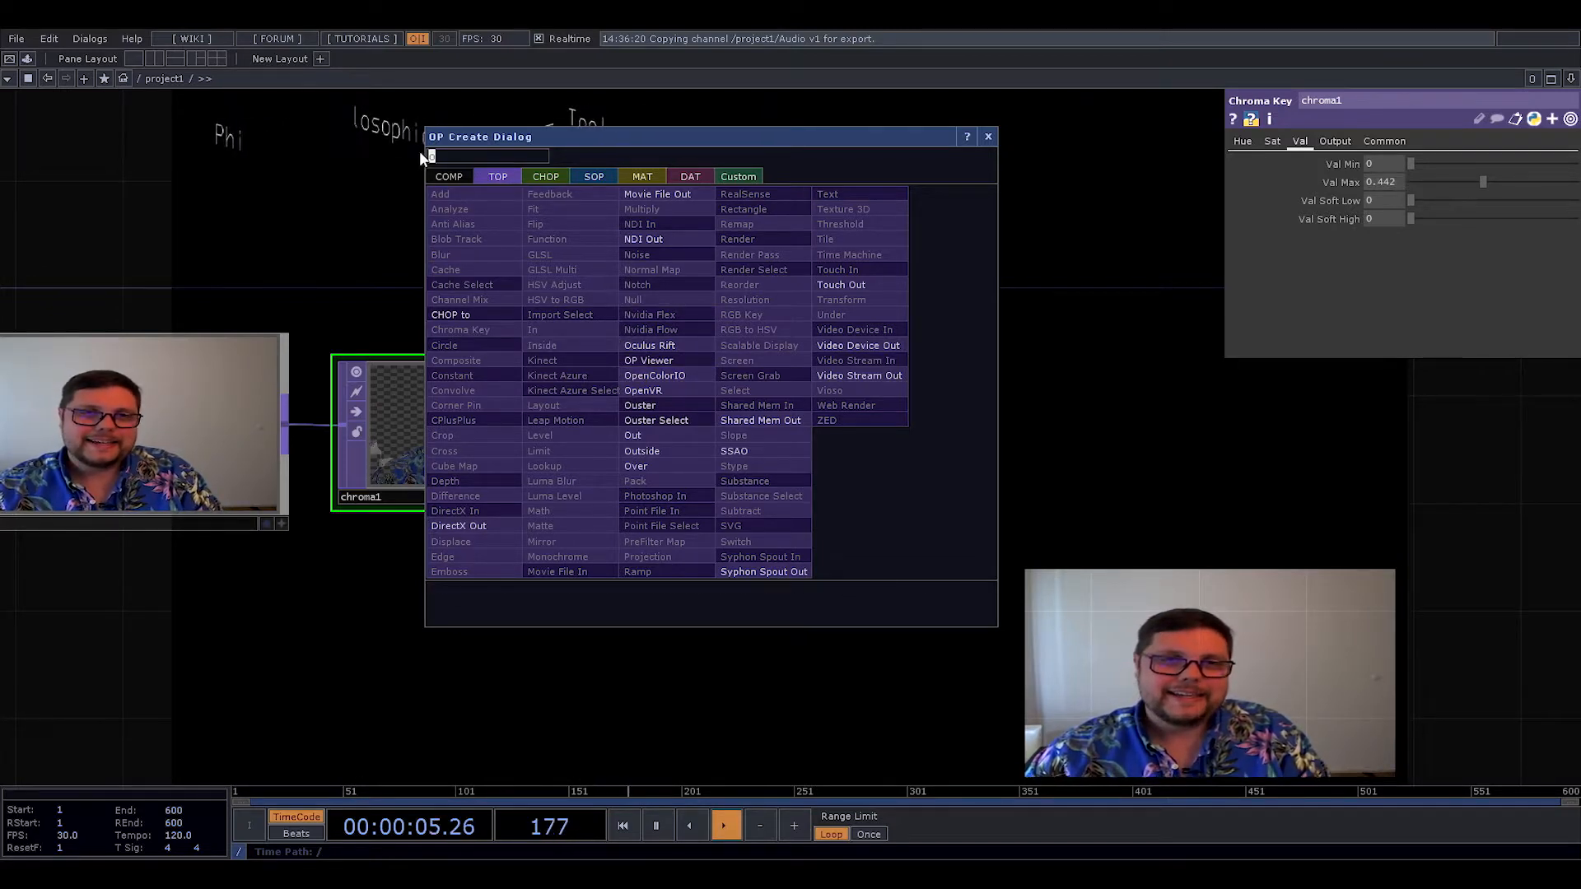
pyautogui.write('h')
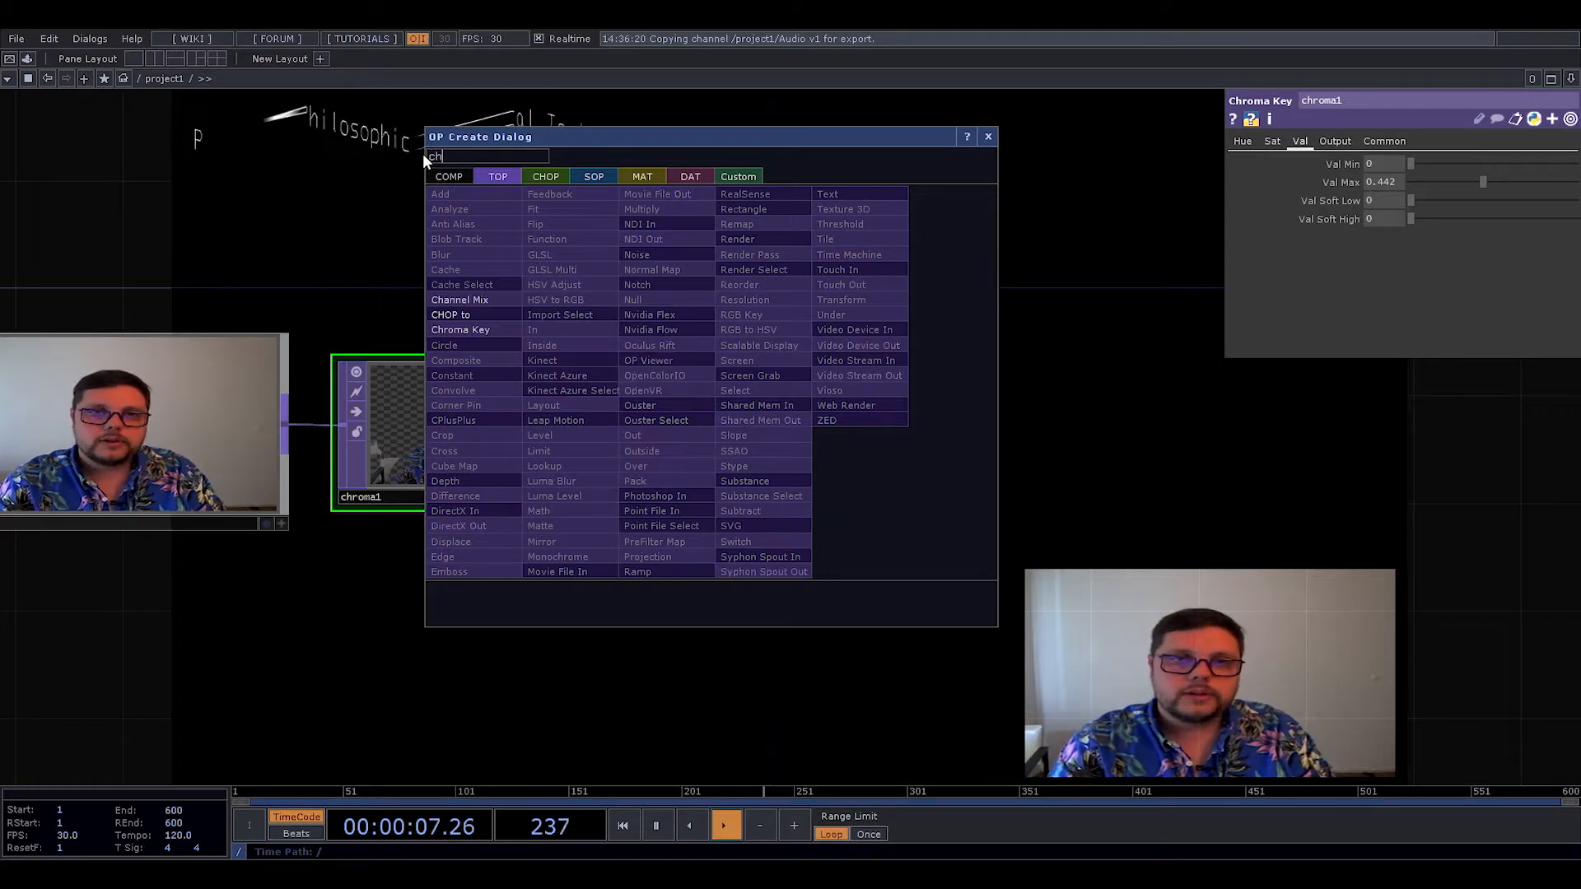
pyautogui.write('r')
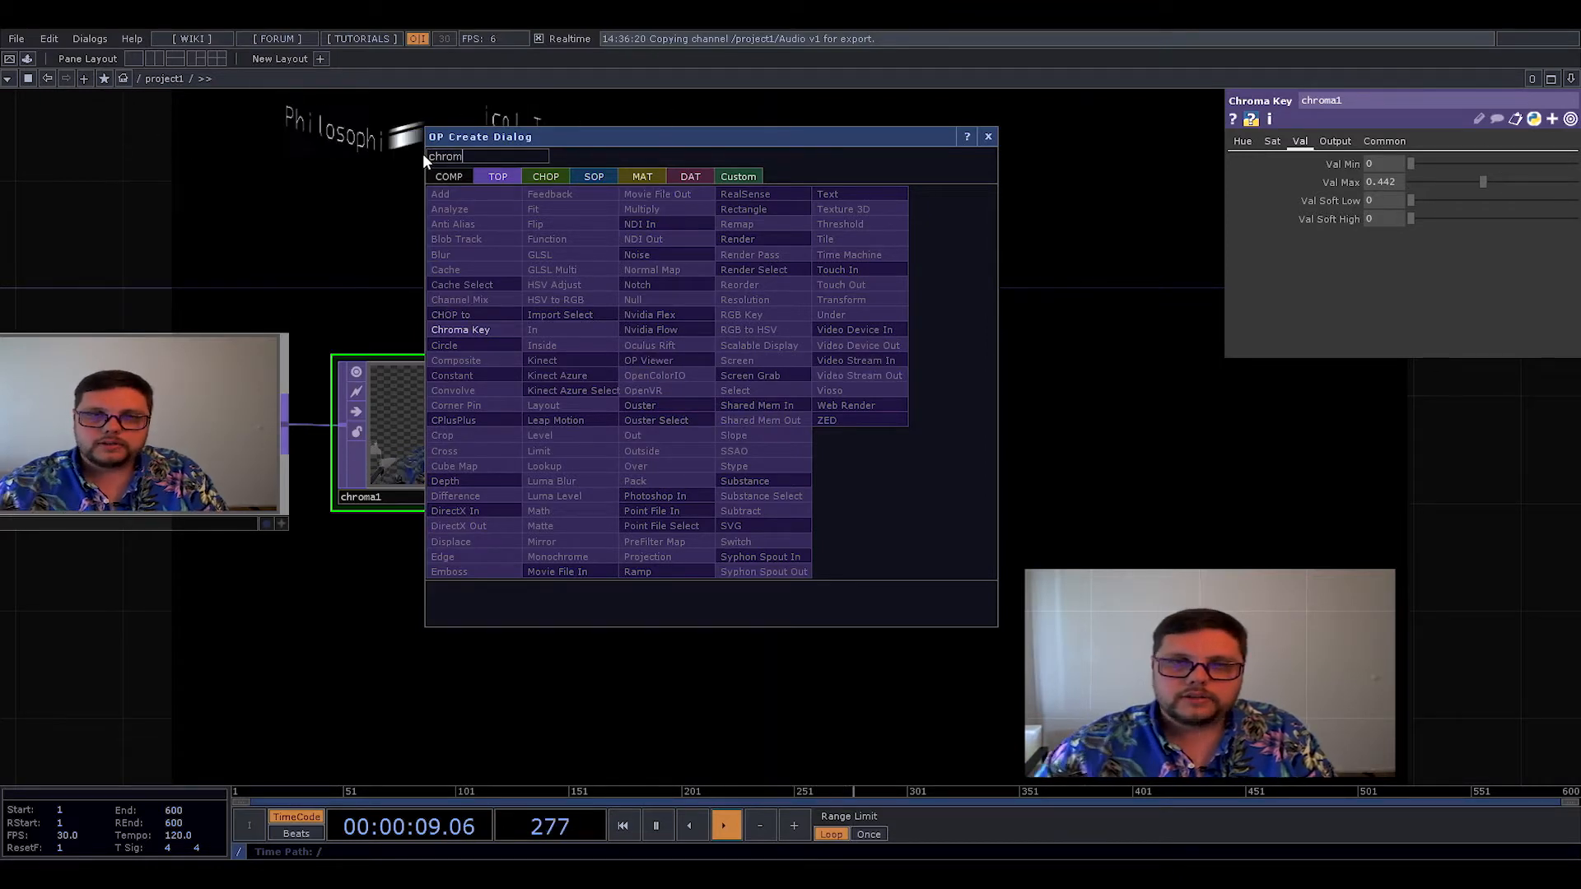
pyautogui.write('om')
pyautogui.press('BackSpace')
pyautogui.press('BackSpace')
pyautogui.press('BackSpace')
pyautogui.press('BackSpace')
pyautogui.press('BackSpace')
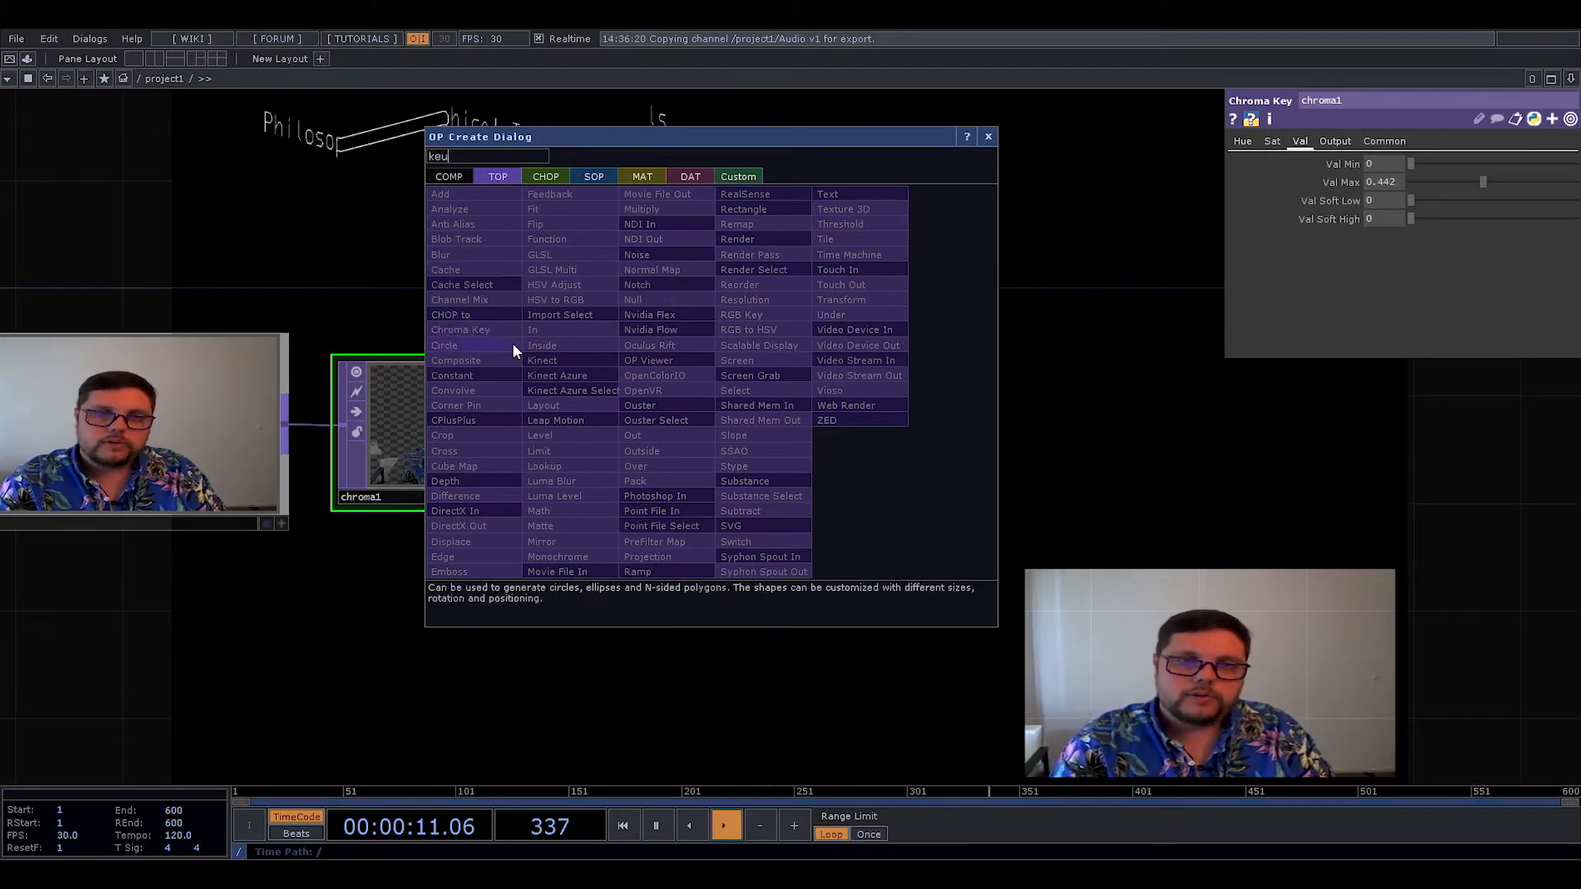
pyautogui.write('key')
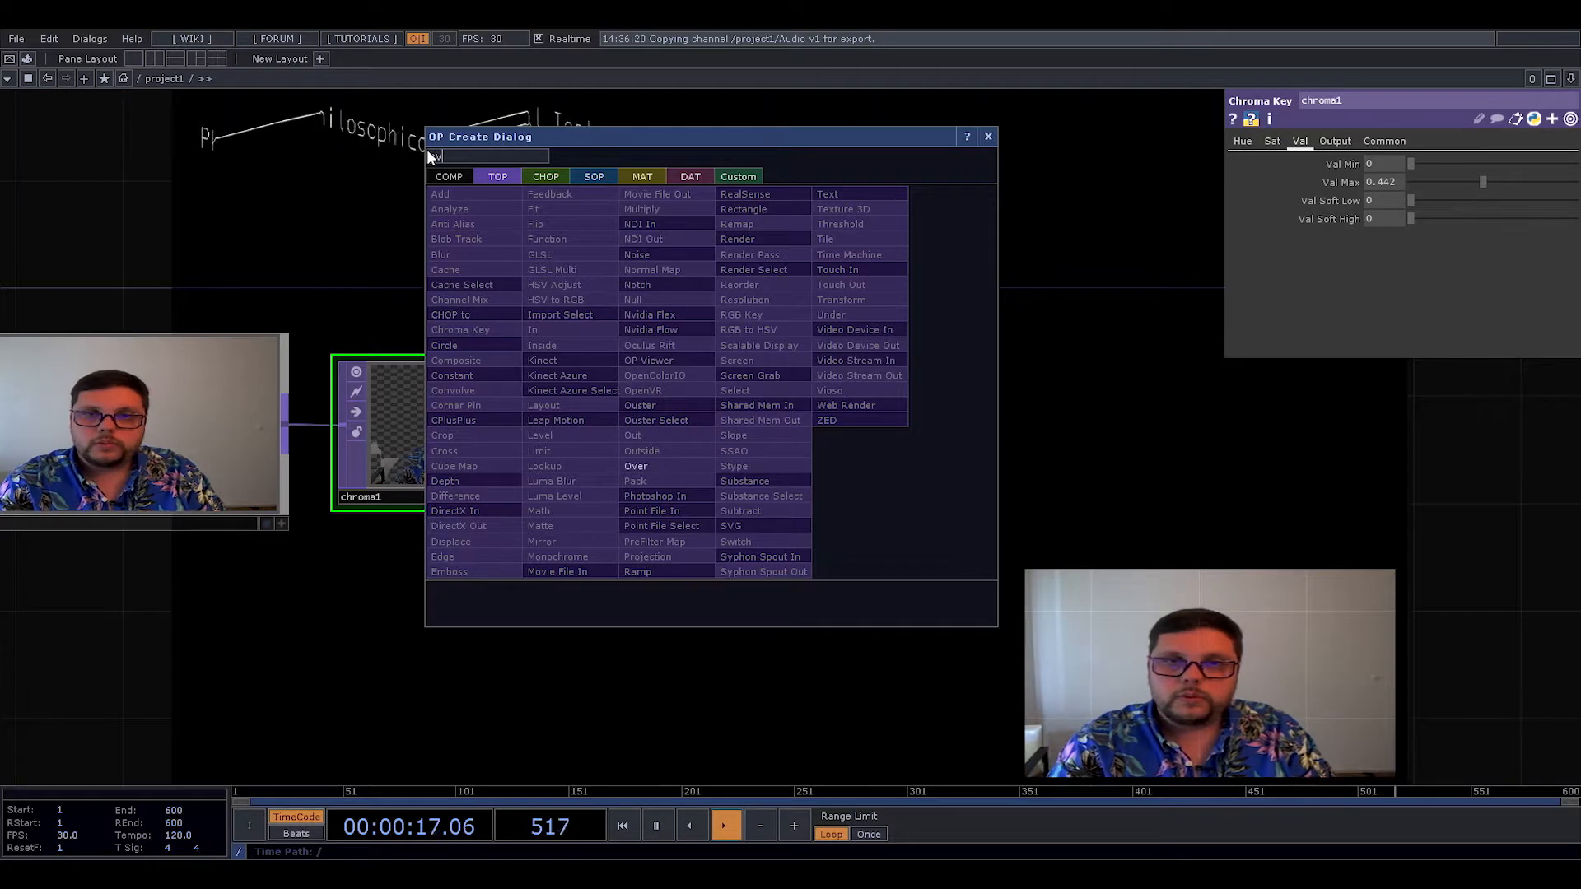
# - Add an Over TOP after chroma1 and connect the keyed image to its first input
pyautogui.write('ov')
pyautogui.click(672, 466)
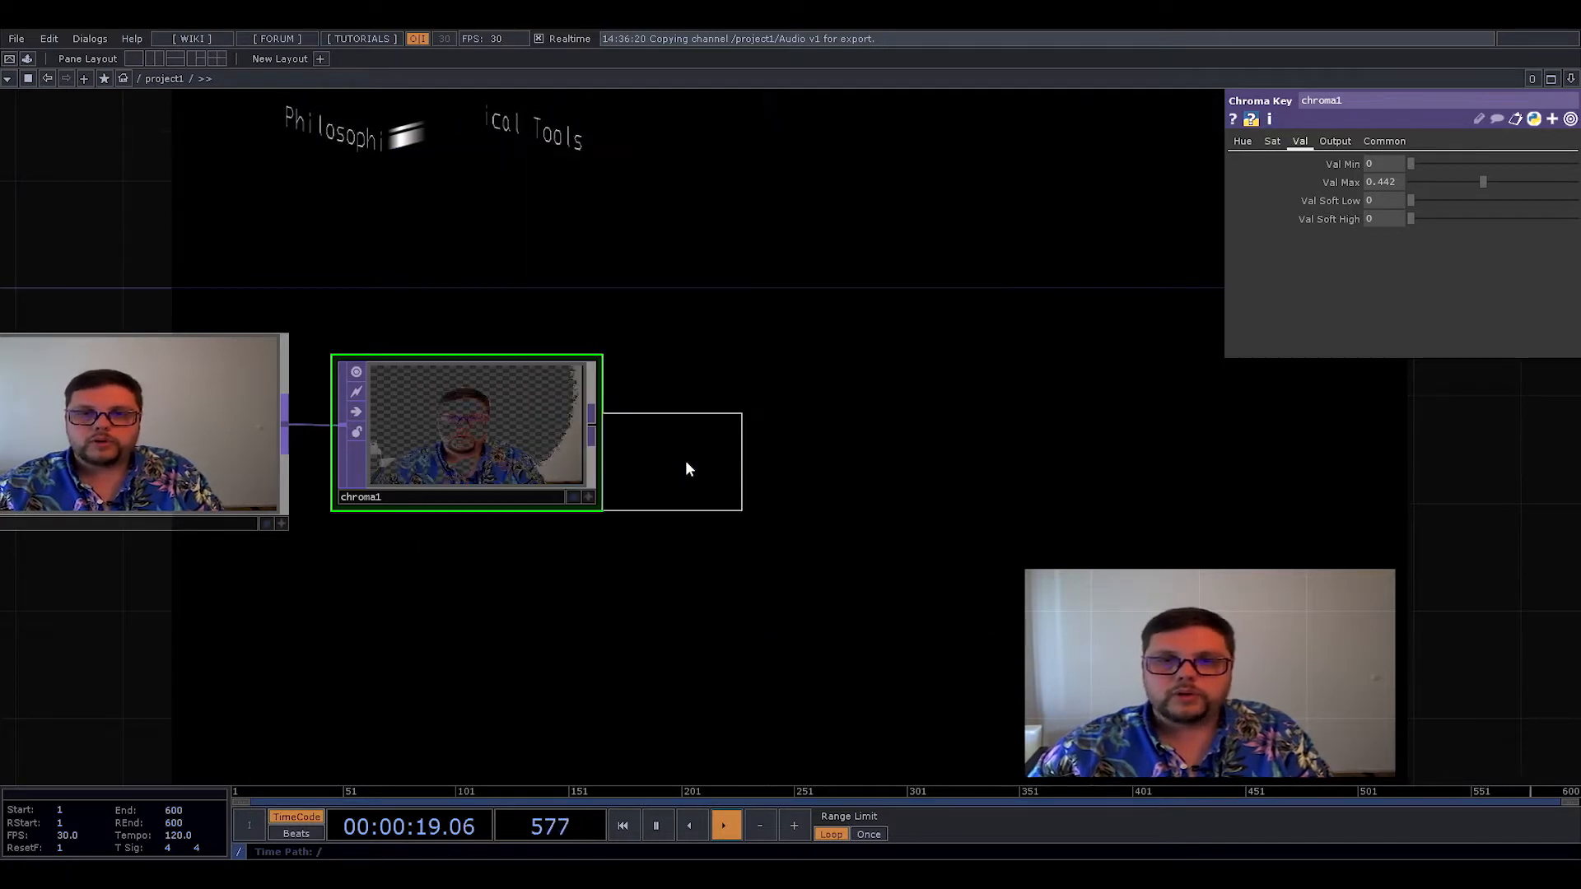
pyautogui.click(752, 424)
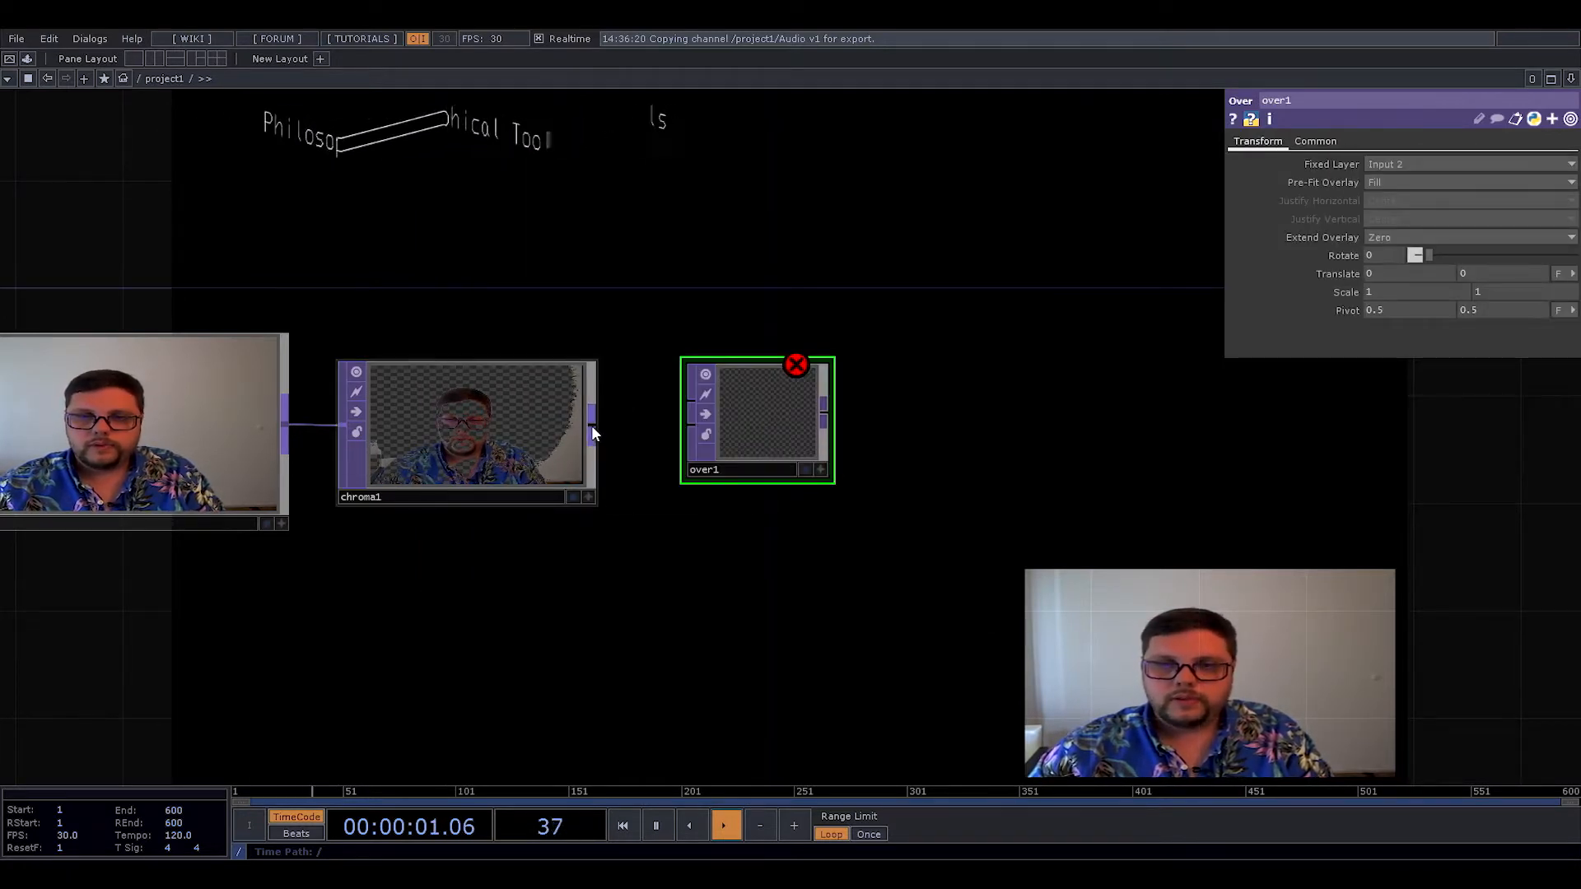
pyautogui.moveTo(592, 426); pyautogui.dragTo(754, 426)
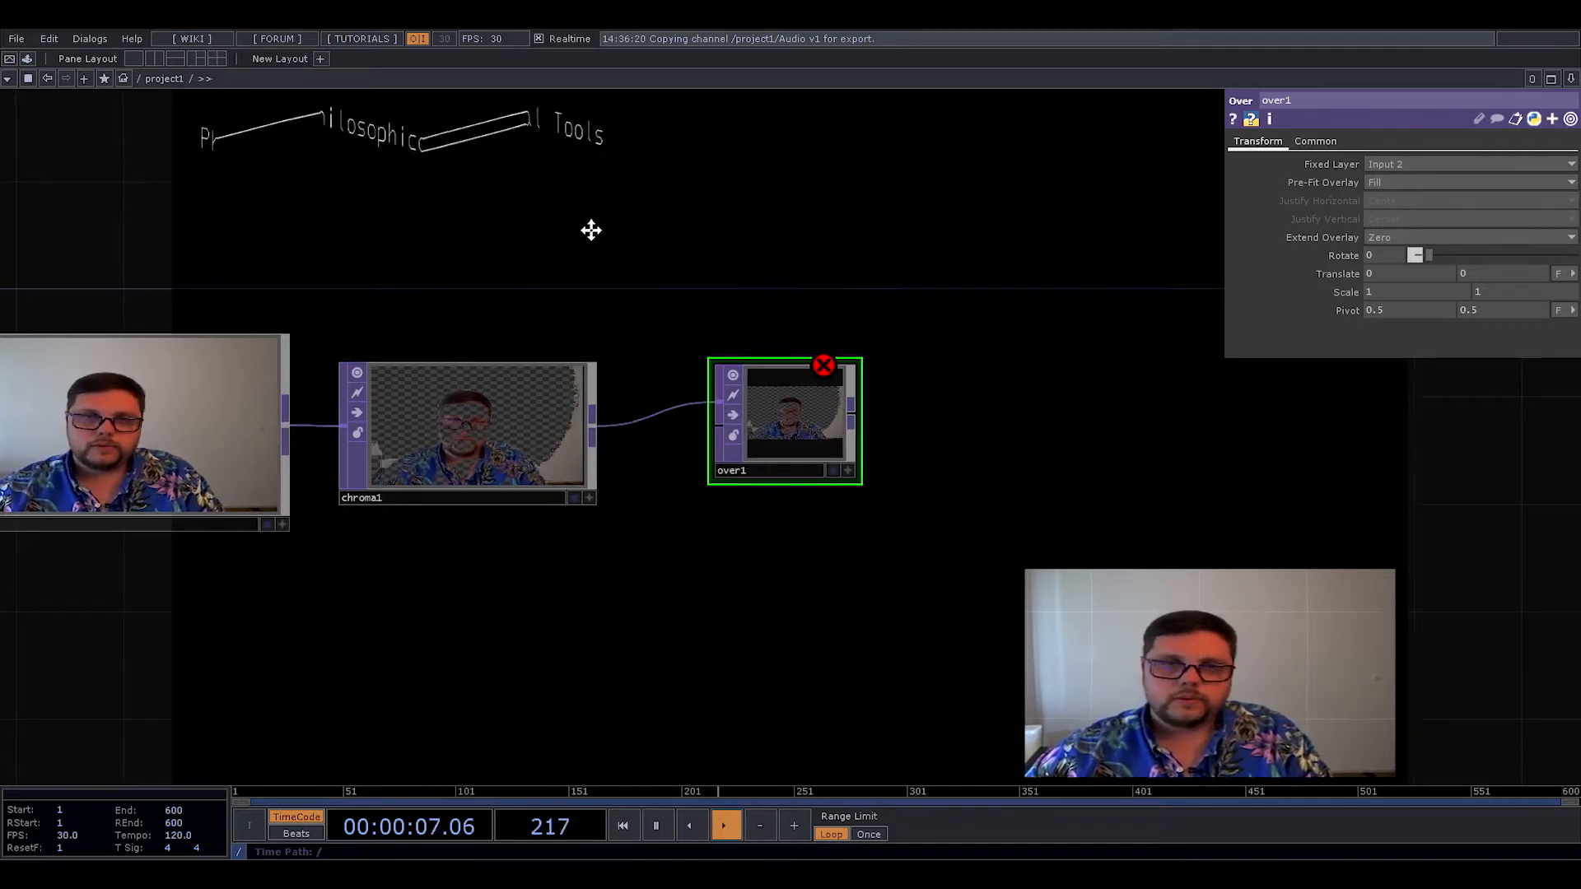
pyautogui.moveTo(589, 230); pyautogui.dragTo(452, 254)
pyautogui.moveTo(693, 452); pyautogui.dragTo(720, 452)
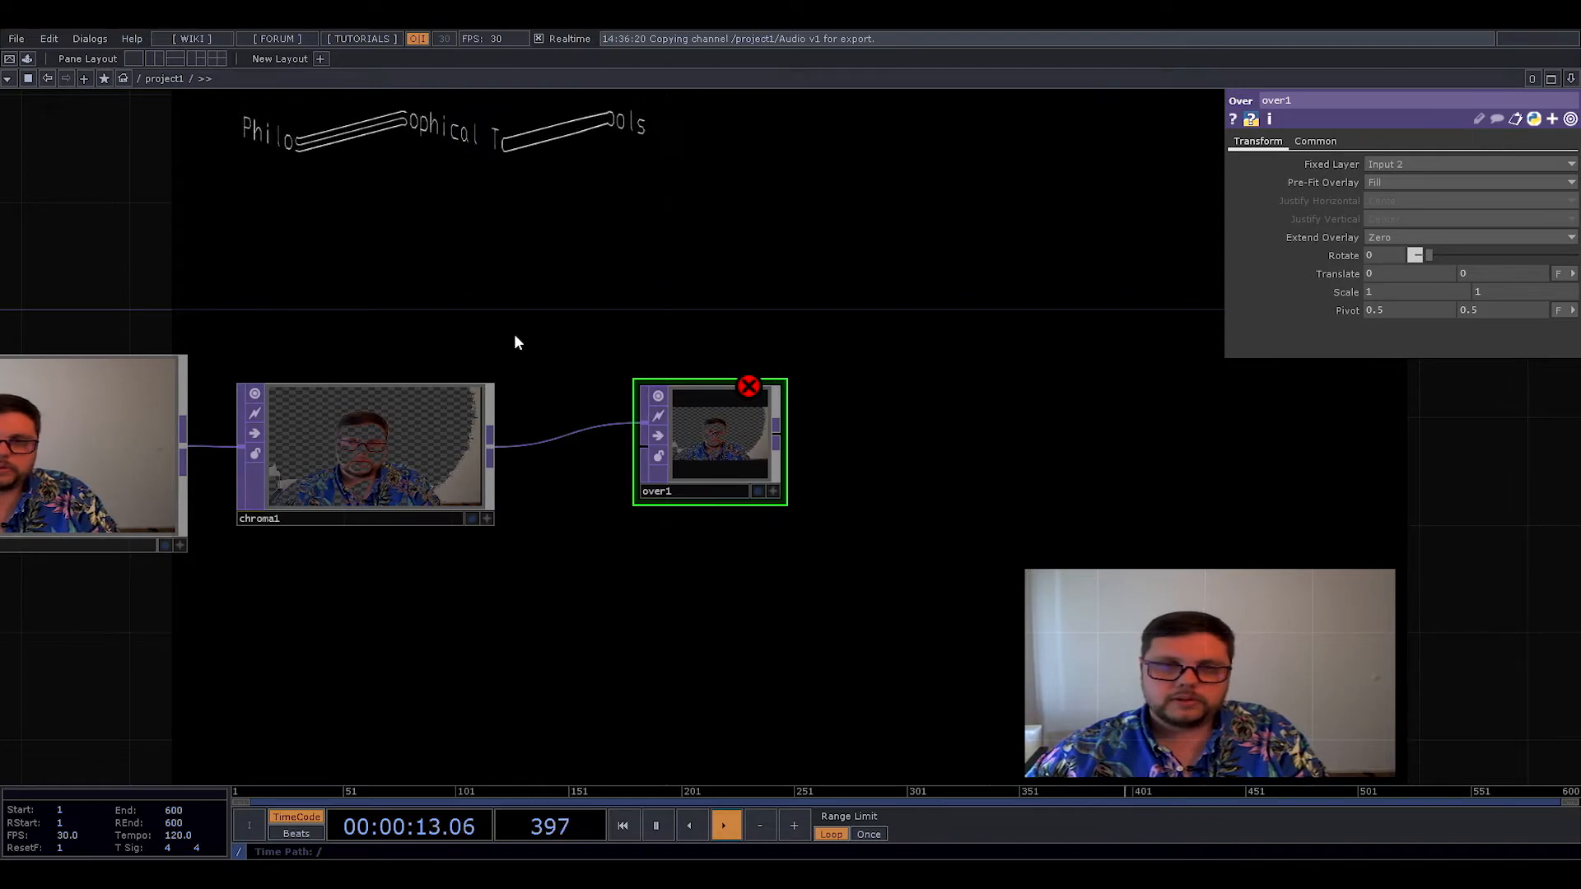
# - Add a Feedback TOP above chroma1 and connect its output to the second input of over1
pyautogui.press('Tab')
pyautogui.write('fe')
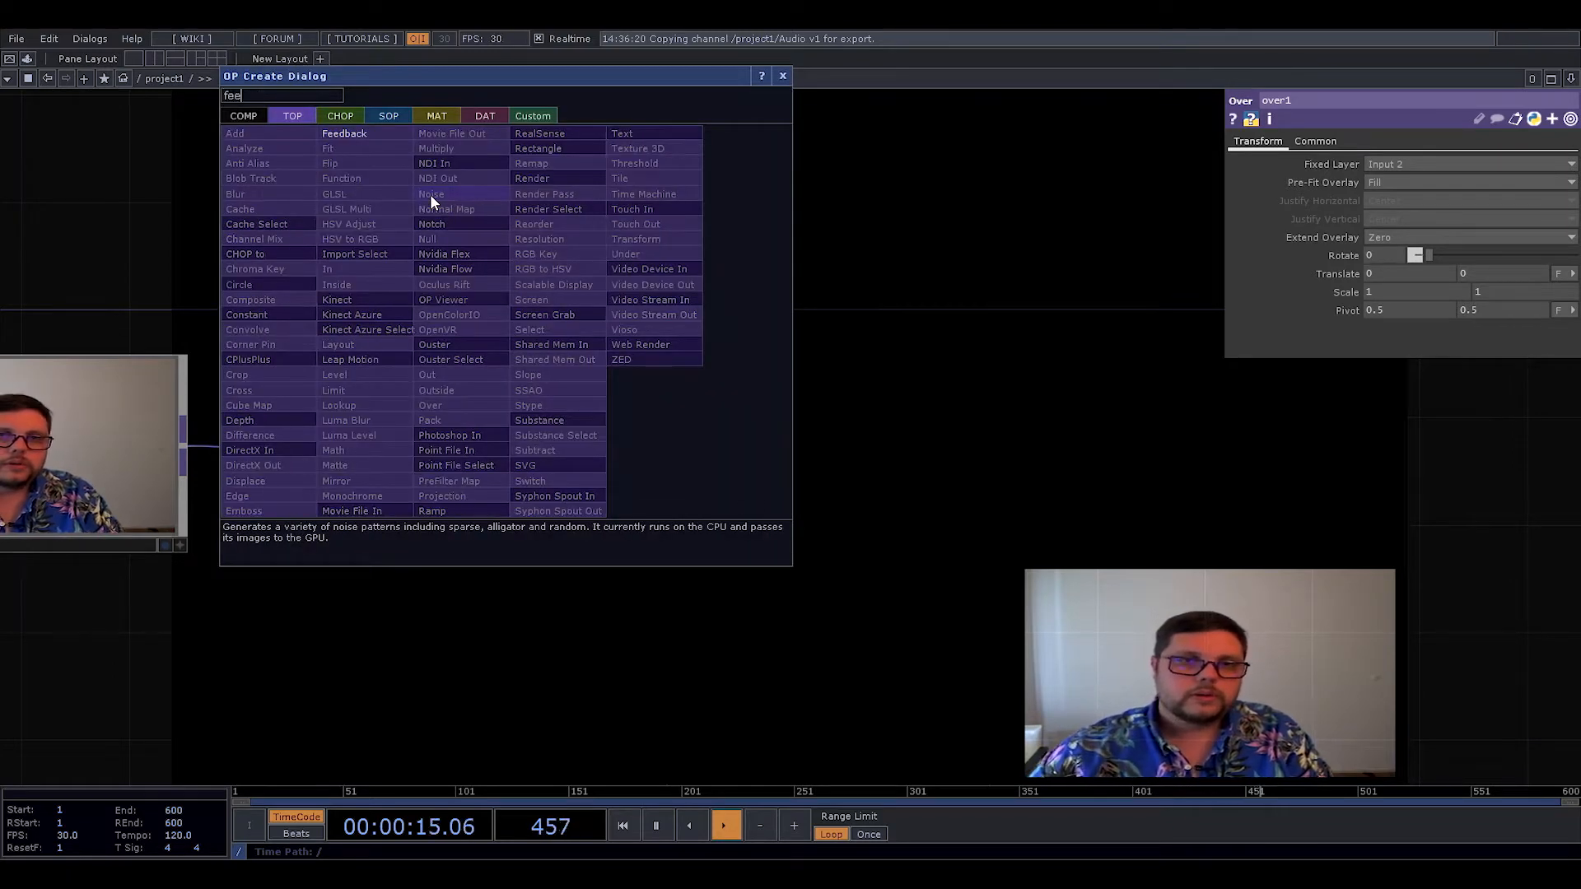
pyautogui.click(354, 133)
pyautogui.click(379, 270)
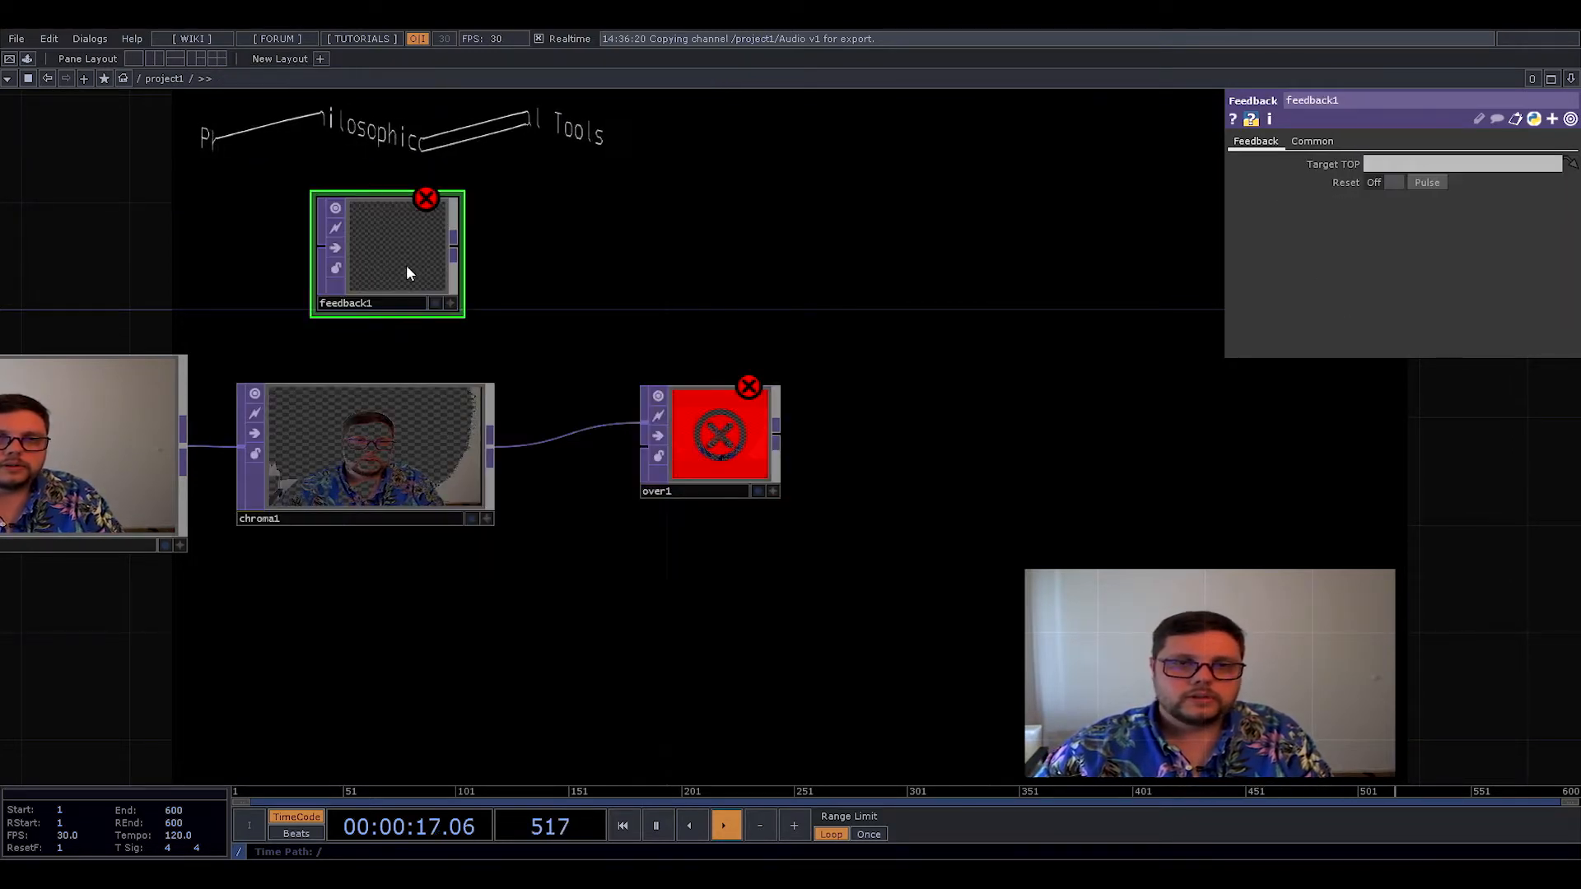
pyautogui.click(453, 251)
pyautogui.click(616, 449)
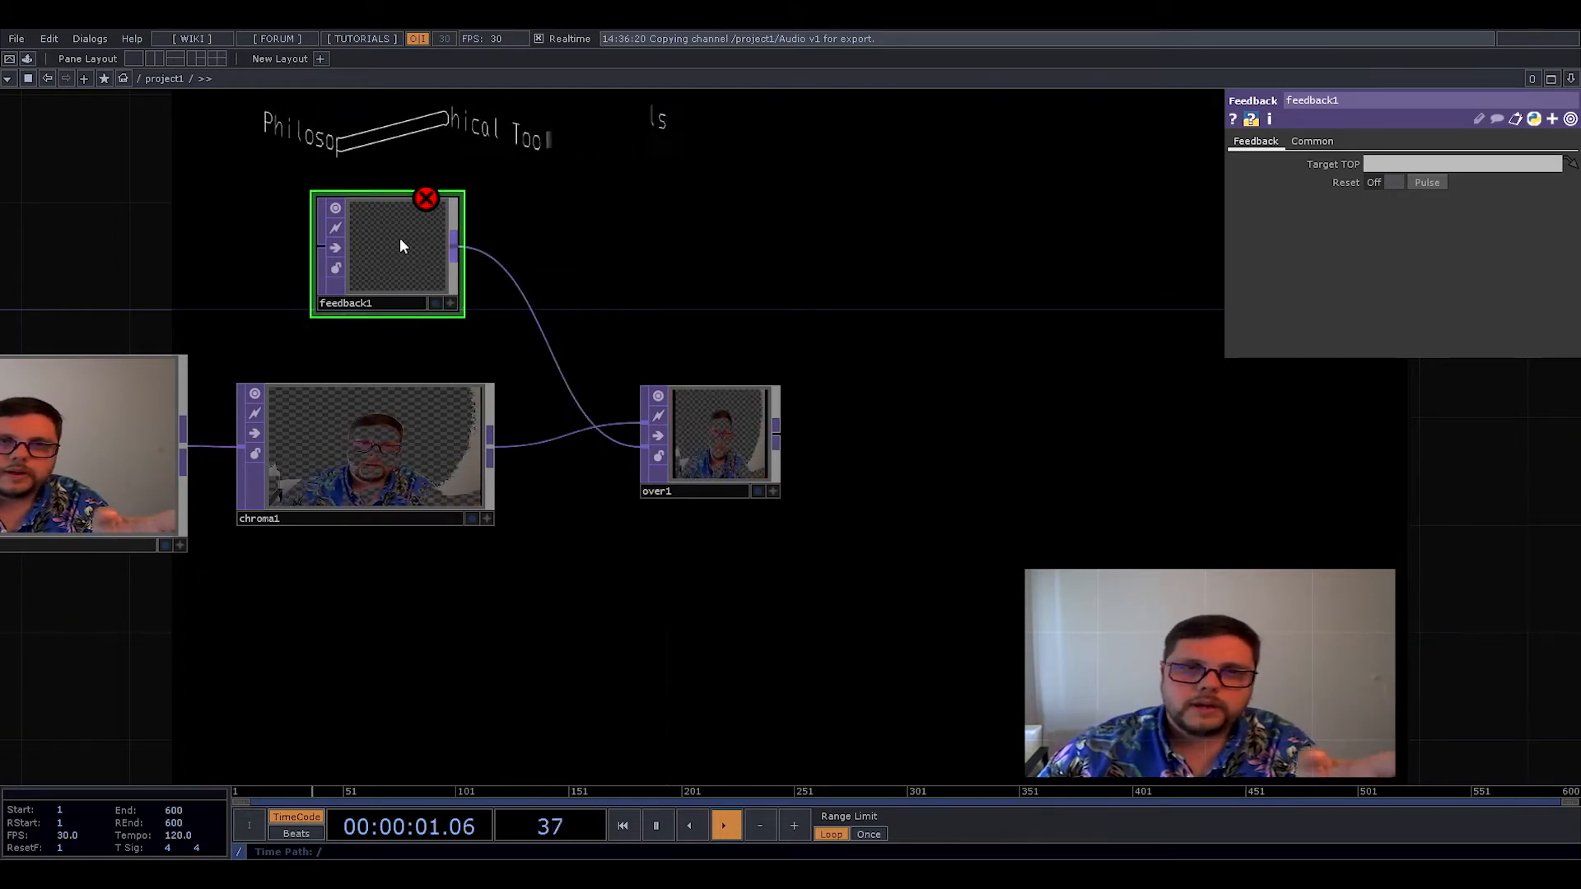
# - Connect the WebCamera output to the Feedback TOP's input and shift chroma1 slightly closer to over1
pyautogui.moveTo(426, 201)
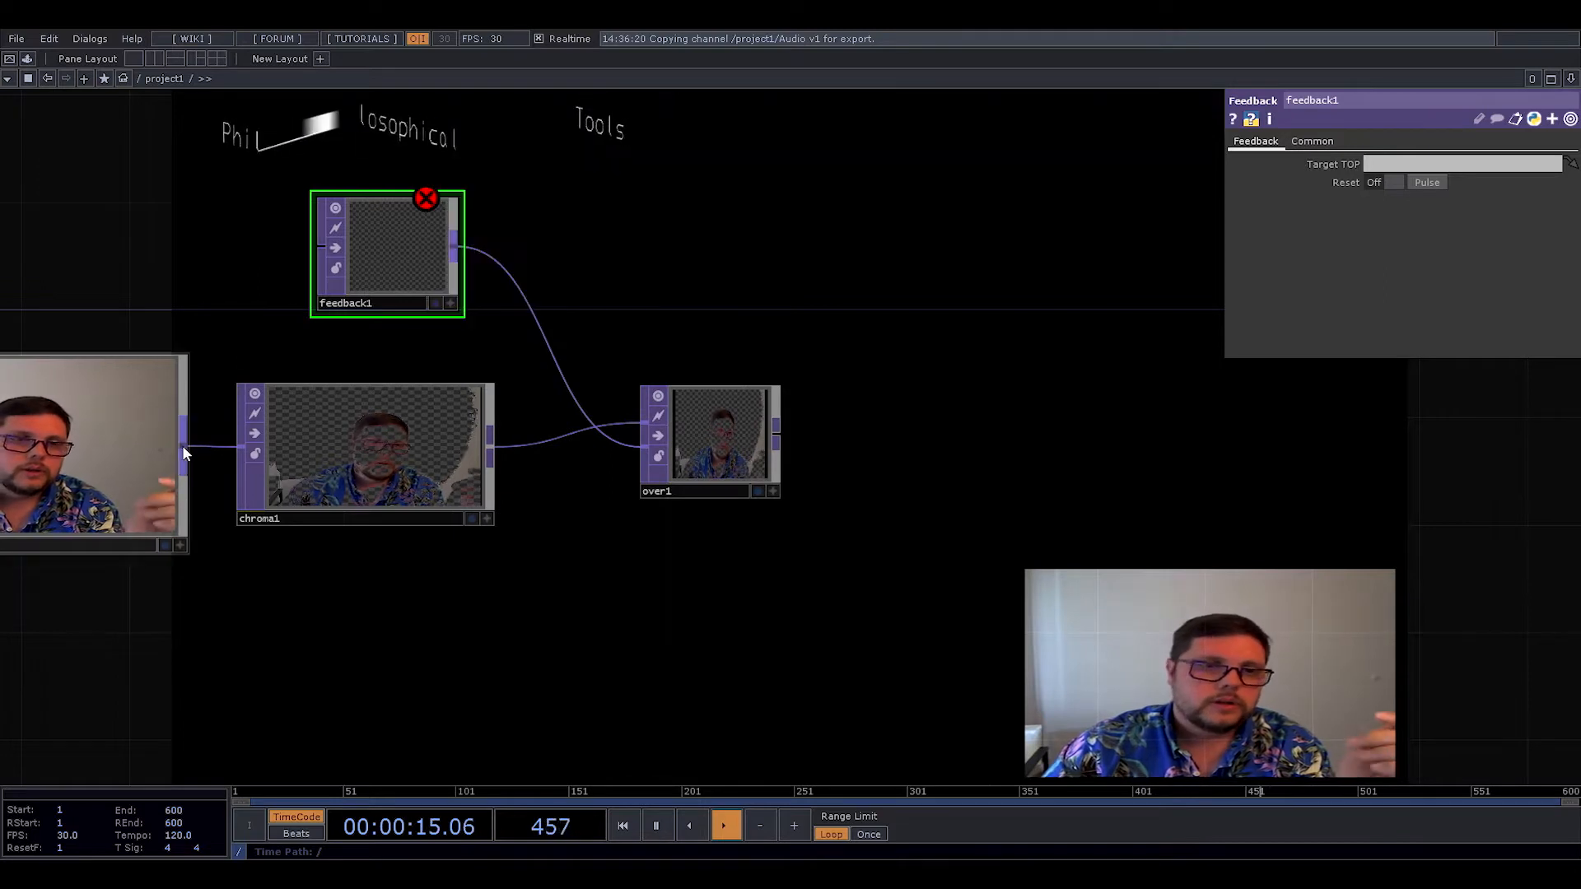
pyautogui.moveTo(184, 452); pyautogui.dragTo(289, 245)
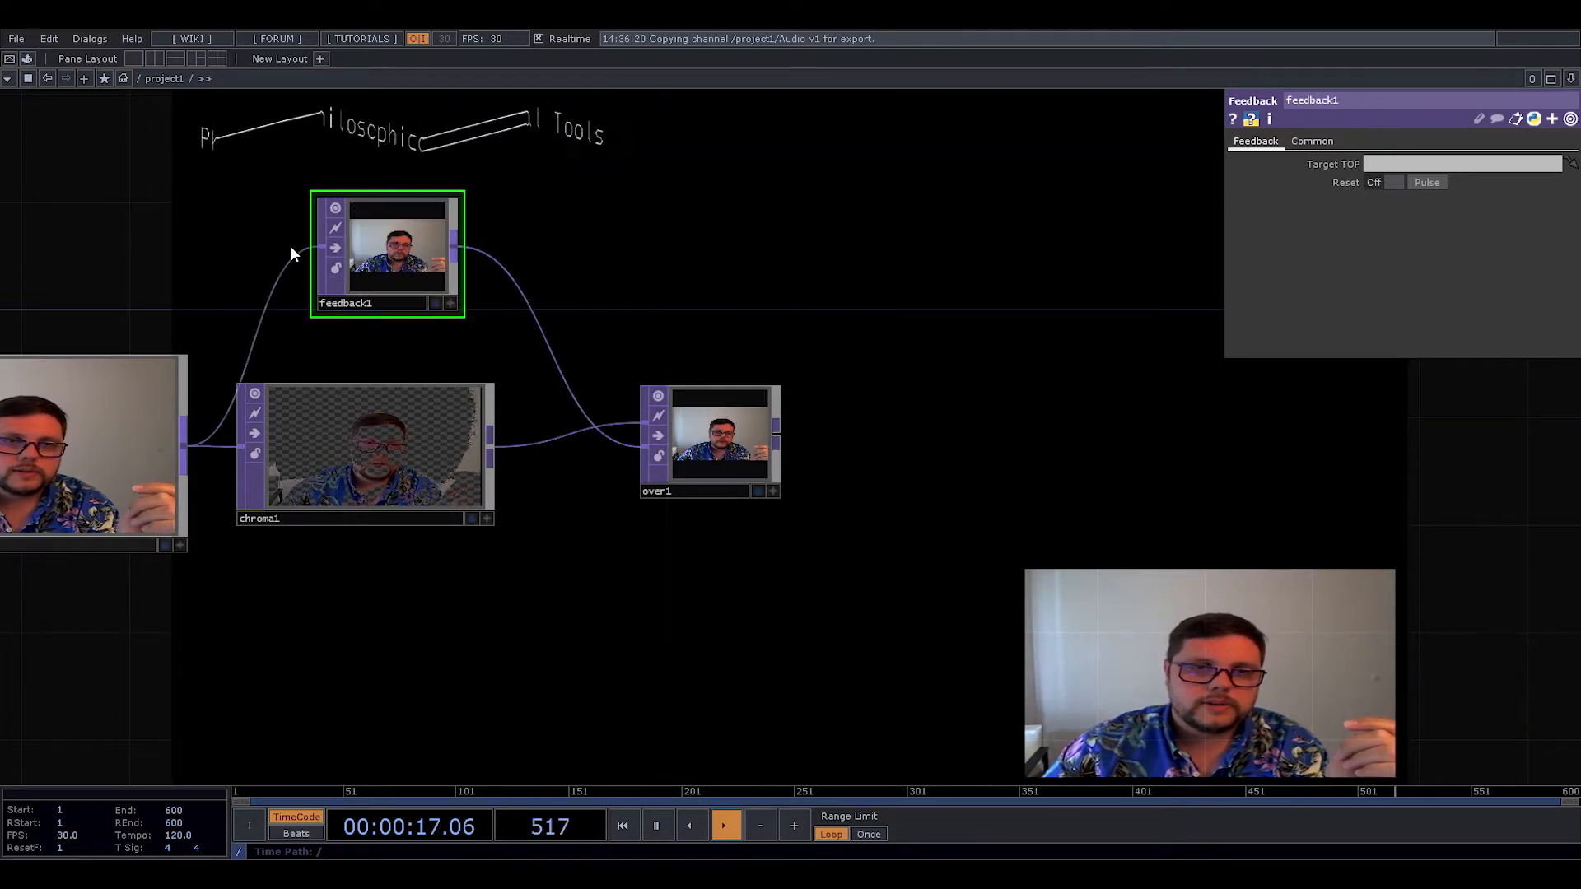
pyautogui.scroll(1, 253, 294)
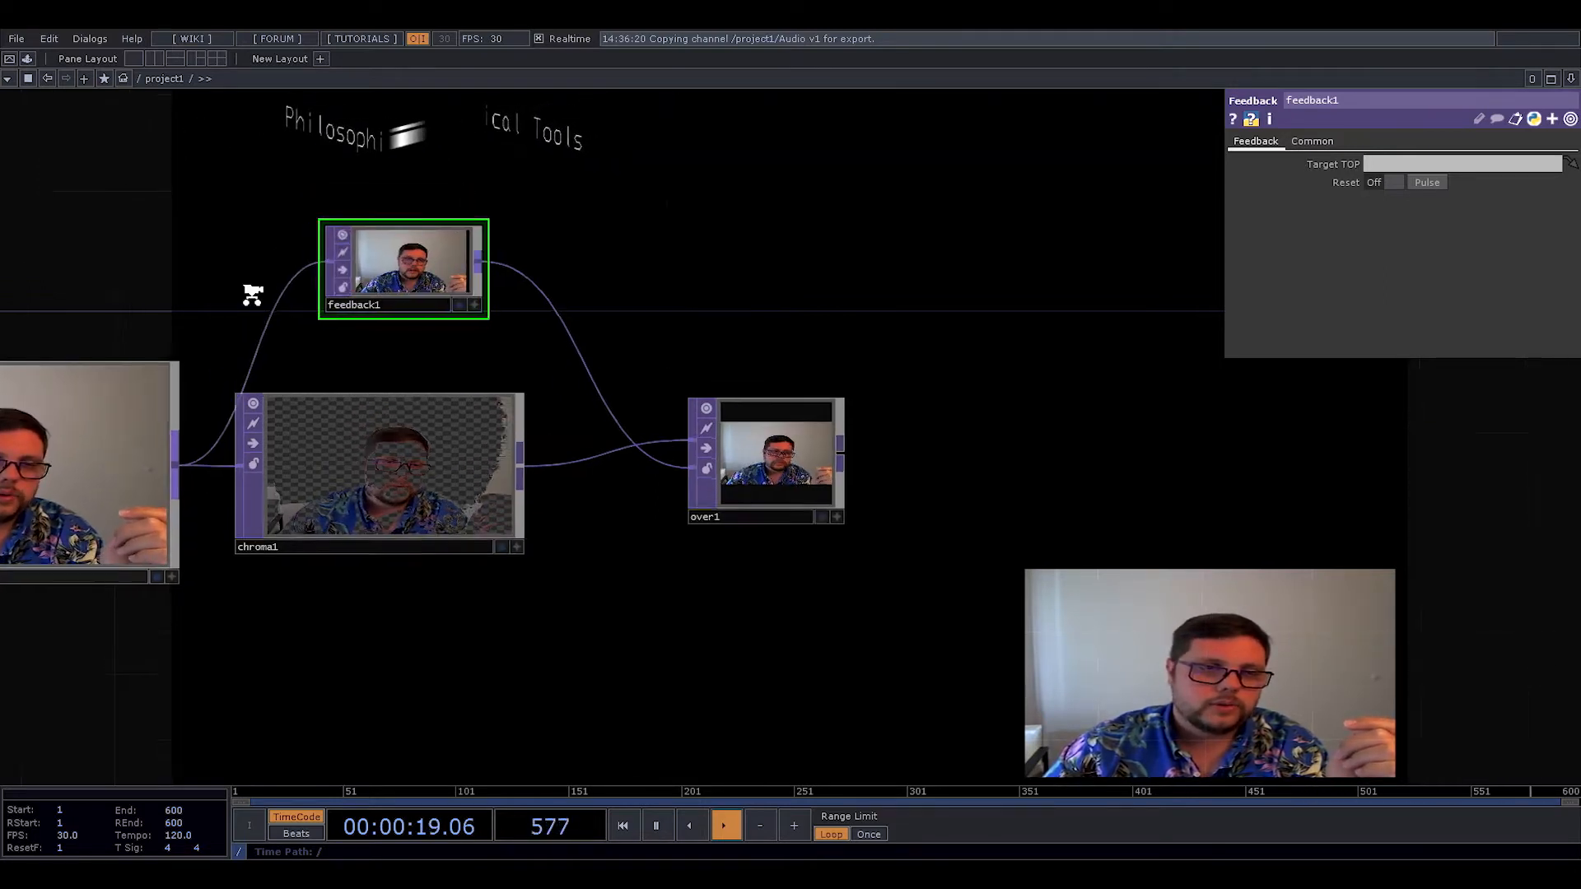
pyautogui.scroll(2, 253, 295)
pyautogui.moveTo(240, 292); pyautogui.dragTo(291, 281)
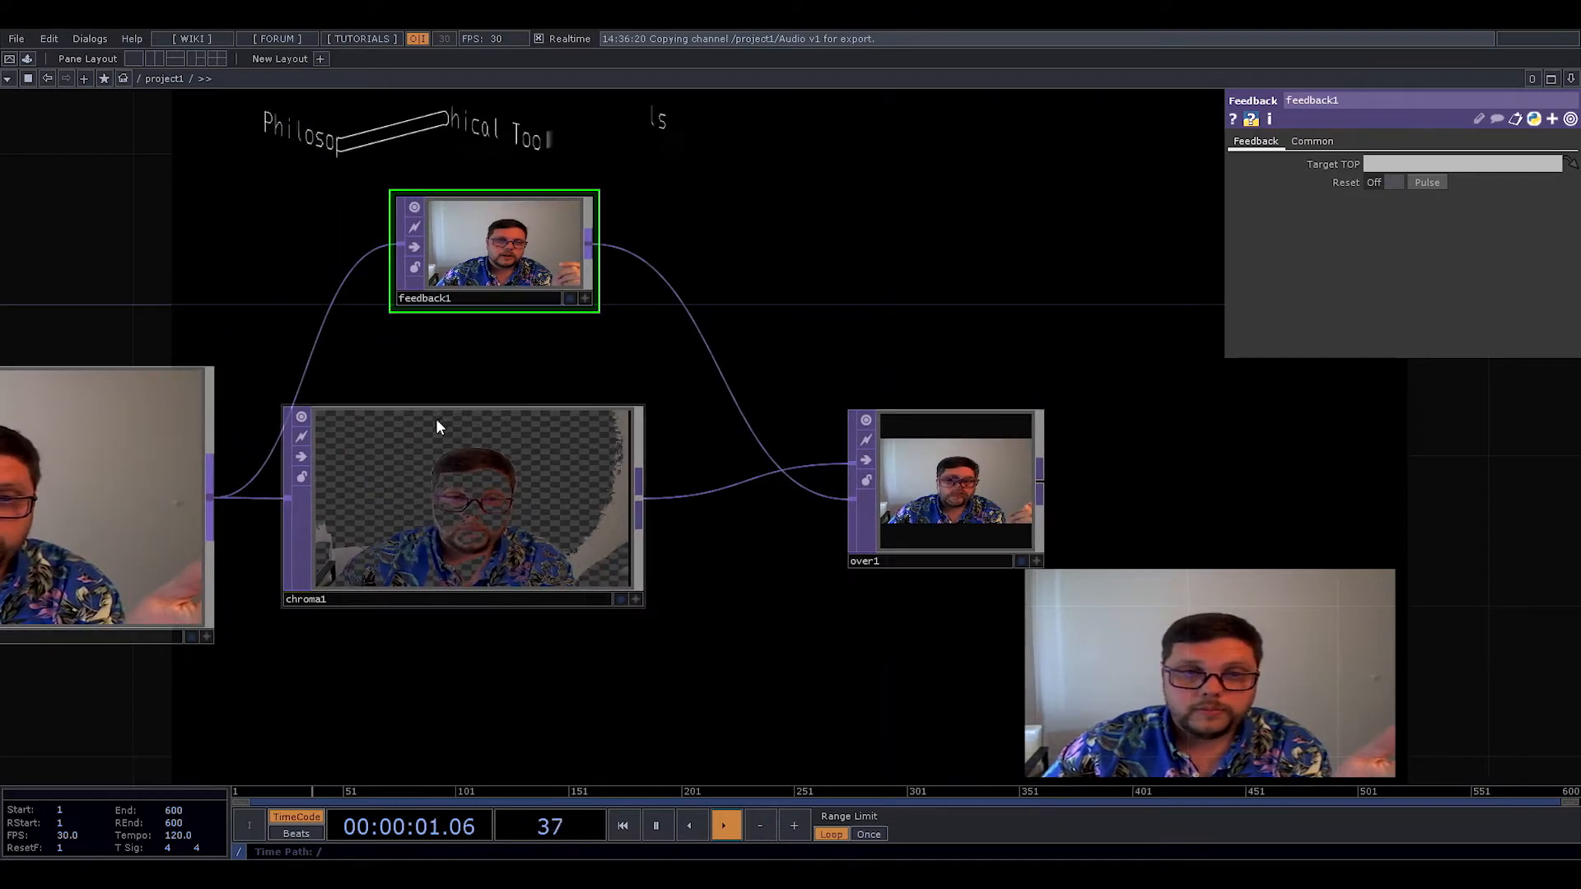
pyautogui.moveTo(436, 426); pyautogui.dragTo(475, 426)
# - Set the Feedback TOP's output resolution to Fit Resolution at 1920 x 1080
pyautogui.click(1306, 144)
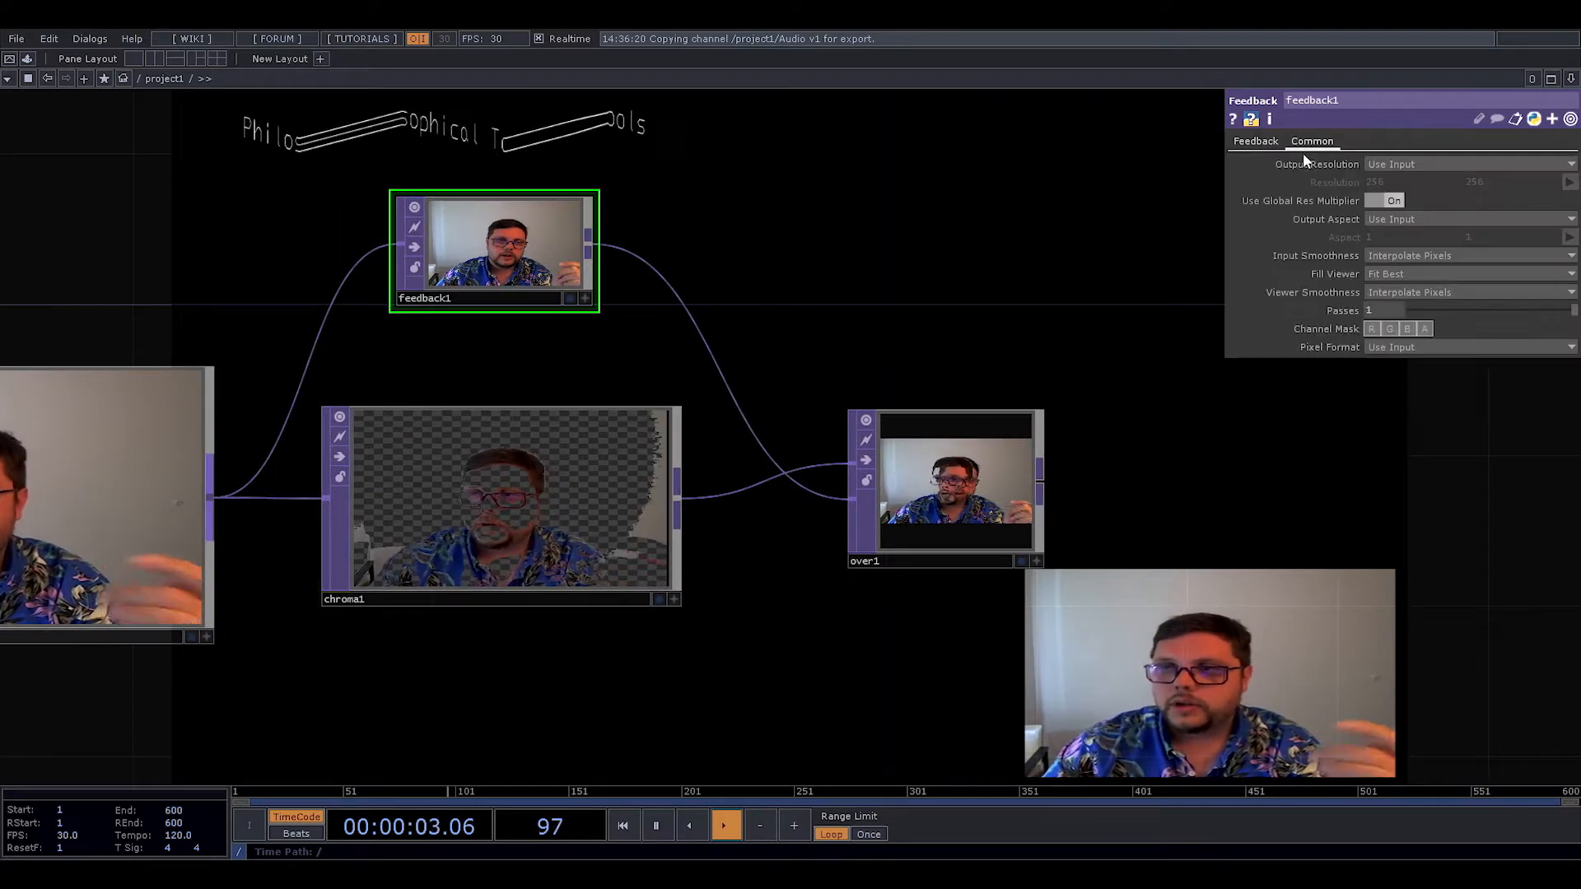
pyautogui.click(1391, 164)
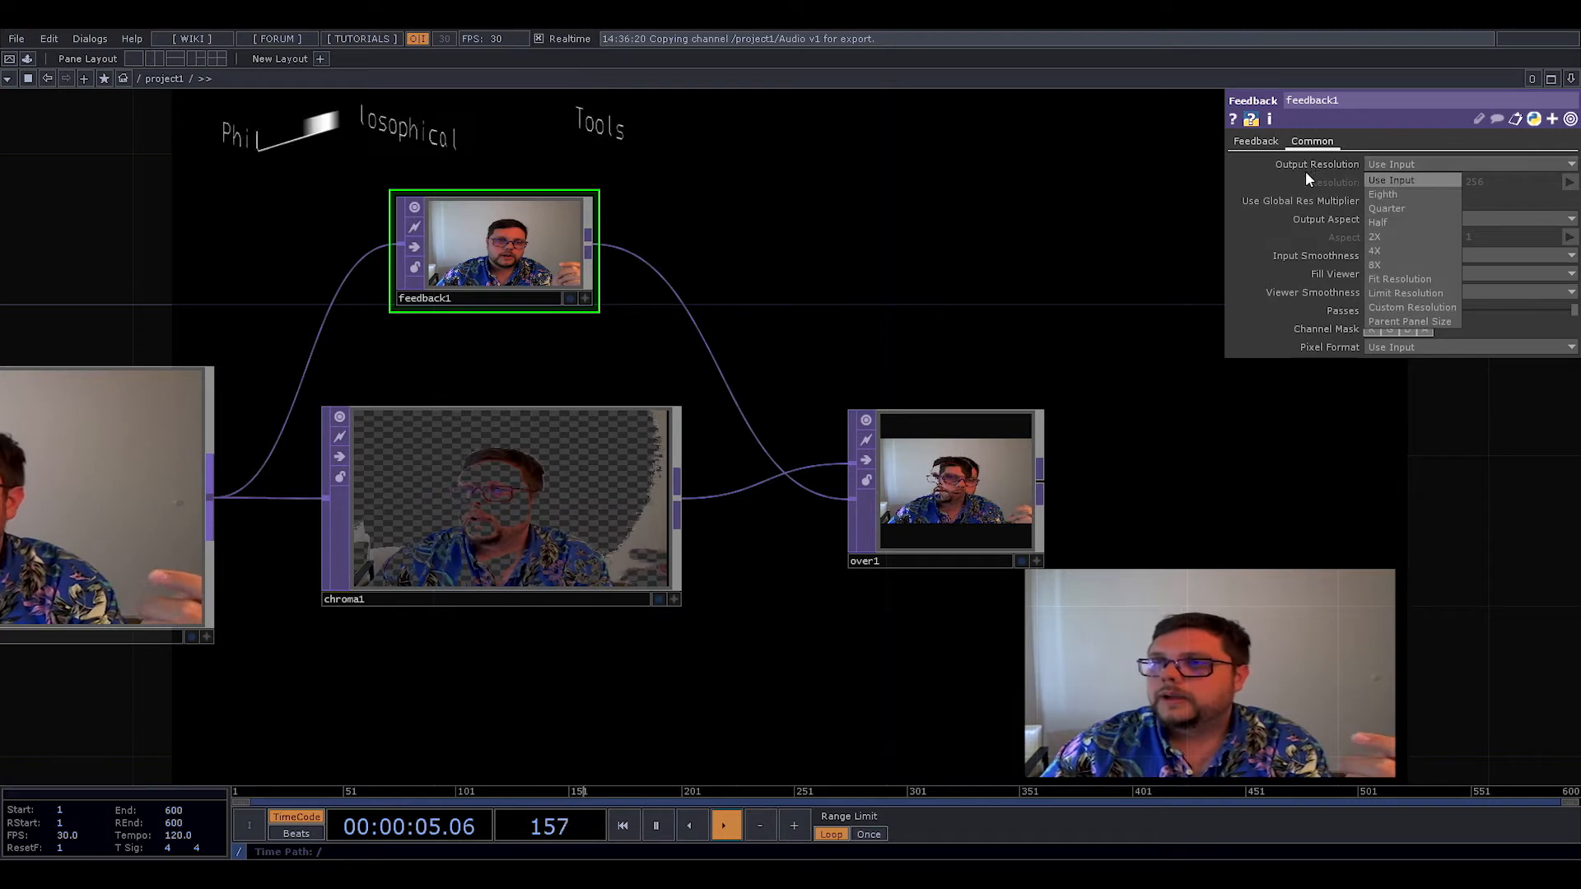
pyautogui.click(1403, 279)
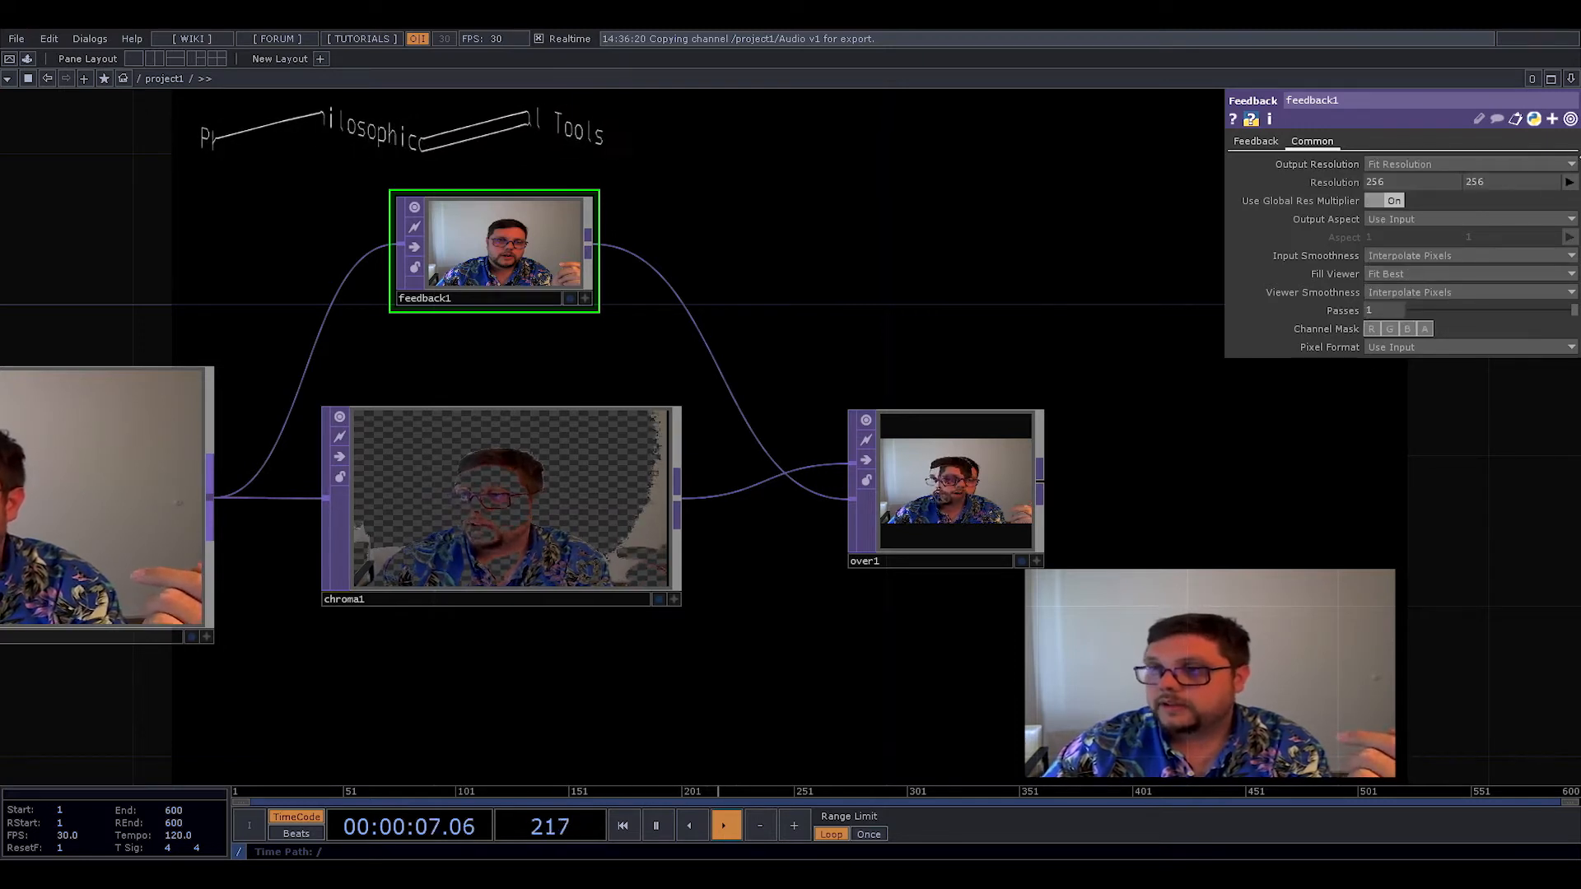
pyautogui.click(1569, 182)
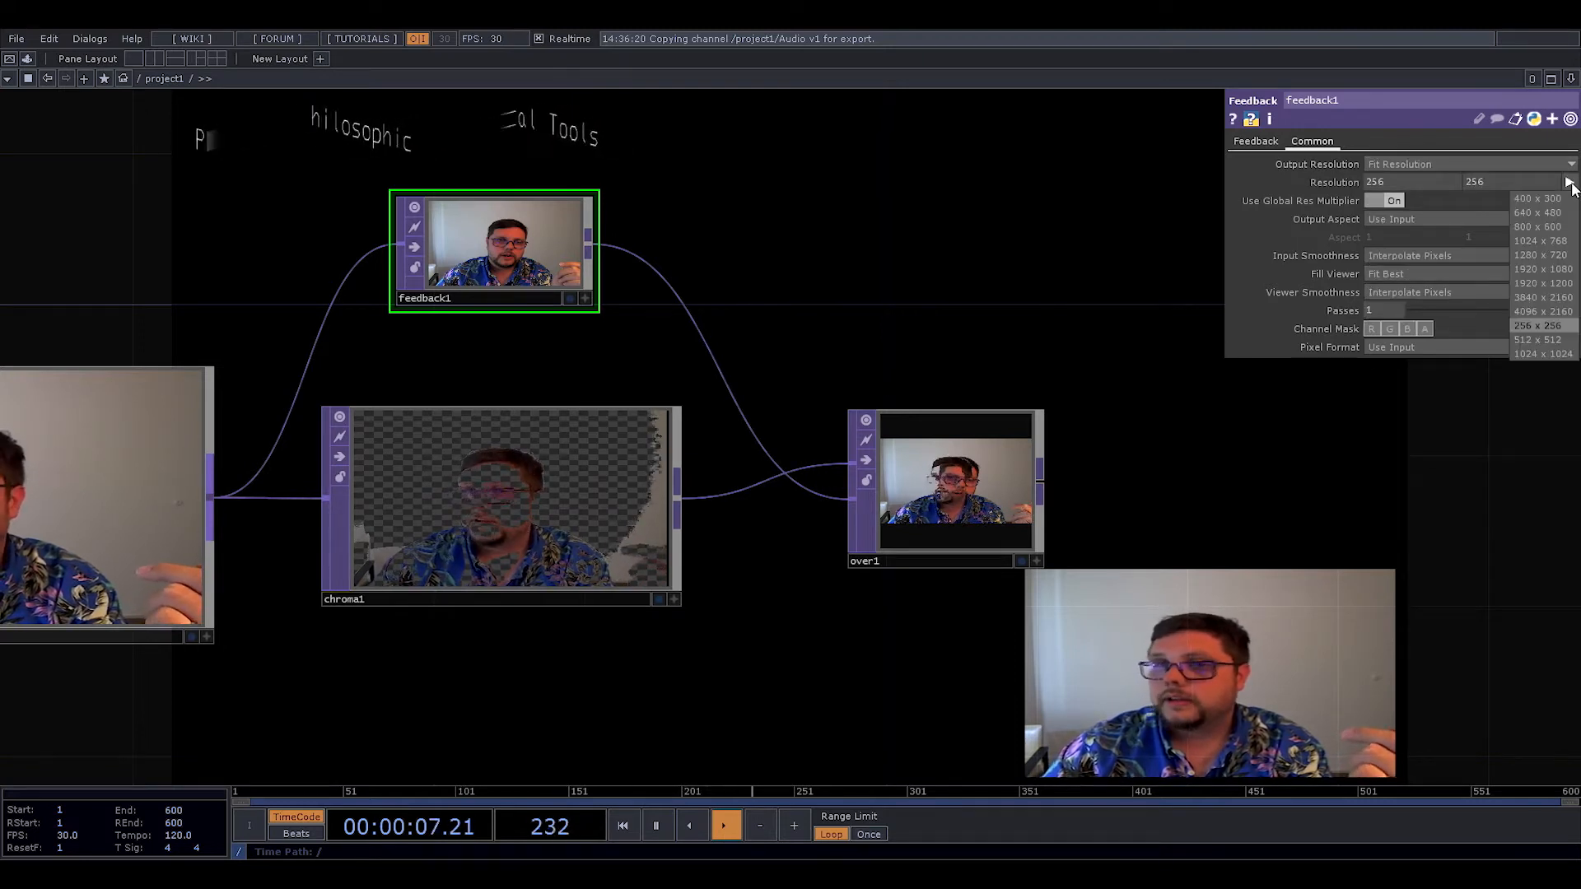
pyautogui.click(1544, 268)
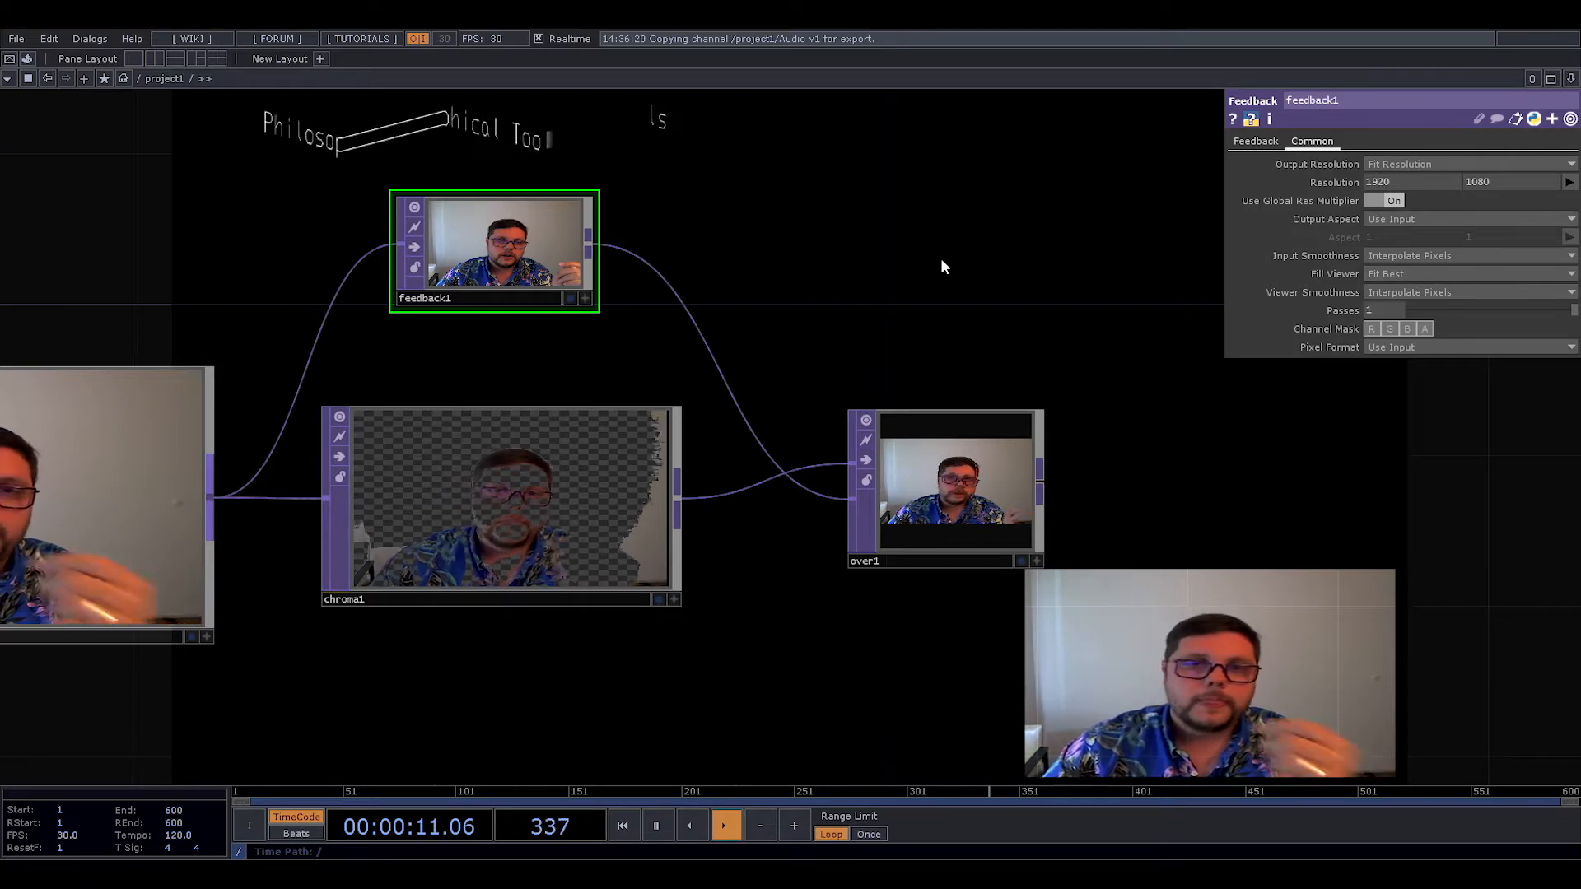
# - Reposition over1 higher in the network and slightly farther from chroma1, leaving room for more operators after it
pyautogui.click(604, 446)
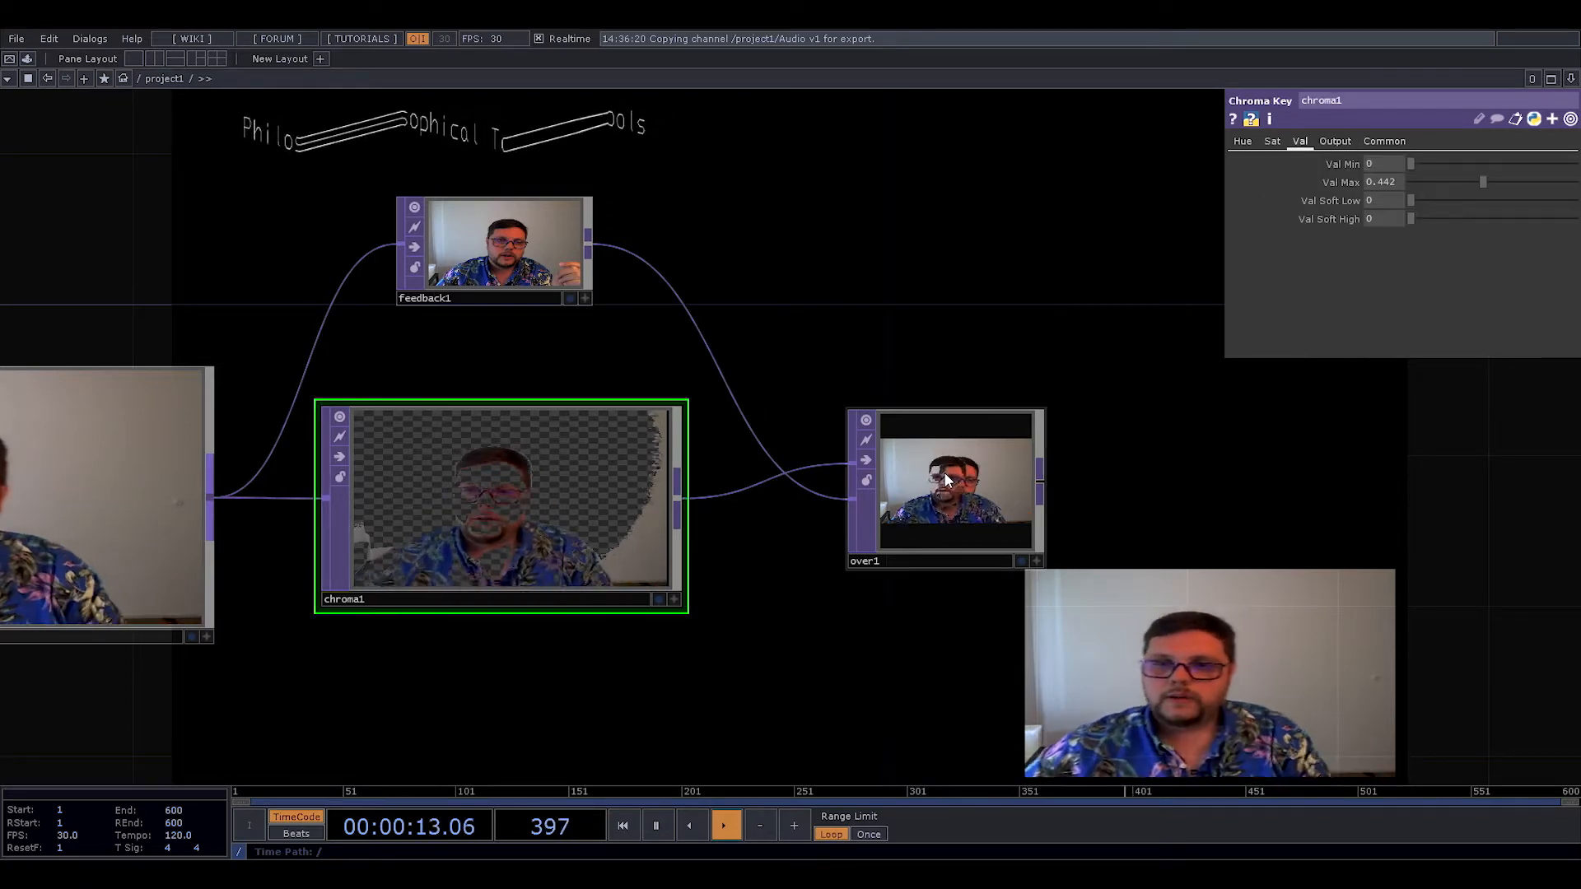
pyautogui.moveTo(945, 474); pyautogui.dragTo(871, 474)
pyautogui.moveTo(827, 345); pyautogui.dragTo(540, 321)
pyautogui.scroll(2, 595, 500)
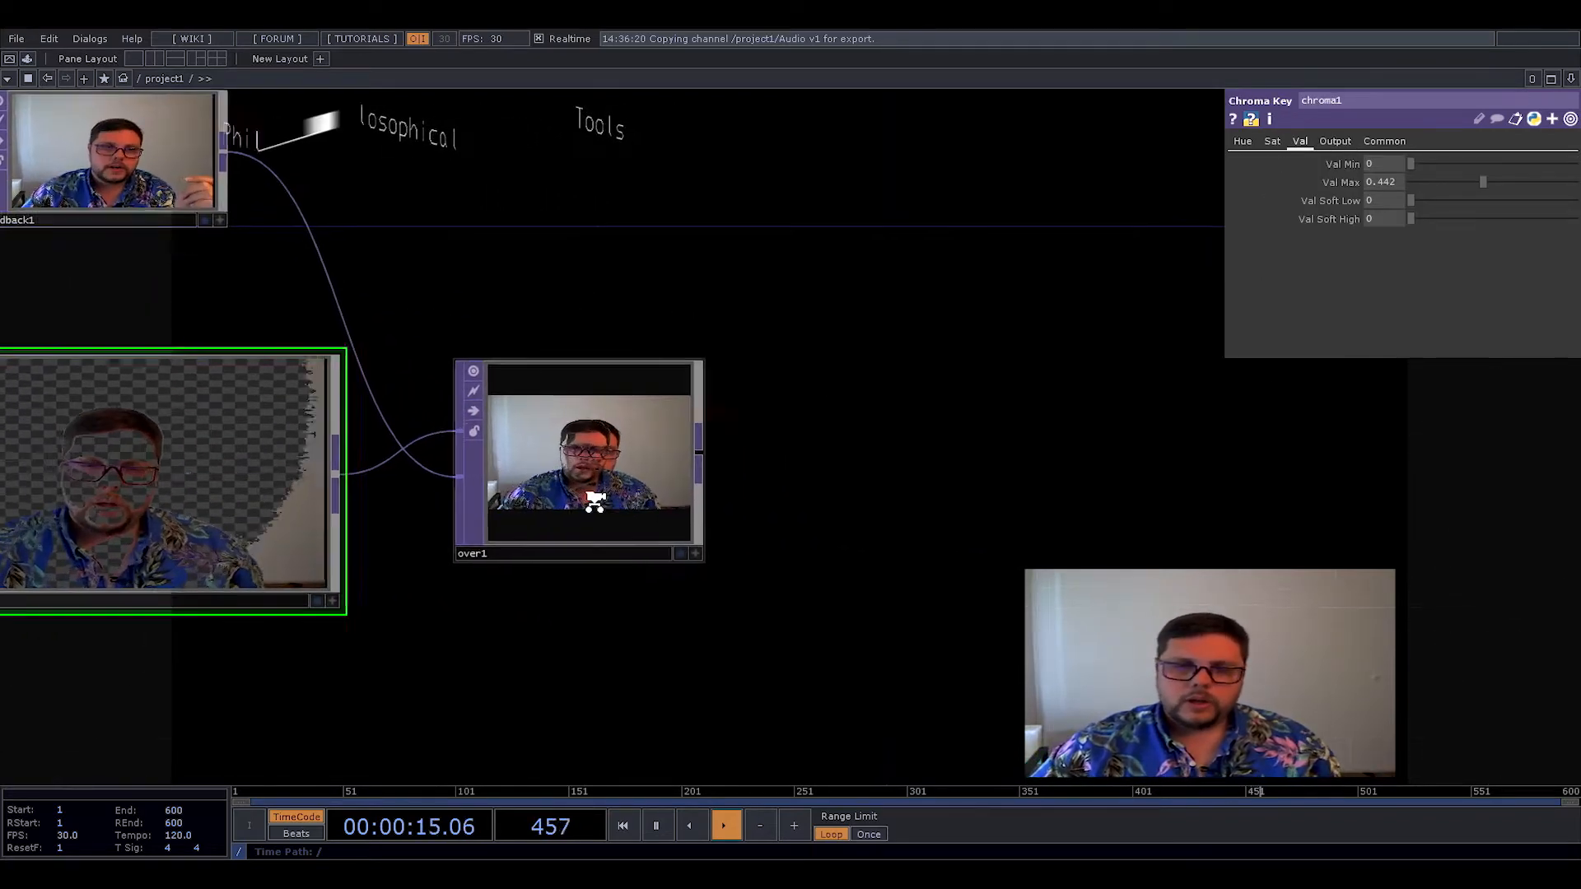
pyautogui.scroll(2, 594, 501)
pyautogui.moveTo(619, 487); pyautogui.dragTo(693, 487)
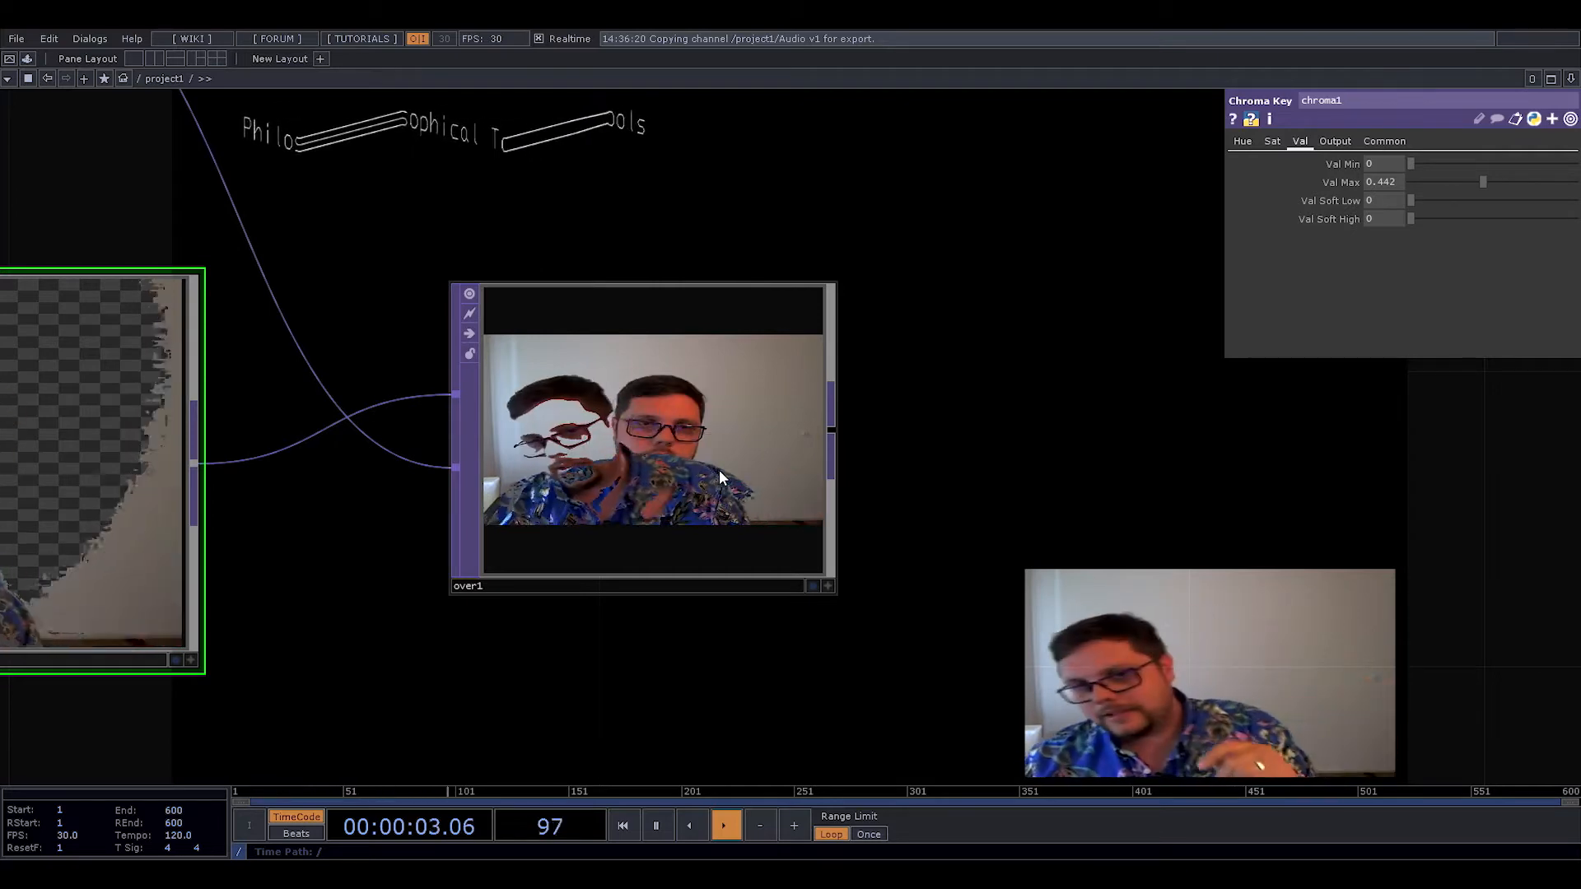
pyautogui.scroll(-3, 718, 469)
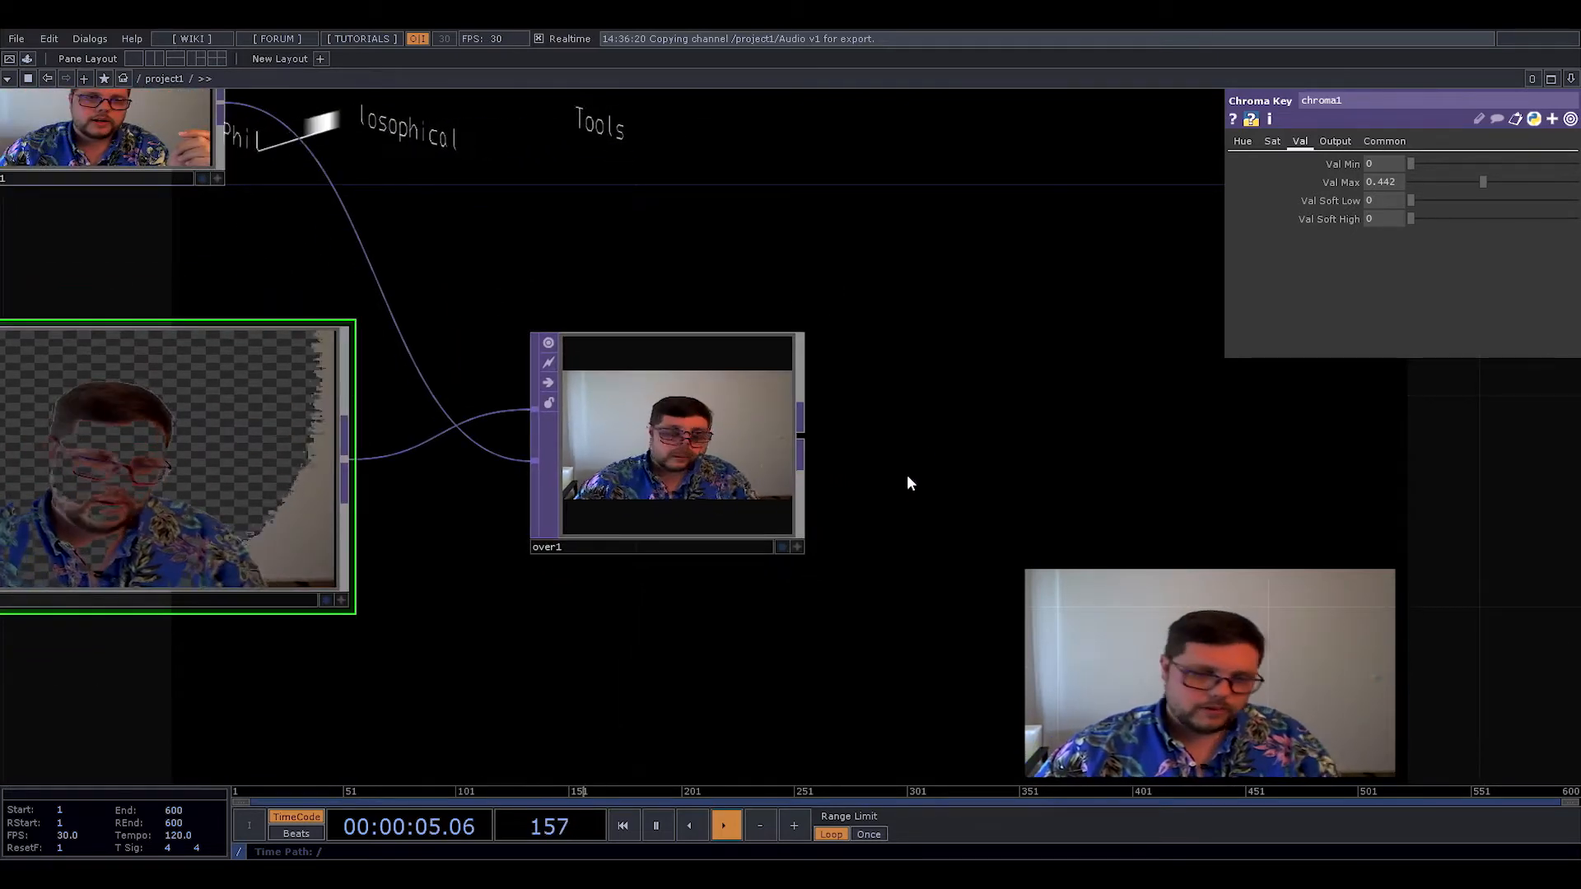
pyautogui.moveTo(909, 482); pyautogui.dragTo(674, 536)
pyautogui.moveTo(496, 473); pyautogui.dragTo(602, 370)
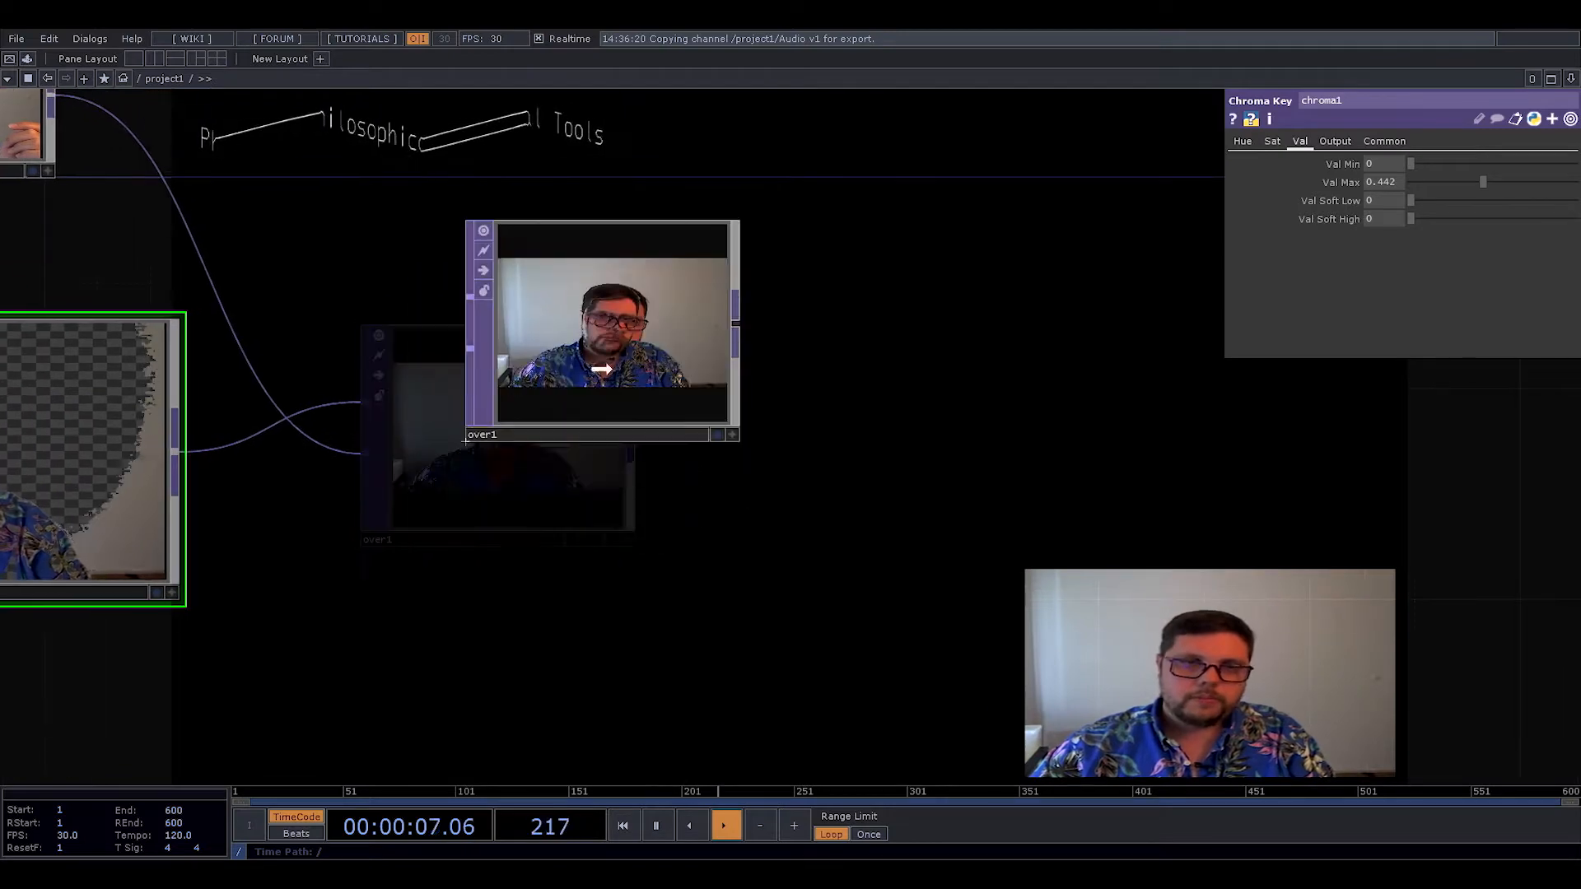
pyautogui.moveTo(610, 504); pyautogui.dragTo(497, 564)
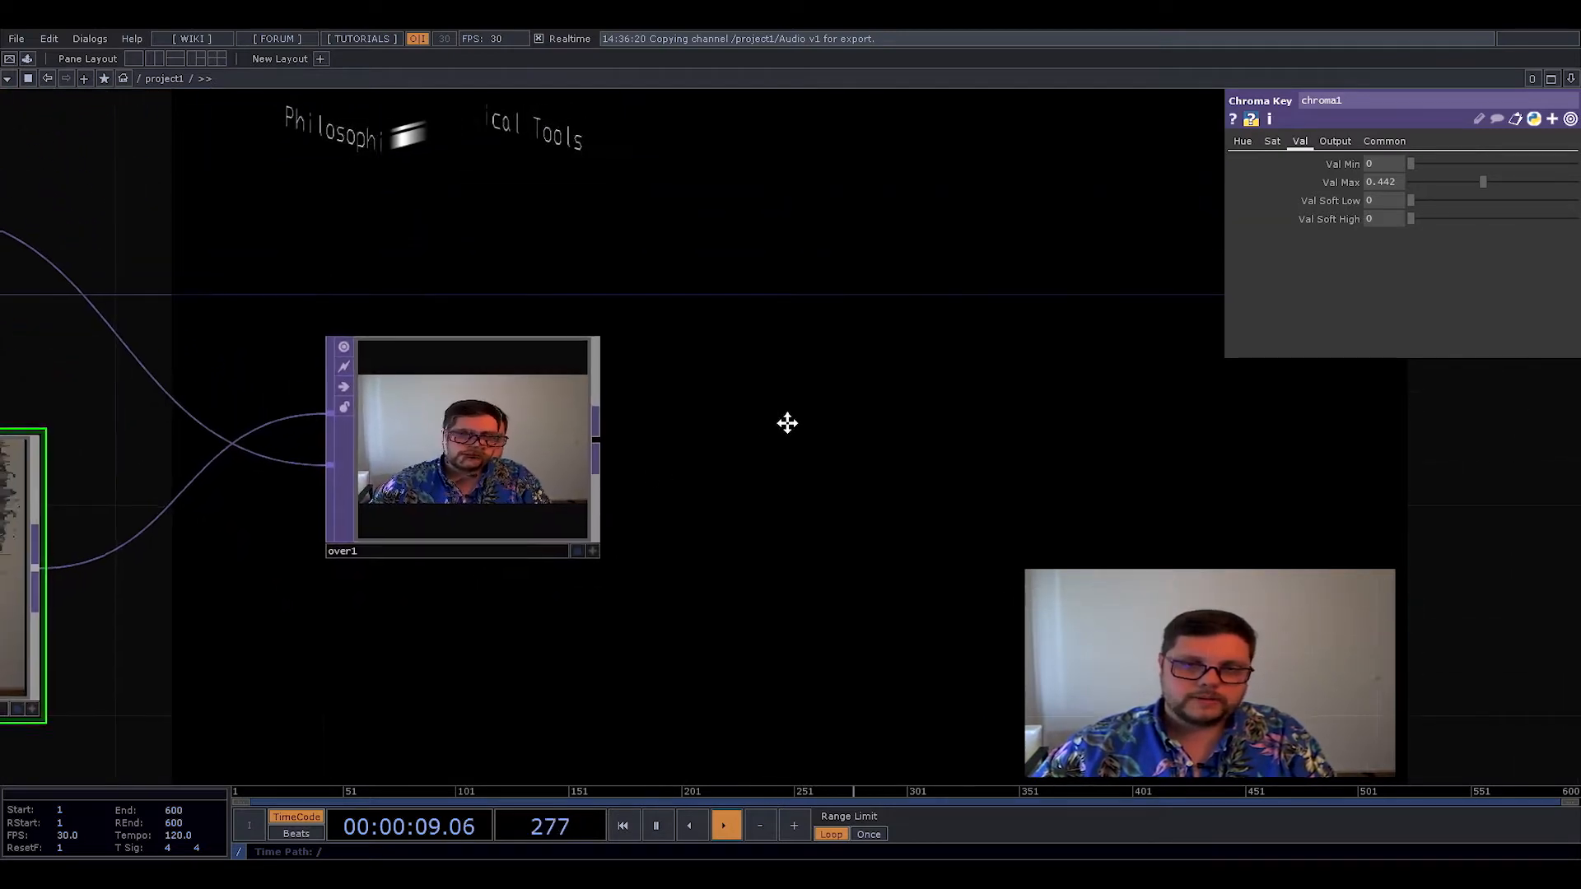
# - Add a Cache TOP after over1 and connect over1's output to its input
pyautogui.press('Tab')
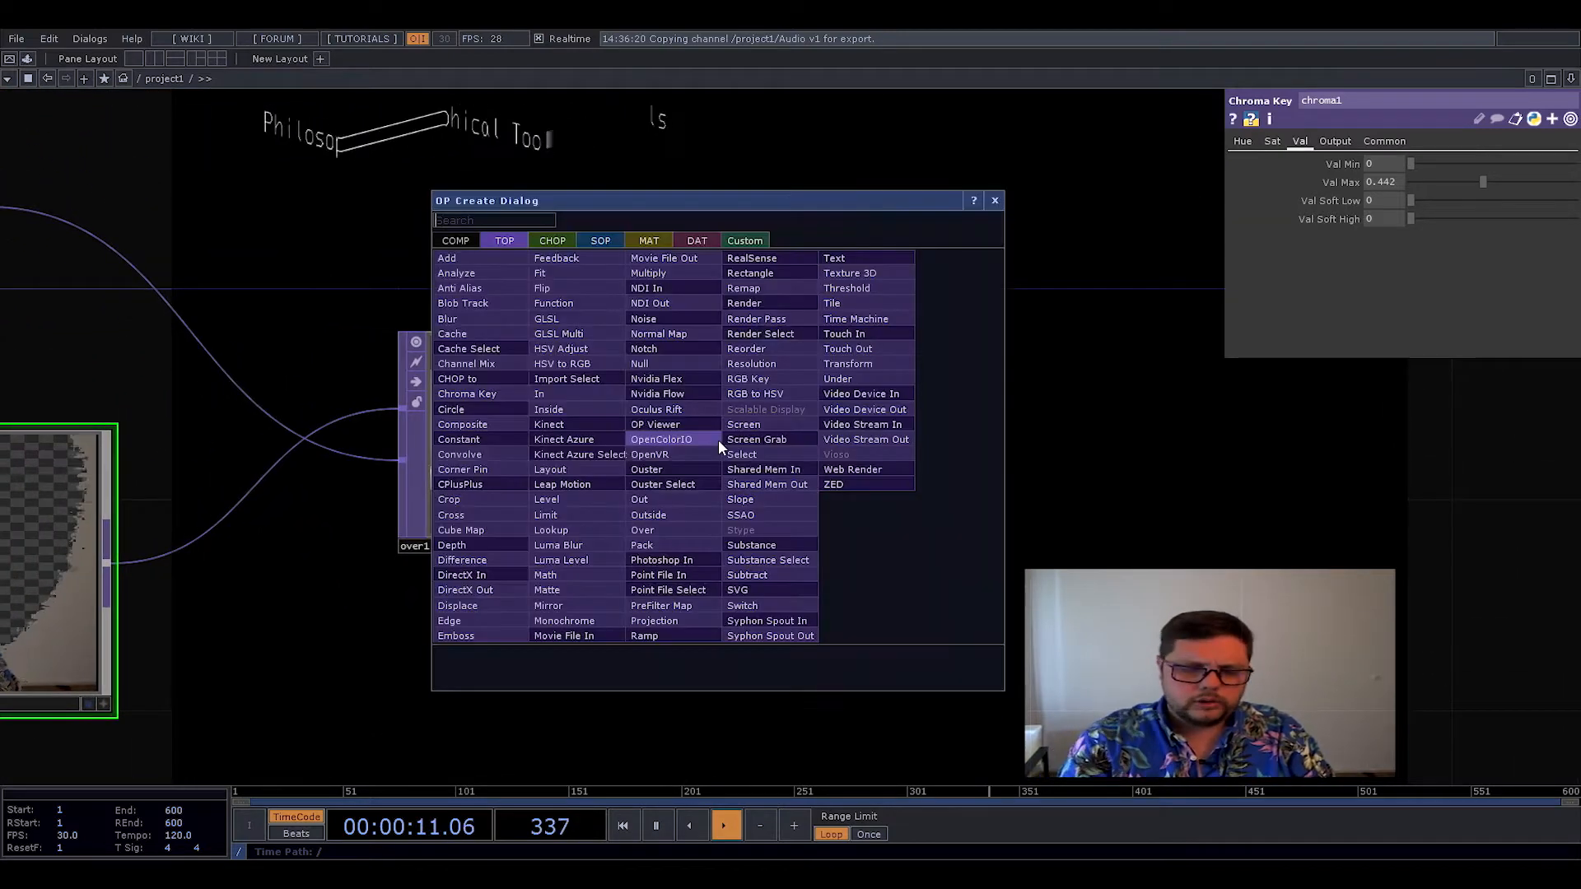
pyautogui.write('c')
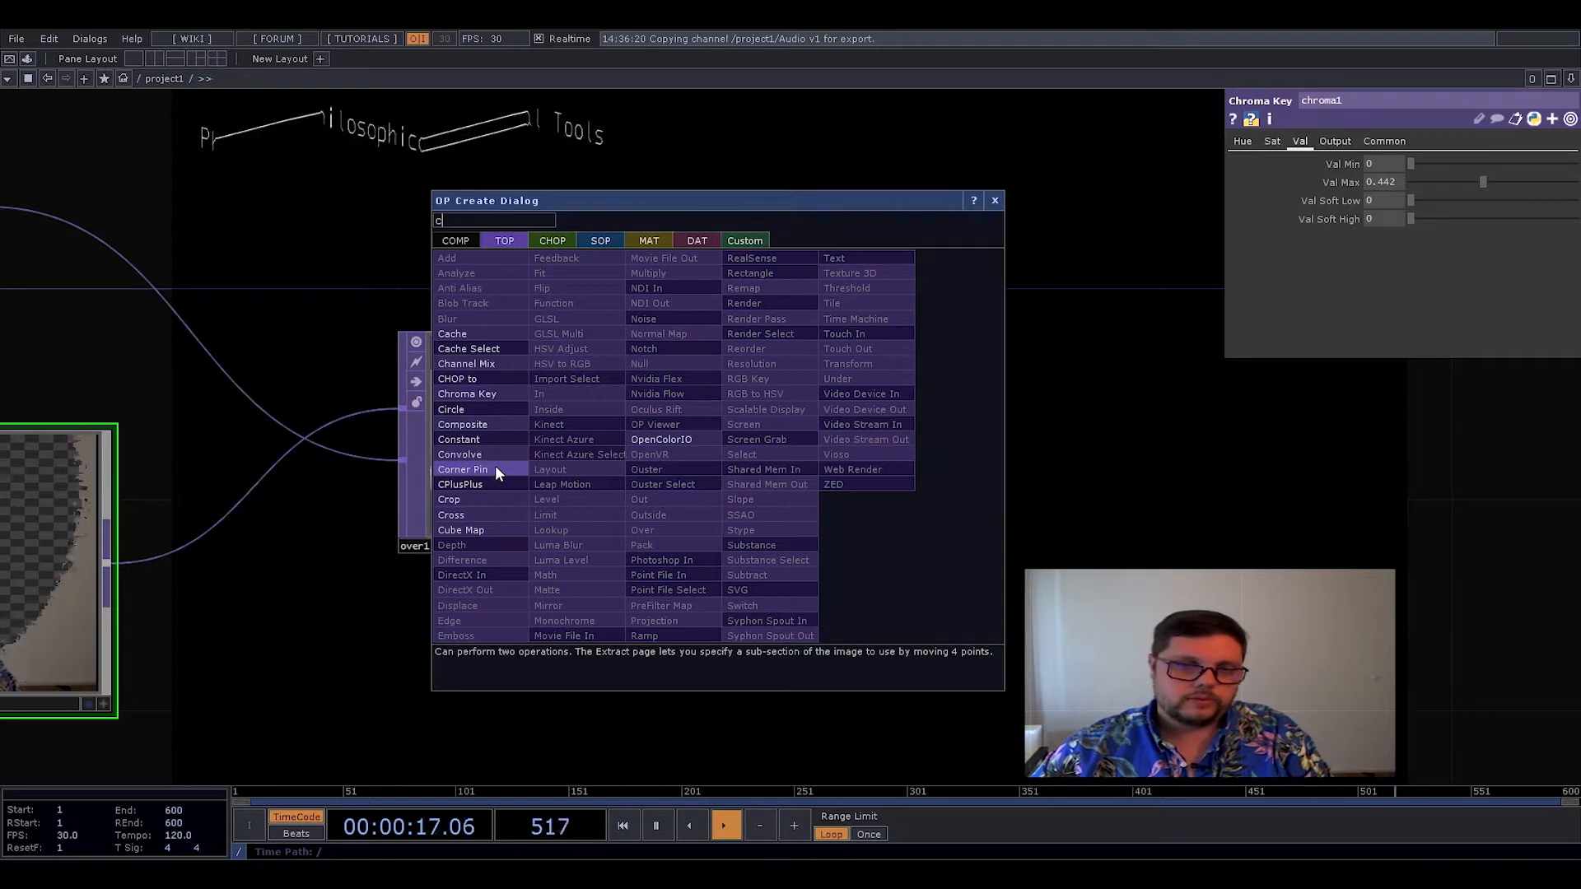
pyautogui.write('ach')
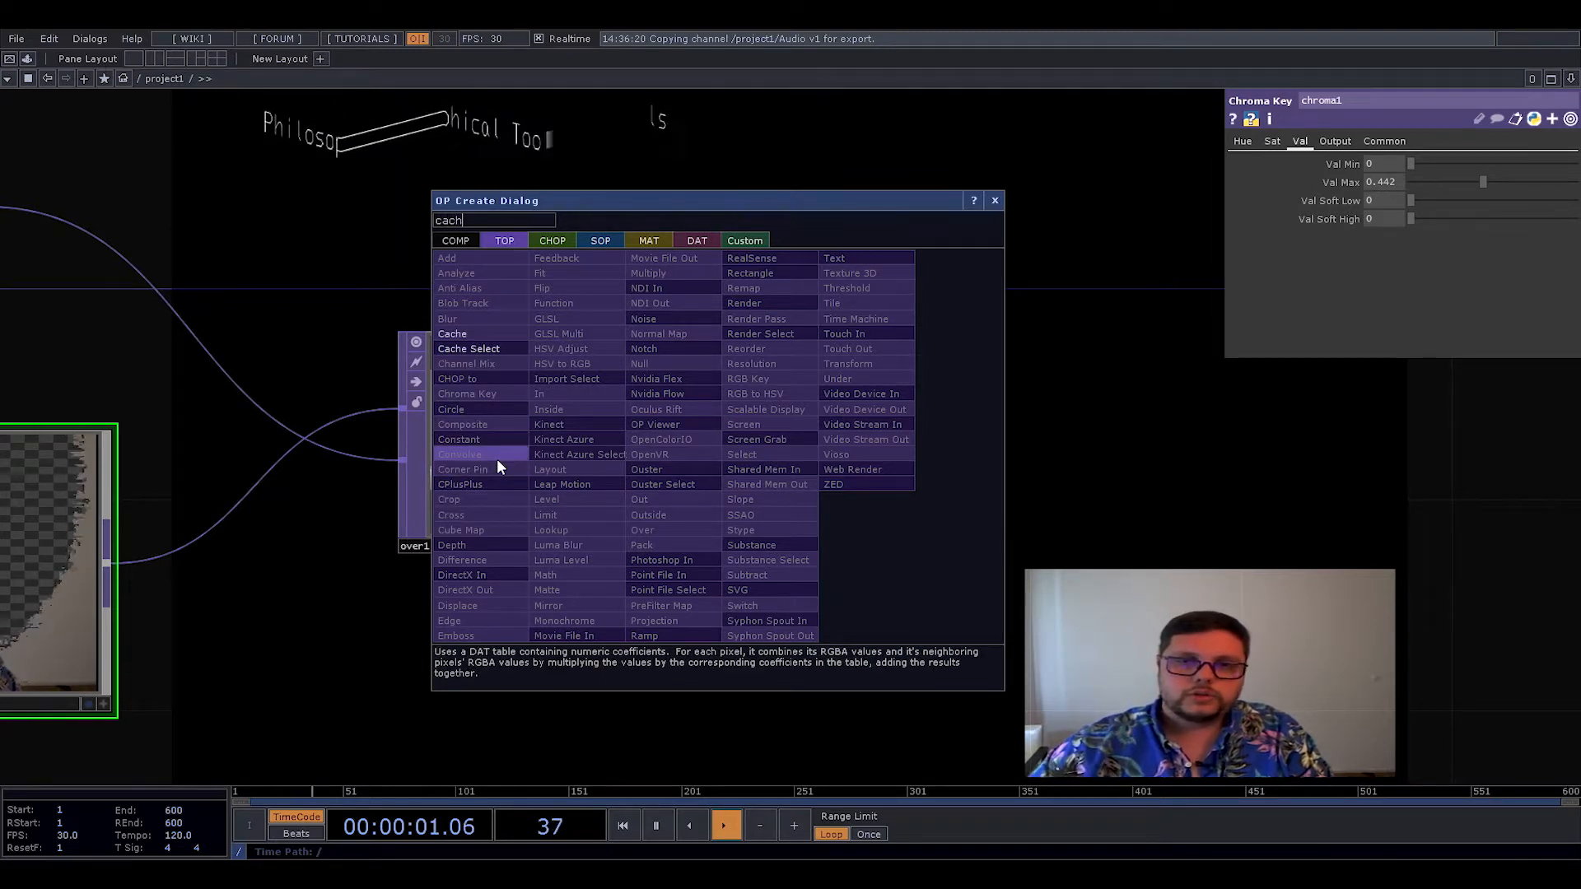
pyautogui.click(476, 333)
pyautogui.click(846, 437)
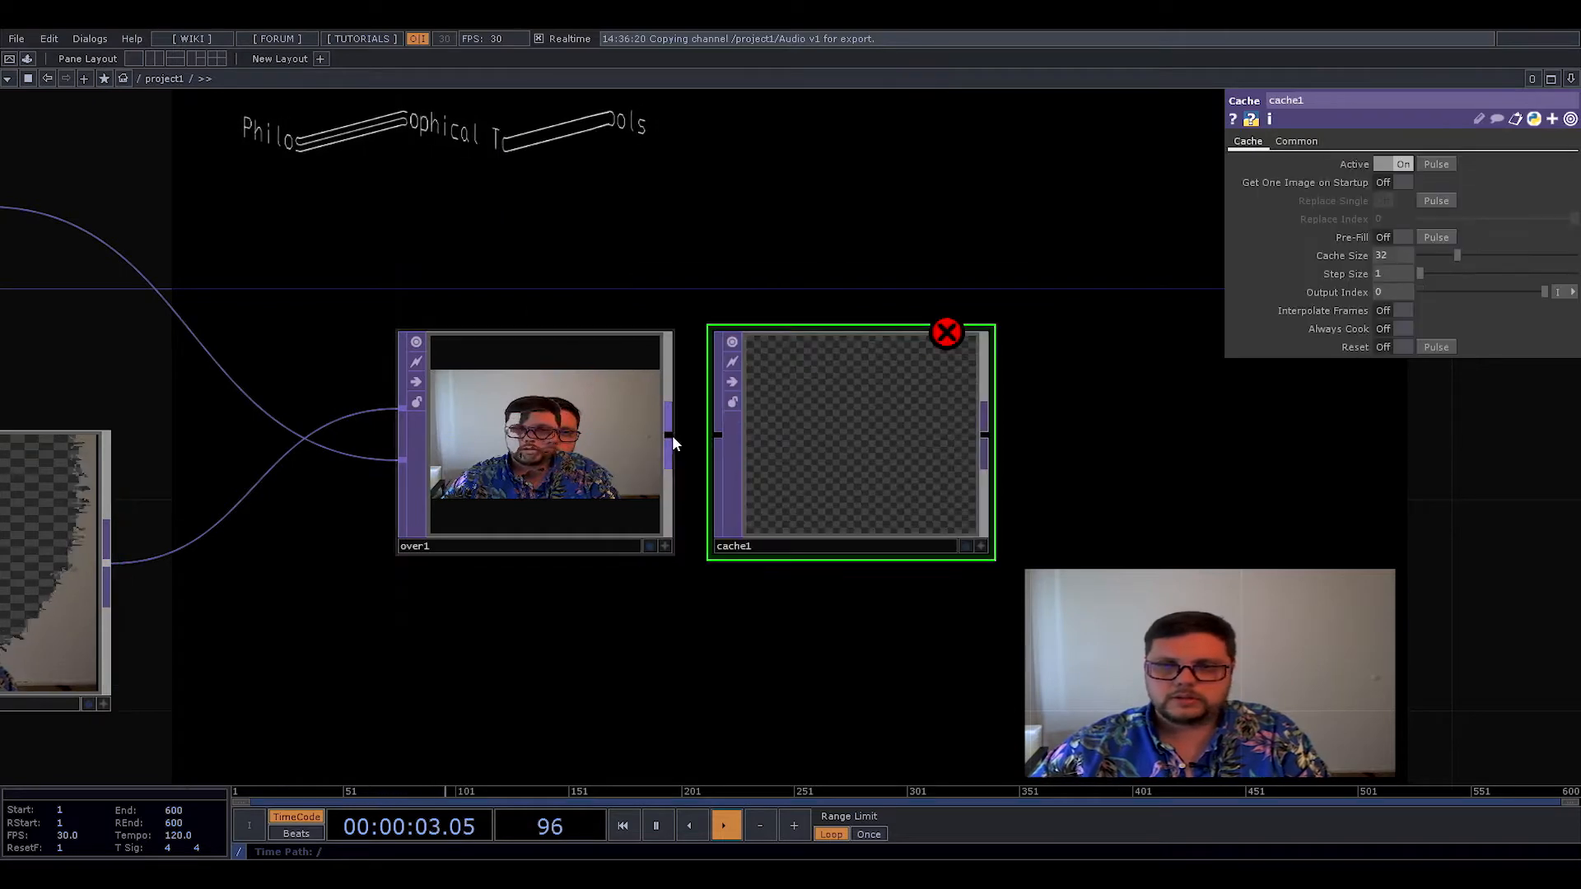
pyautogui.moveTo(672, 434); pyautogui.dragTo(718, 435)
# - Set cache1's Output Index to -127 and its Cache Size to 12
pyautogui.moveTo(1046, 428); pyautogui.dragTo(828, 420)
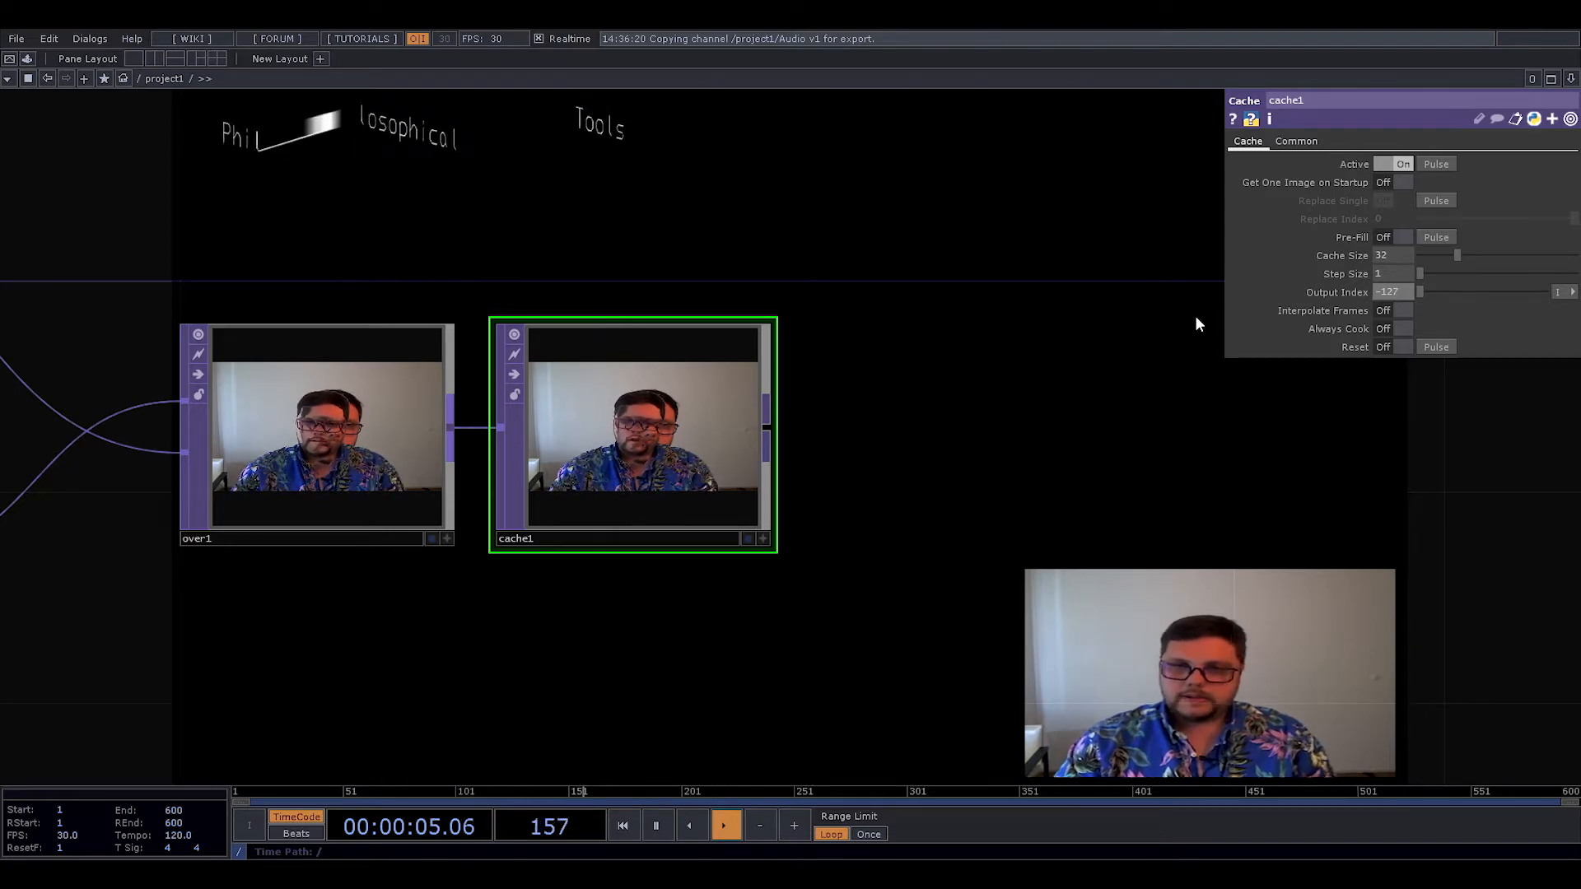
pyautogui.moveTo(829, 574); pyautogui.dragTo(1016, 577)
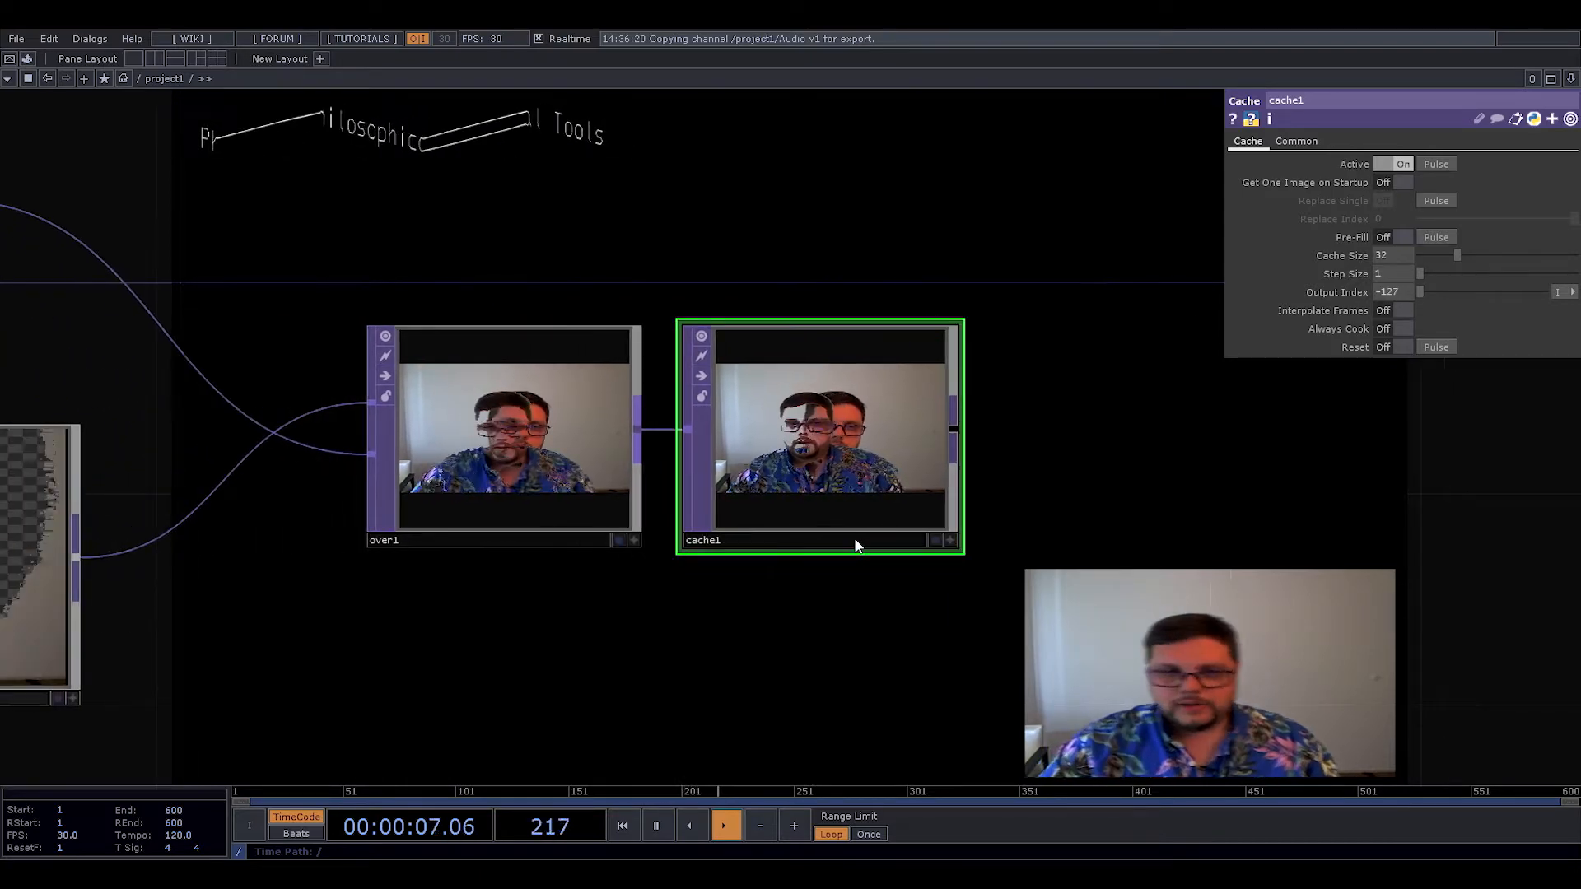
pyautogui.scroll(3, 855, 543)
pyautogui.moveTo(693, 598); pyautogui.dragTo(854, 601)
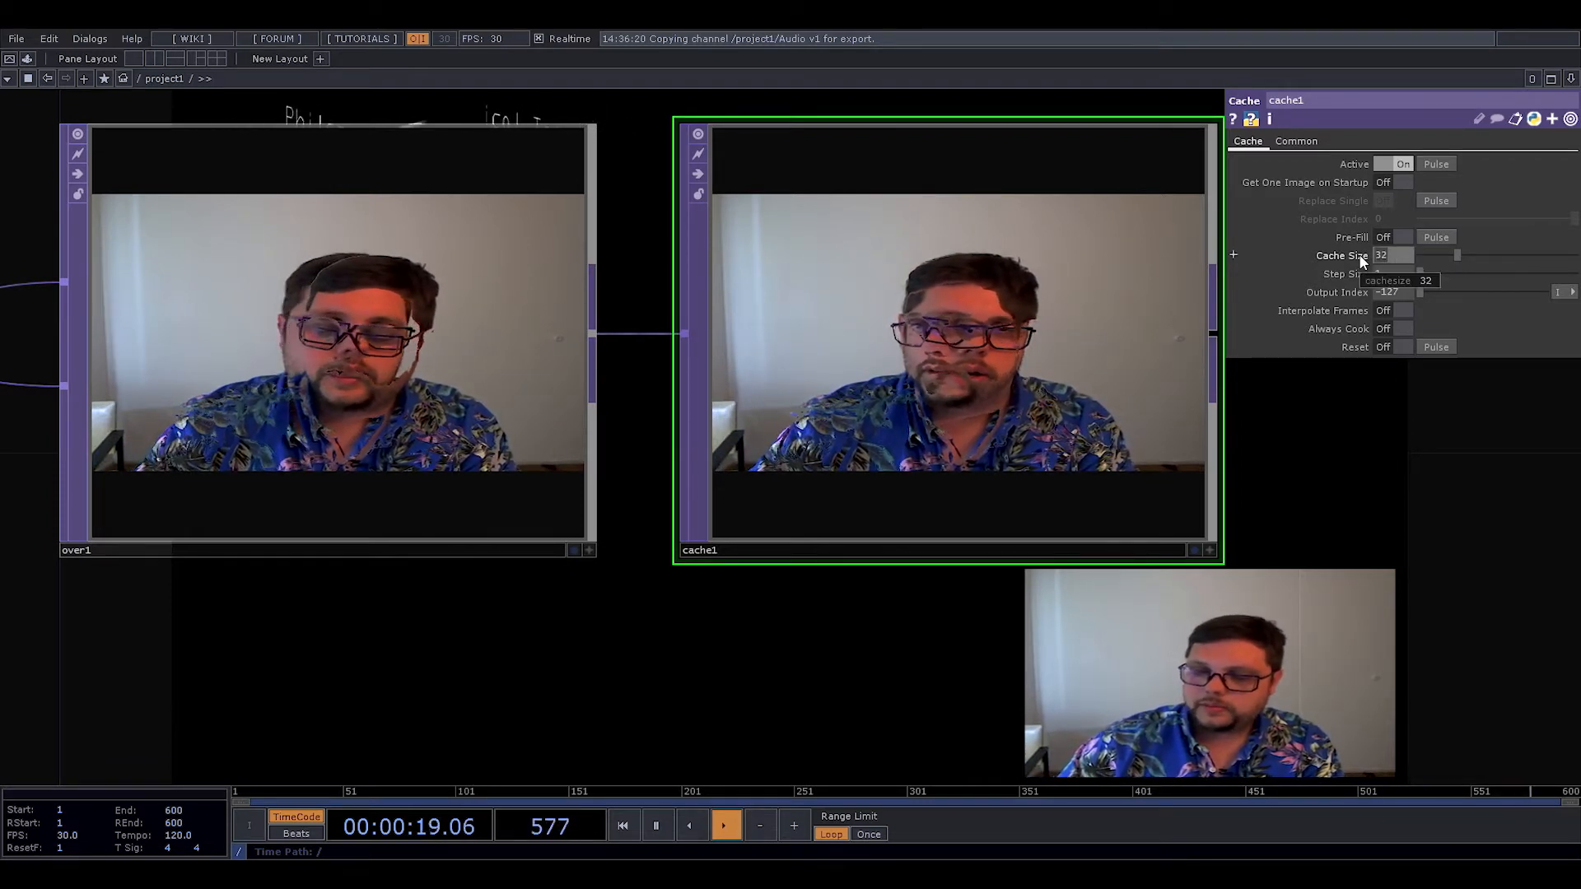
pyautogui.write('12')
pyautogui.press('Return')
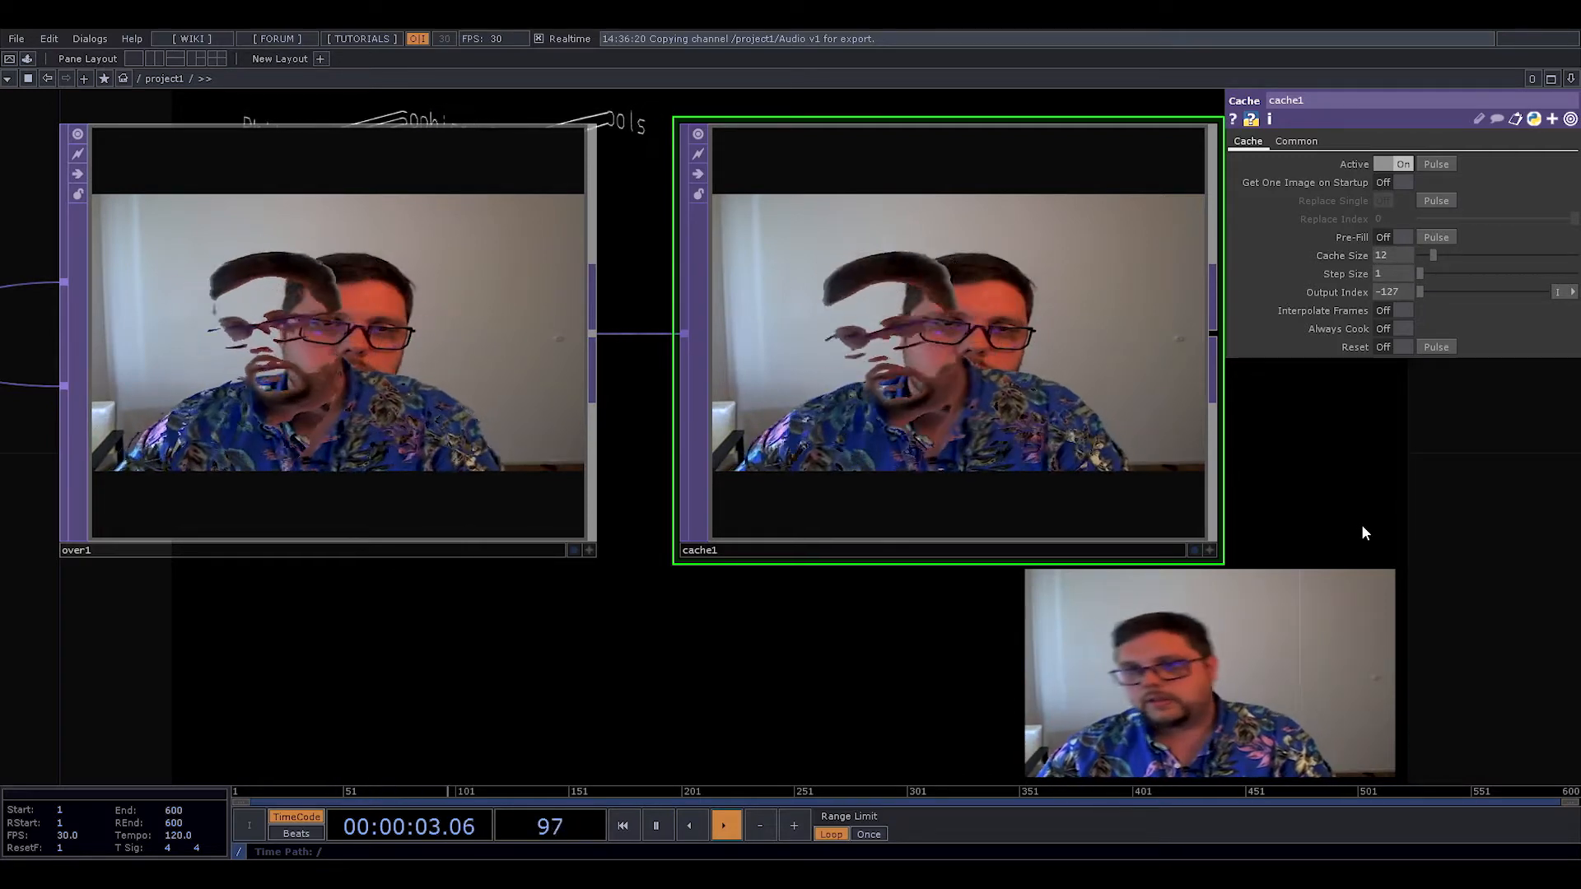
# - Add a Switch TOP after cache1 and connect cache1's output to its first input
pyautogui.scroll(-3, 1361, 524)
pyautogui.moveTo(1360, 517); pyautogui.dragTo(995, 498)
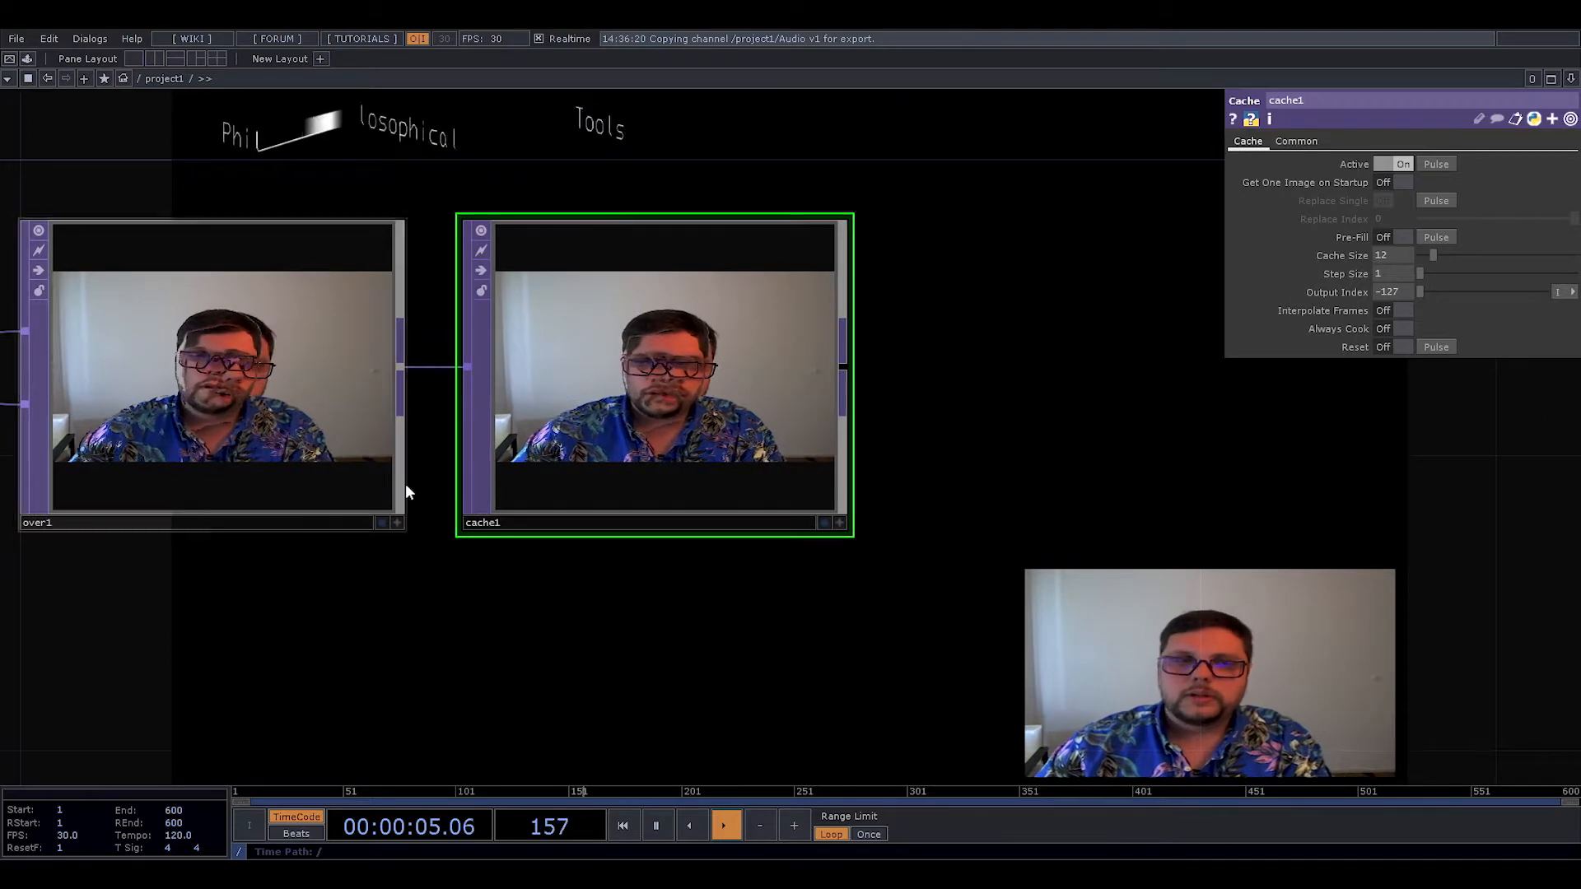
pyautogui.scroll(-2, 437, 485)
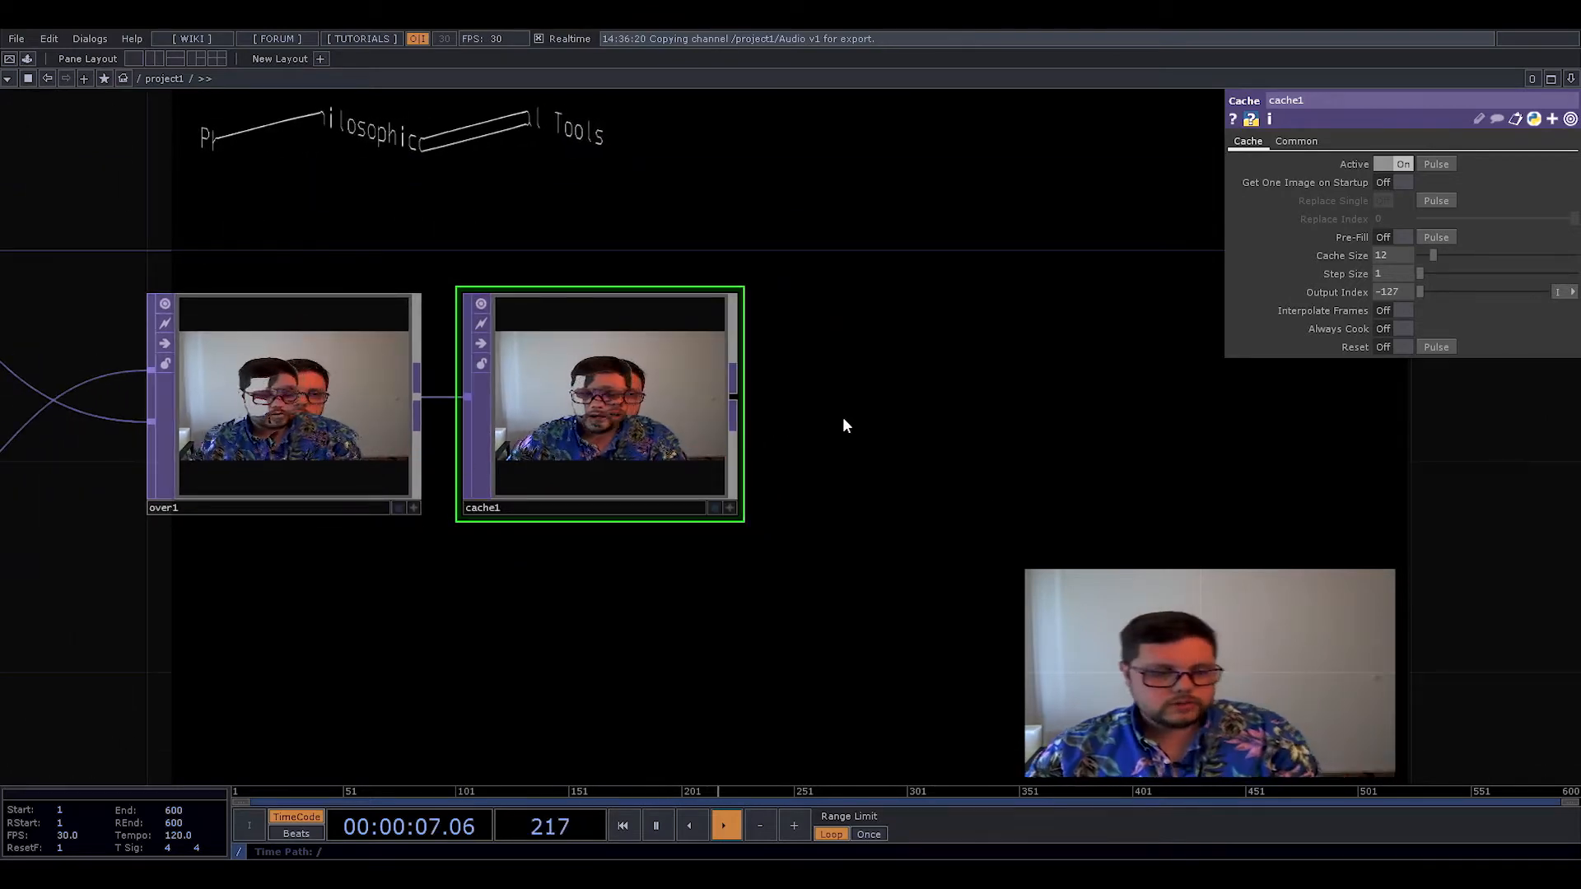
pyautogui.scroll(-3, 844, 419)
pyautogui.moveTo(845, 418); pyautogui.dragTo(770, 405)
pyautogui.scroll(-3, 771, 405)
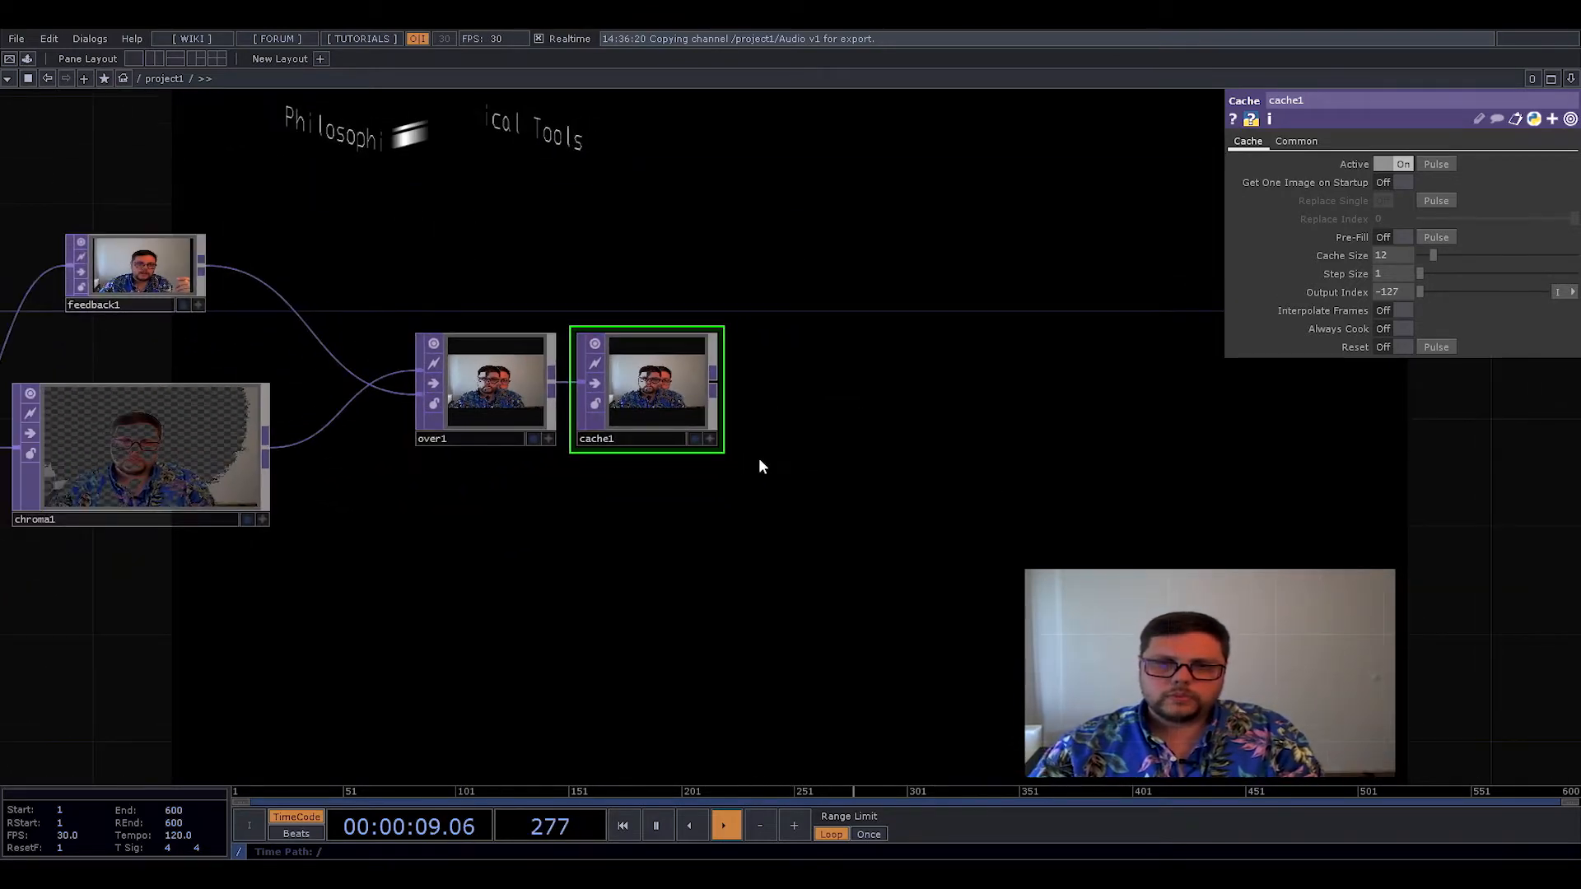
pyautogui.press('Tab')
pyautogui.write('sw')
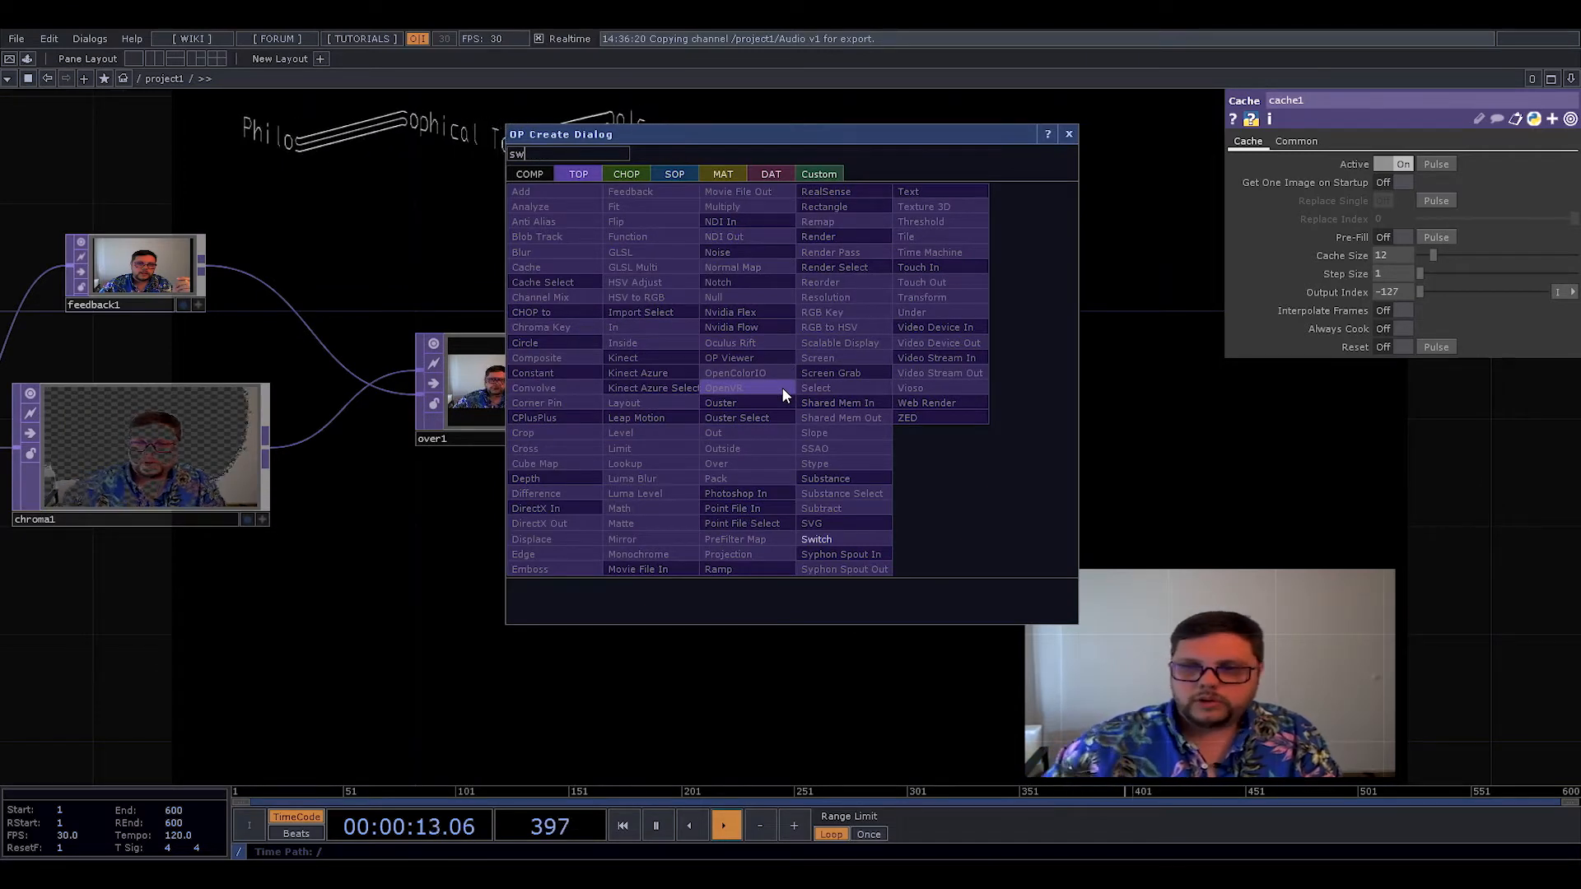
pyautogui.click(830, 539)
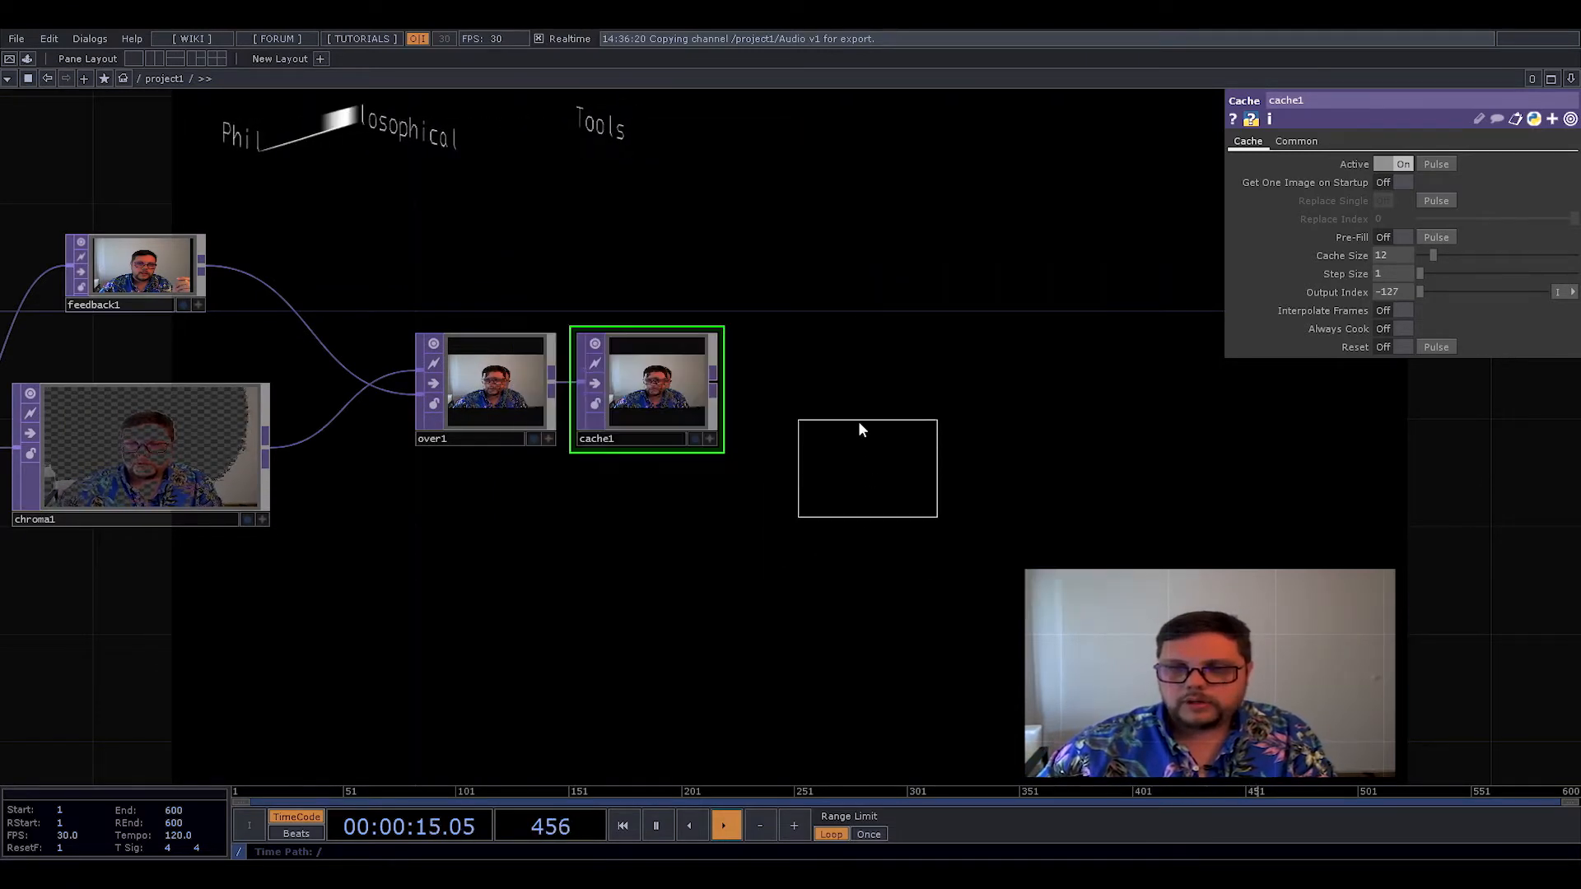
pyautogui.click(885, 386)
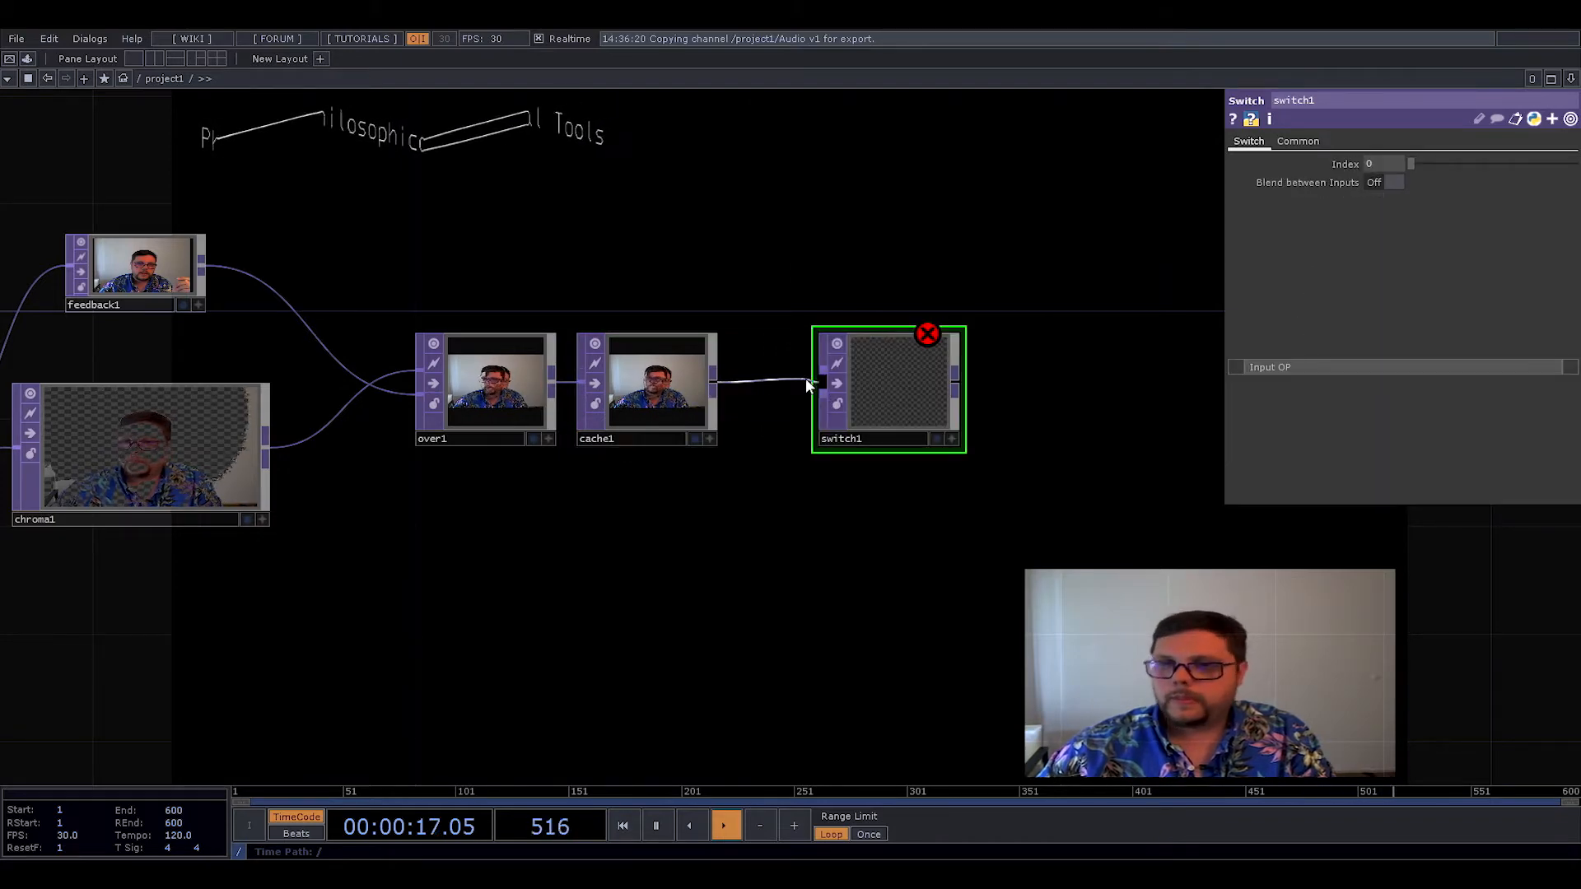
pyautogui.moveTo(805, 378); pyautogui.dragTo(821, 380)
# - Add a Constant TOP above cache1 and connect it to the second input of switch1
pyautogui.press('Tab')
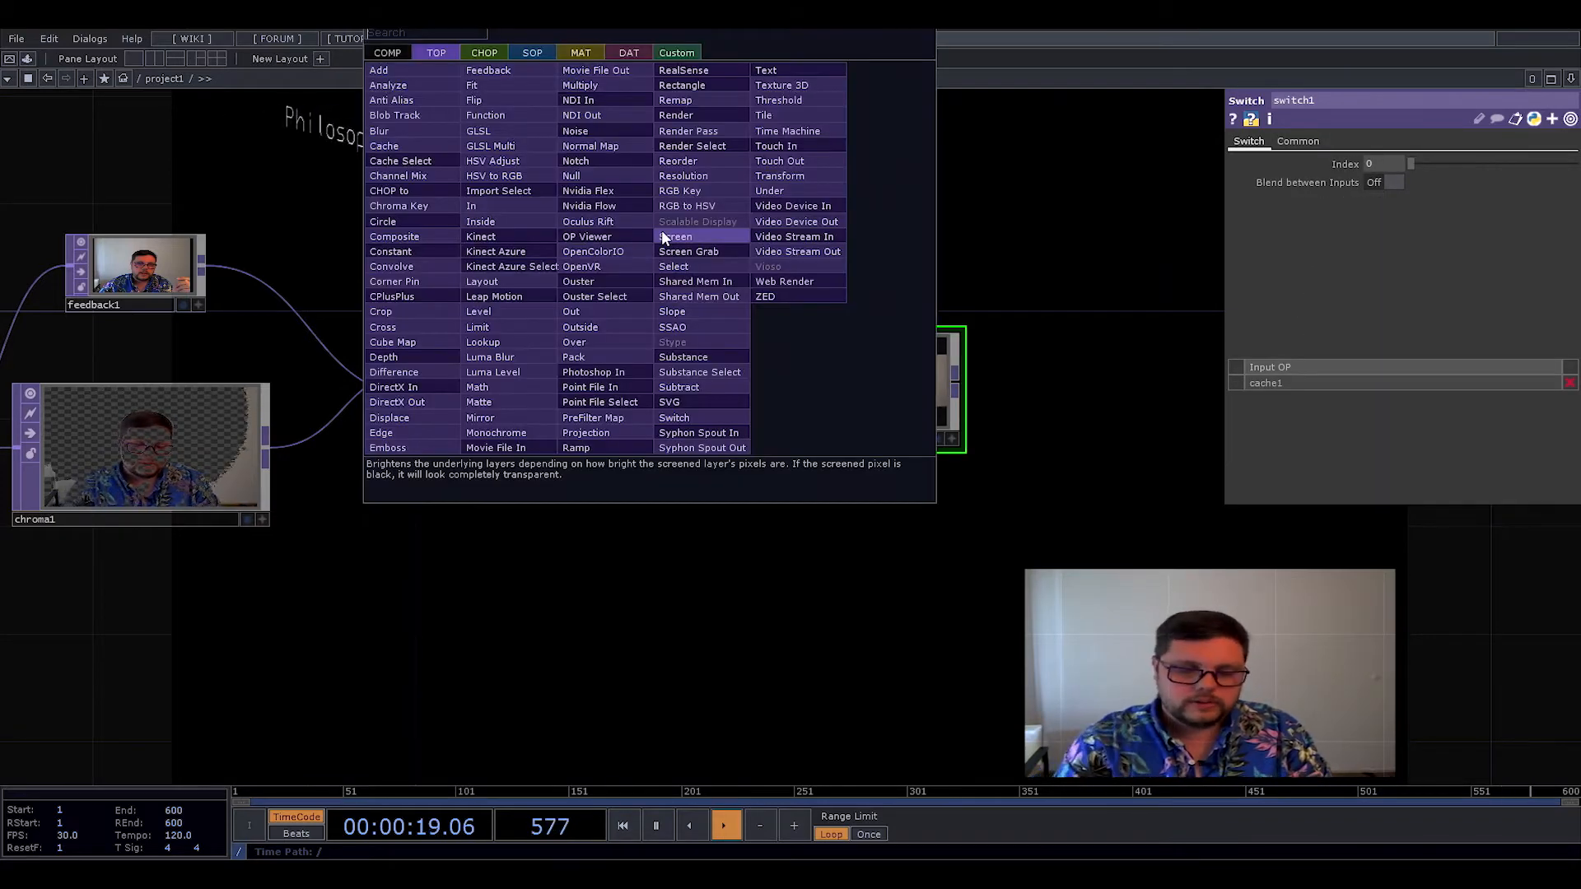
pyautogui.write('con')
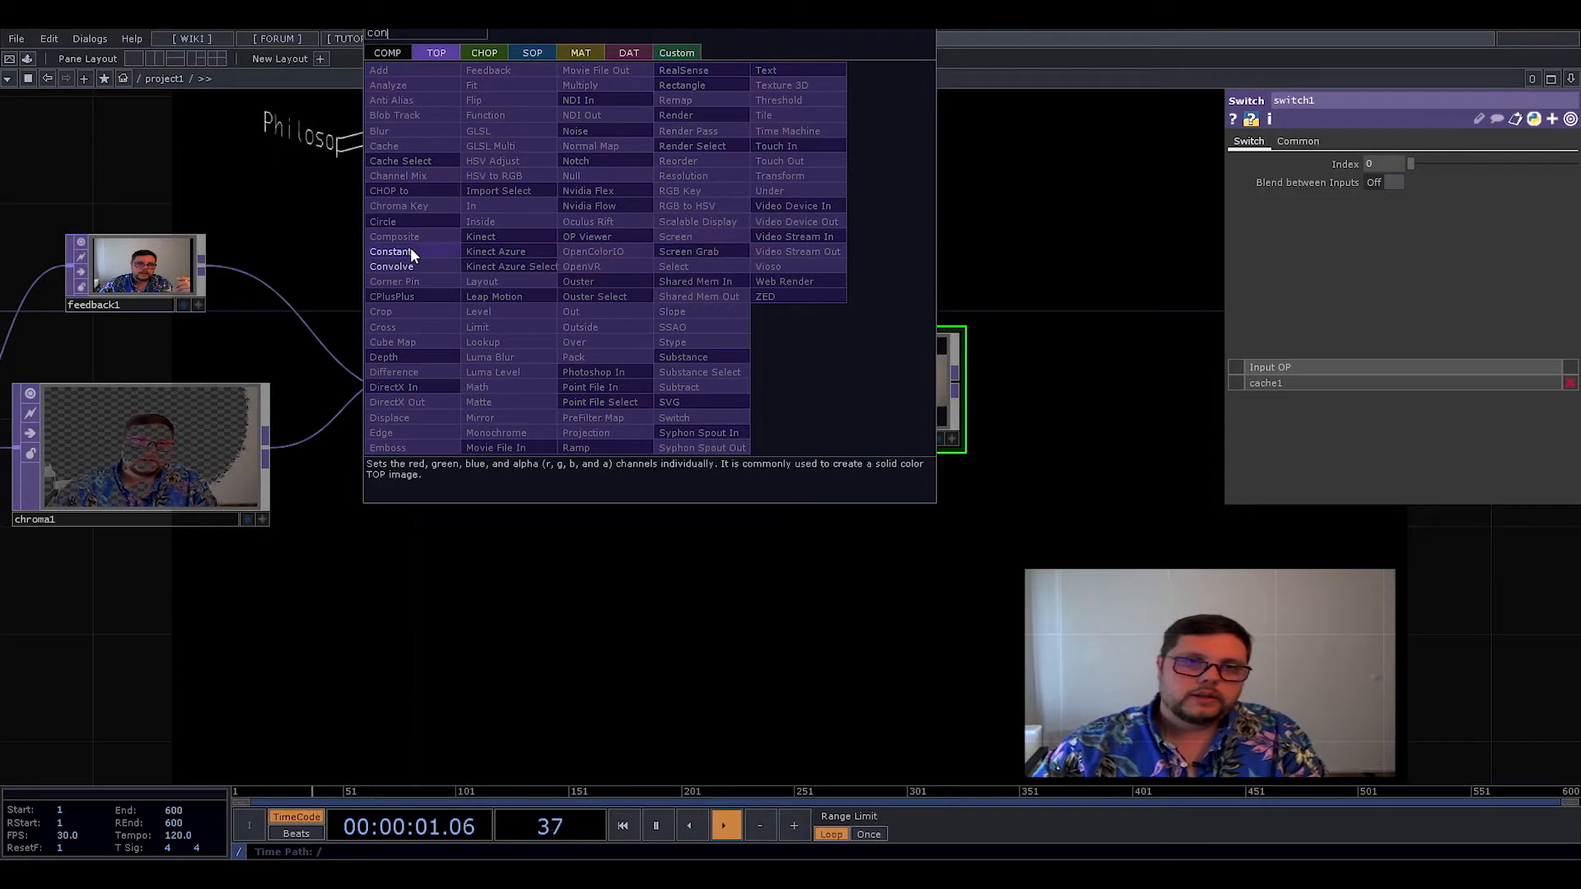
pyautogui.click(408, 252)
pyautogui.click(654, 259)
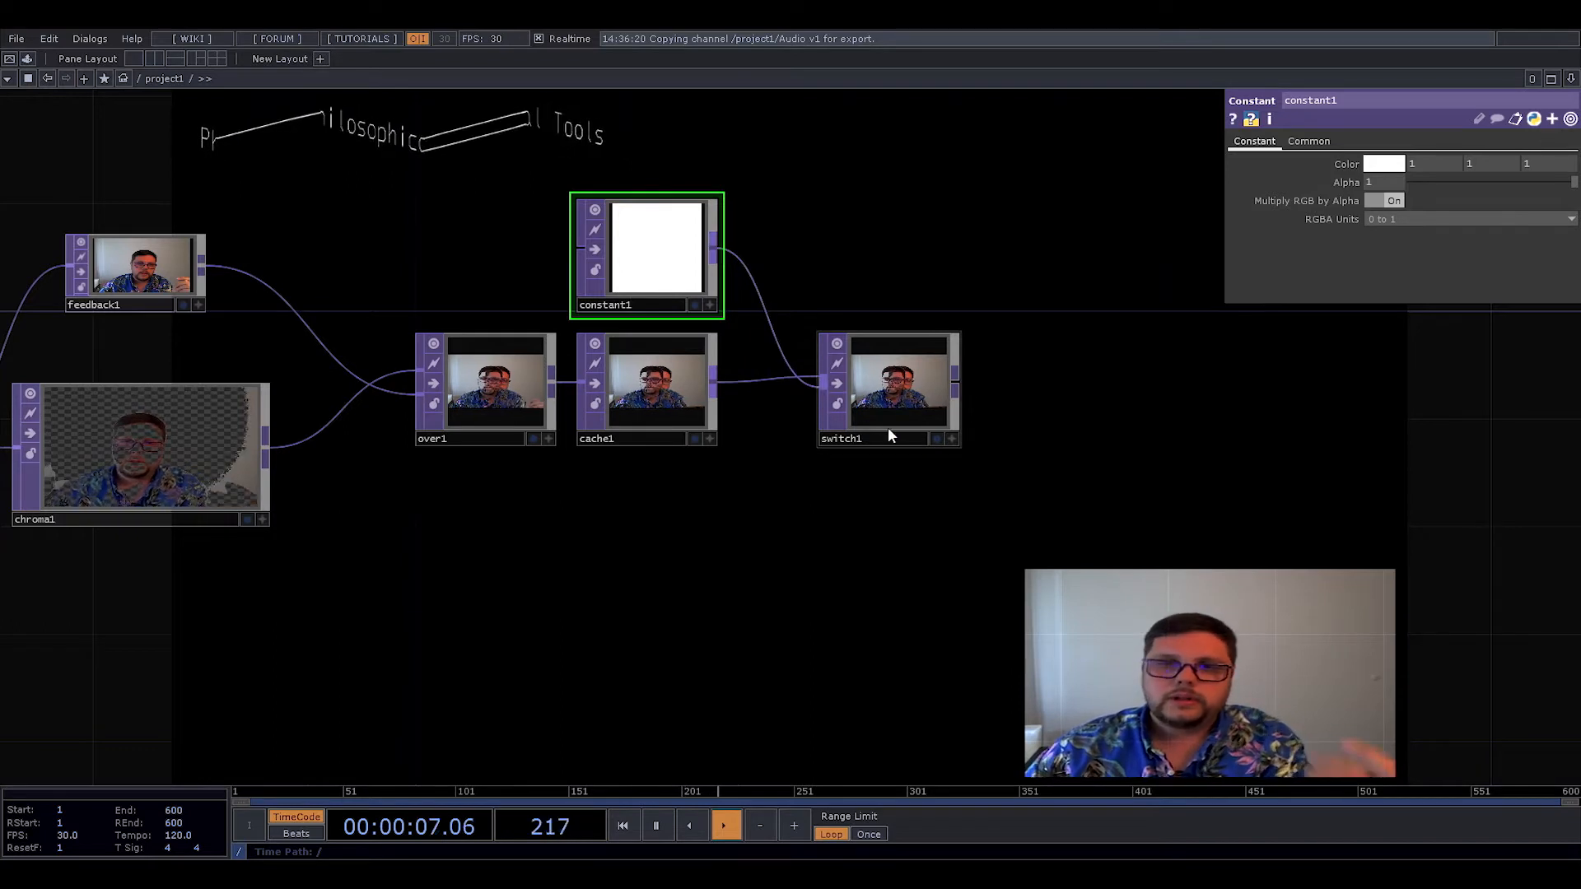
# - Set constant1's color to black and its resolution to 1920 x 1080
pyautogui.scroll(2, 902, 407)
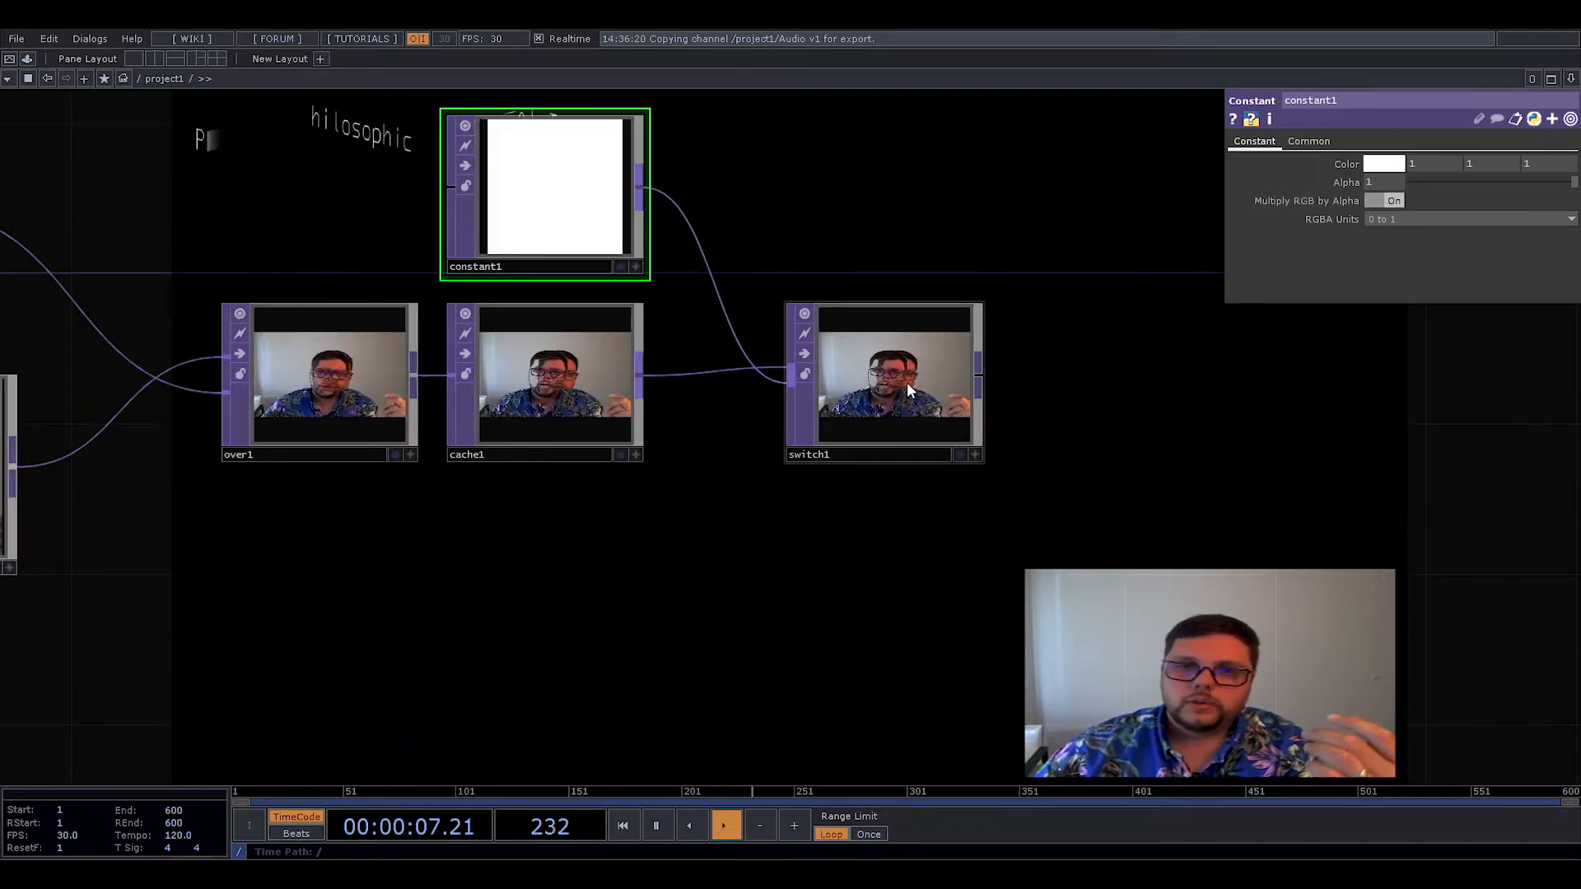
pyautogui.click(1402, 165)
pyautogui.click(1368, 130)
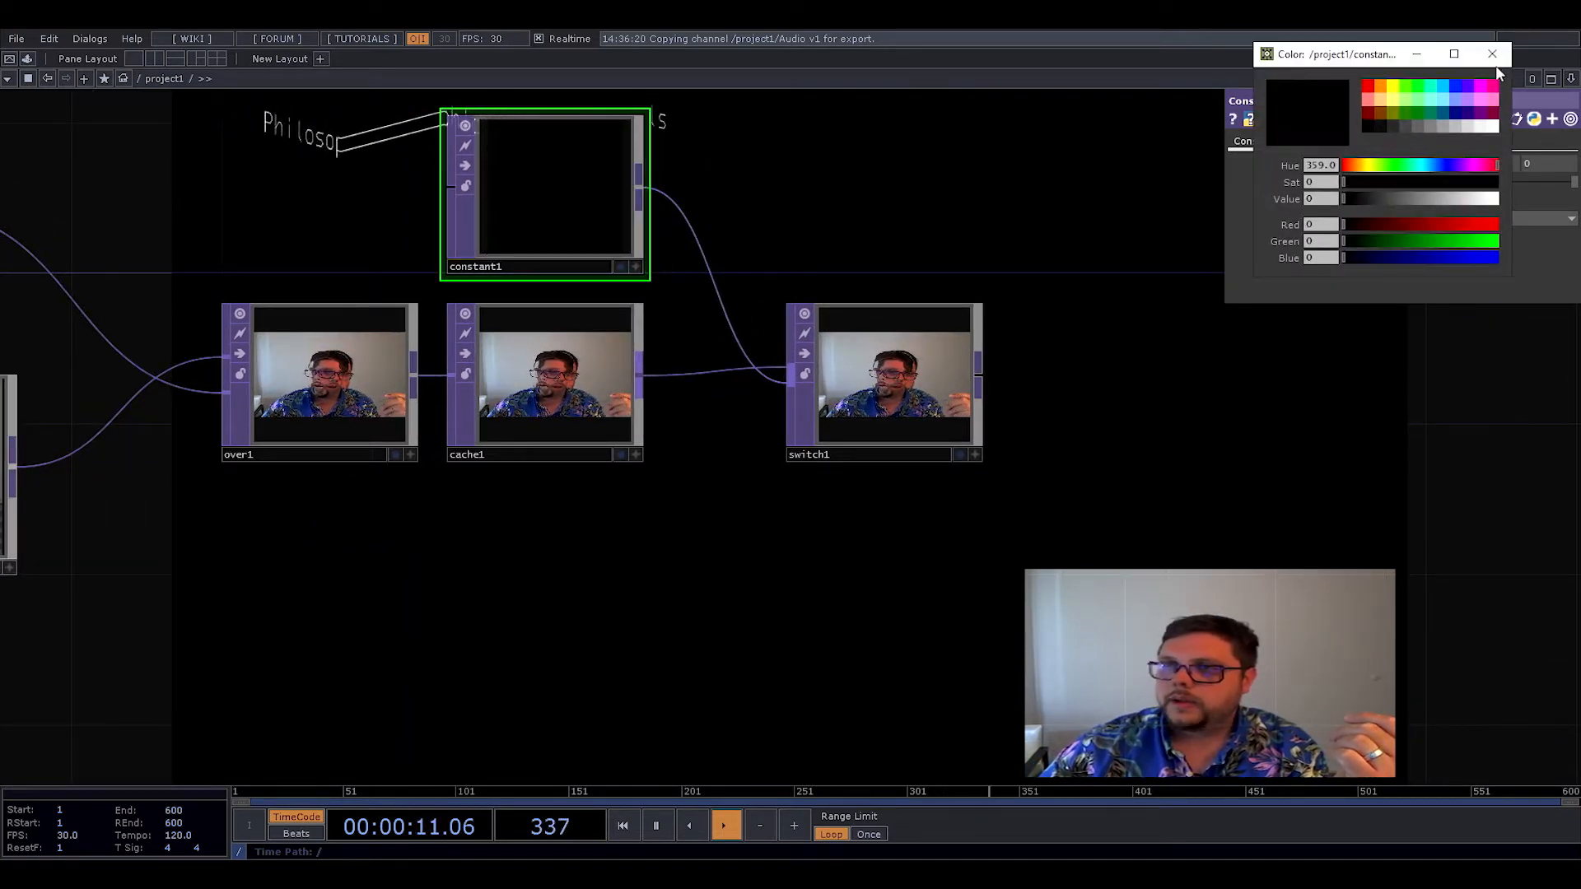
pyautogui.click(1492, 53)
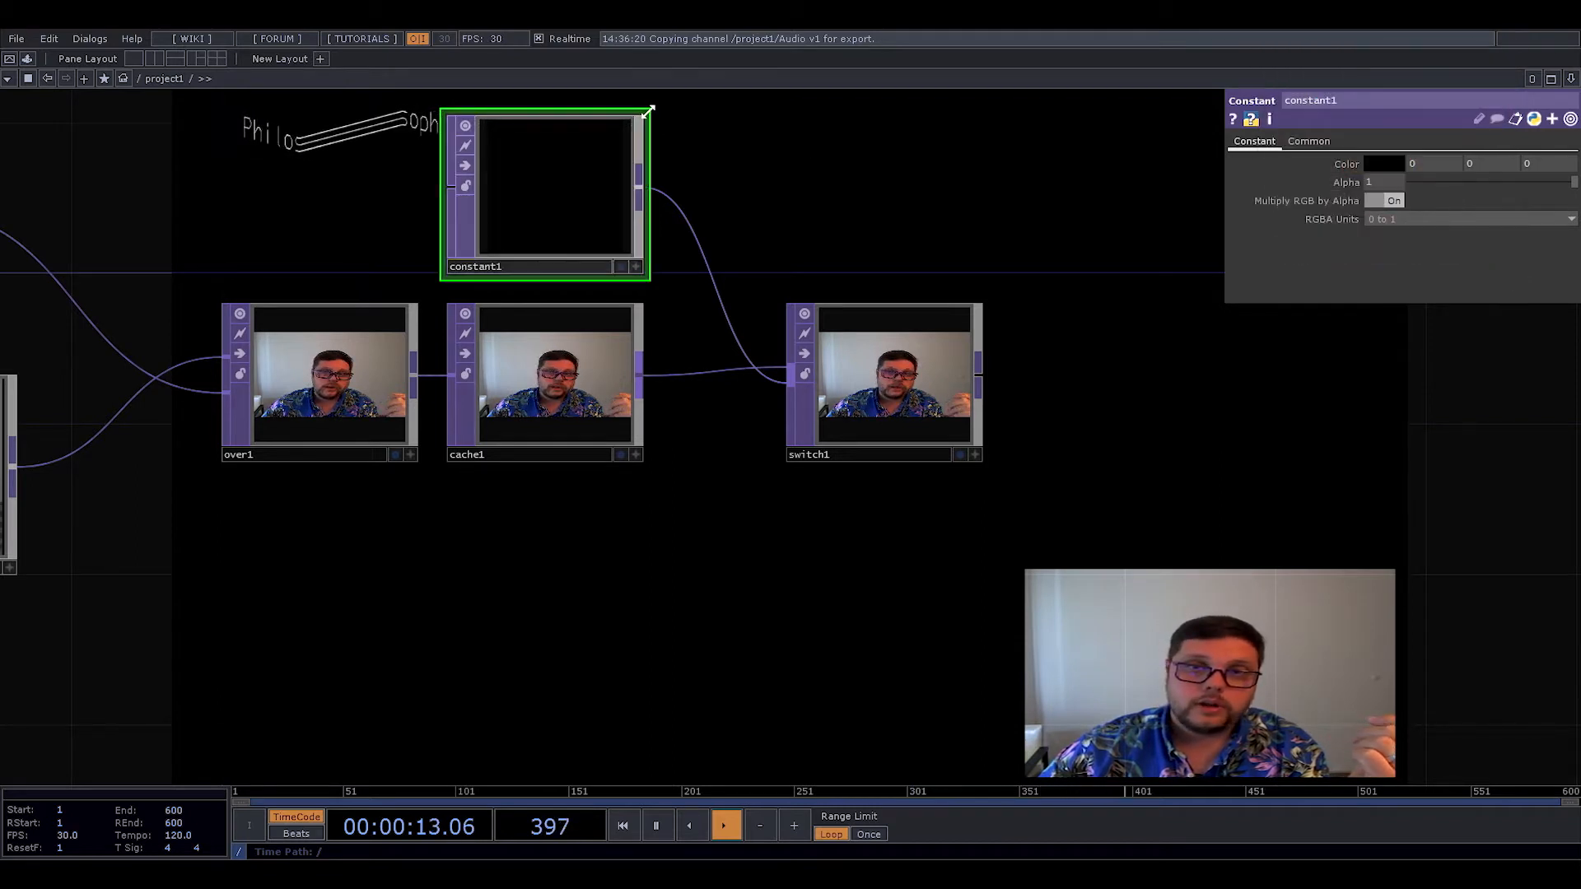
pyautogui.click(1308, 142)
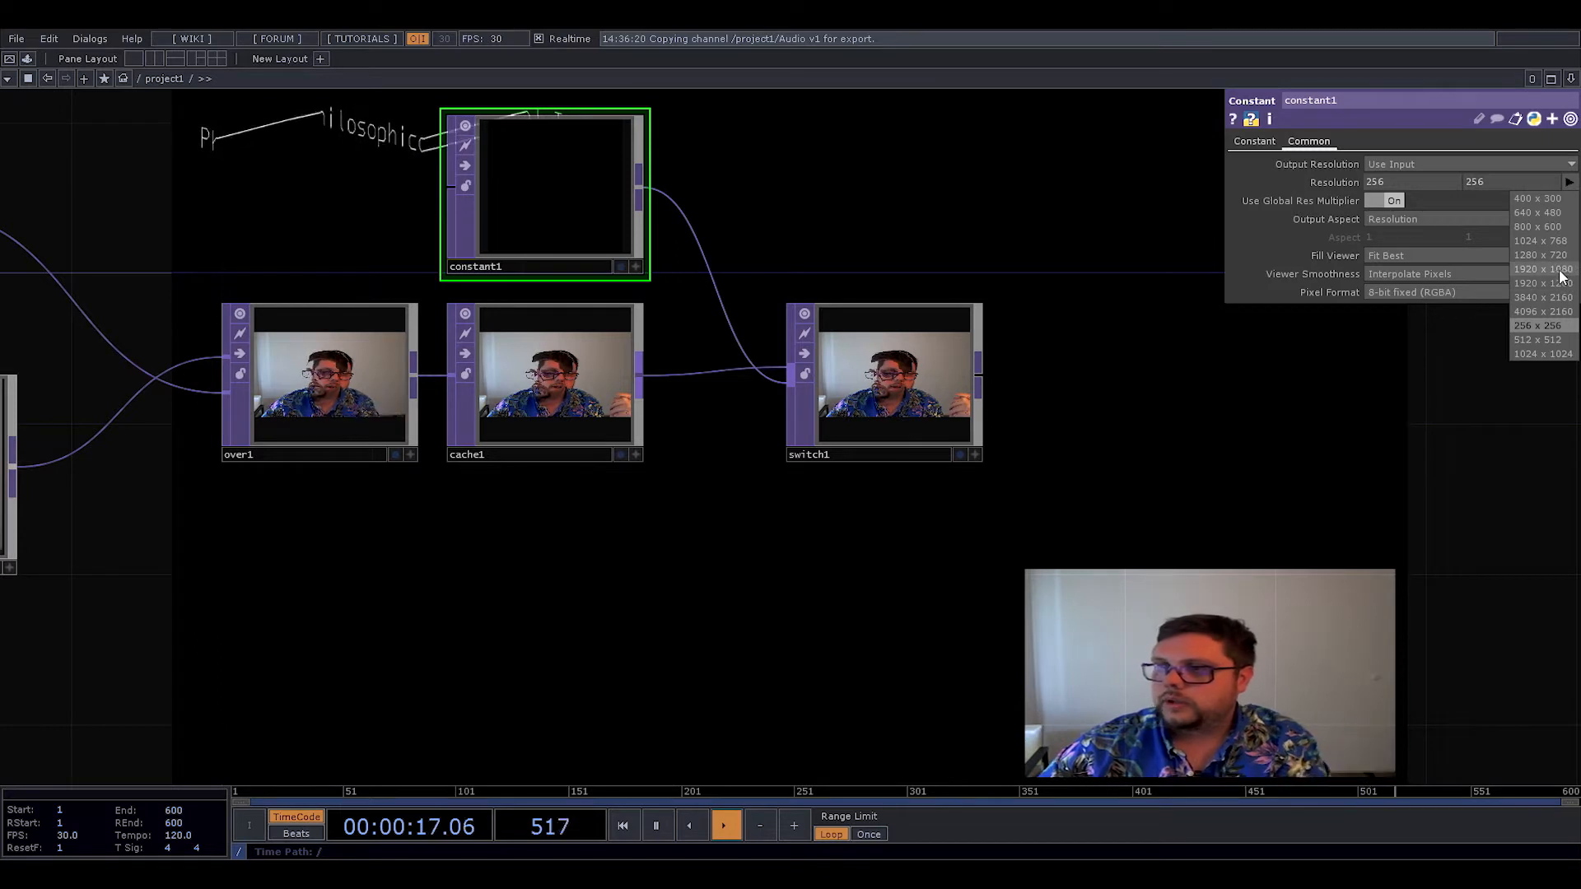
pyautogui.click(1558, 272)
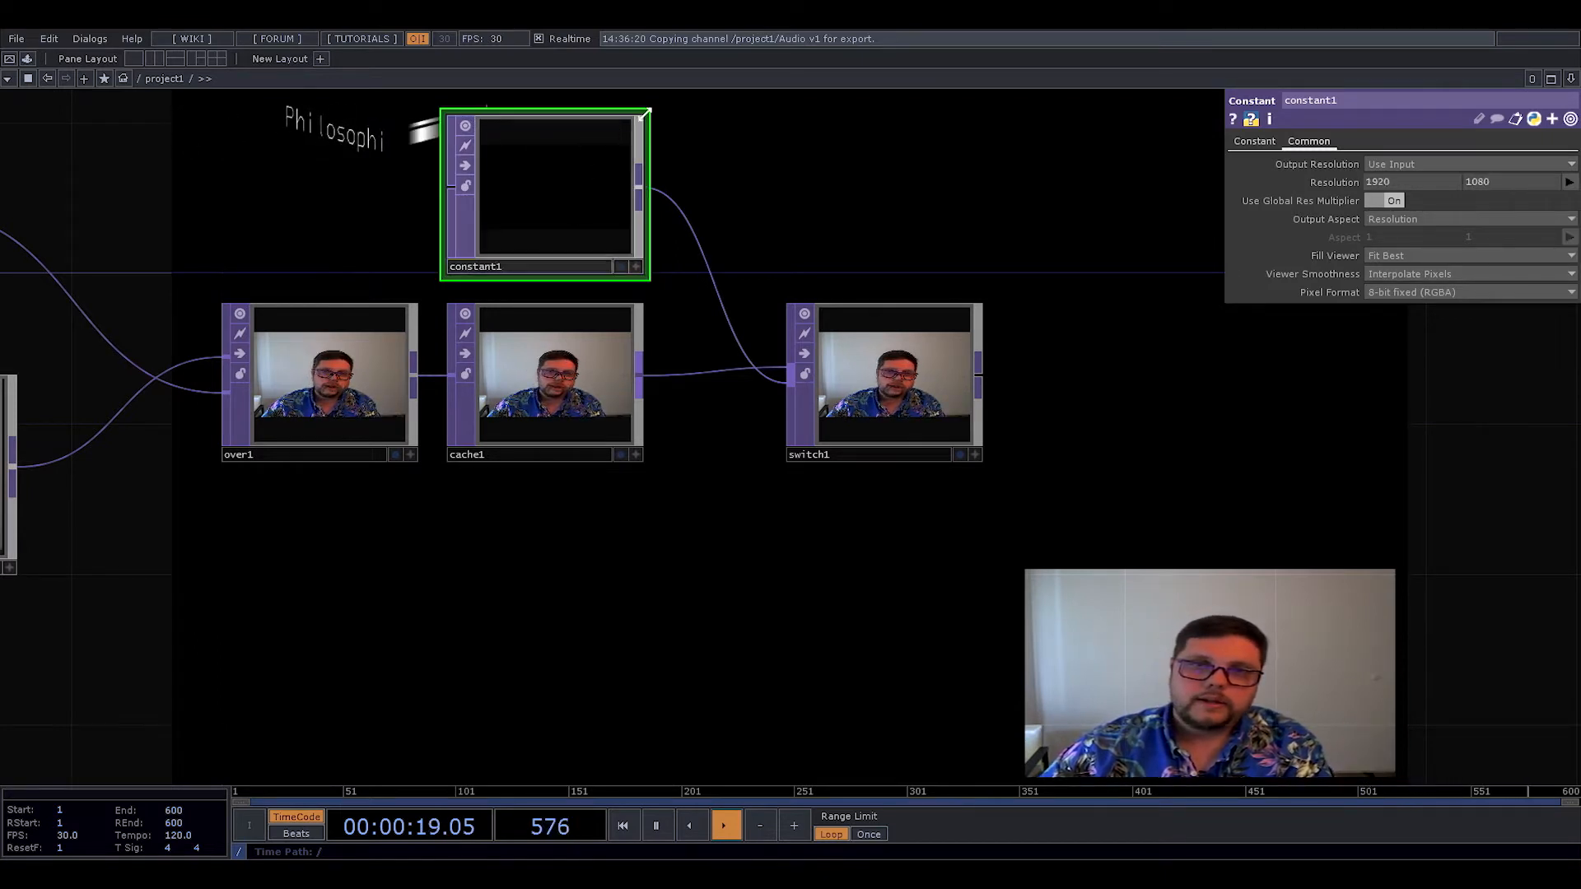
# - Set feedback1's Target TOP to switch1 to close the feedback loop
pyautogui.moveTo(723, 294); pyautogui.dragTo(862, 286)
pyautogui.click(1029, 380)
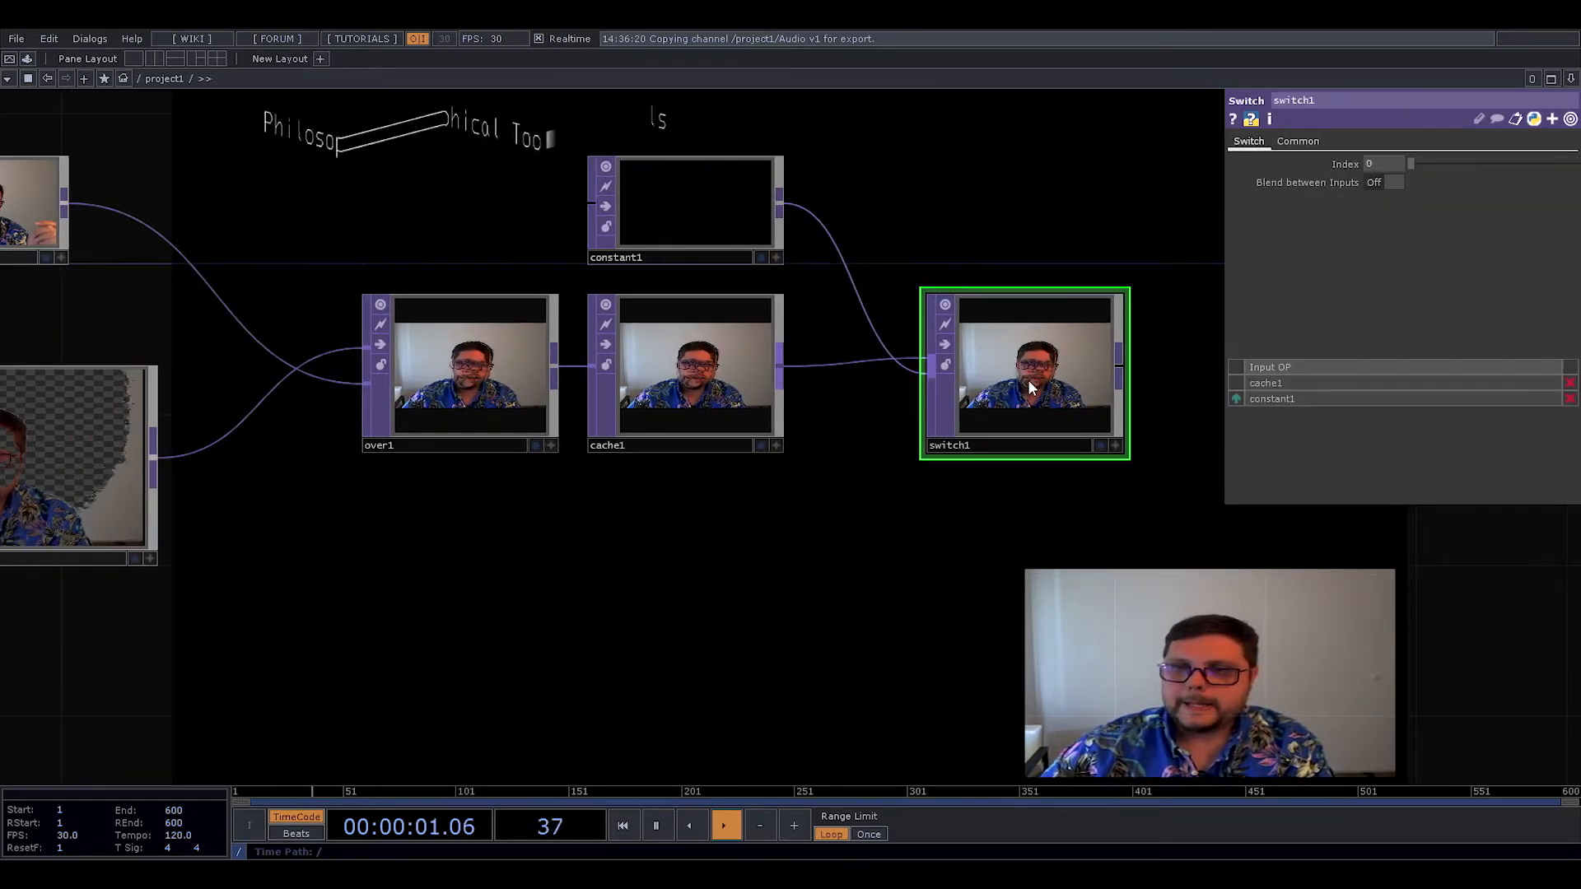
pyautogui.scroll(-3, 363, 485)
pyautogui.moveTo(436, 553); pyautogui.dragTo(568, 588)
pyautogui.click(235, 319)
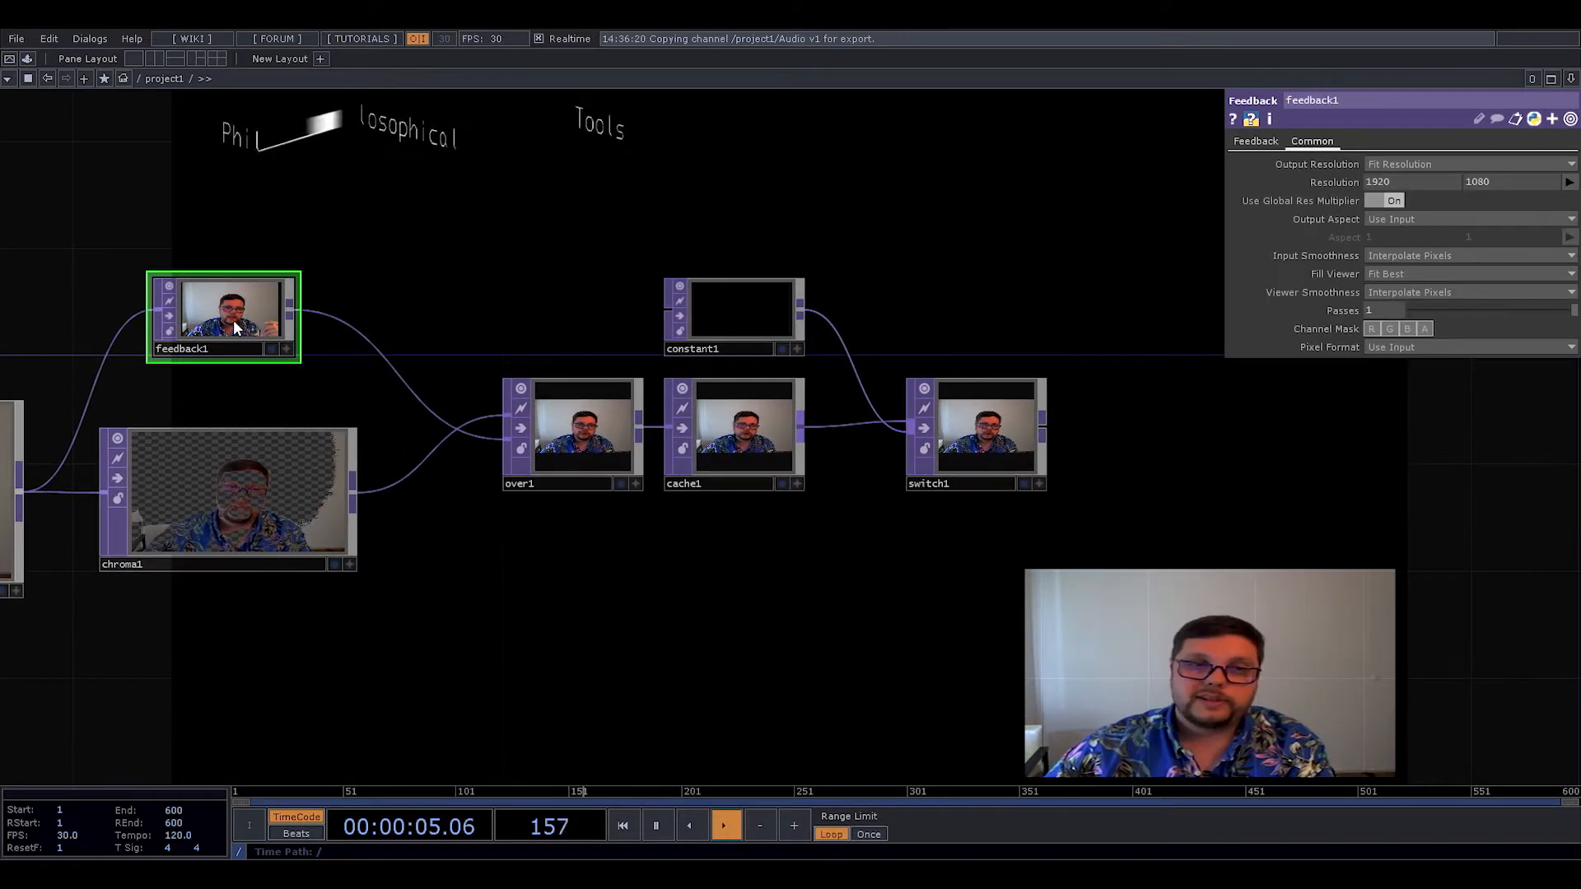
pyautogui.click(1257, 142)
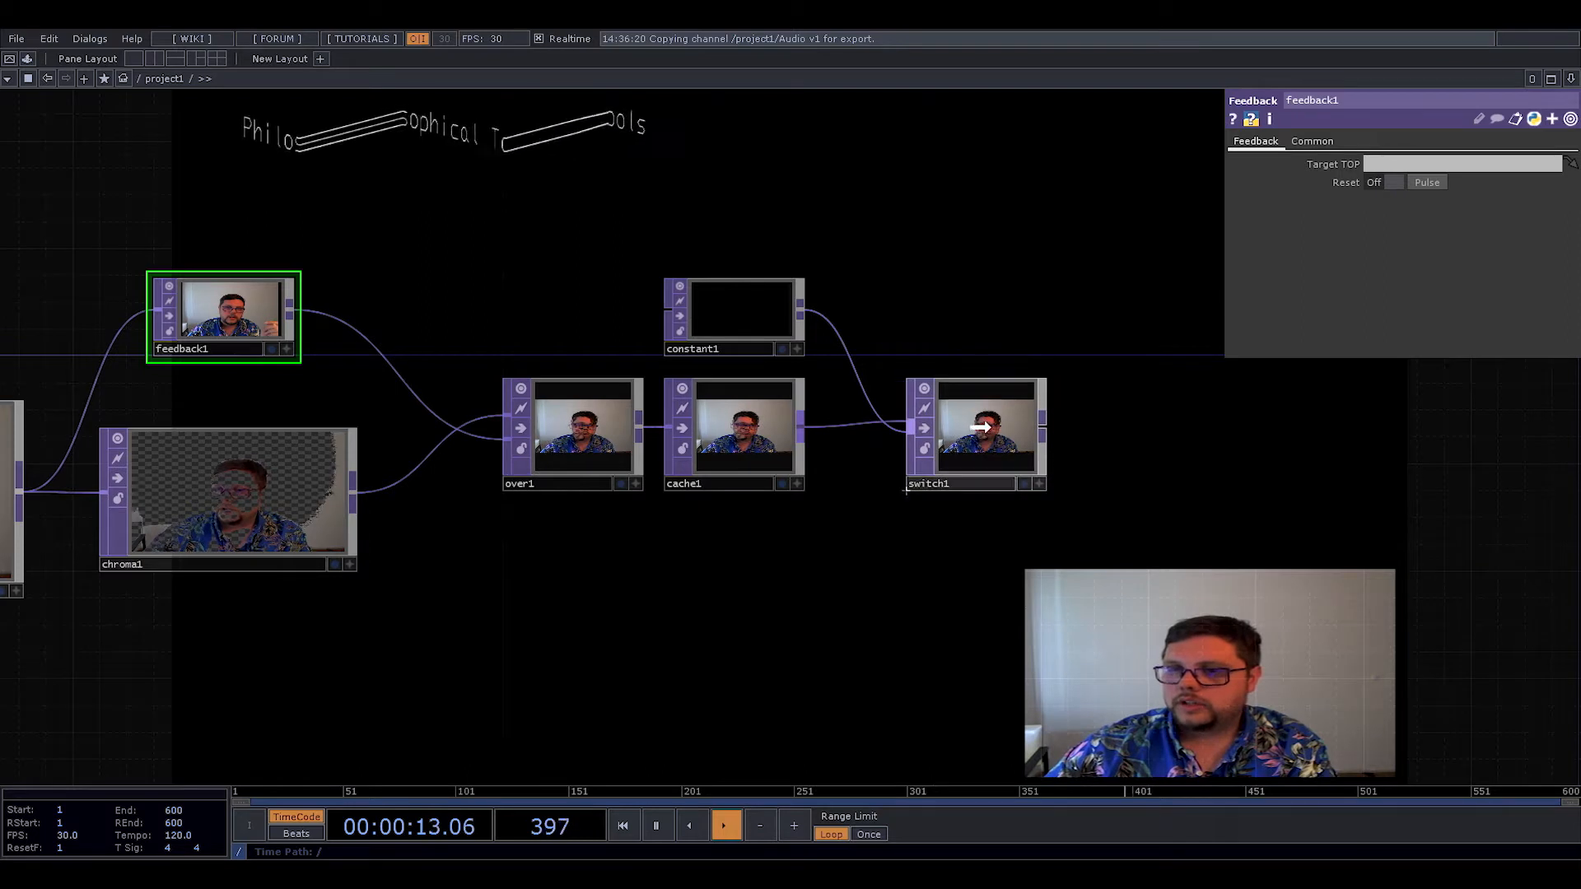
pyautogui.moveTo(990, 423); pyautogui.dragTo(1391, 169)
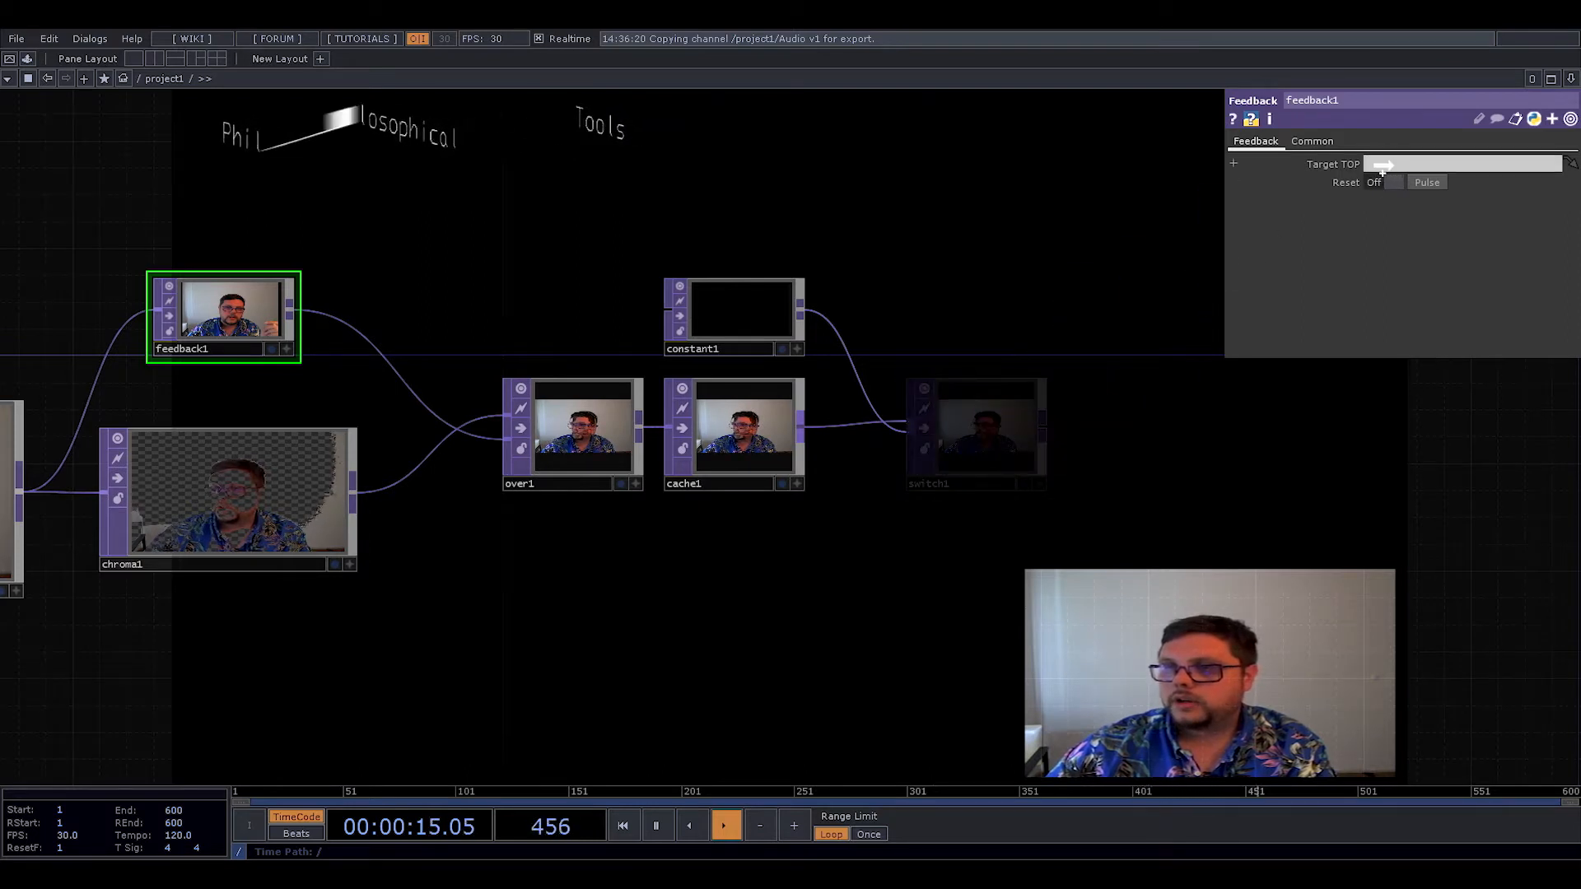
pyautogui.moveTo(1386, 162); pyautogui.dragTo(1398, 167)
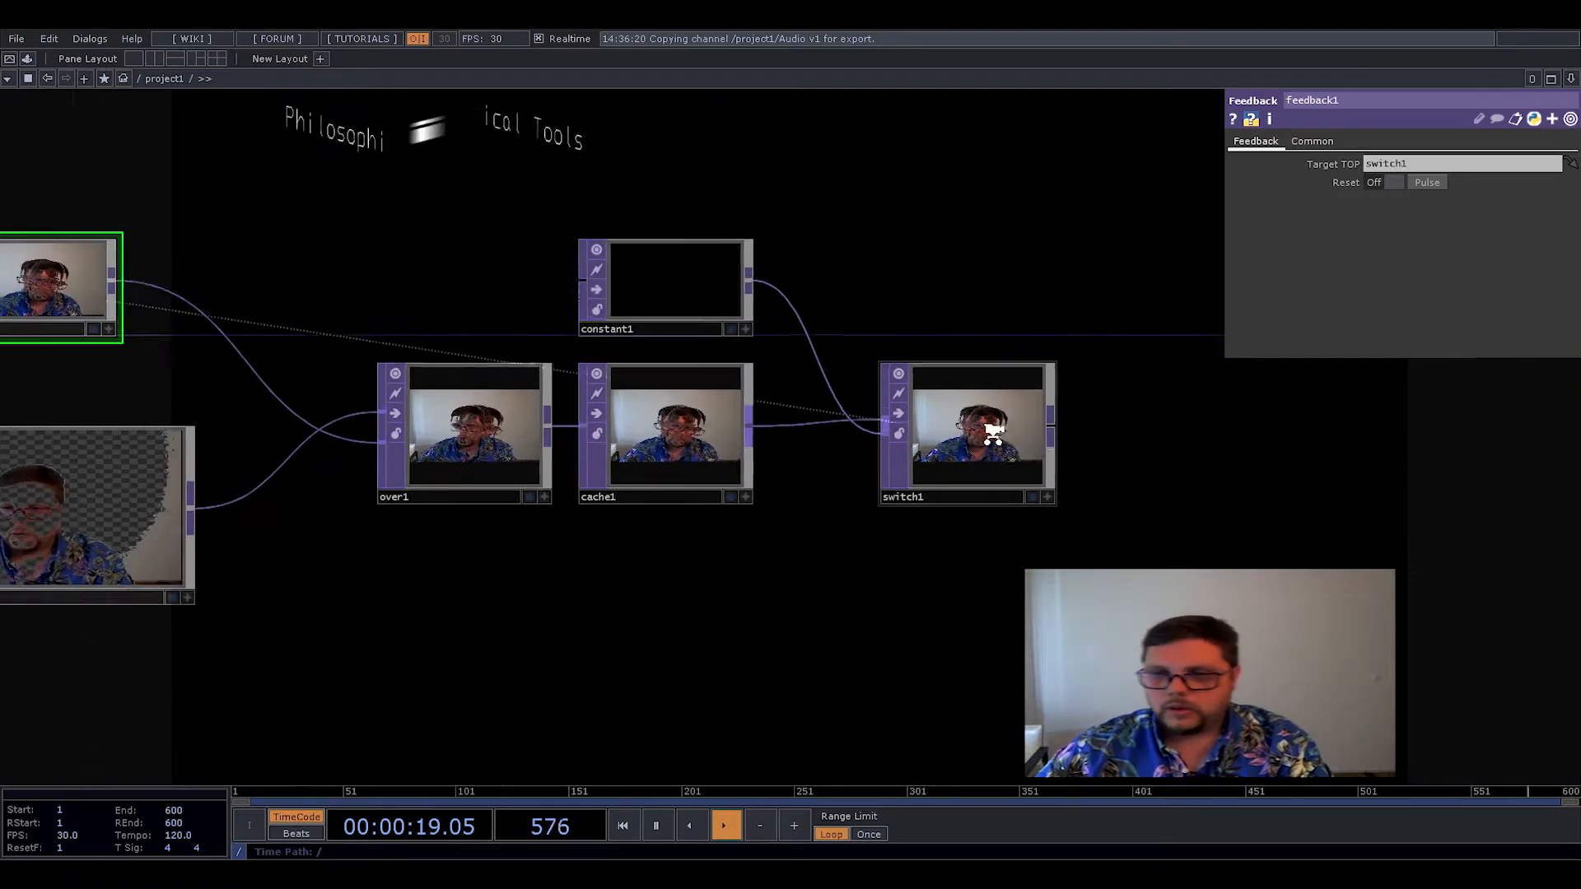
# - Try a Cache Size of 1 on cache1 and inspect the motion trails in switch1
pyautogui.scroll(5, 995, 434)
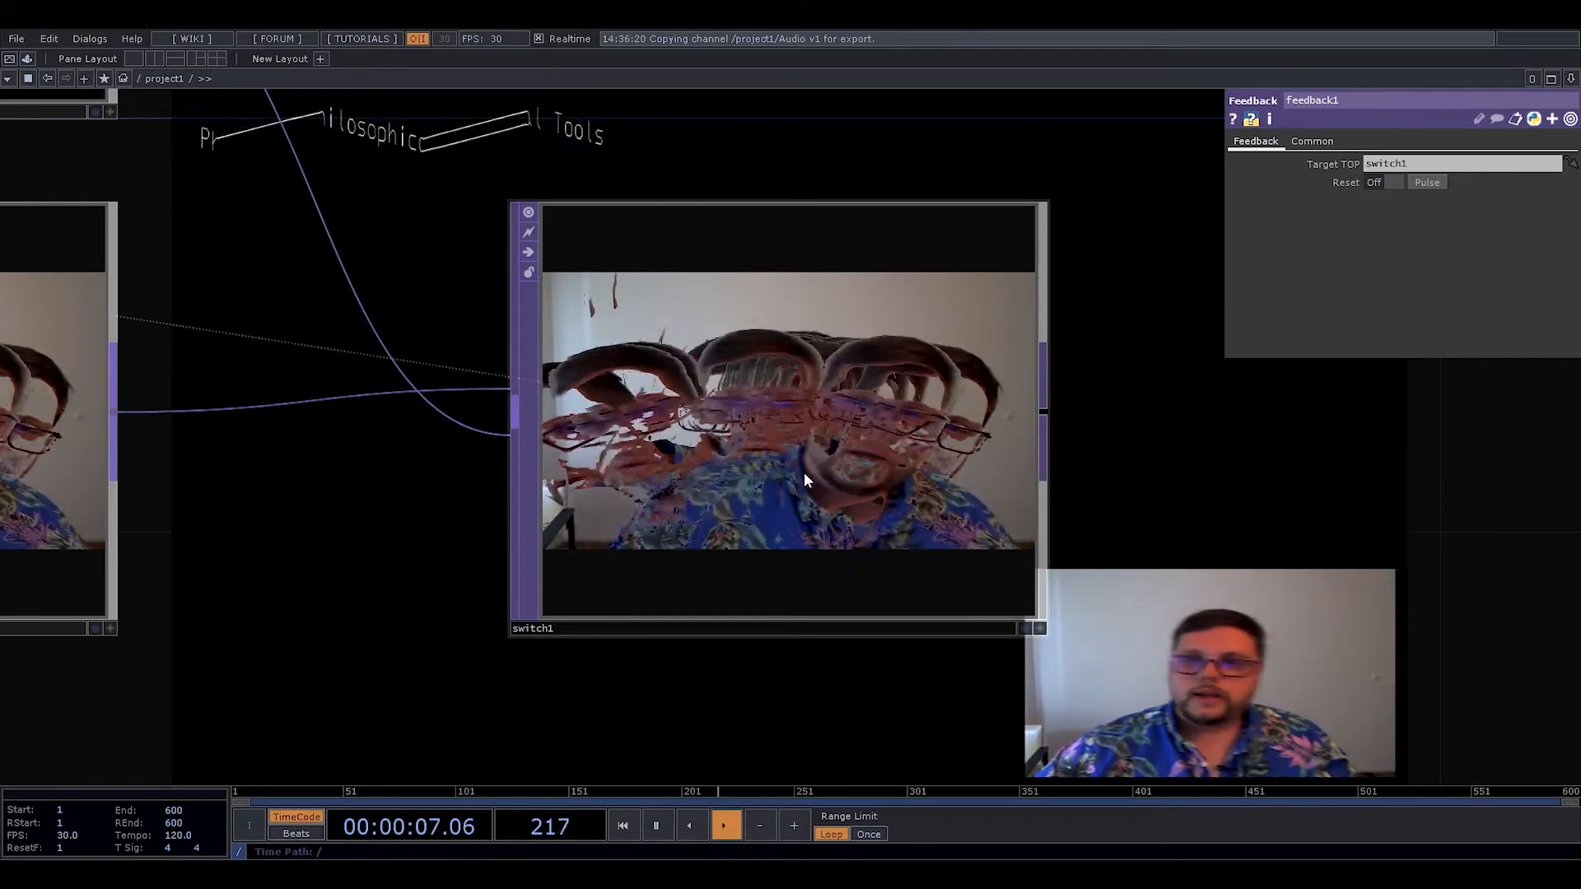
pyautogui.scroll(-2, 802, 459)
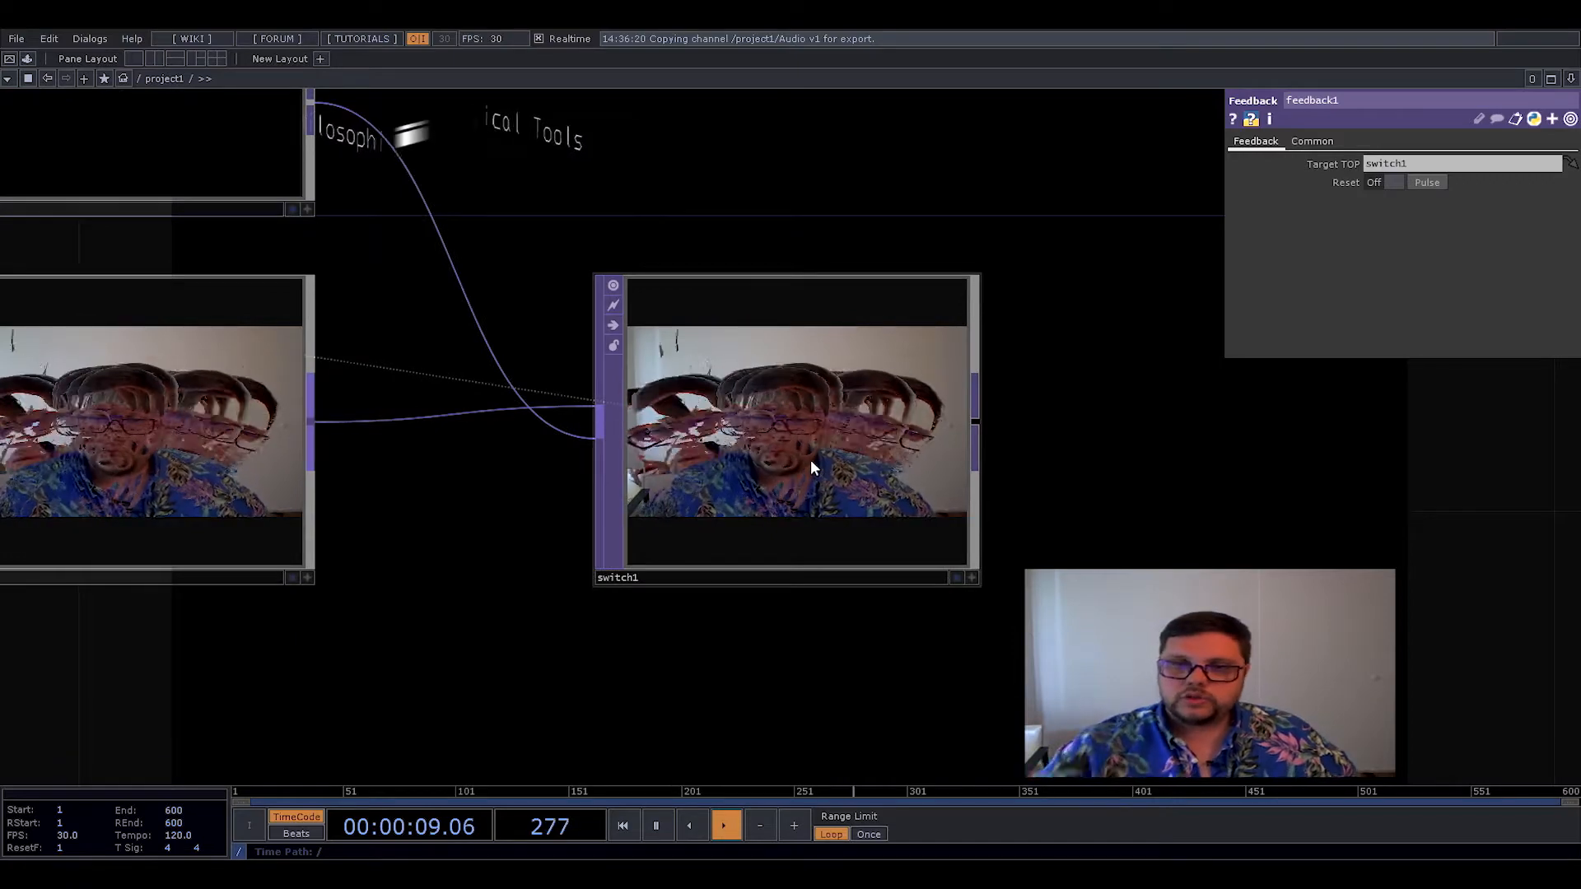
pyautogui.scroll(-2, 379, 465)
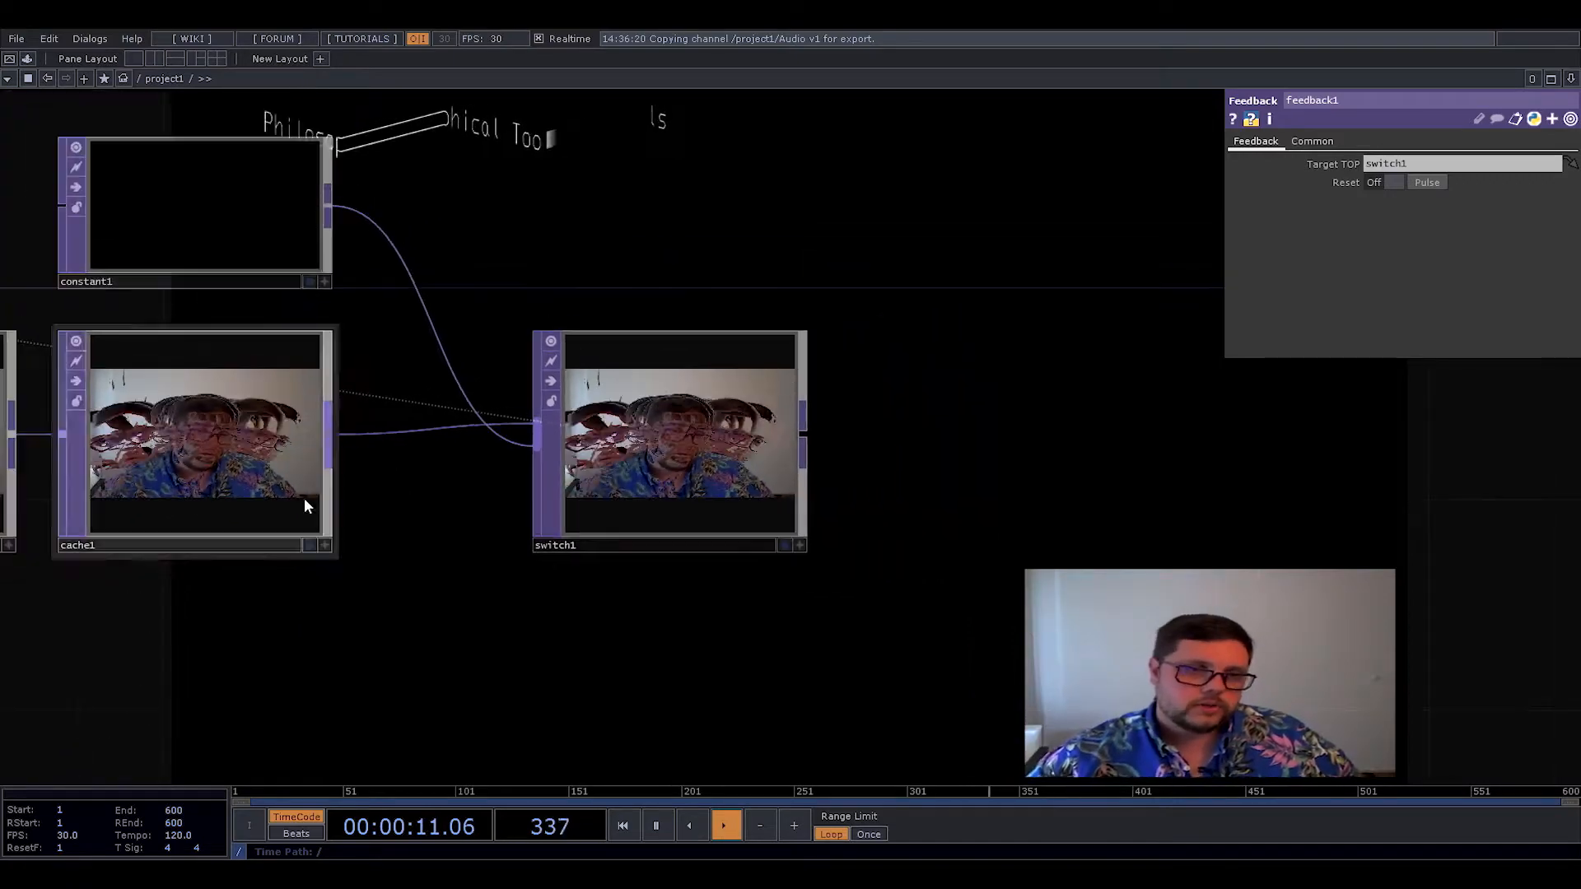
pyautogui.click(304, 498)
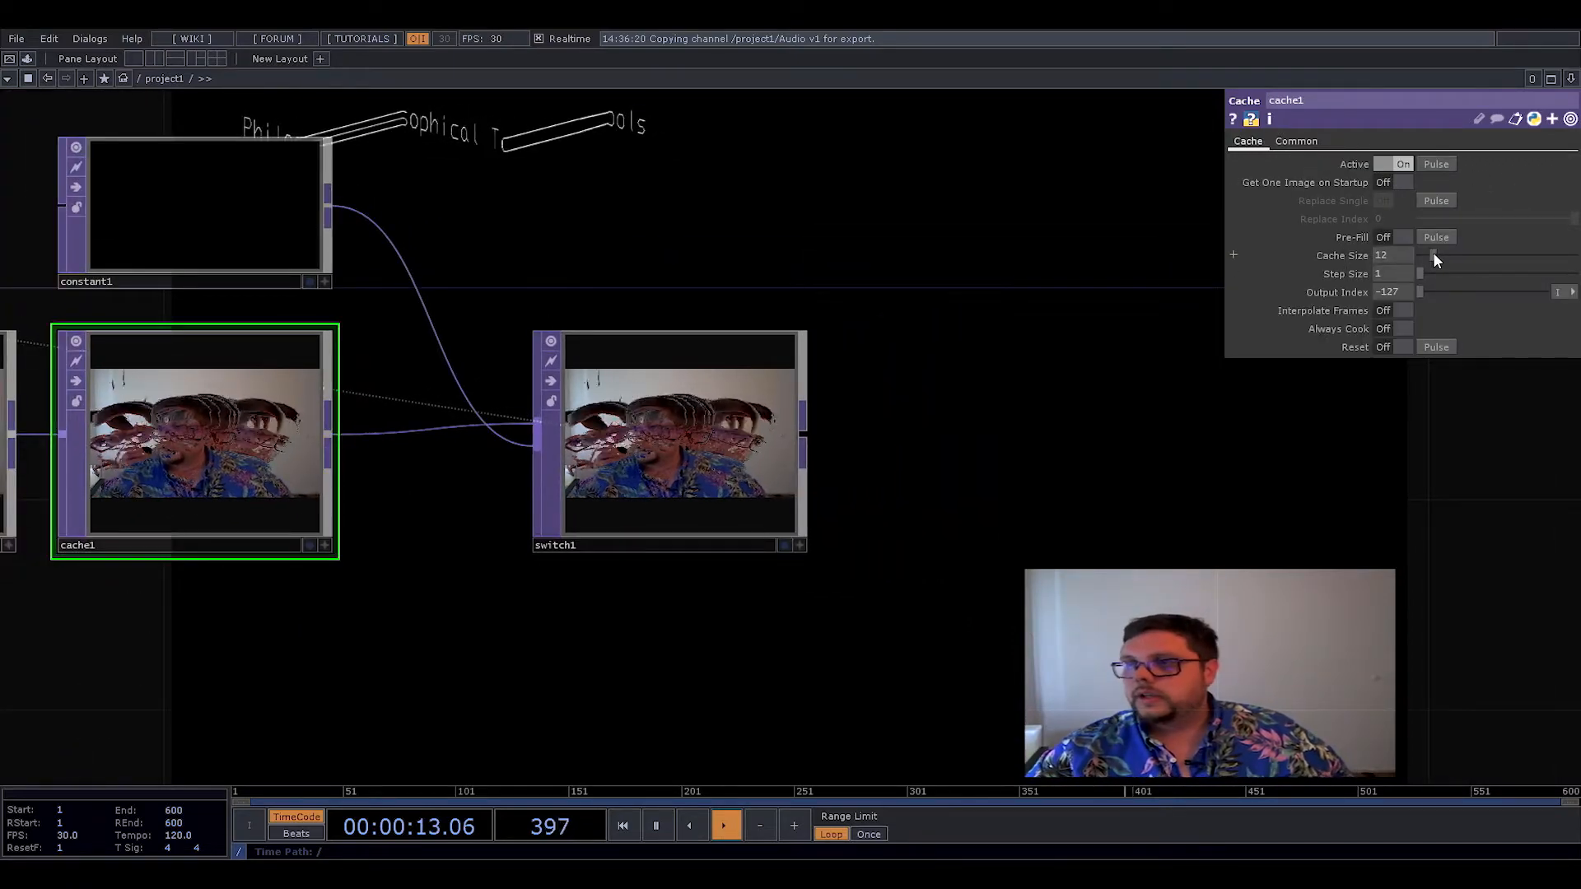
pyautogui.scroll(5, 692, 449)
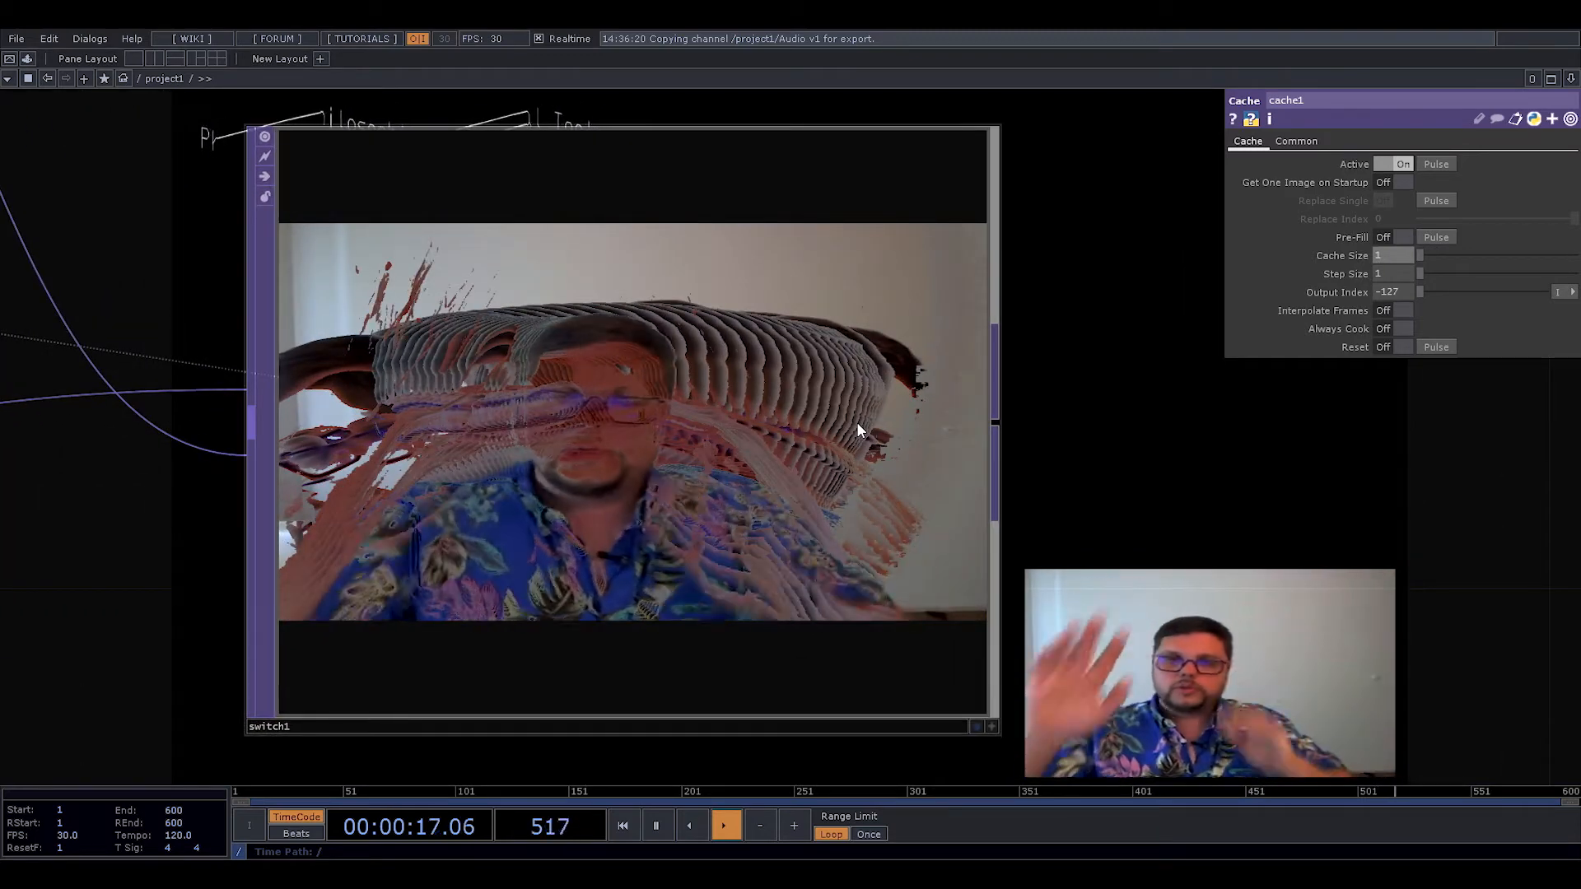
# - Try cache1's Cache Size at 15 and at 128, comparing the feedback image in switch1
pyautogui.scroll(-3, 866, 428)
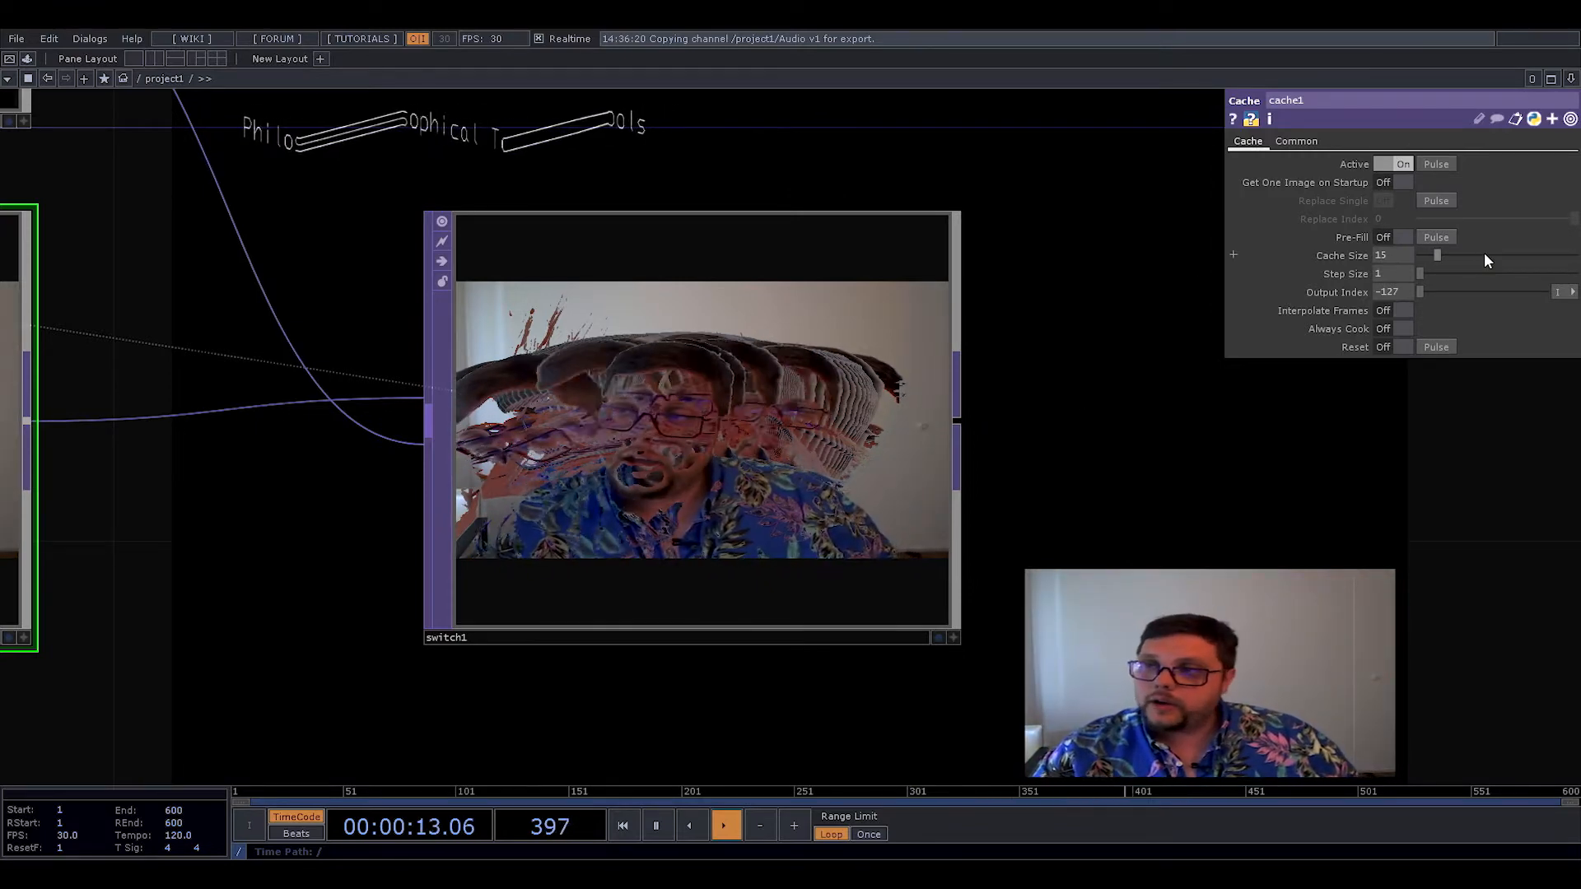
pyautogui.moveTo(1485, 255); pyautogui.dragTo(1576, 255)
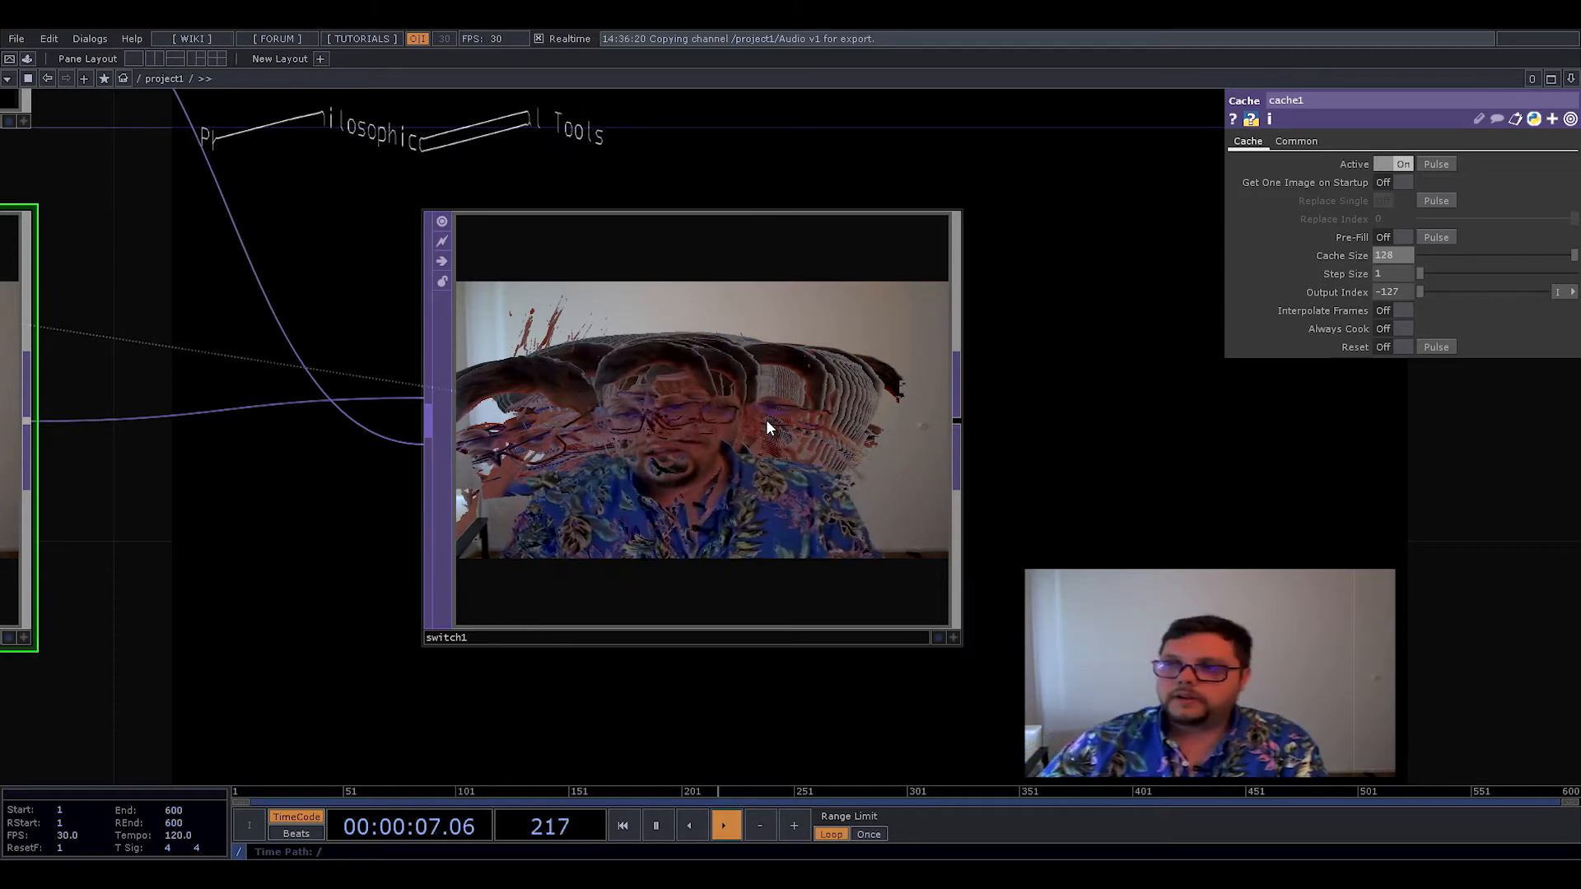
pyautogui.scroll(-2, 769, 392)
pyautogui.scroll(5, 757, 407)
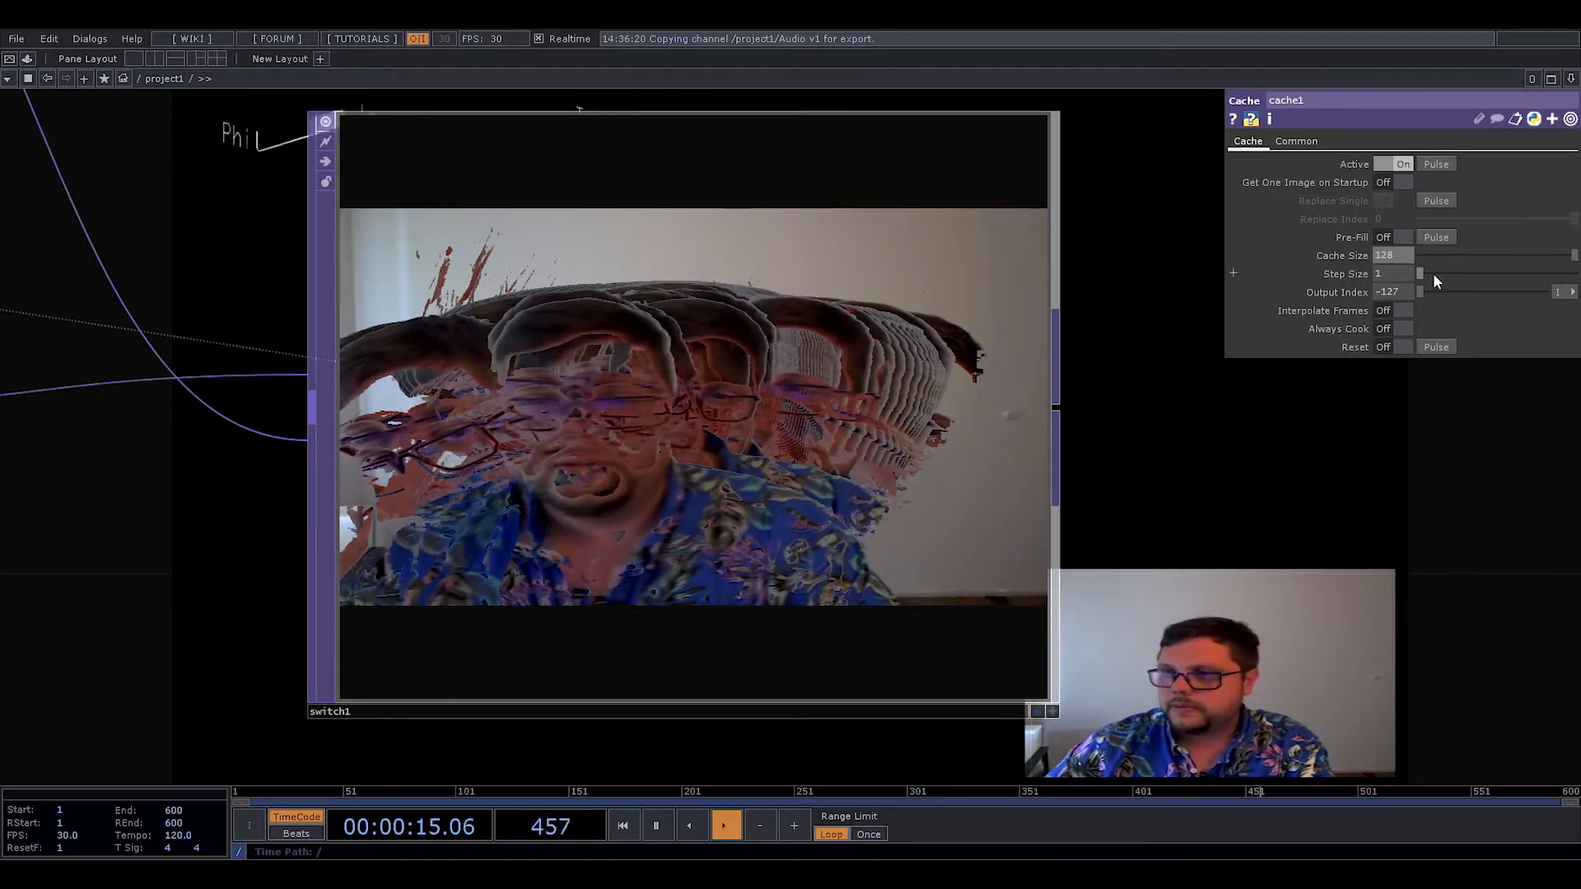
# - Set cache1's Cache Size to 15 and check the feedback image in switch1
pyautogui.click(1371, 254)
pyautogui.write('15')
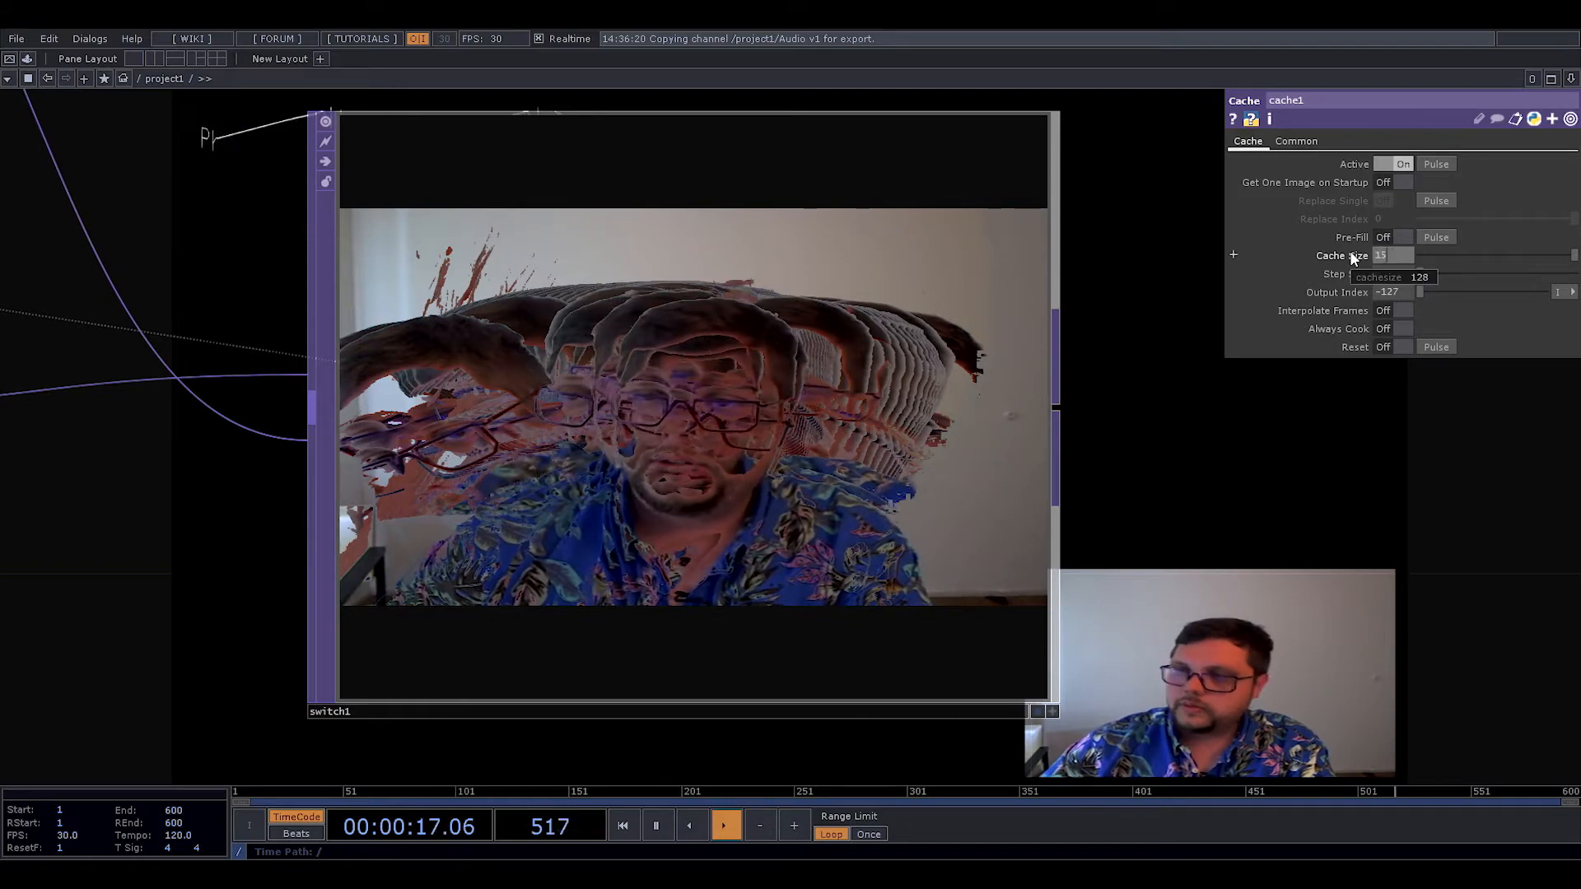
pyautogui.scroll(-3, 1243, 526)
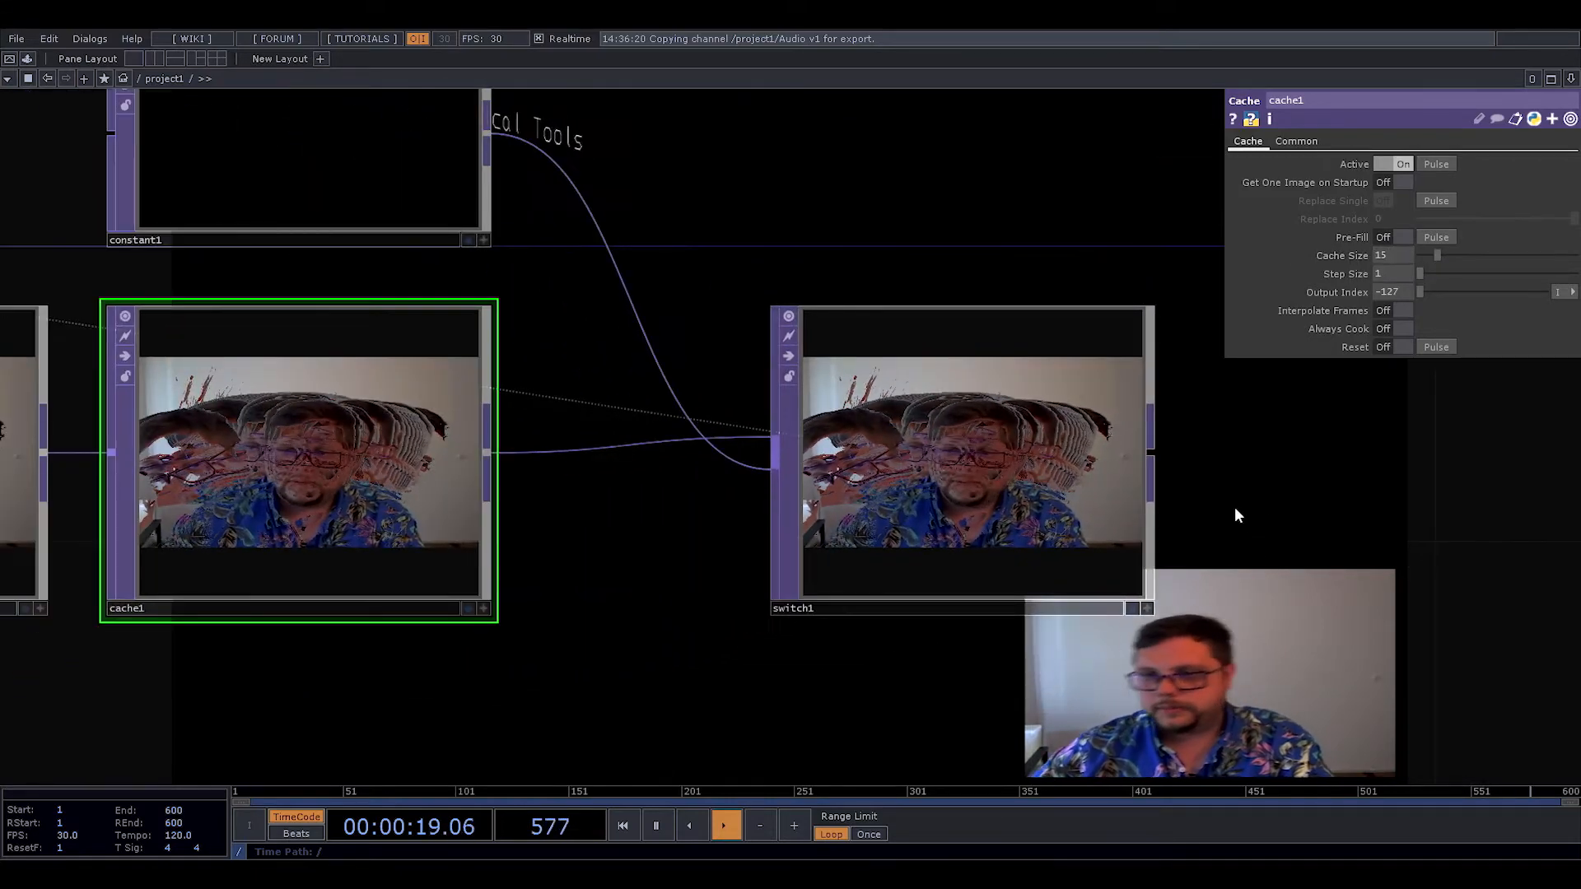
pyautogui.scroll(-3, 1235, 506)
pyautogui.scroll(4, 1251, 527)
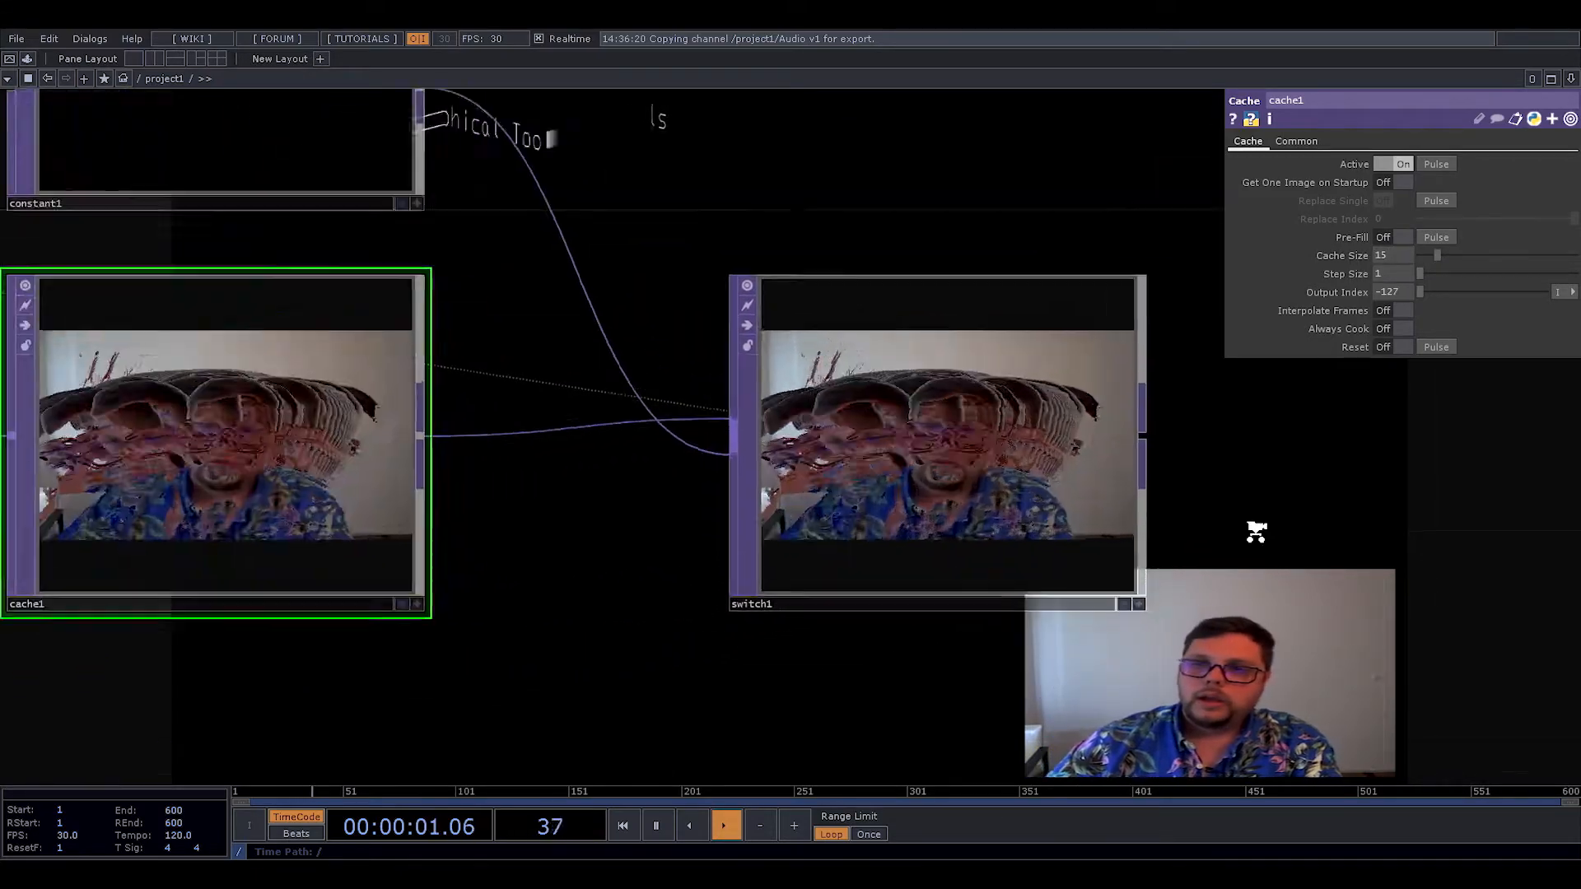
pyautogui.scroll(3, 1252, 526)
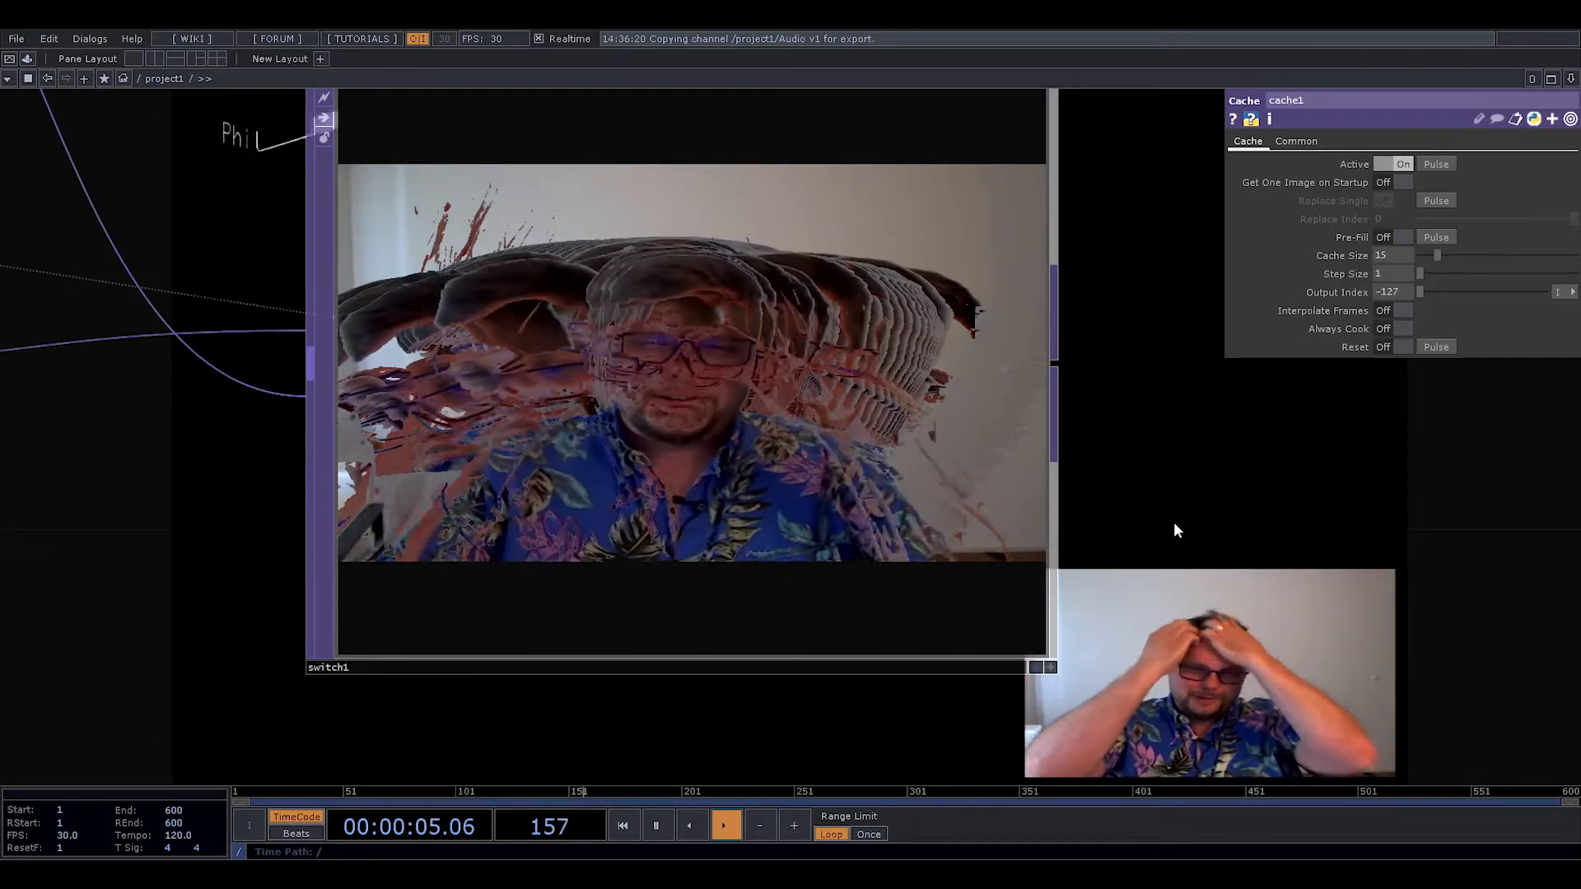
pyautogui.scroll(-1, 945, 483)
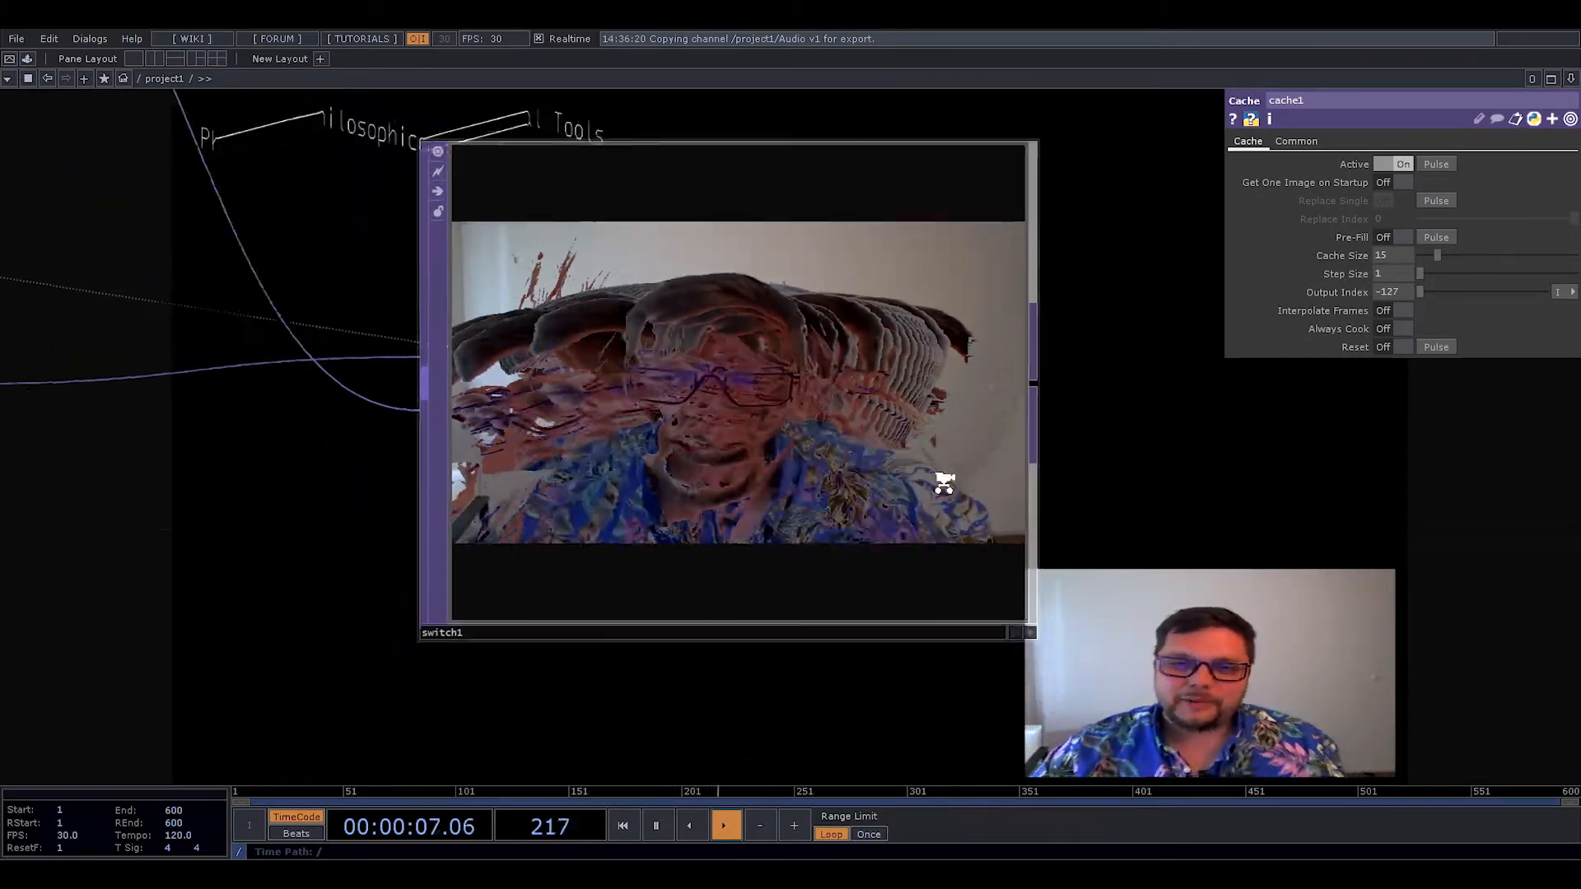
# - Add a Composite TOP fed by chroma1 and switch1, and place it beyond switch1
pyautogui.scroll(-2, 944, 483)
pyautogui.scroll(-2, 547, 642)
pyautogui.moveTo(639, 596); pyautogui.dragTo(983, 428)
pyautogui.moveTo(734, 502); pyautogui.dragTo(1243, 418)
pyautogui.scroll(-2, 977, 449)
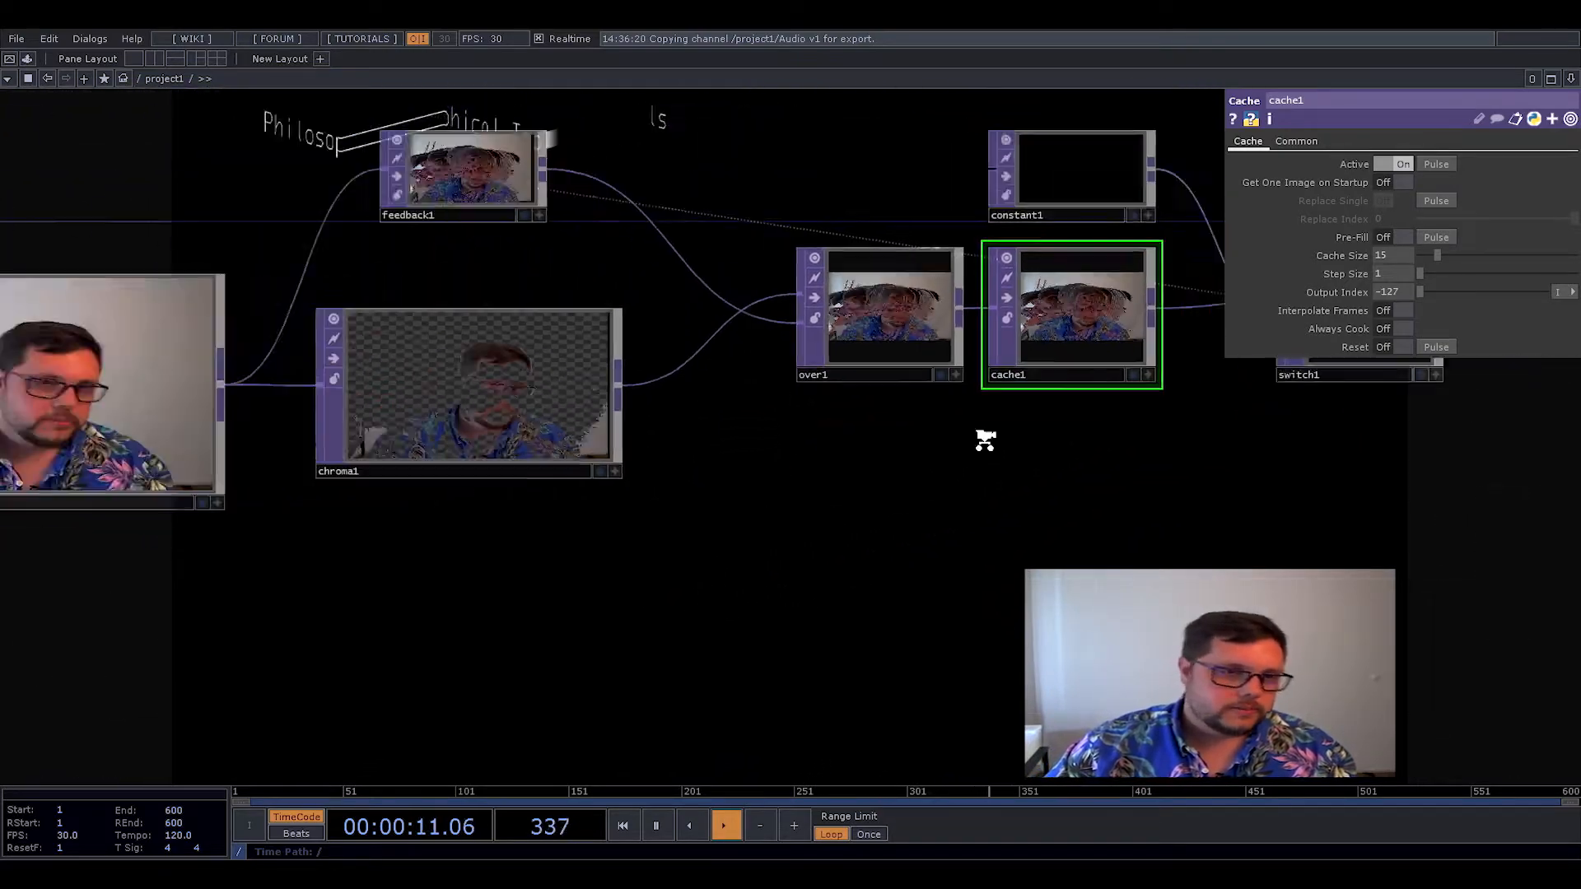
pyautogui.scroll(6, 502, 424)
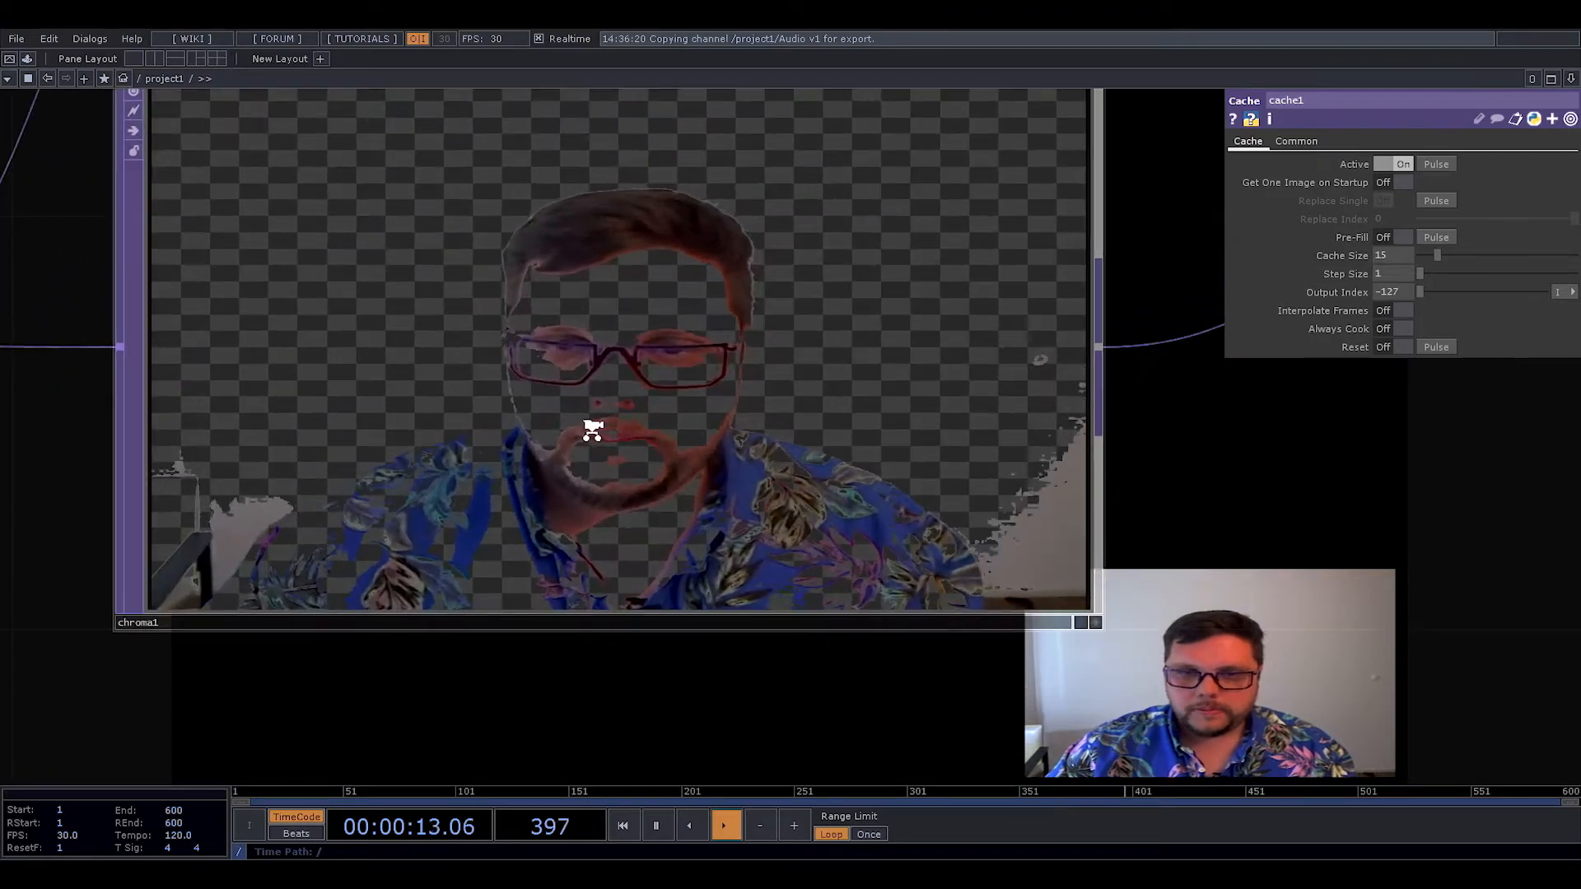
pyautogui.scroll(-6, 592, 430)
pyautogui.moveTo(1044, 518); pyautogui.dragTo(664, 497)
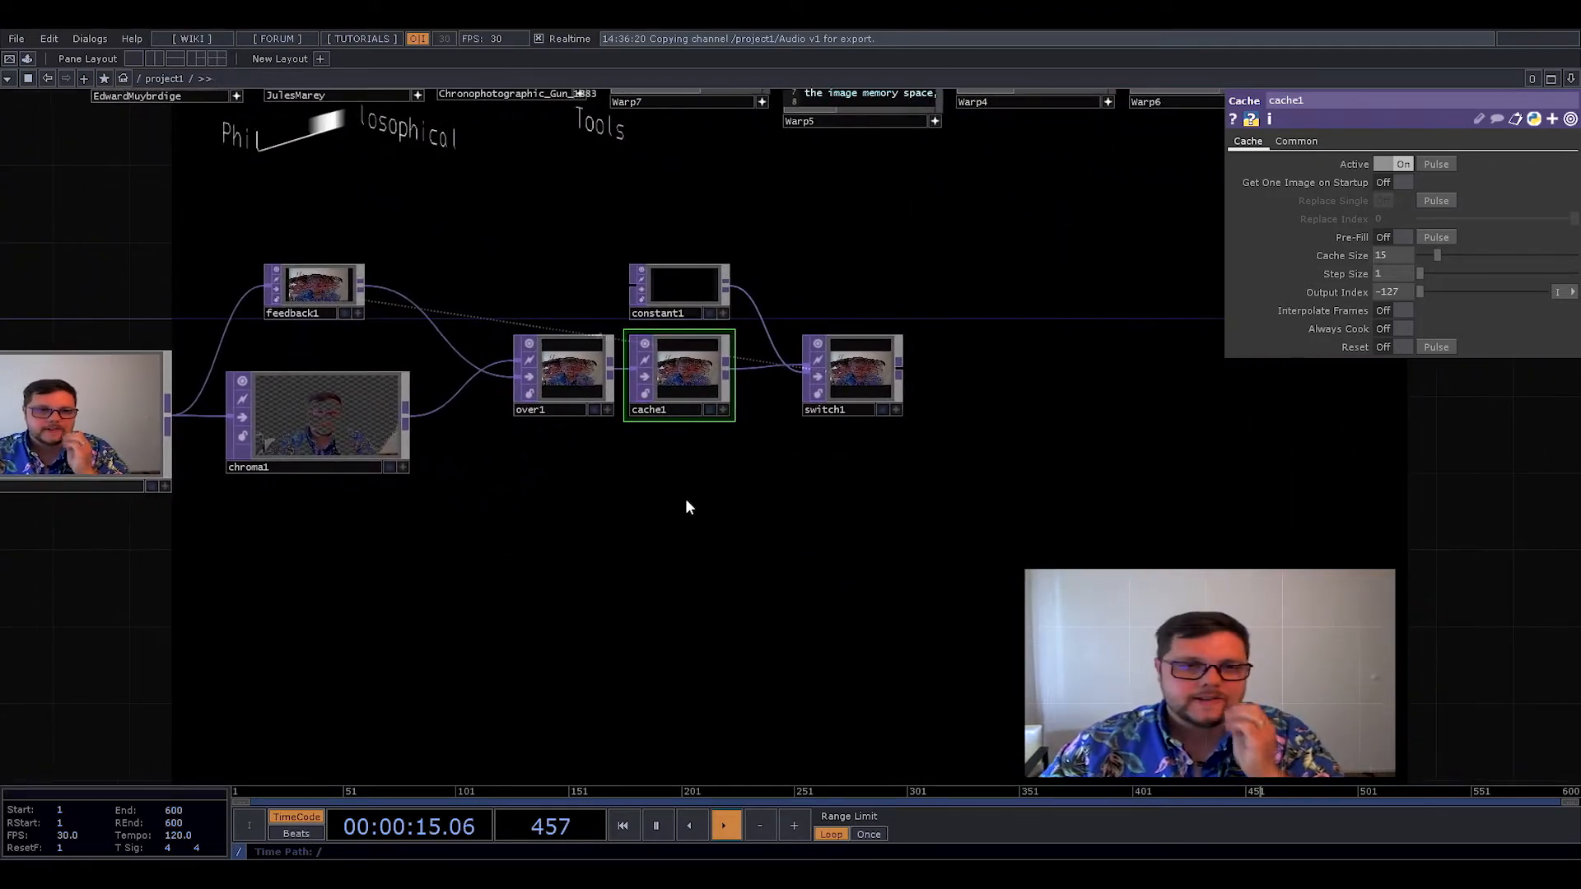
pyautogui.press('Tab')
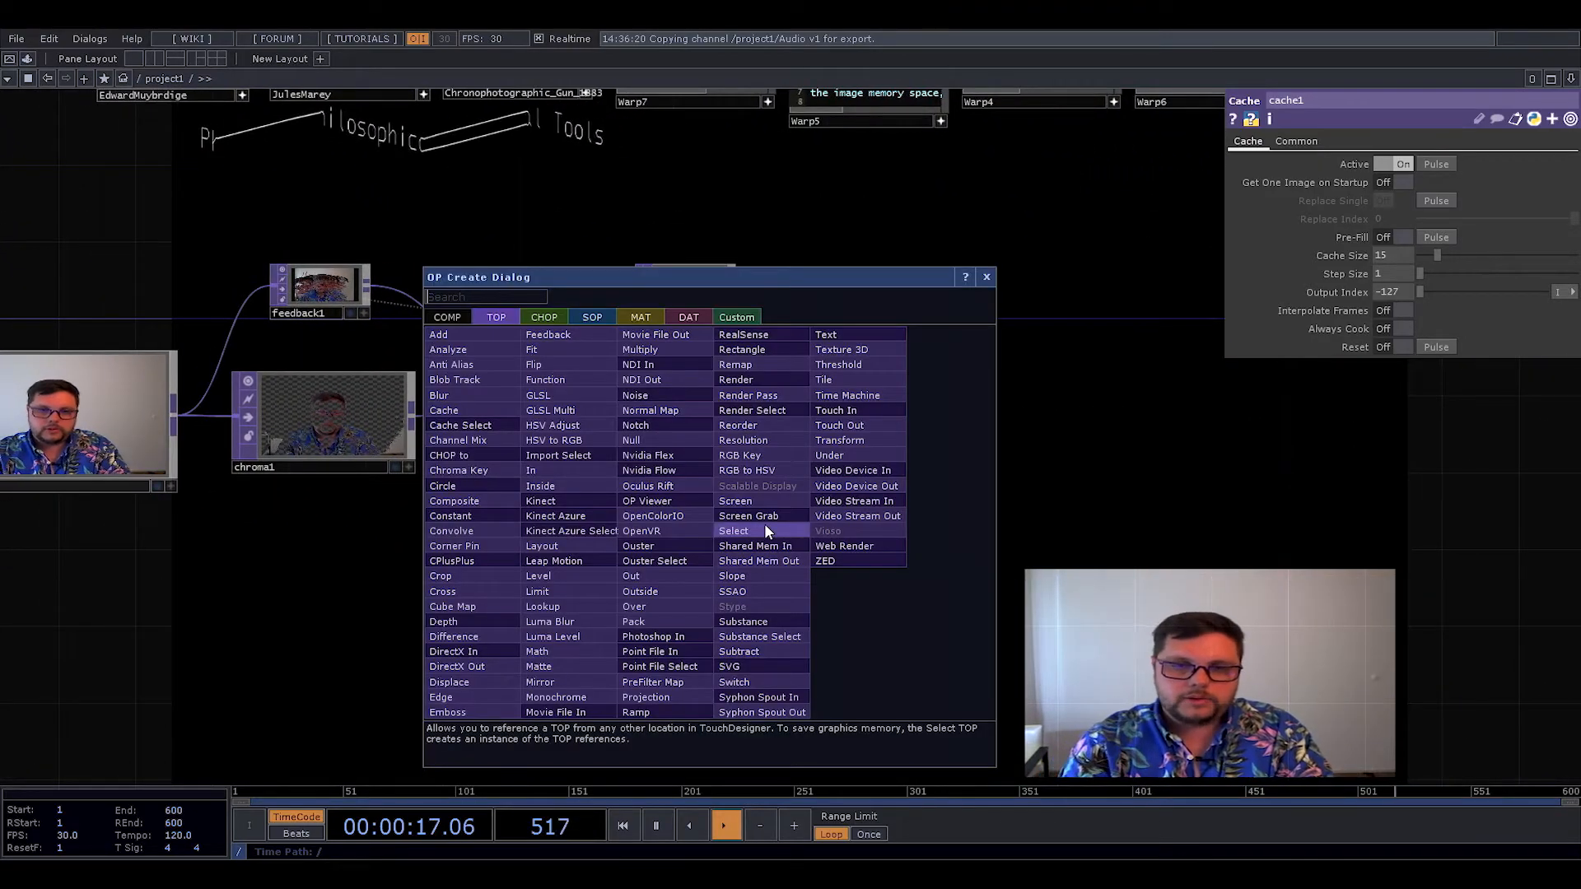
pyautogui.click(765, 528)
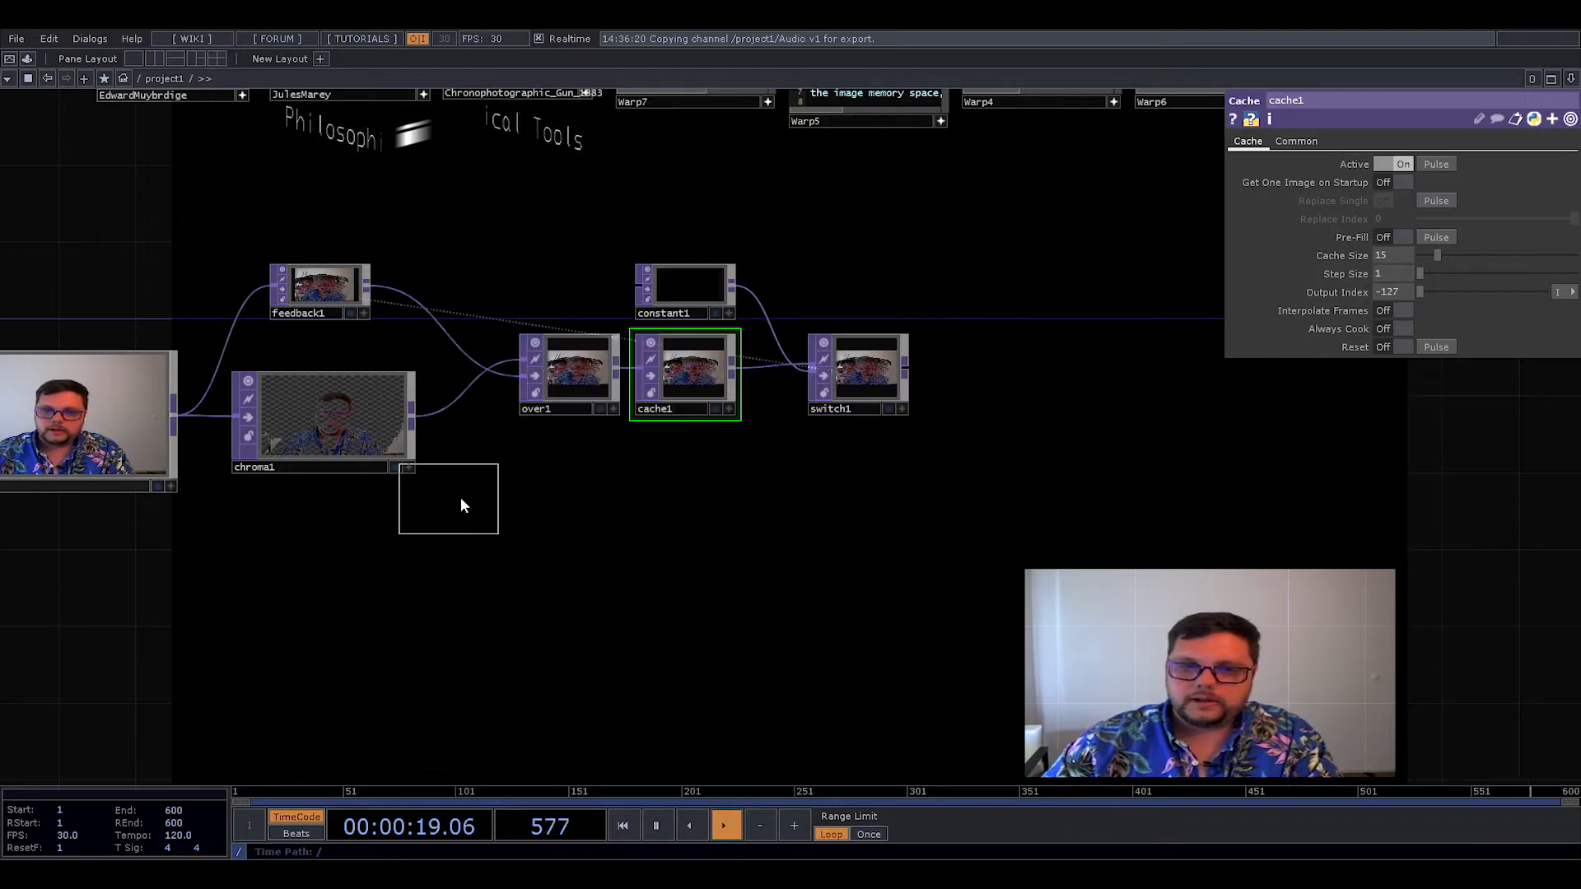
pyautogui.click(789, 534)
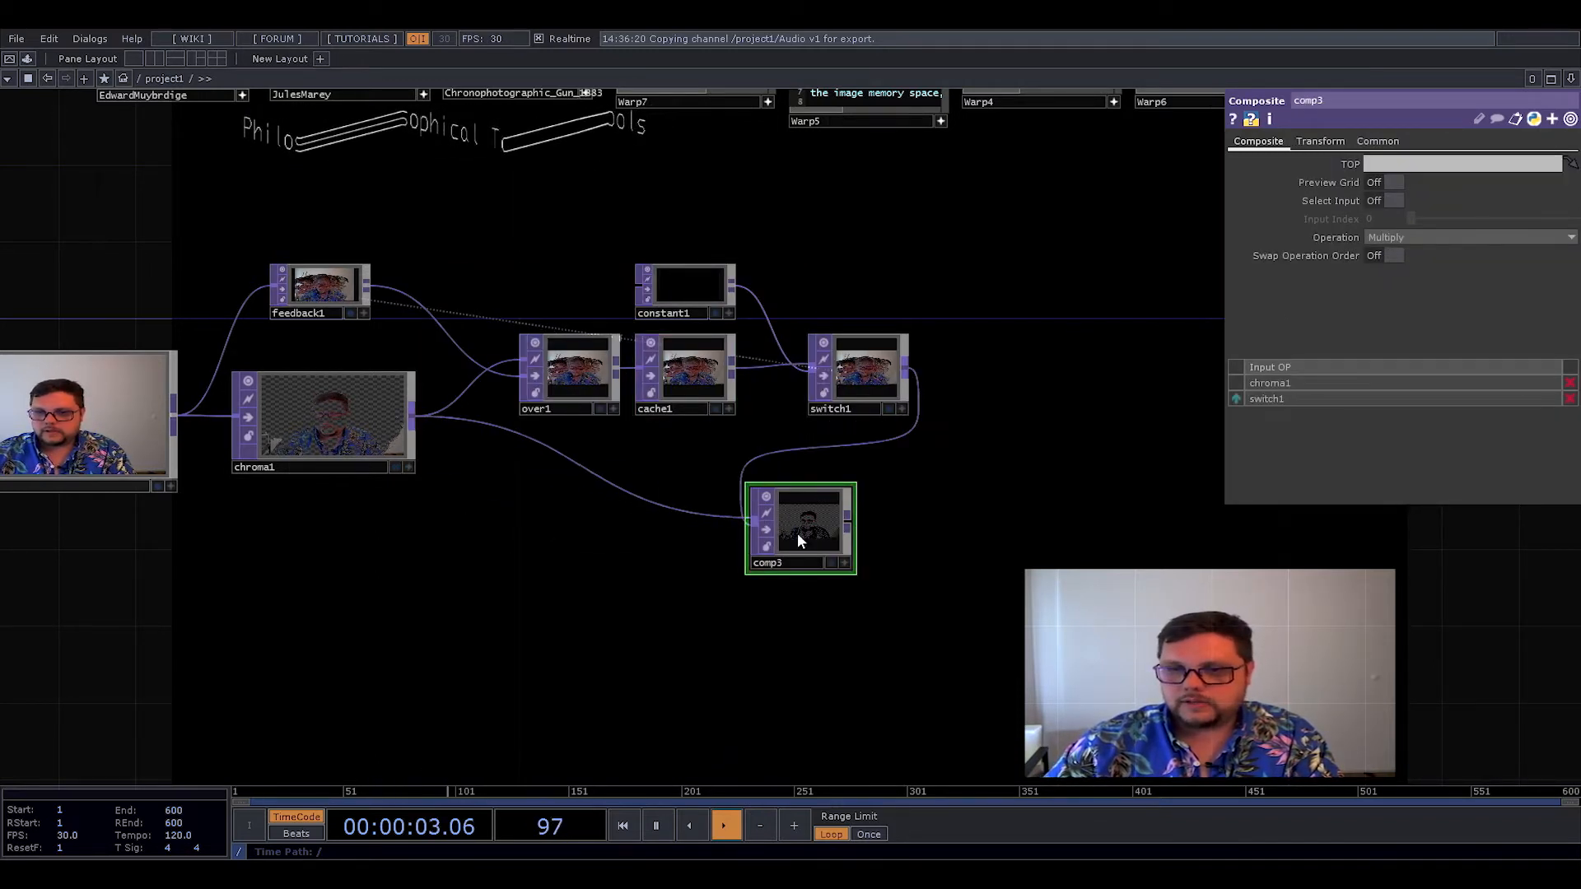
pyautogui.moveTo(799, 539); pyautogui.dragTo(1021, 421)
# - Set comp3's Operation to Atop, fit its node to the image and inspect the composite
pyautogui.scroll(5, 1079, 402)
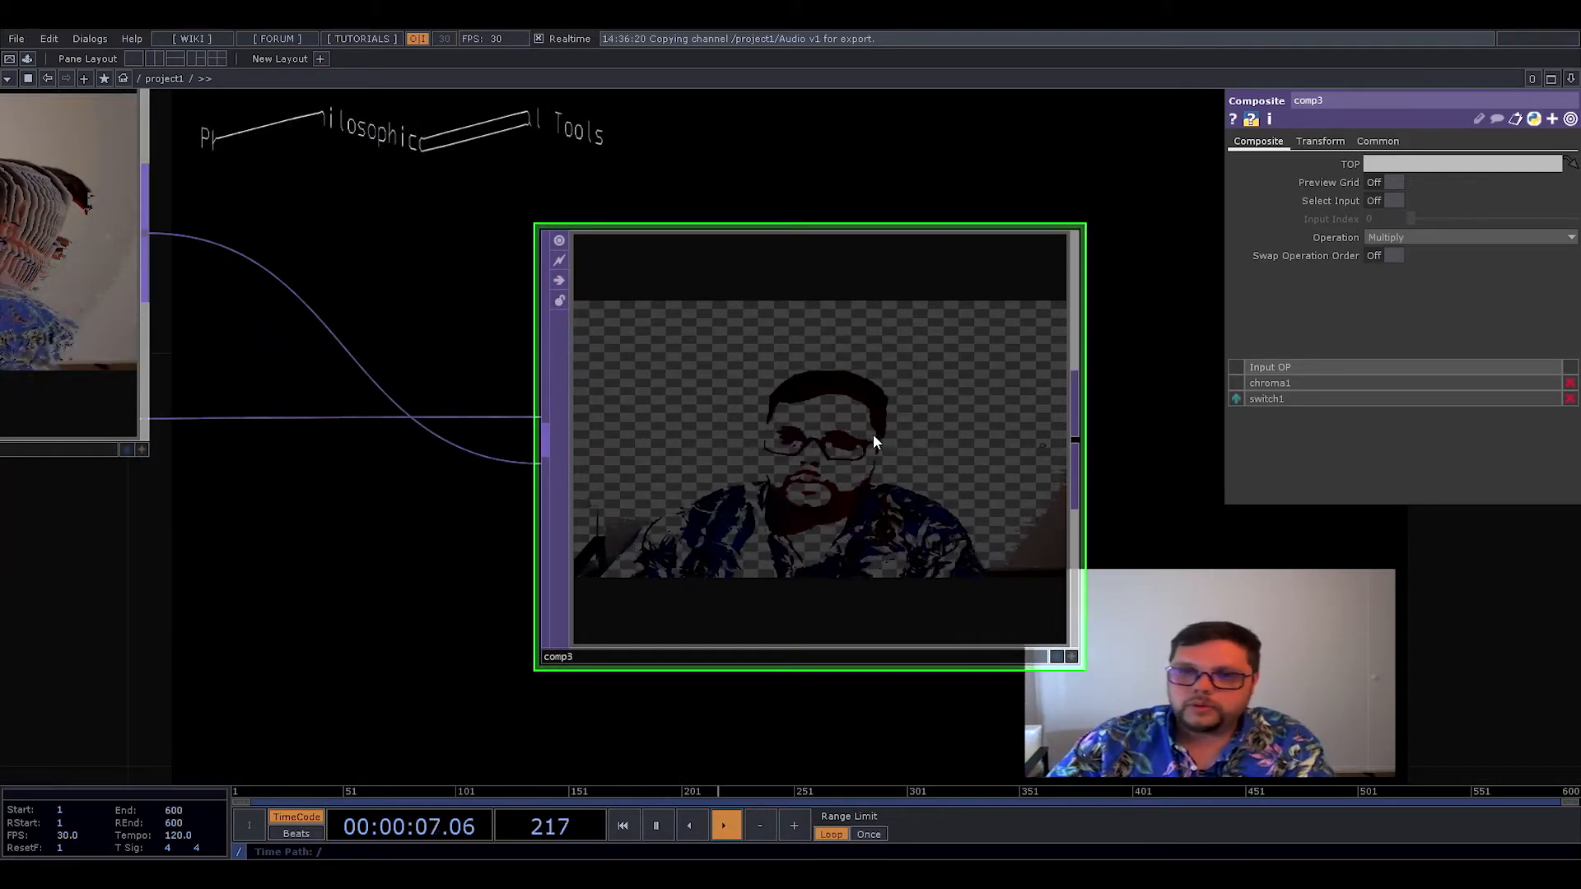
pyautogui.moveTo(805, 476); pyautogui.dragTo(719, 463)
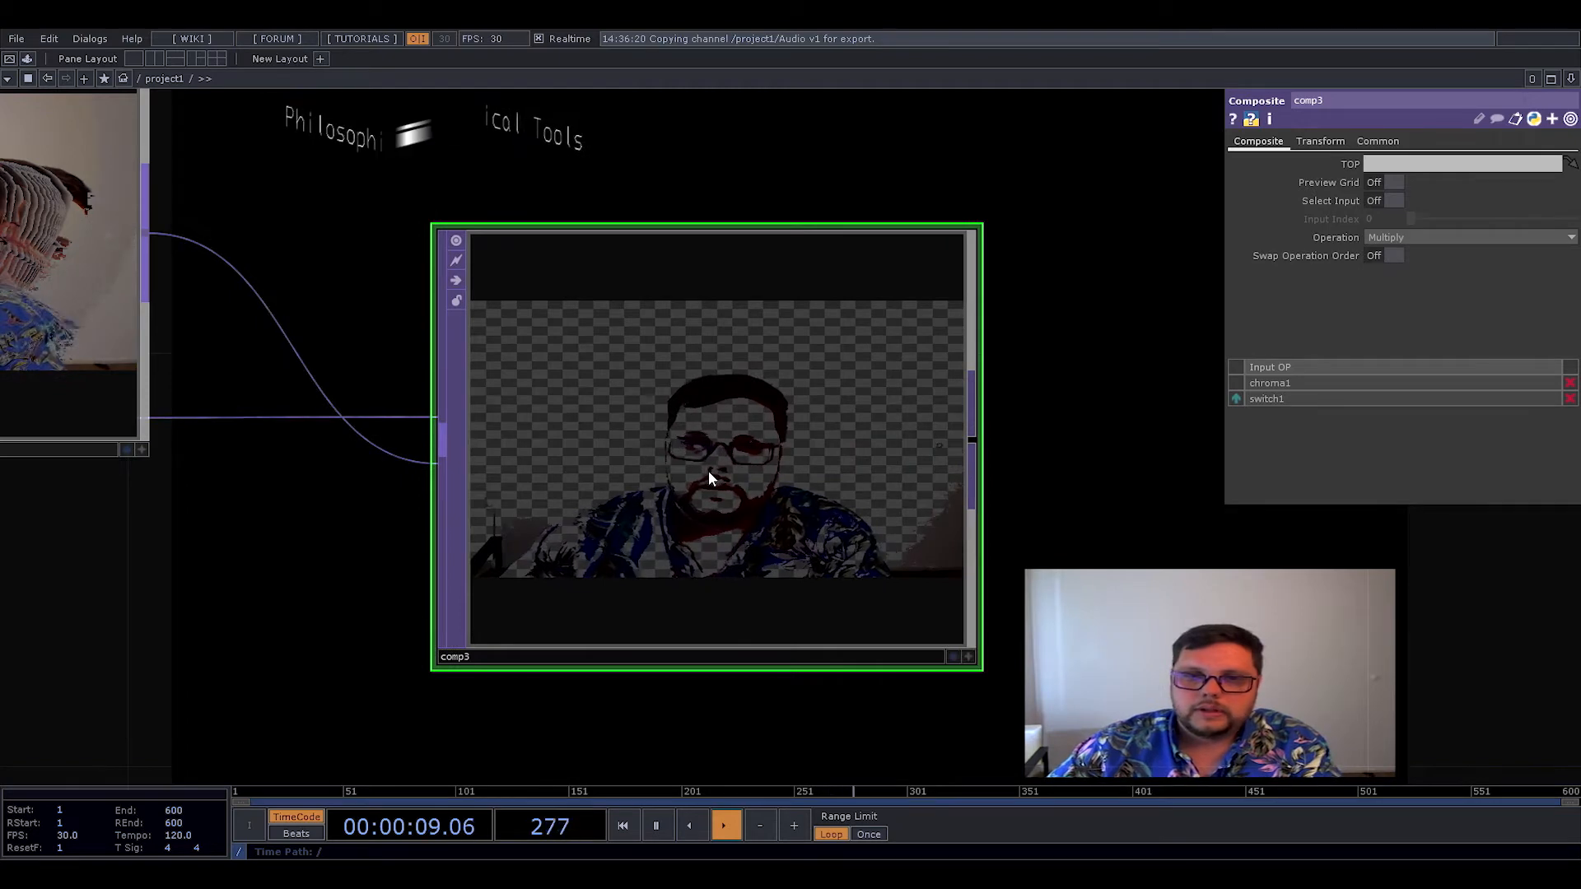
pyautogui.scroll(-3, 720, 459)
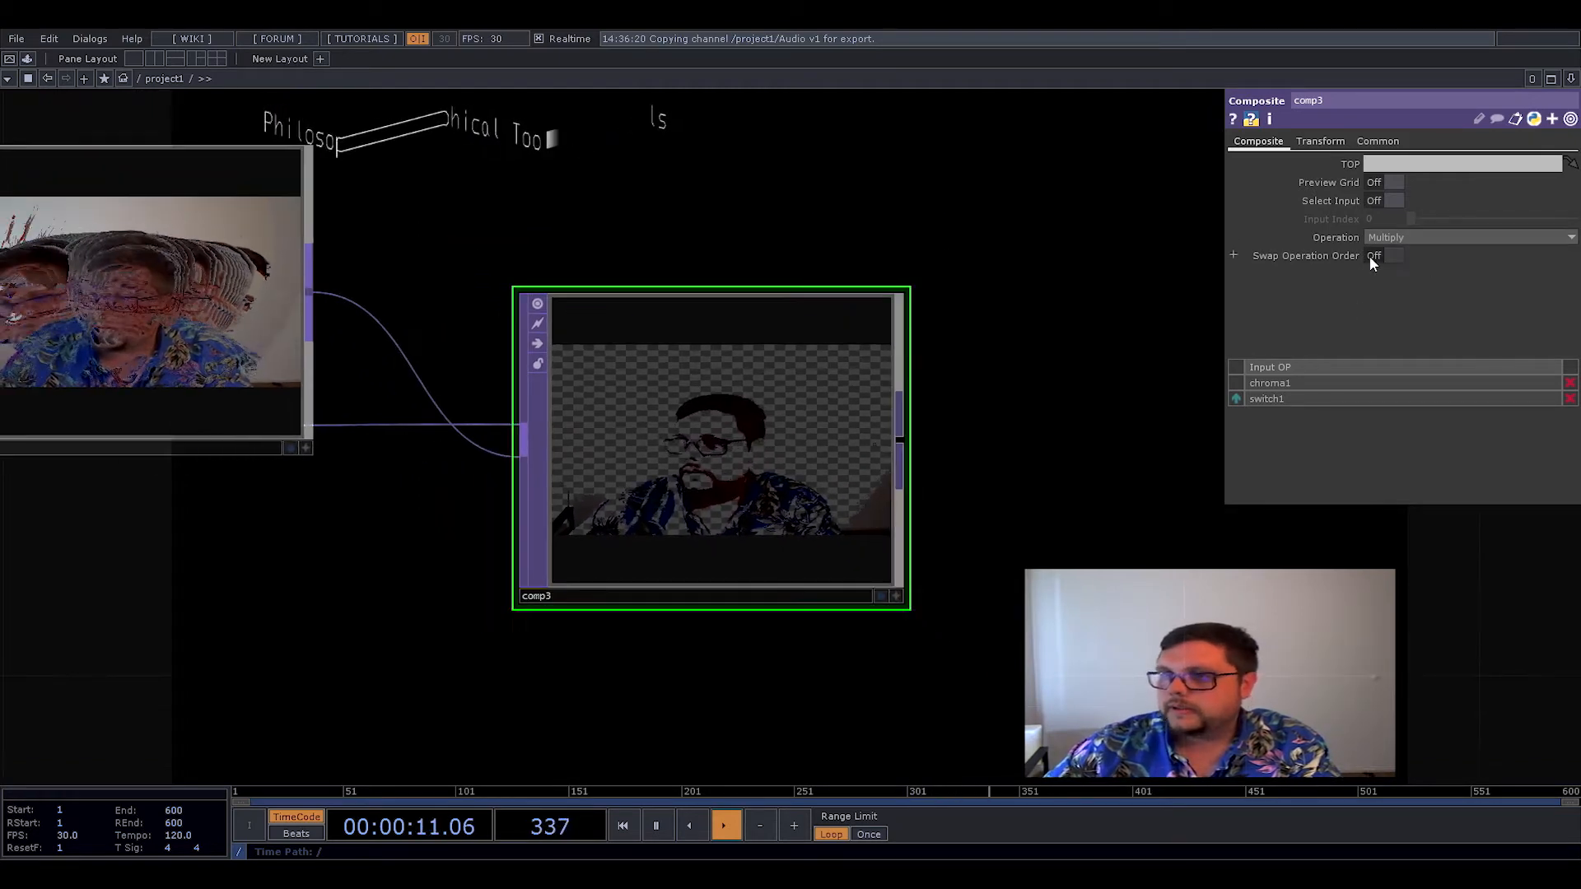
pyautogui.click(1388, 238)
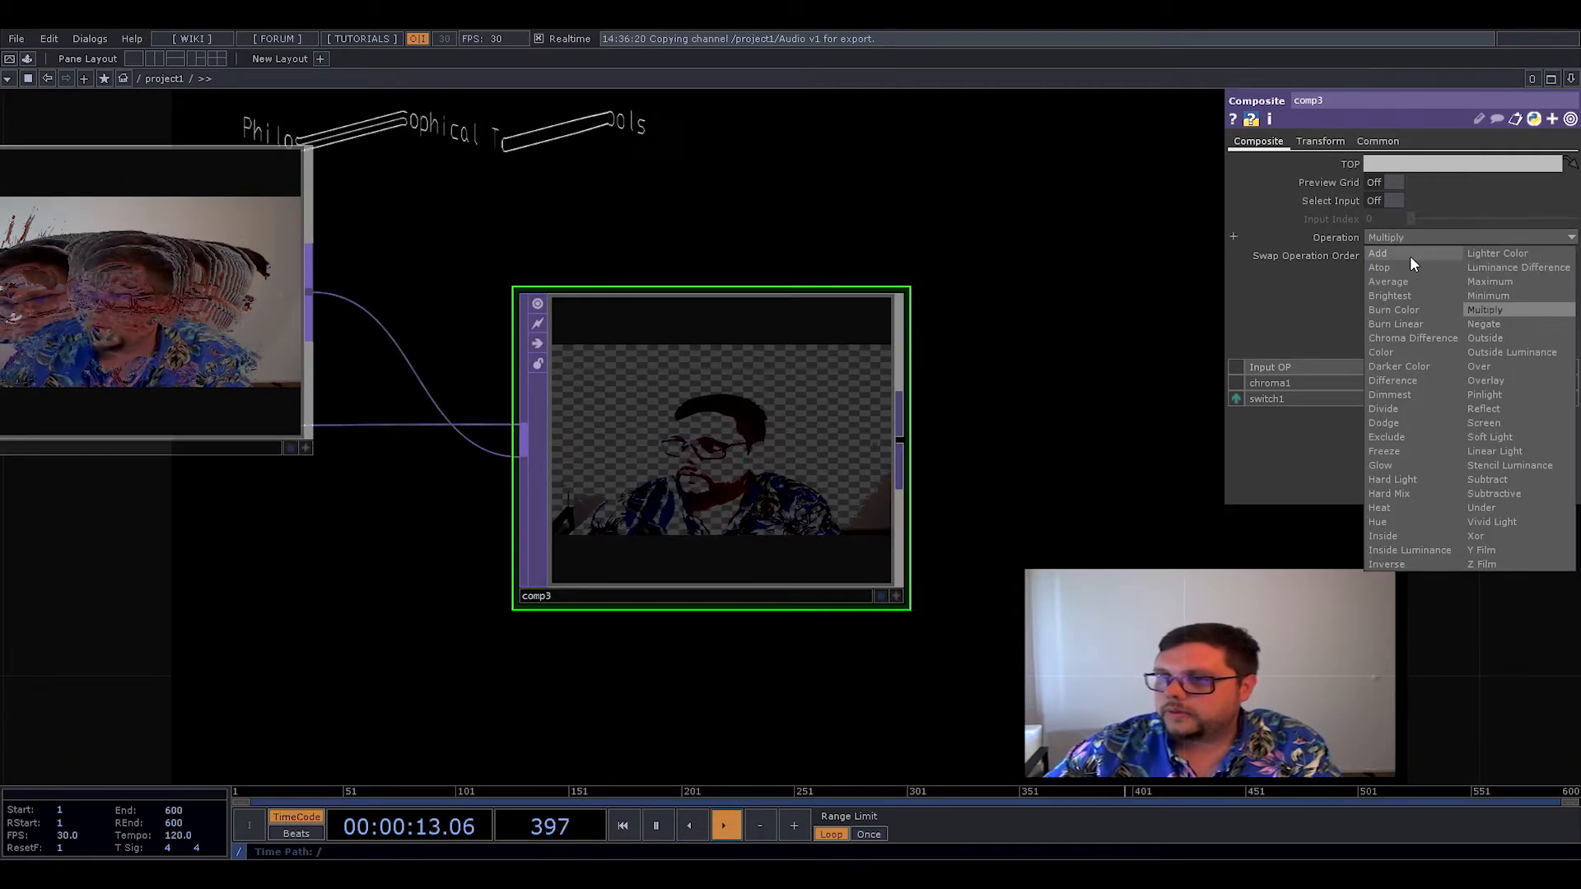
pyautogui.click(1391, 266)
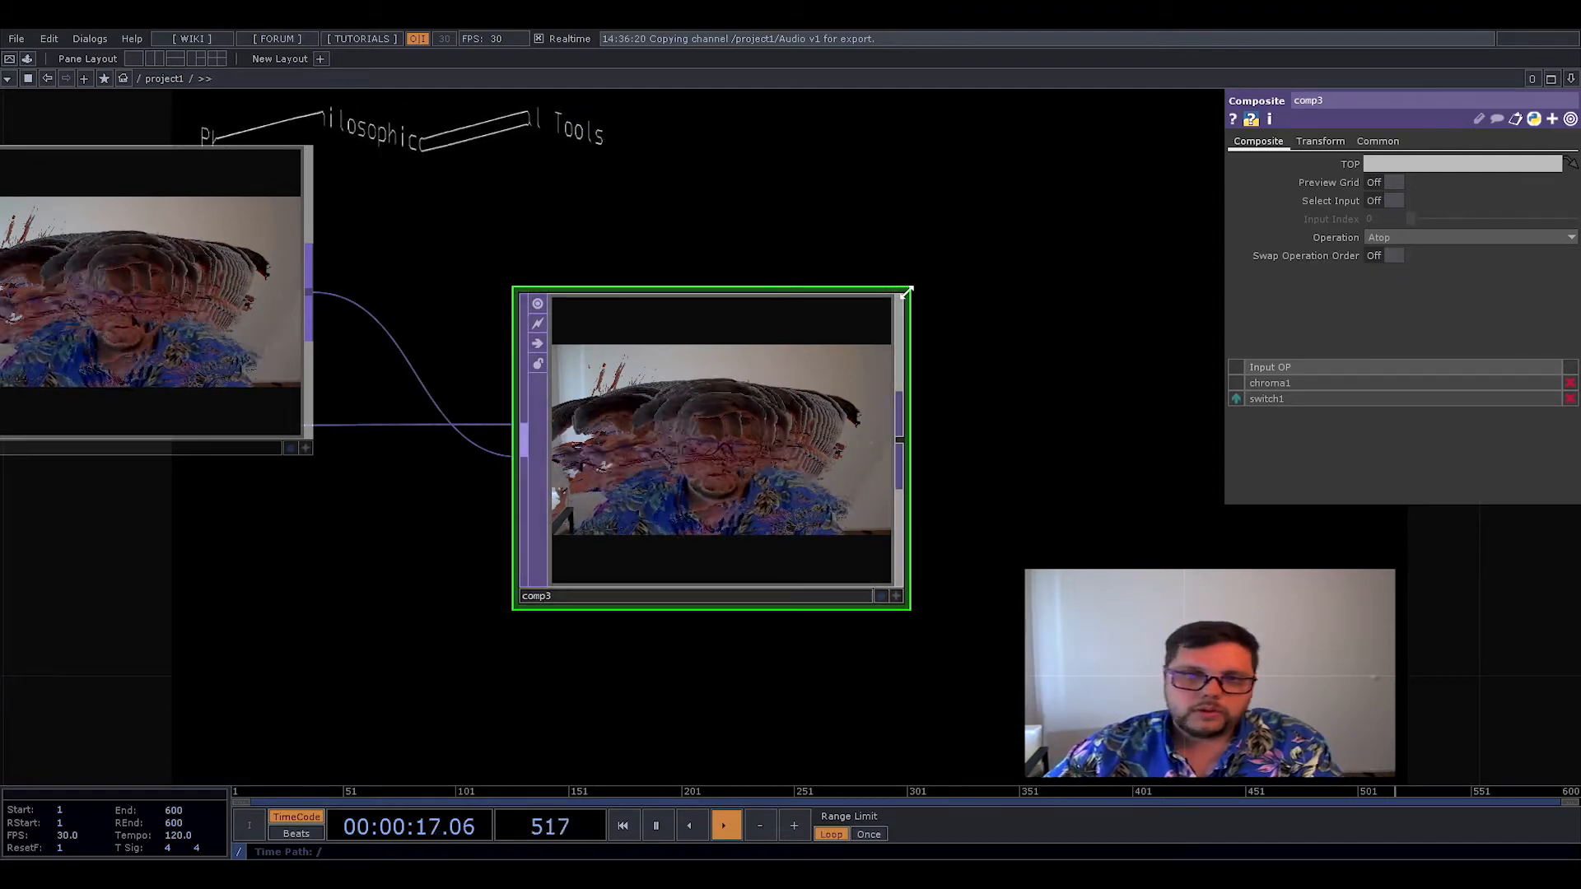
pyautogui.scroll(3, 729, 491)
pyautogui.scroll(1, 728, 491)
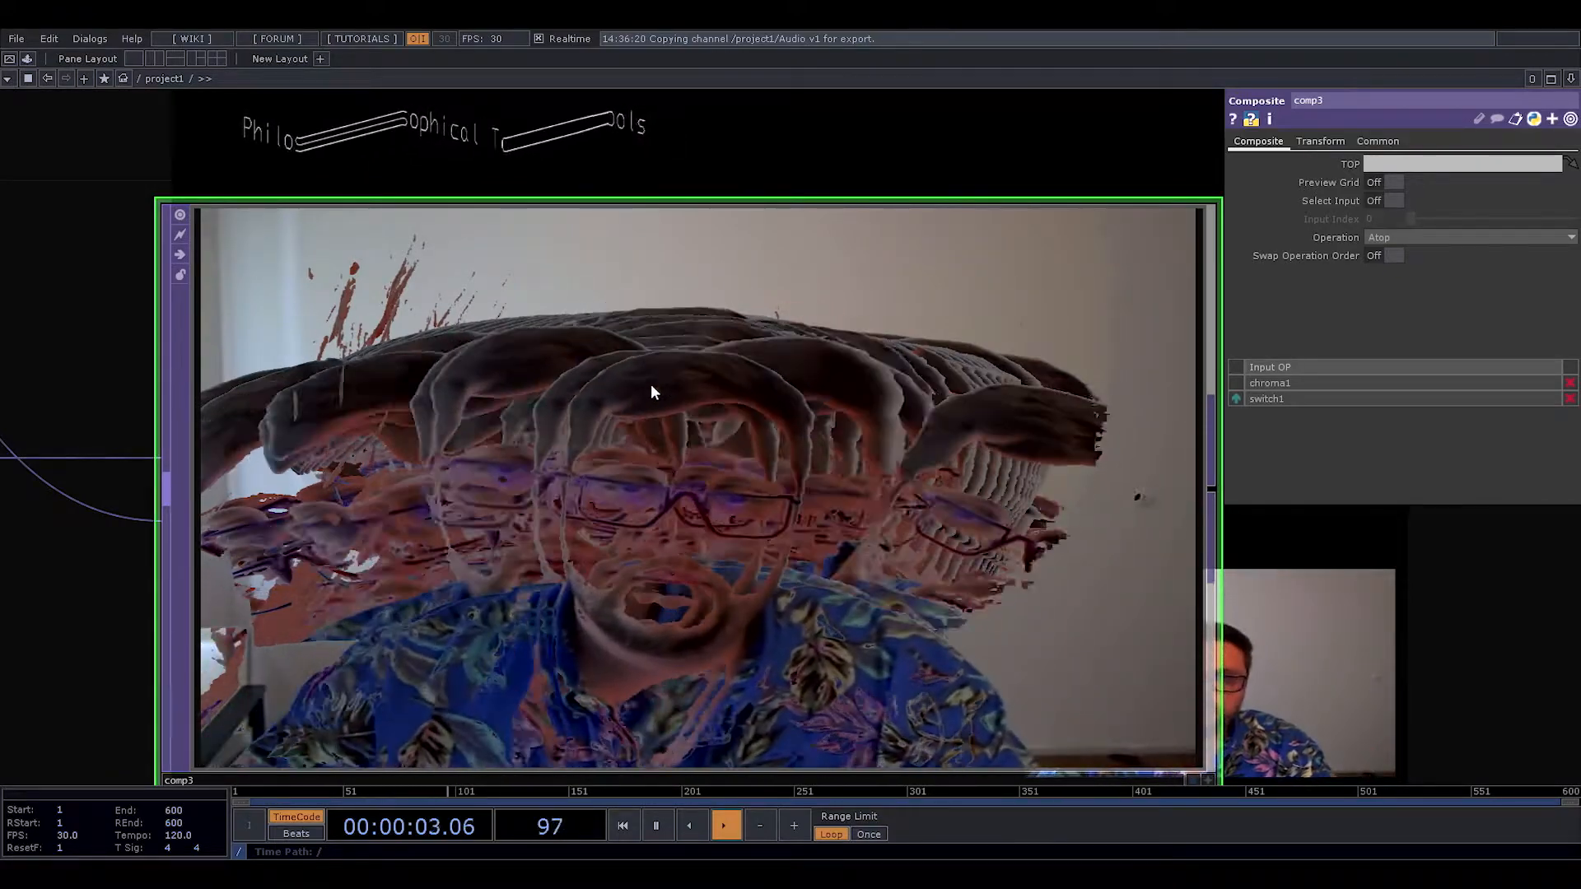
pyautogui.scroll(-2, 652, 382)
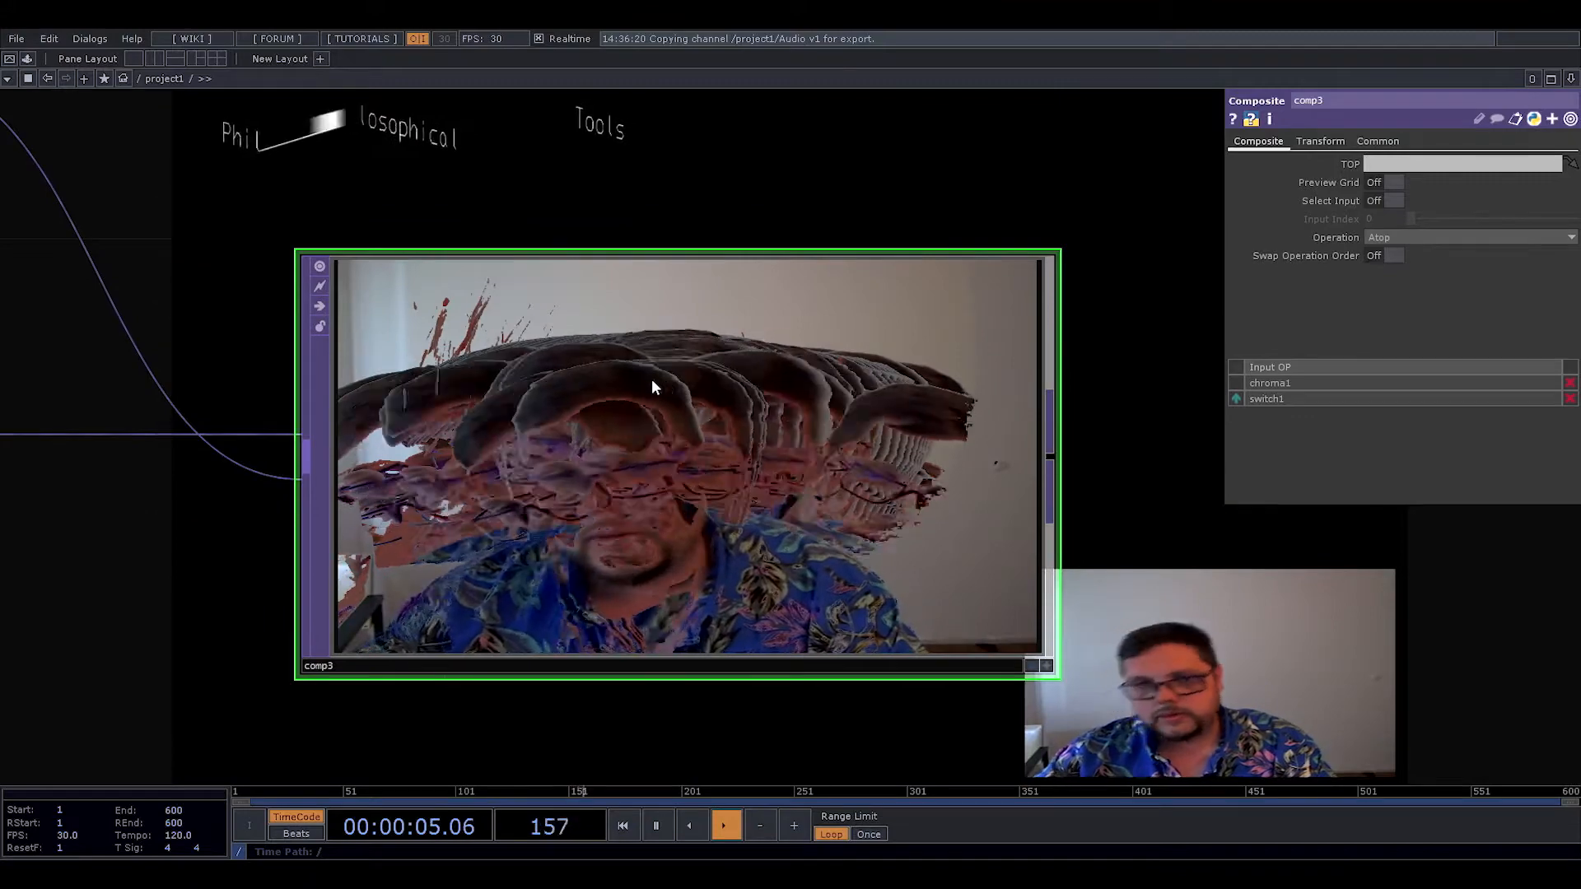
# - Shrink switch1's node and move cache1, switch1 and comp3 farther from over1 to leave a gap
pyautogui.scroll(-3, 650, 379)
pyautogui.scroll(-4, 650, 379)
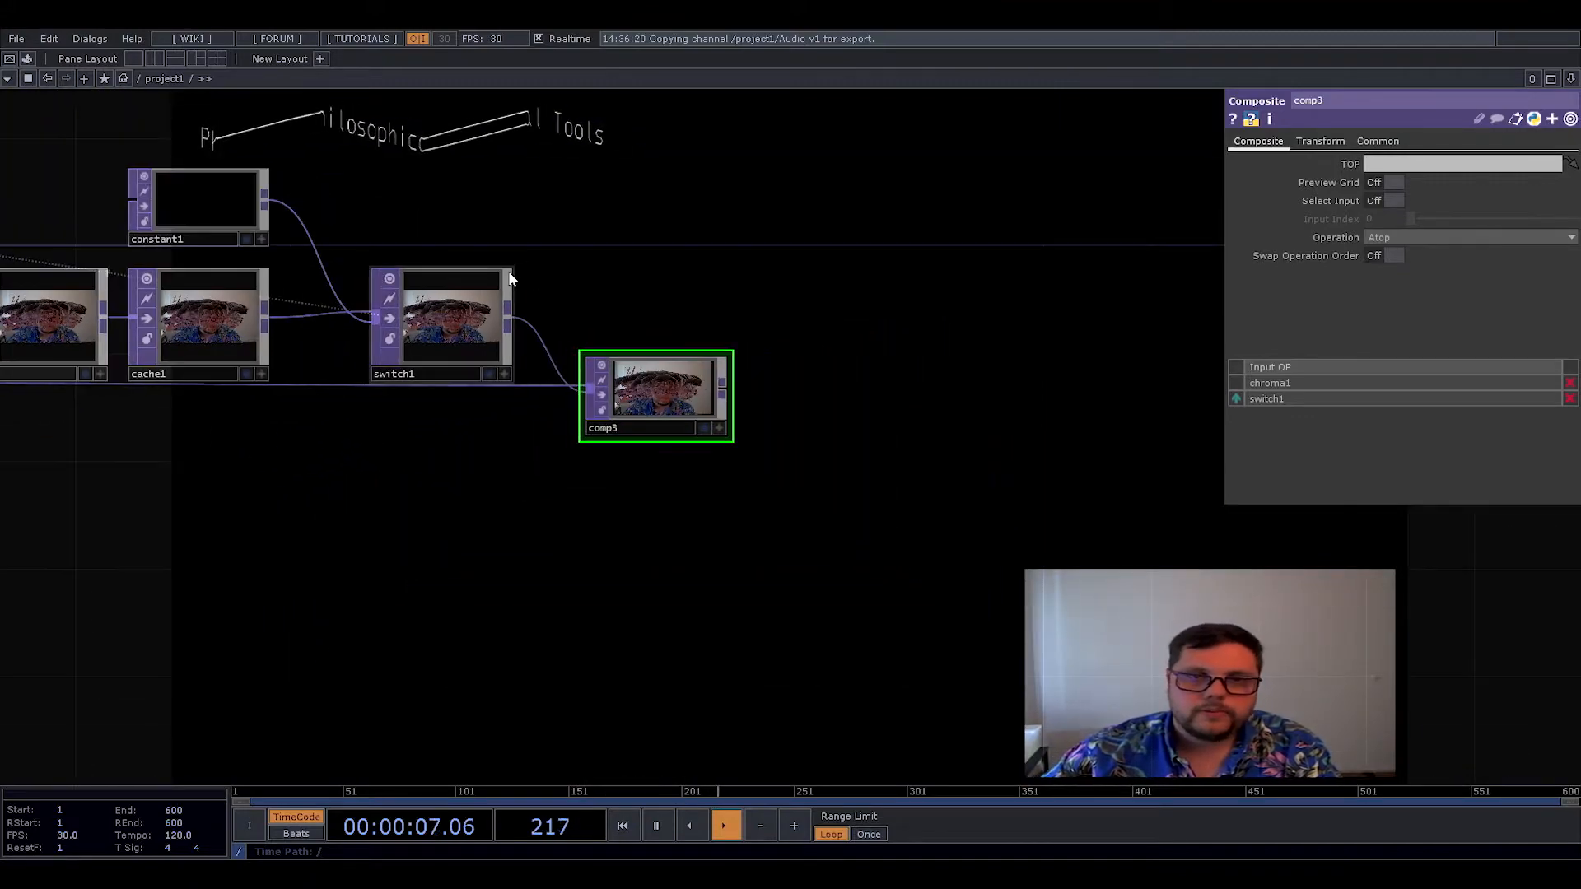
pyautogui.click(267, 273)
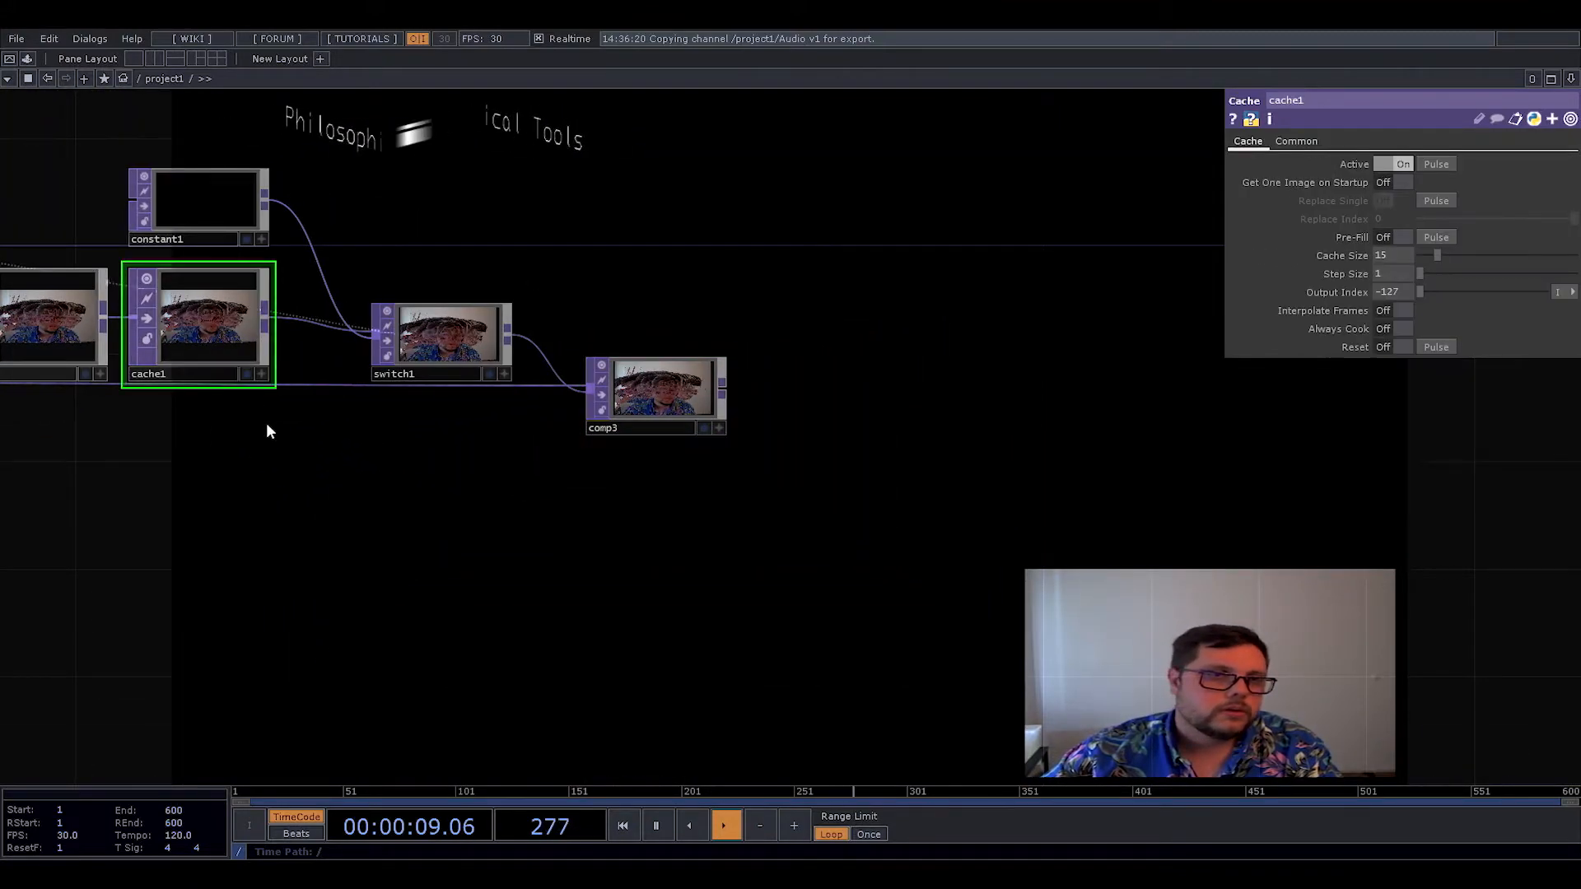
pyautogui.moveTo(328, 428); pyautogui.dragTo(891, 432)
pyautogui.moveTo(1032, 474); pyautogui.dragTo(783, 476)
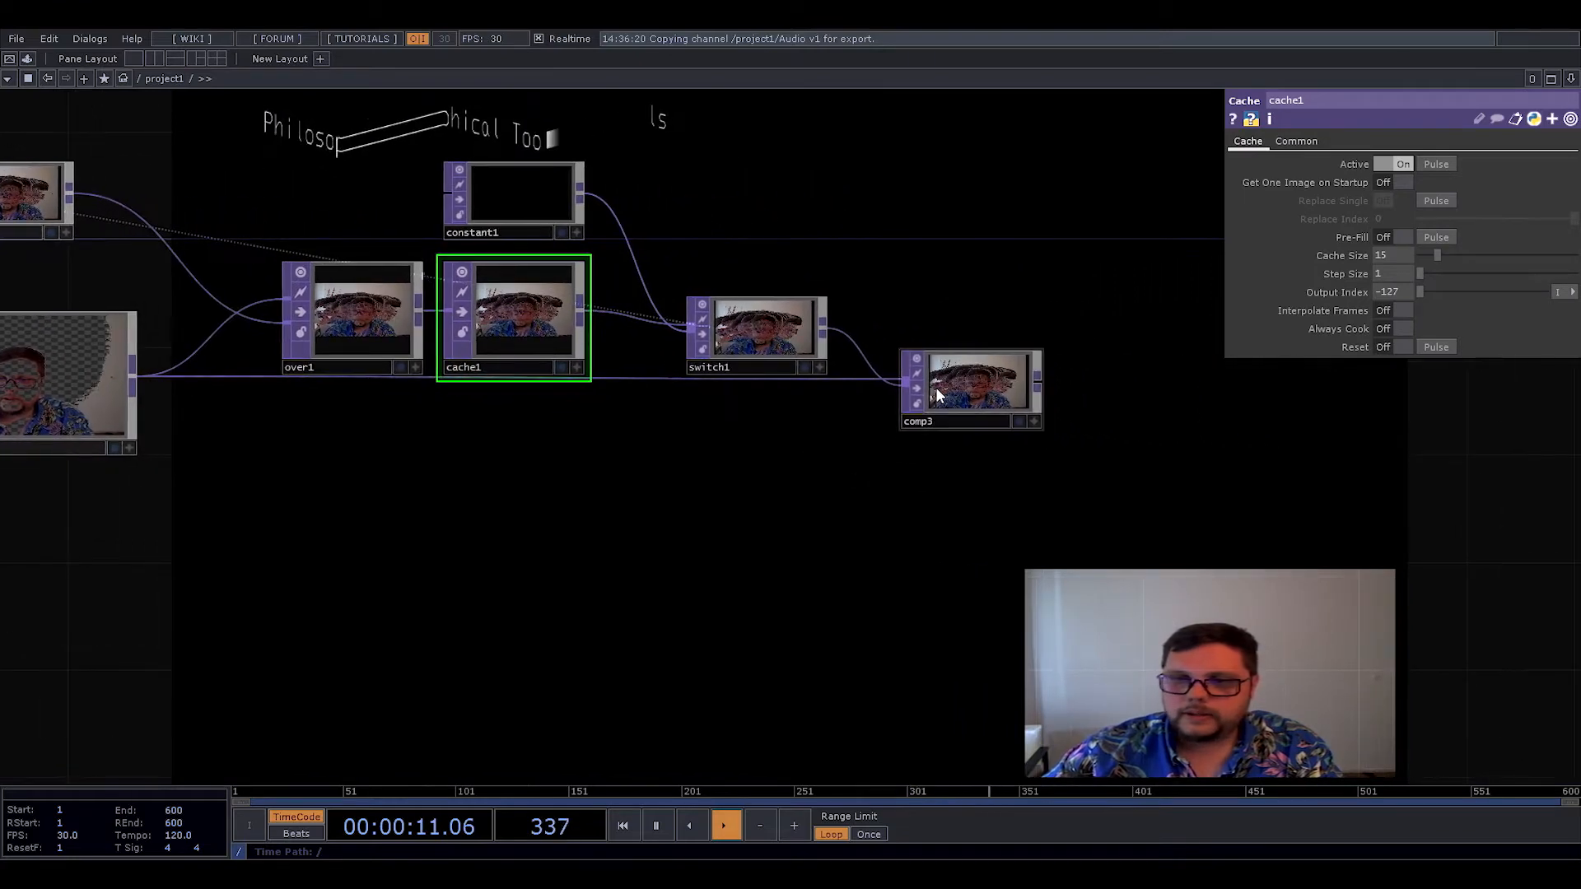
pyautogui.click(937, 387)
pyautogui.moveTo(1049, 512); pyautogui.dragTo(664, 321)
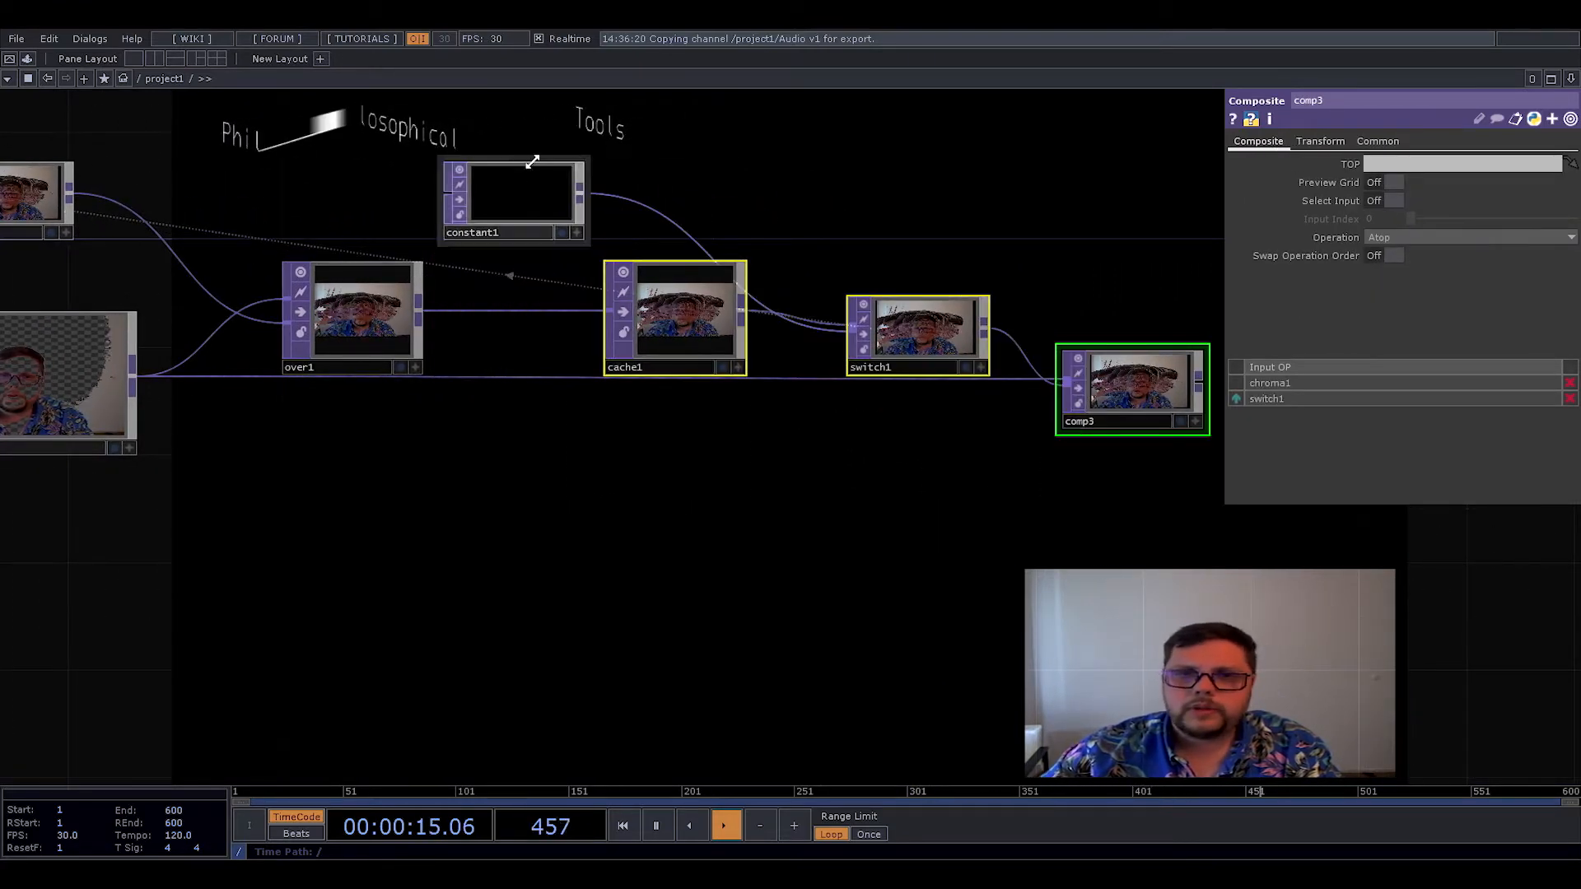
# - Move constant1 up above the gap between cache1 and switch1, and shift cache1, switch1 and comp3 slightly farther from over1
pyautogui.moveTo(551, 237); pyautogui.dragTo(805, 209)
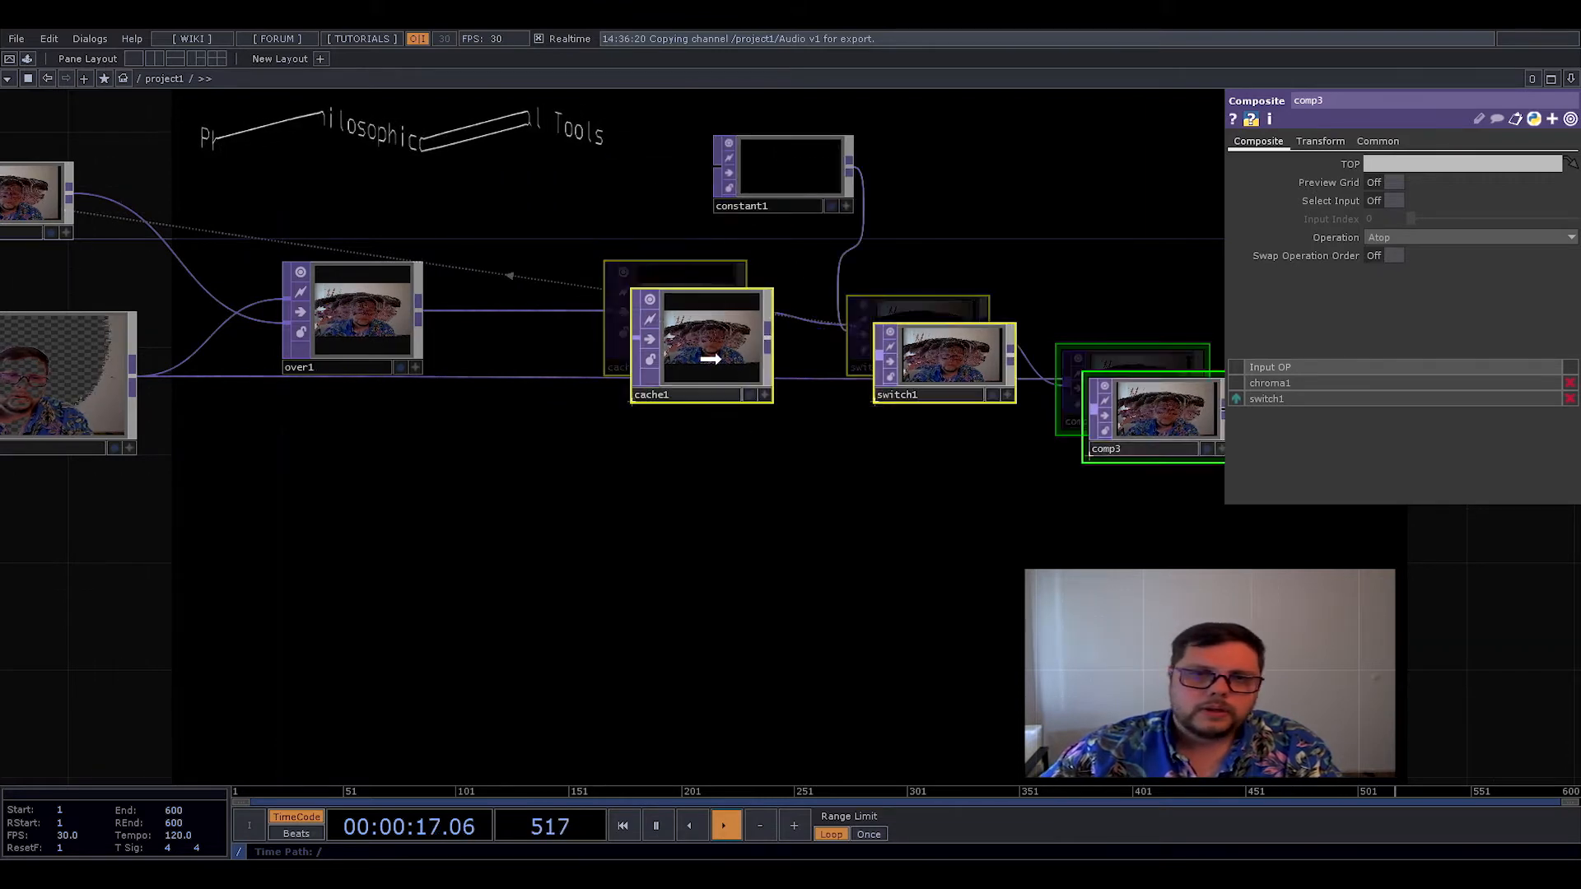
pyautogui.moveTo(693, 330); pyautogui.dragTo(721, 303)
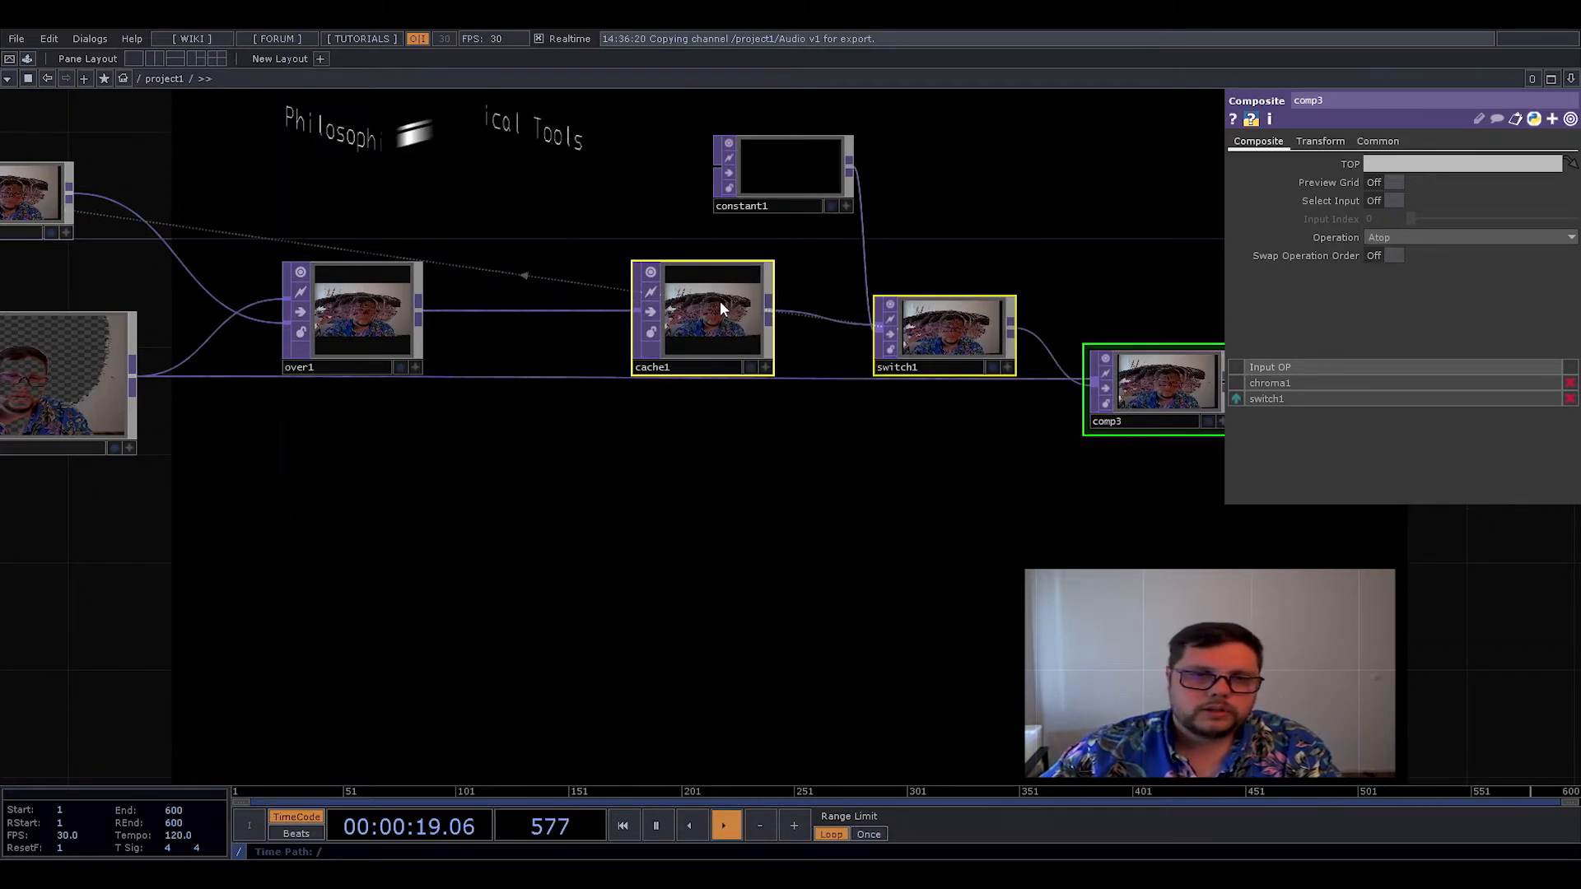
pyautogui.click(719, 299)
pyautogui.moveTo(468, 517); pyautogui.dragTo(361, 581)
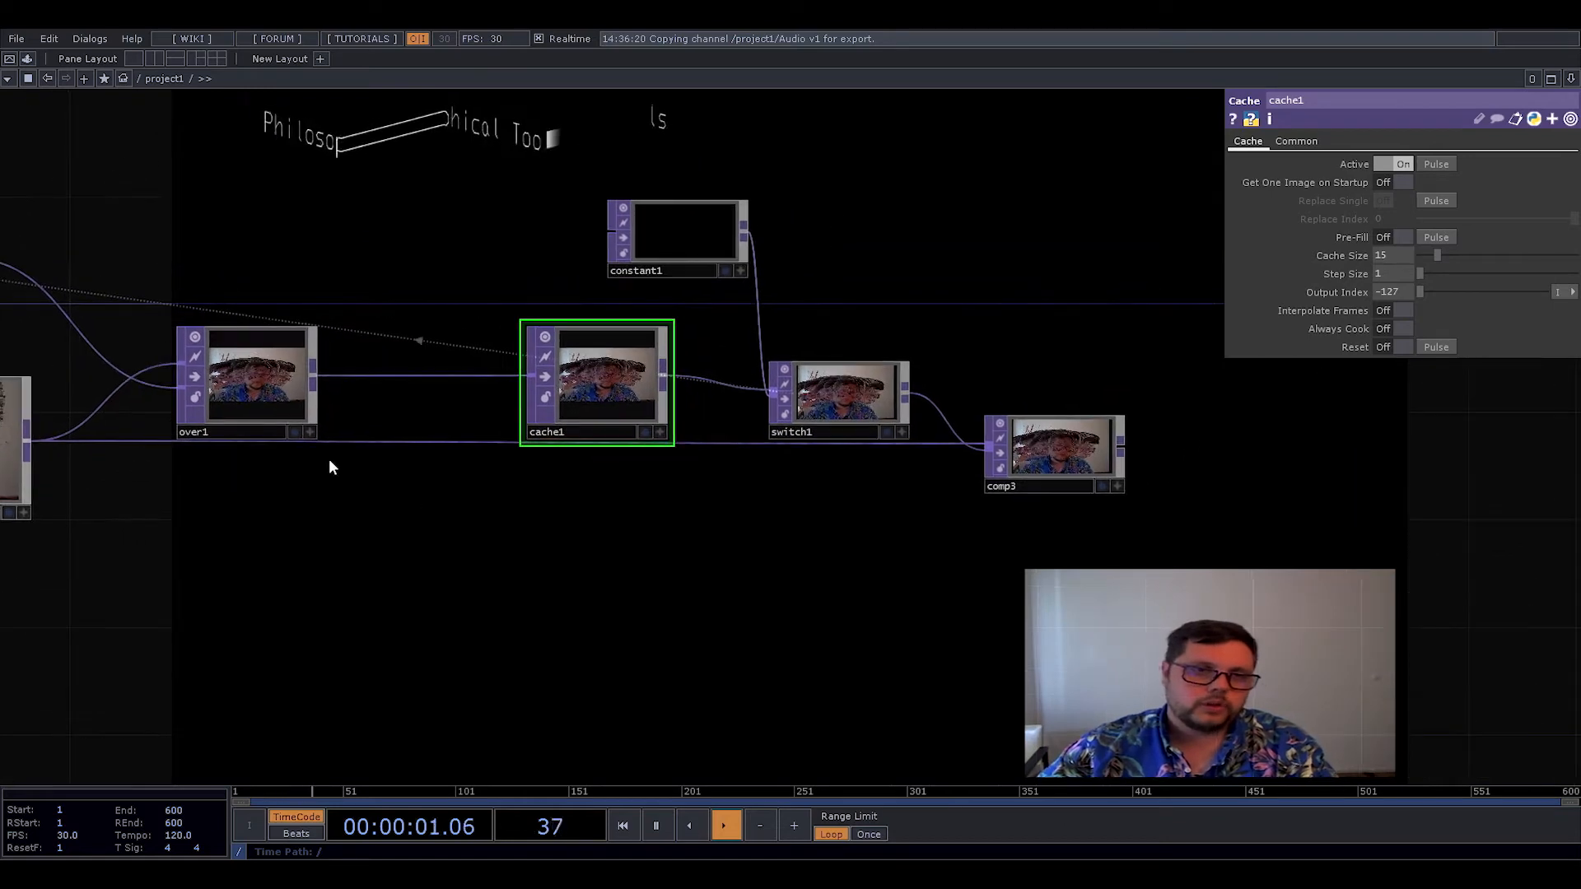
# - Raise switch1 above cache1's level and place comp3 beside it in the same row
pyautogui.scroll(-2, 246, 402)
pyautogui.moveTo(297, 487); pyautogui.dragTo(382, 512)
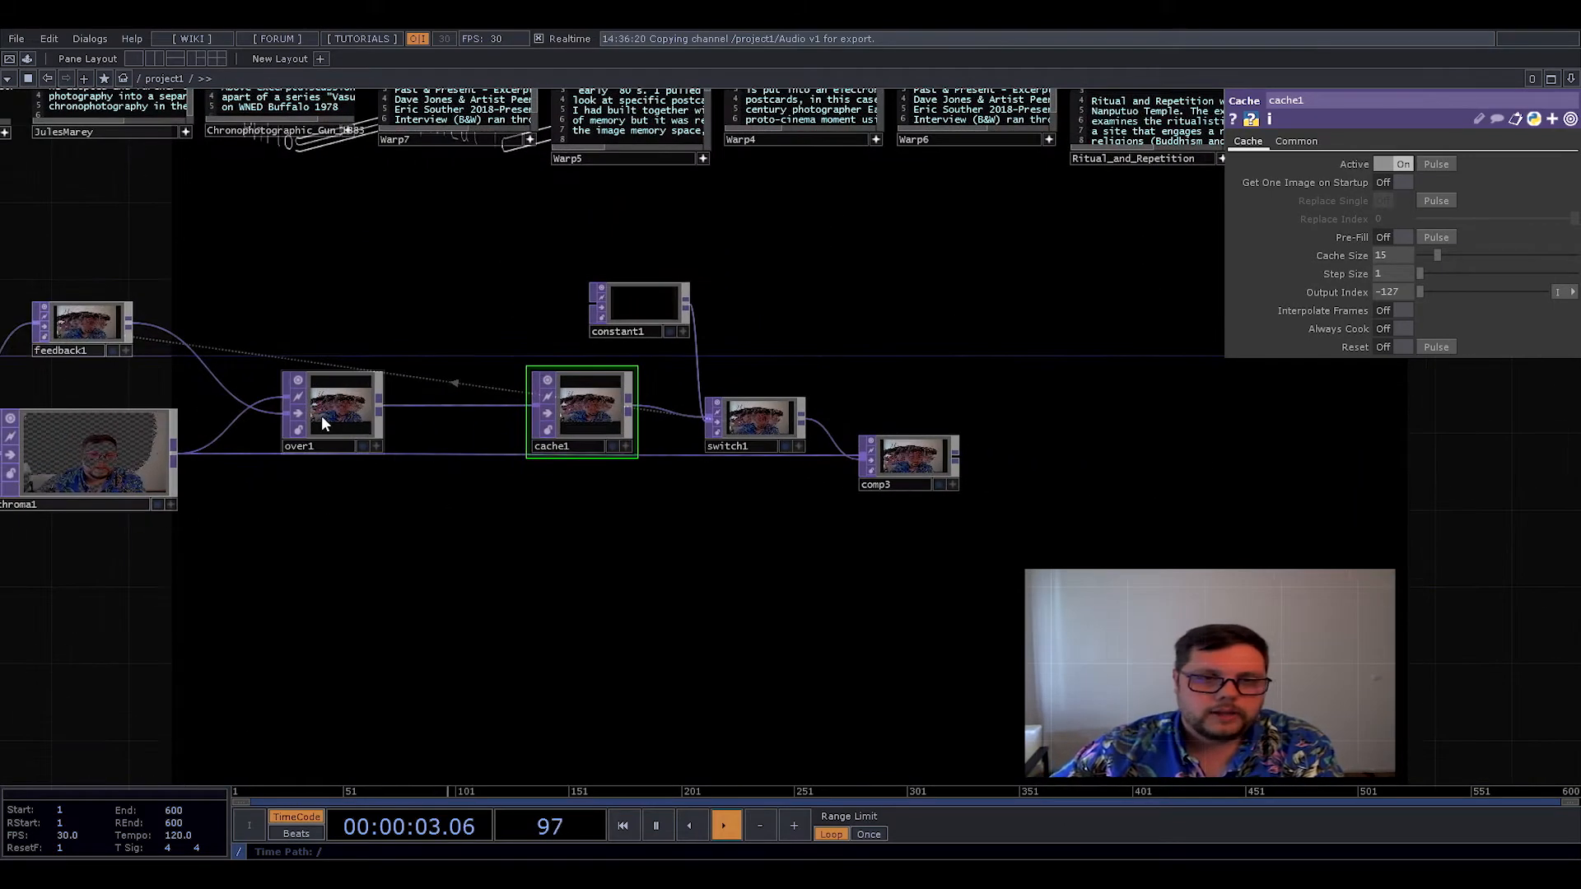
pyautogui.click(322, 416)
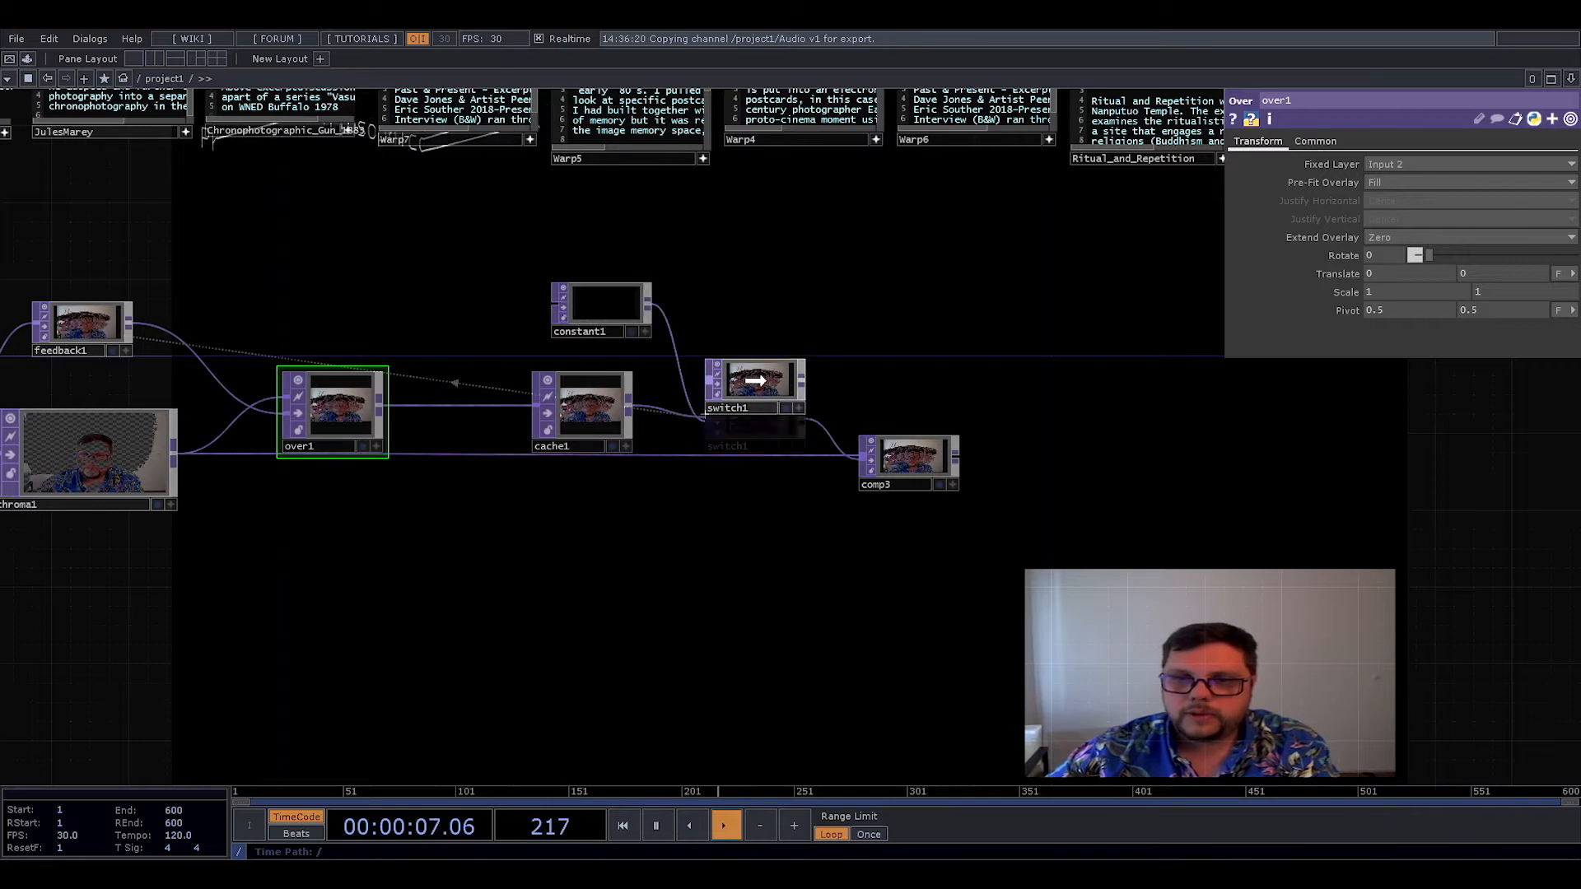
pyautogui.moveTo(756, 380); pyautogui.dragTo(756, 363)
pyautogui.moveTo(895, 454); pyautogui.dragTo(857, 360)
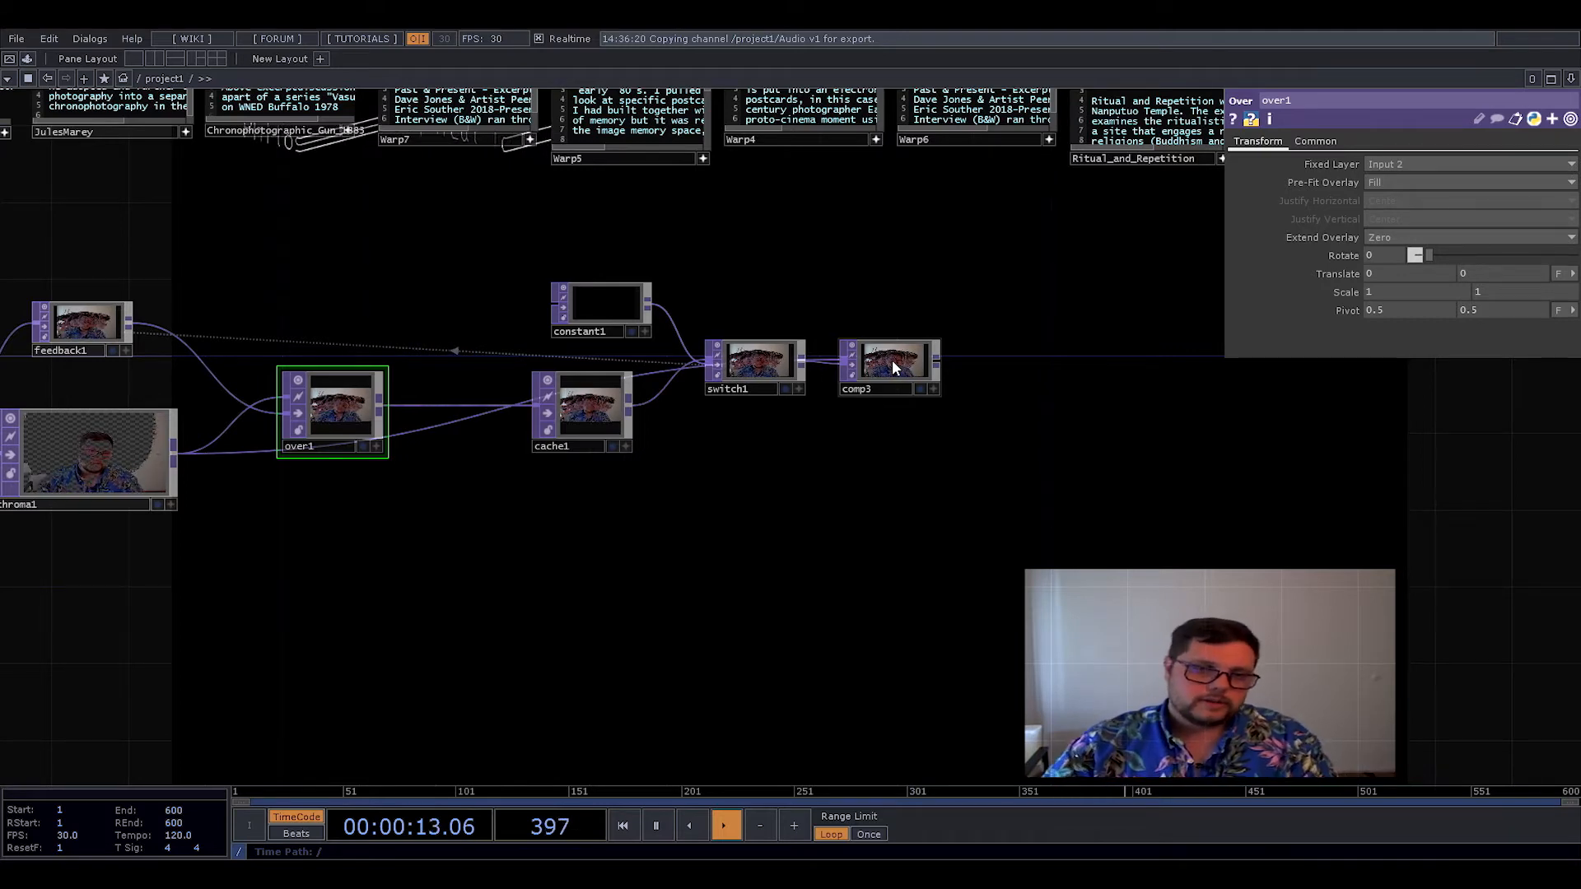
# - Insert a Transform TOP into the connection between over1 and cache1, and place it between them
pyautogui.scroll(5, 423, 423)
pyautogui.rightClick(441, 377)
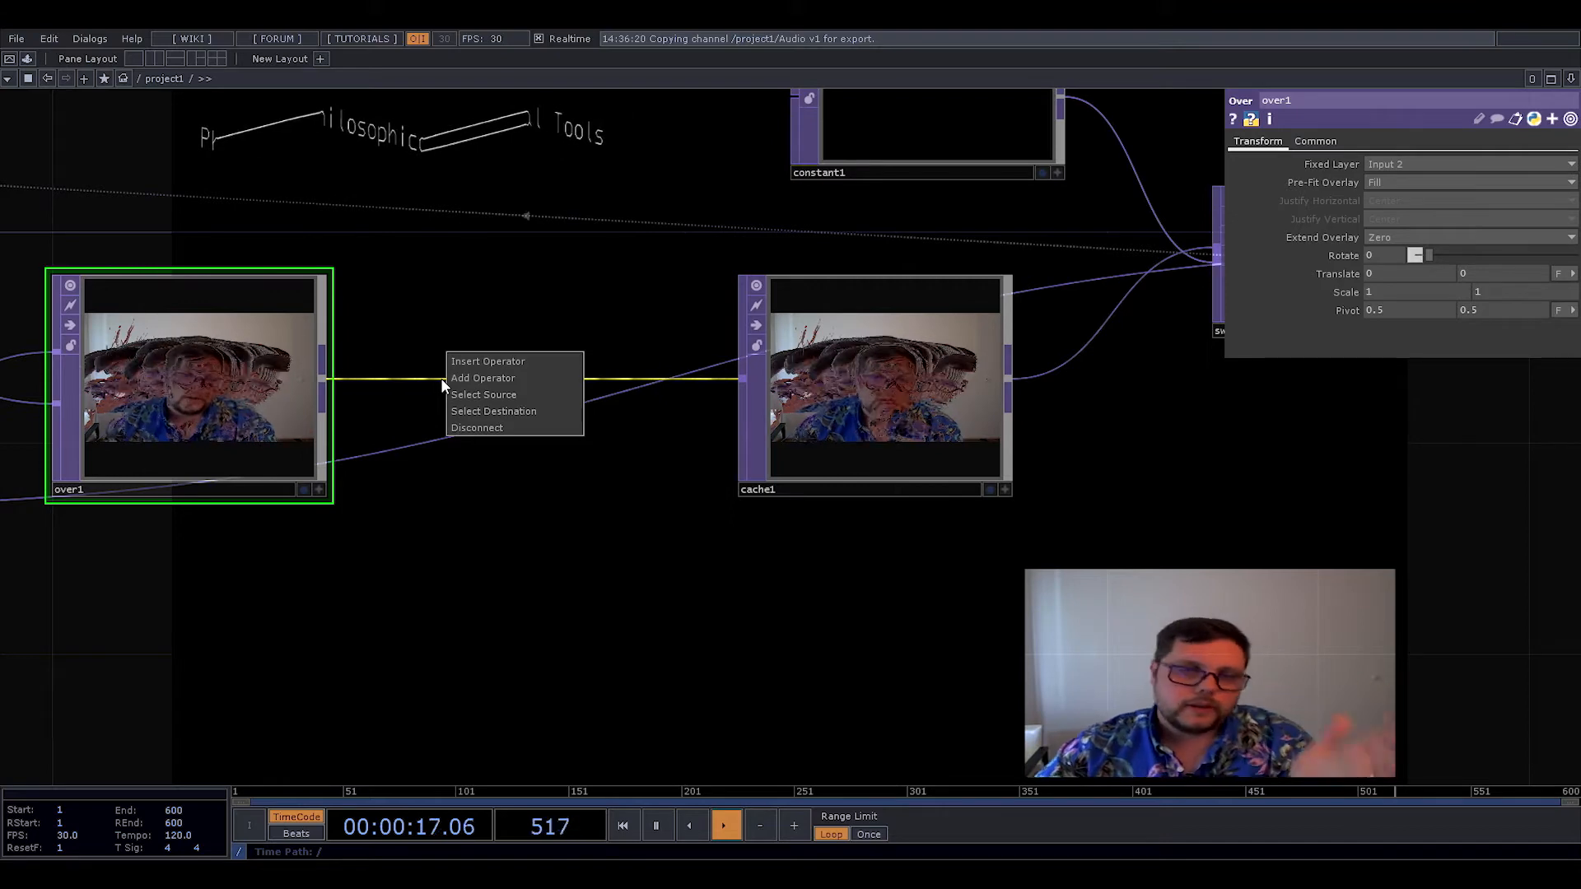
pyautogui.click(477, 364)
pyautogui.write('tr')
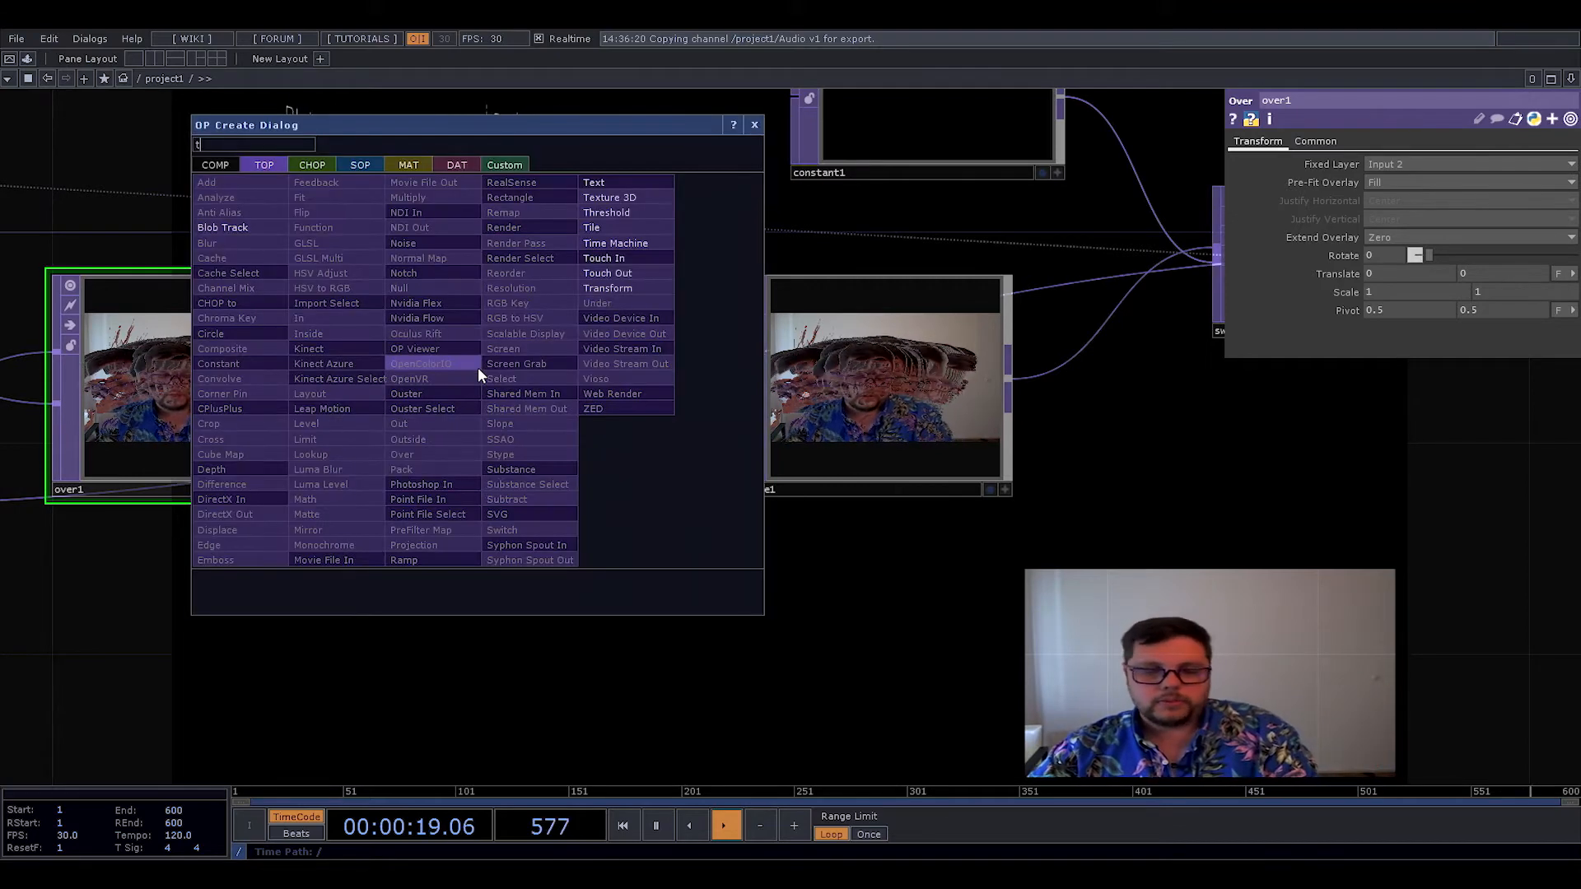
pyautogui.click(603, 288)
pyautogui.click(514, 393)
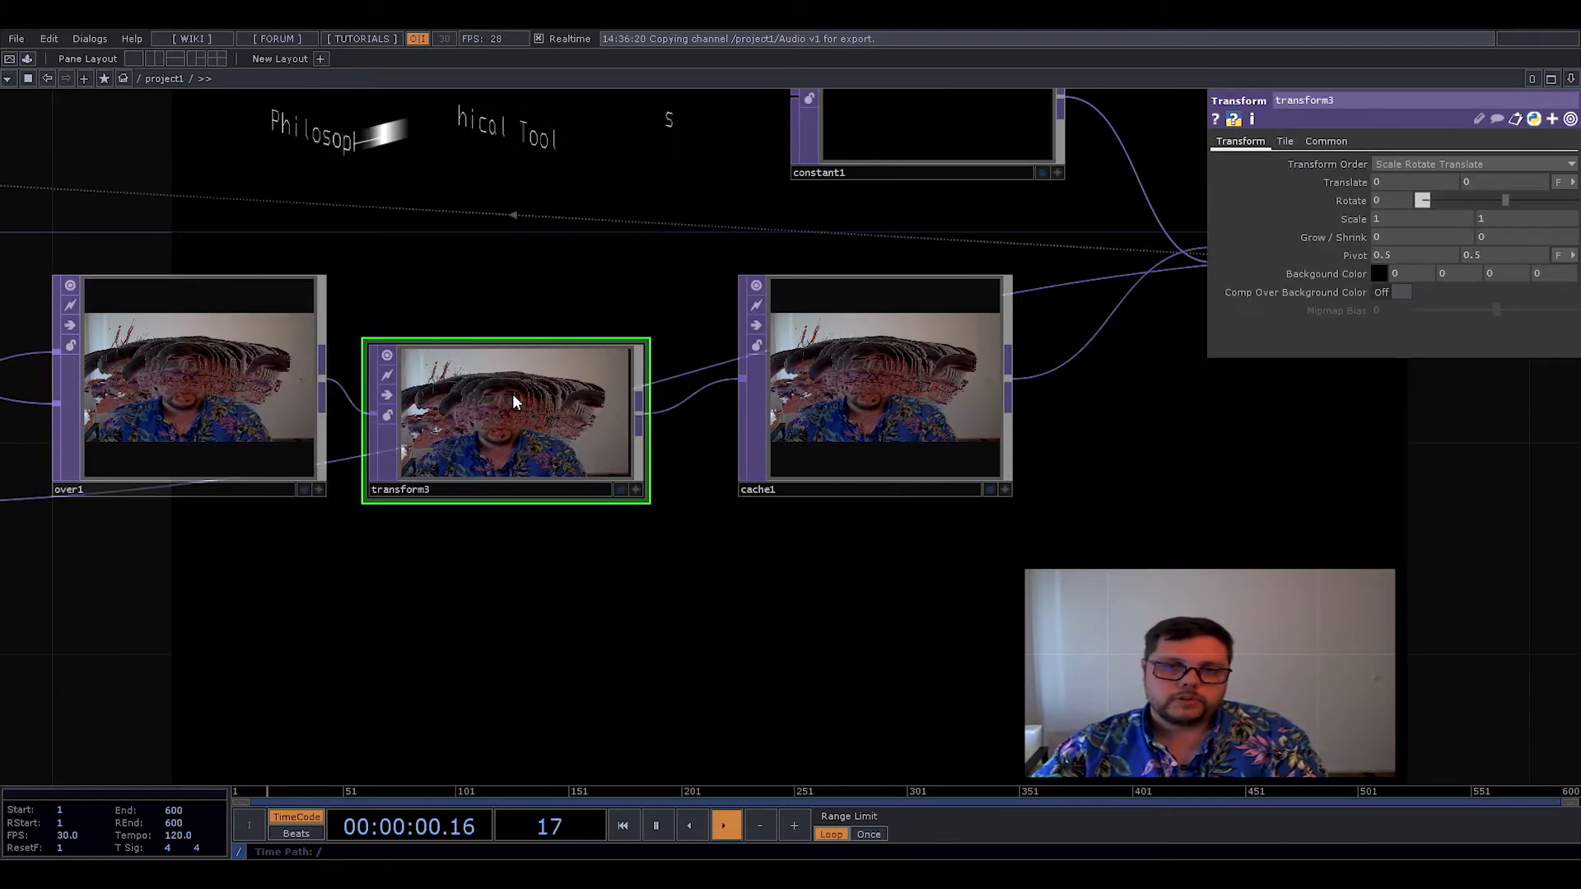
pyautogui.moveTo(497, 431); pyautogui.dragTo(520, 407)
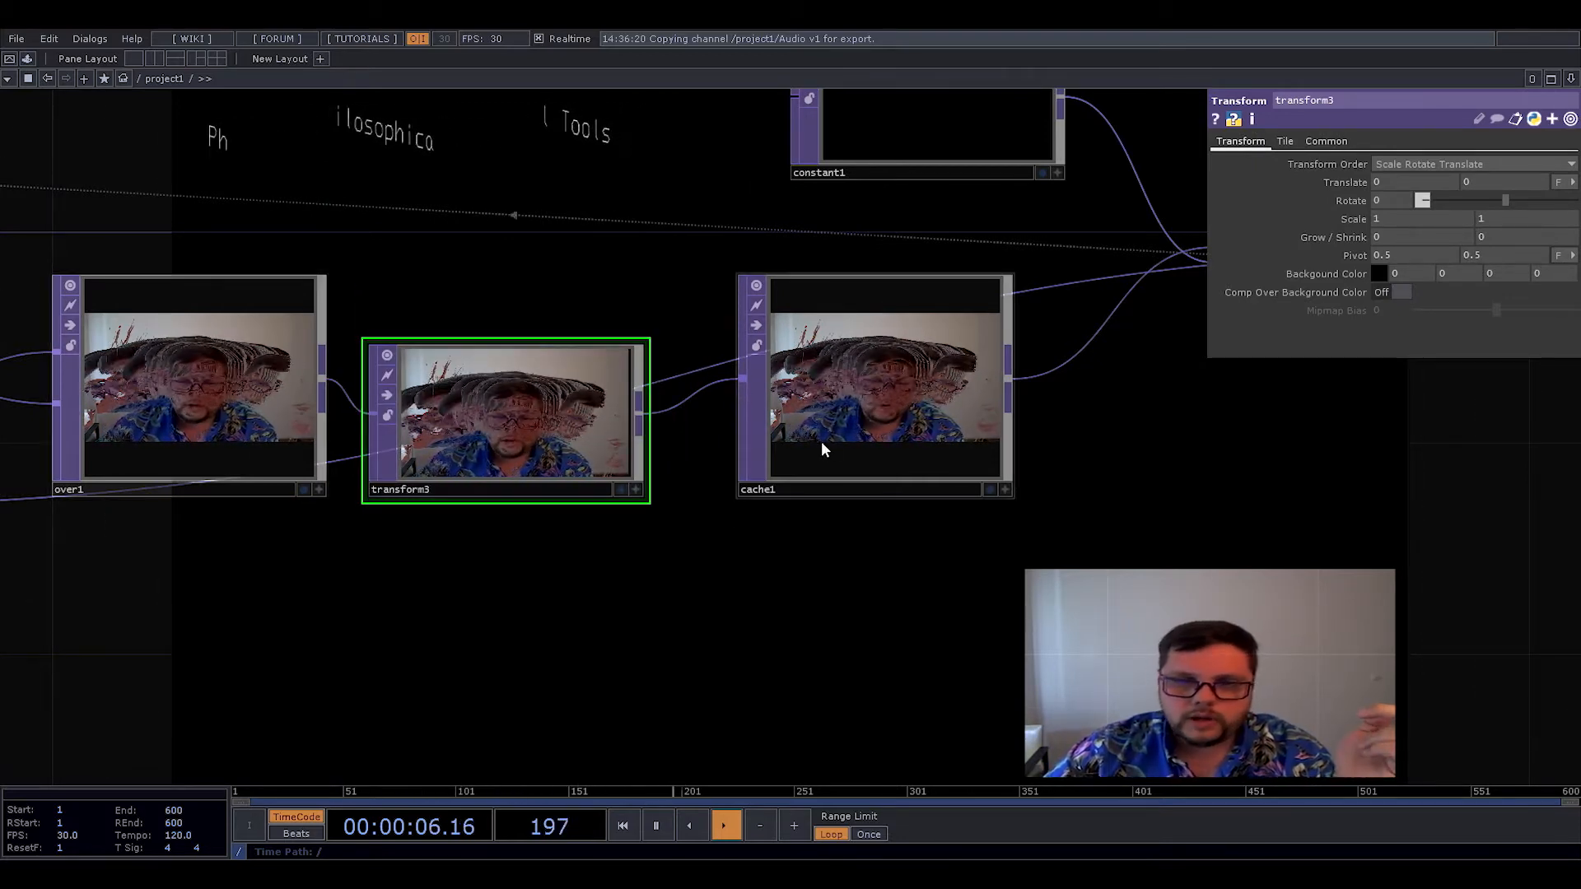
pyautogui.rightClick(665, 405)
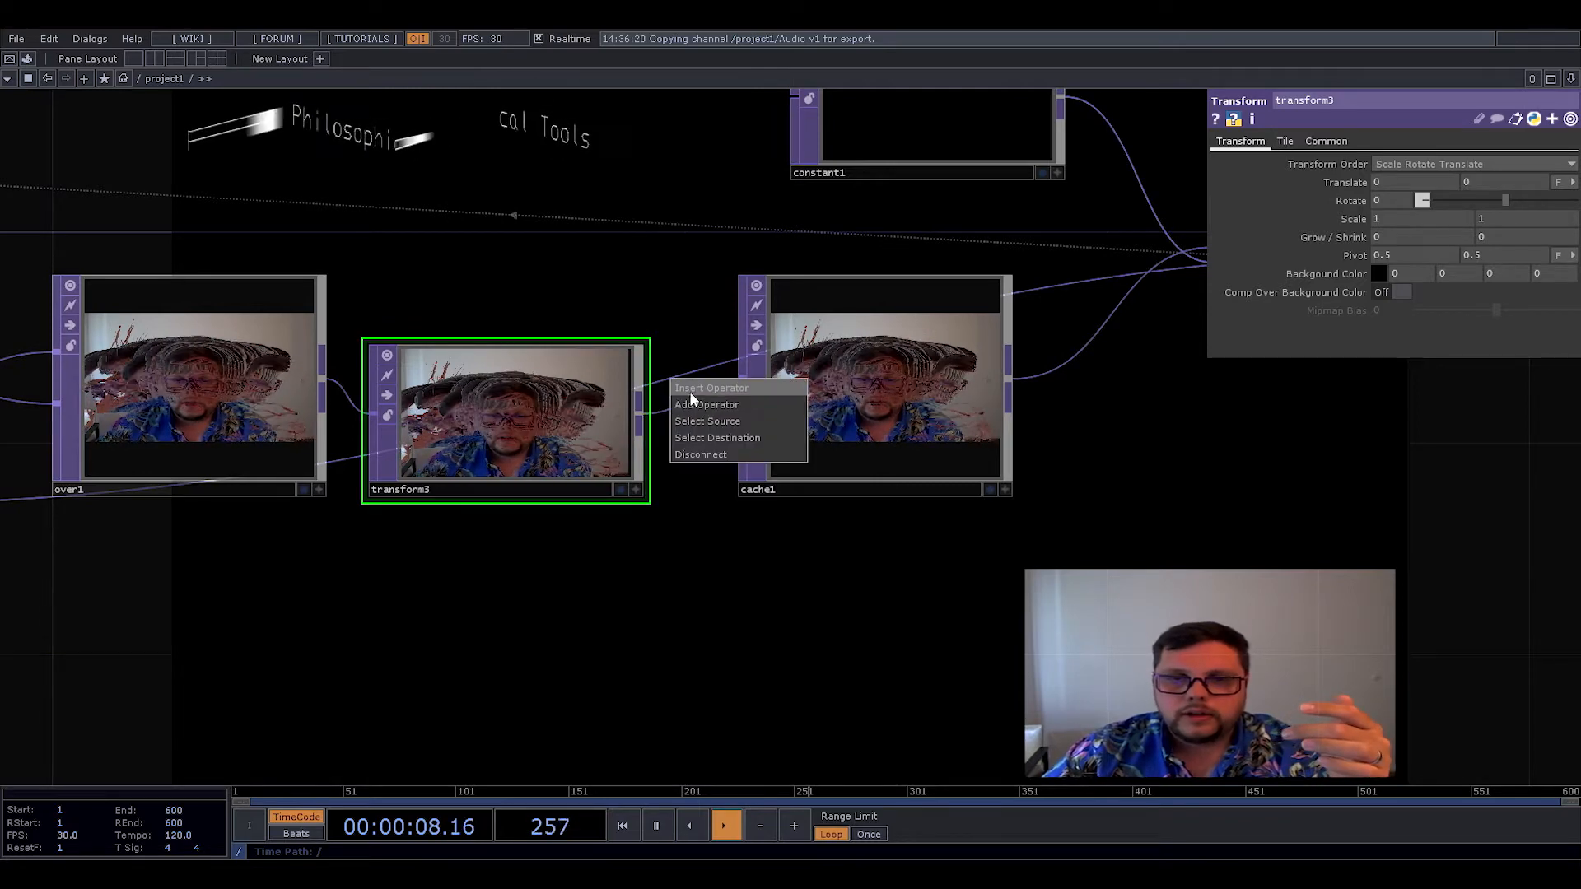
pyautogui.click(690, 389)
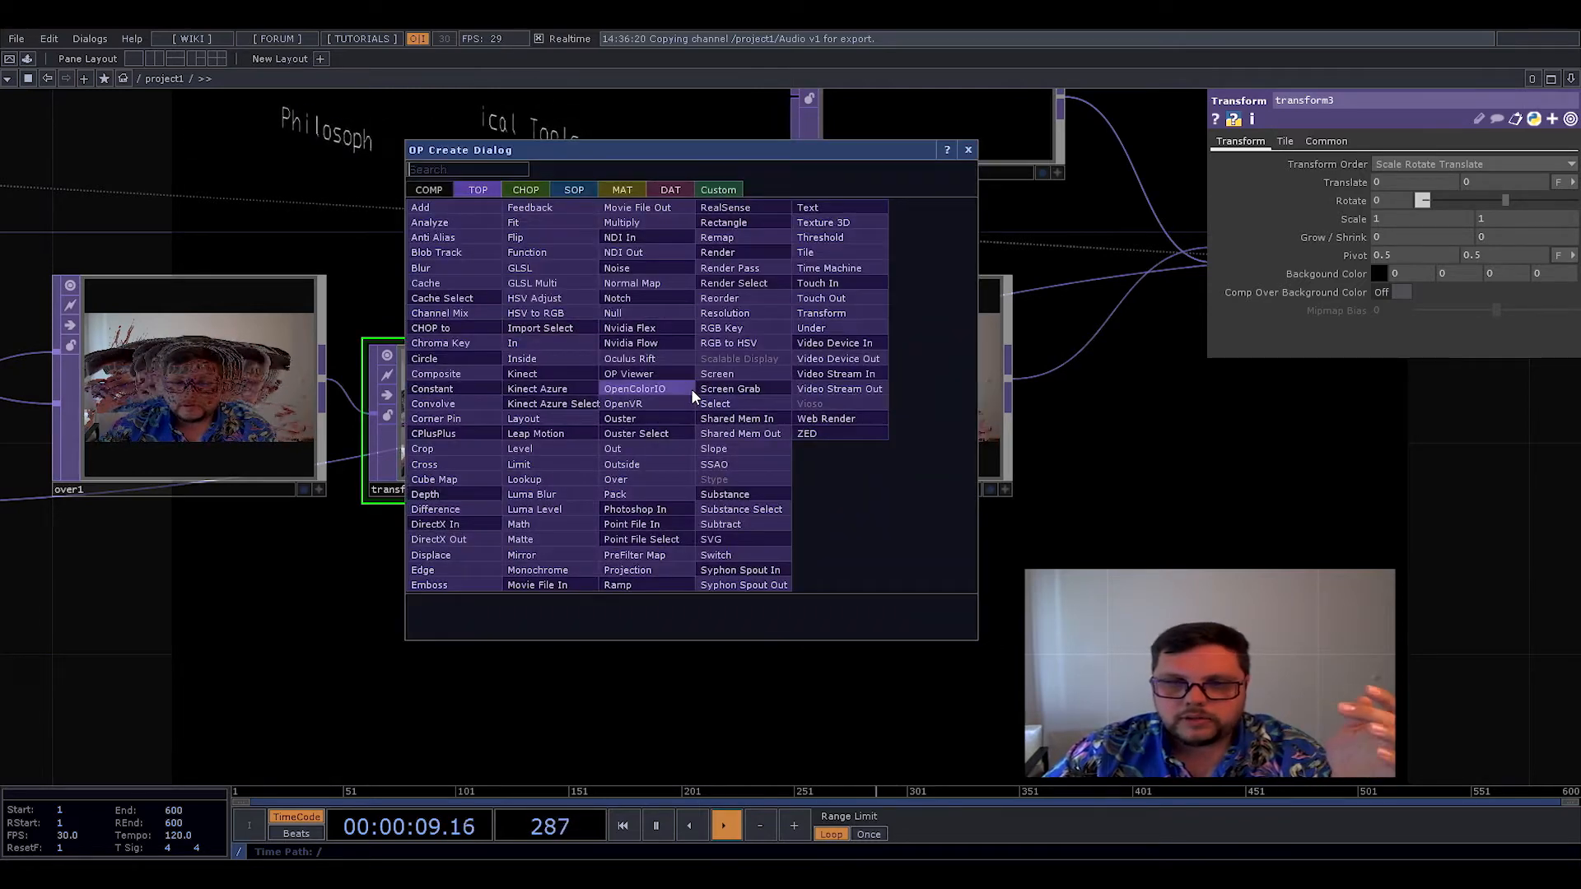
pyautogui.click(1157, 562)
pyautogui.moveTo(675, 404); pyautogui.dragTo(690, 627)
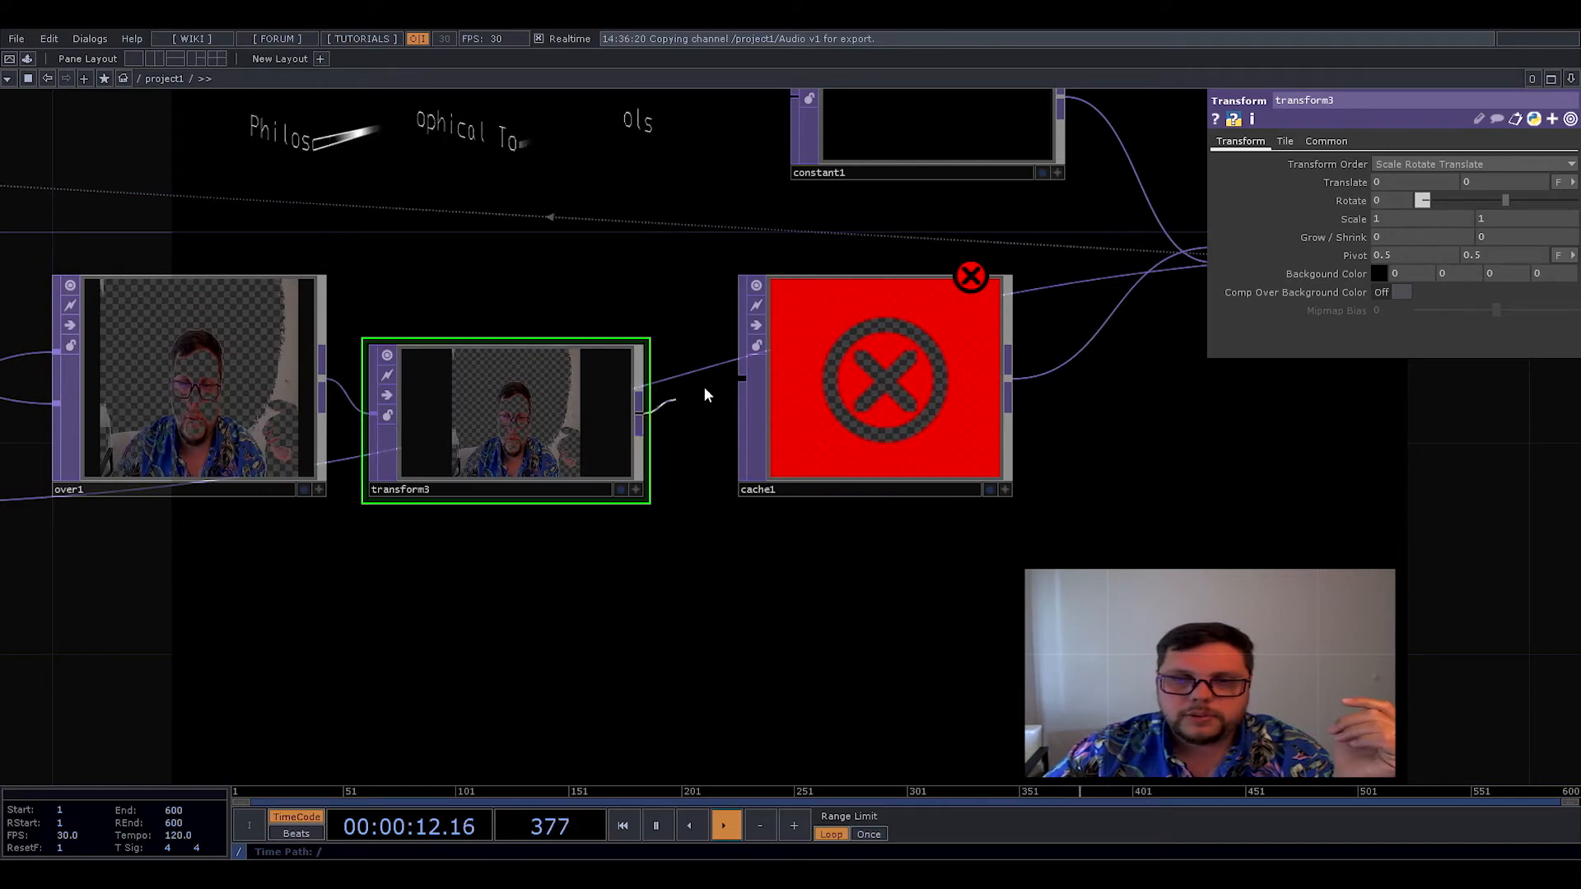
# - Raise transform3 between over1 and cache1, and display comp3 as the network background
pyautogui.moveTo(546, 417)
pyautogui.mouseDown()
pyautogui.moveTo(565, 380)
pyautogui.moveTo(561, 403)
pyautogui.mouseUp()
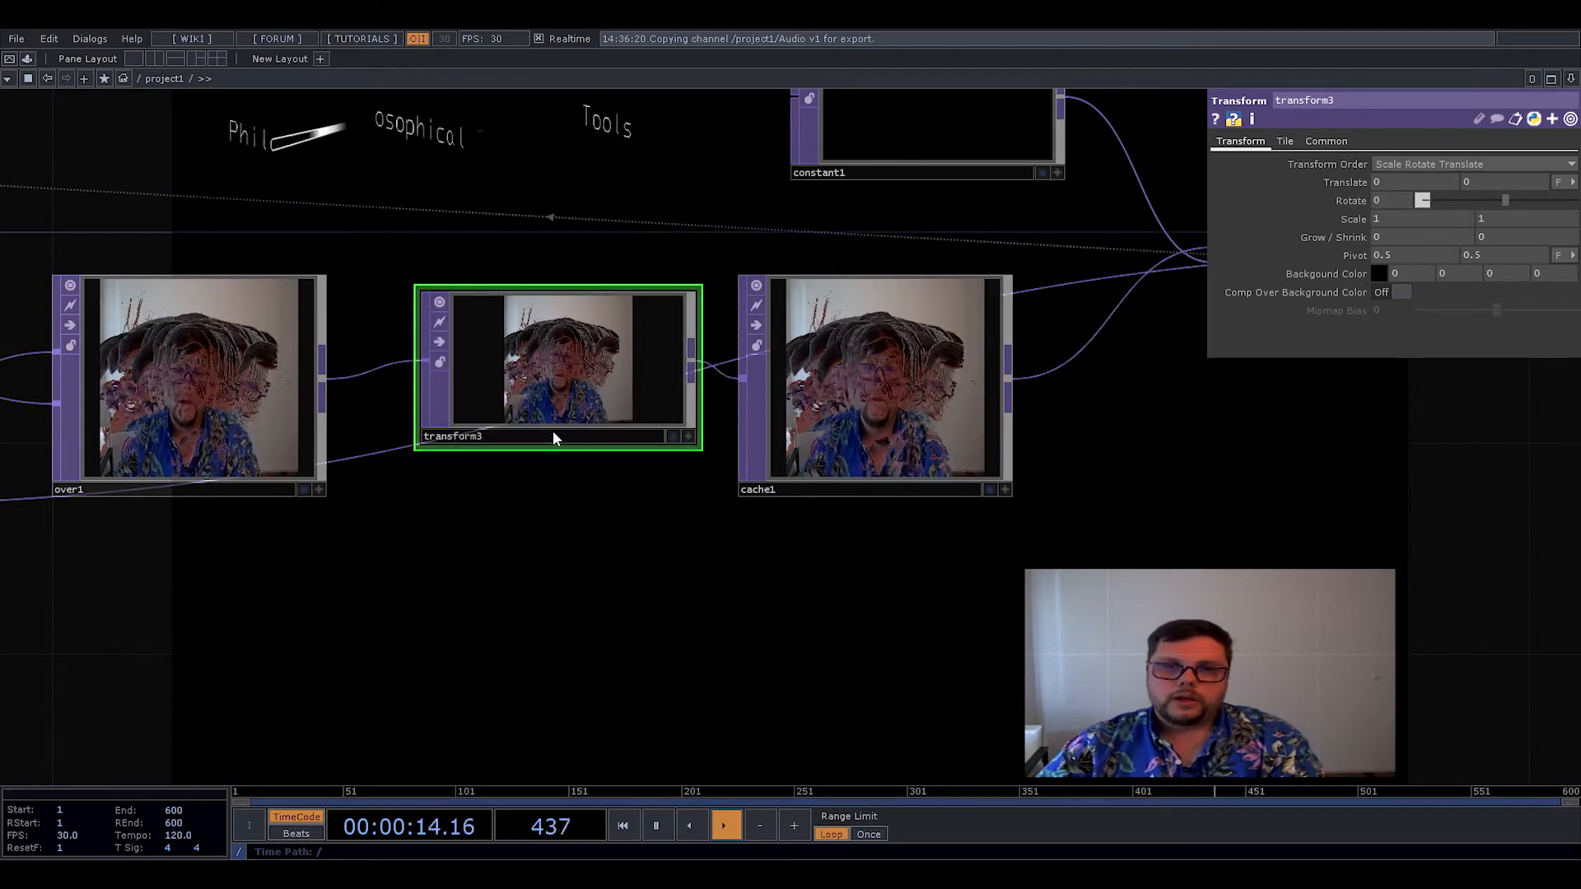
pyautogui.scroll(-3, 599, 445)
pyautogui.moveTo(1129, 474); pyautogui.dragTo(829, 509)
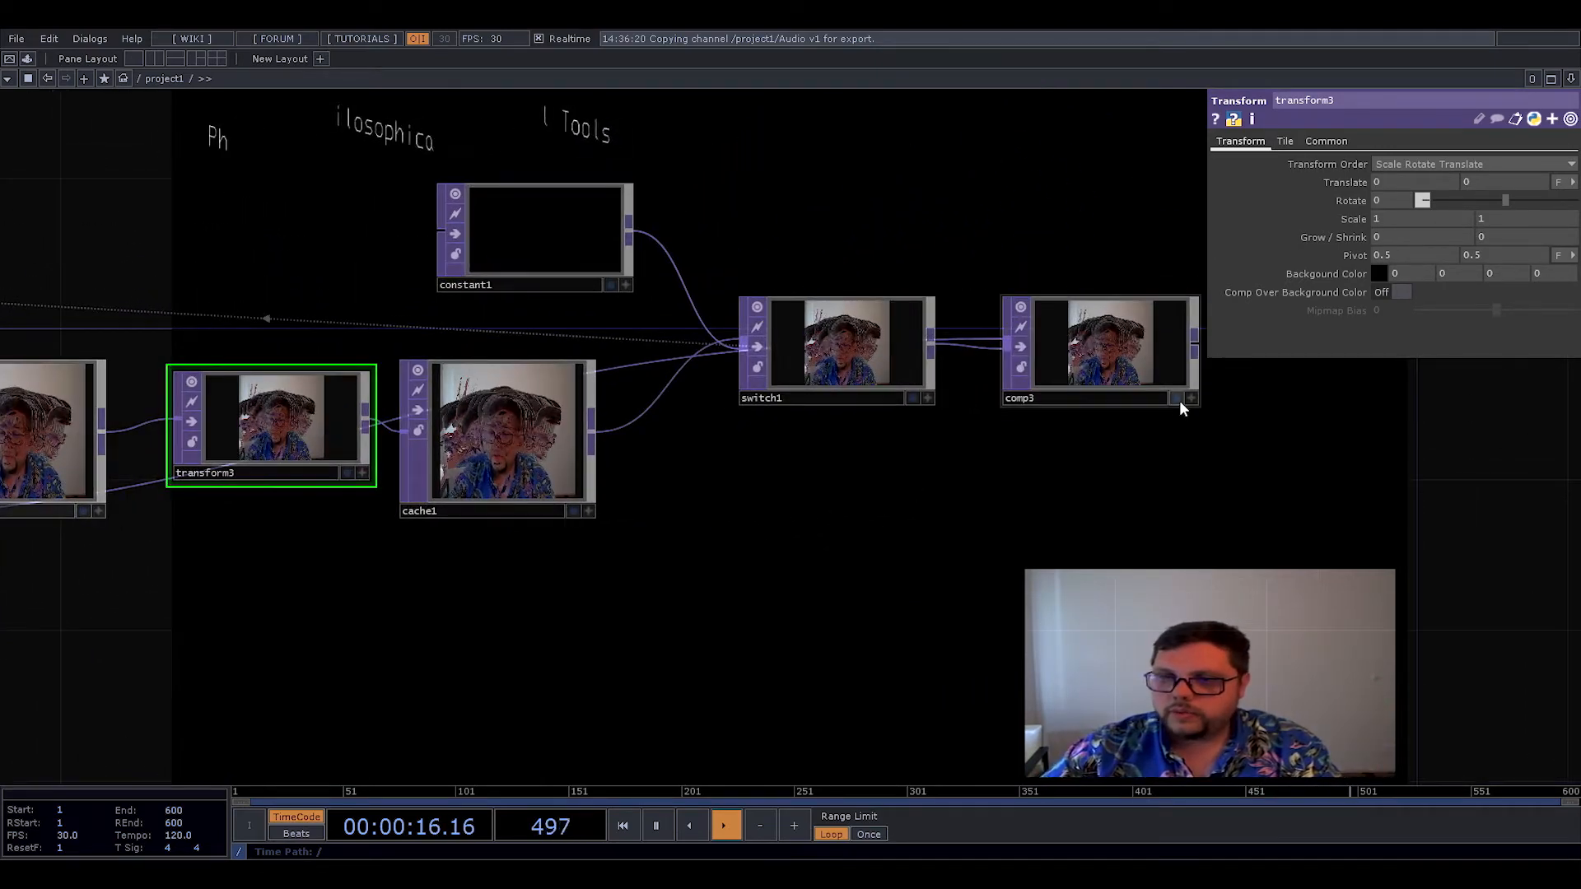
pyautogui.click(1175, 398)
pyautogui.scroll(-8, 848, 462)
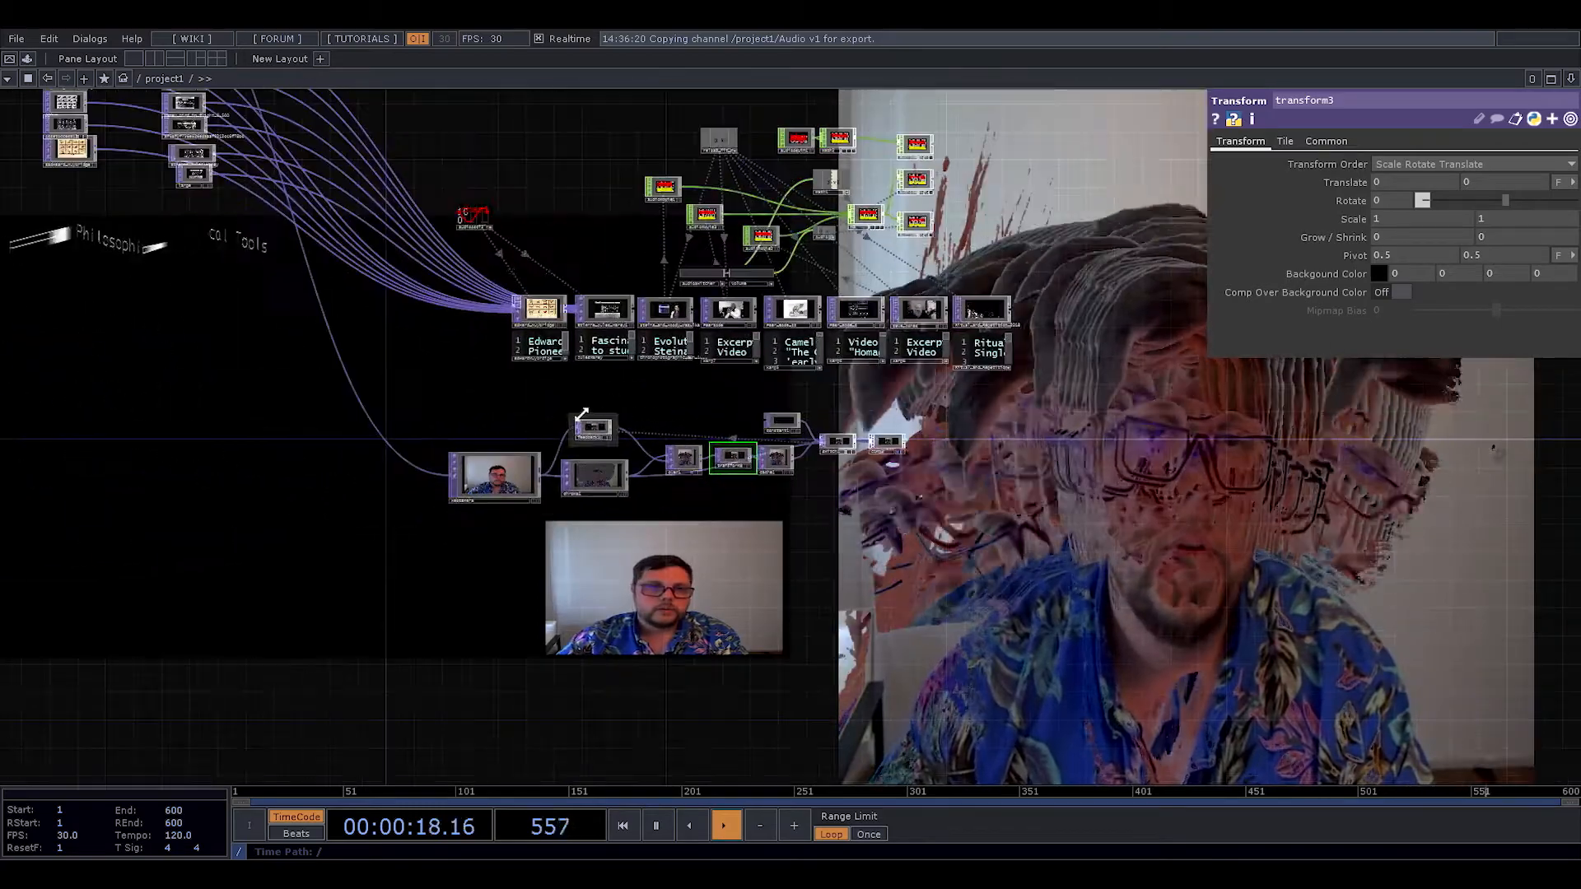
# - Turn off the background display of comp2 in the upper part of the network
pyautogui.moveTo(582, 414); pyautogui.dragTo(526, 399, button='middle')
pyautogui.moveTo(335, 416); pyautogui.dragTo(384, 656)
pyautogui.scroll(6, 403, 246)
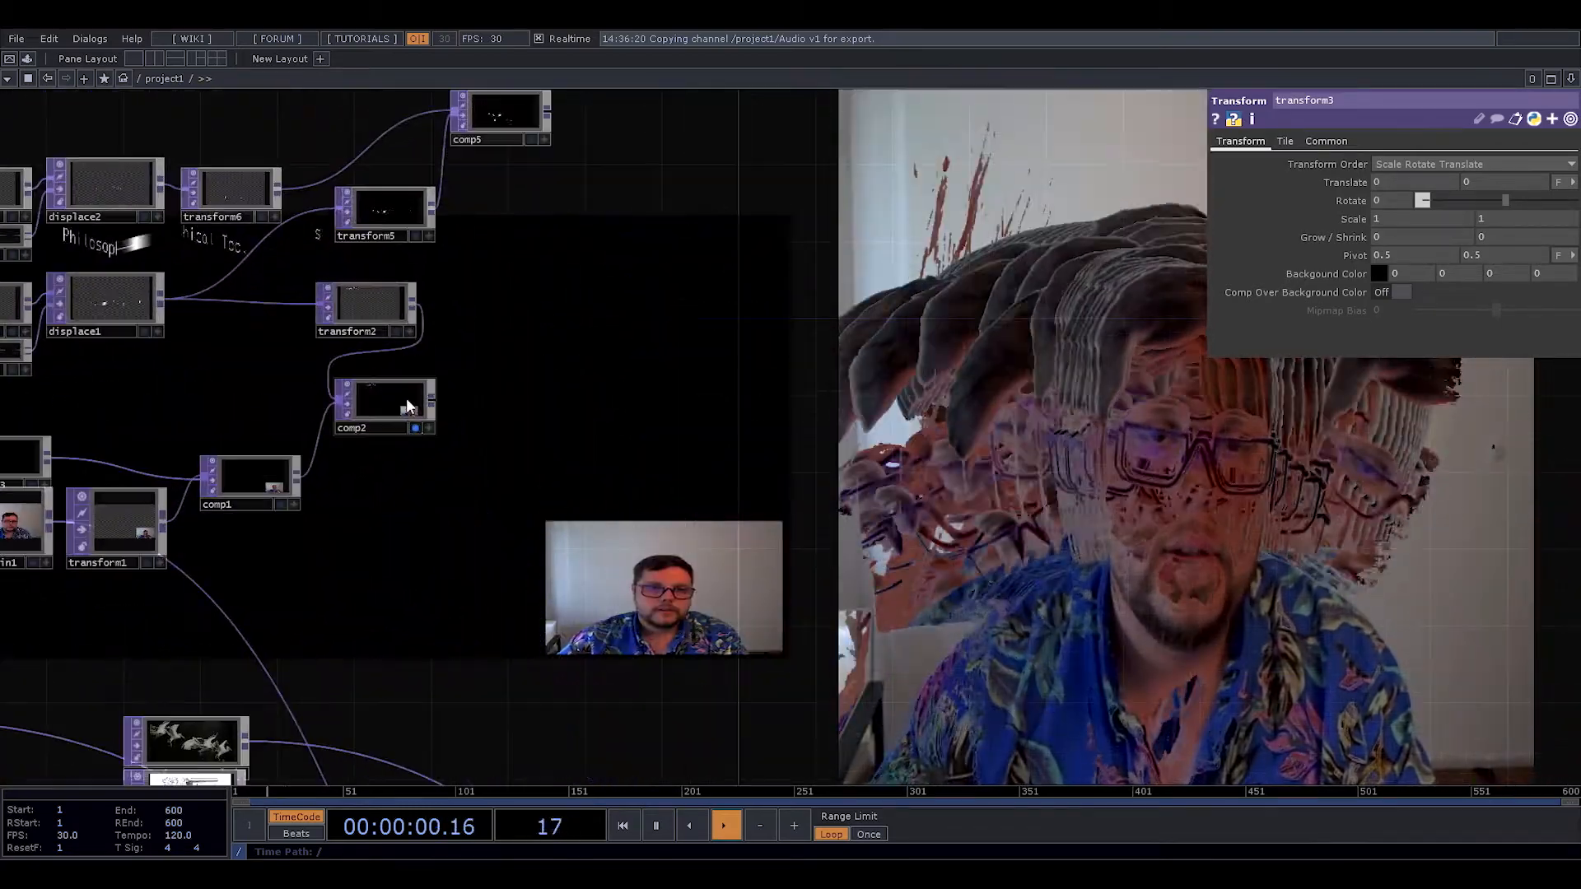
pyautogui.click(414, 427)
# - Select chroma1 together with the rest of the feedback chain and set their Output Resolution to Fit Resolution at 1920 x 1080
pyautogui.moveTo(640, 476); pyautogui.dragTo(543, 165)
pyautogui.scroll(-6, 609, 314)
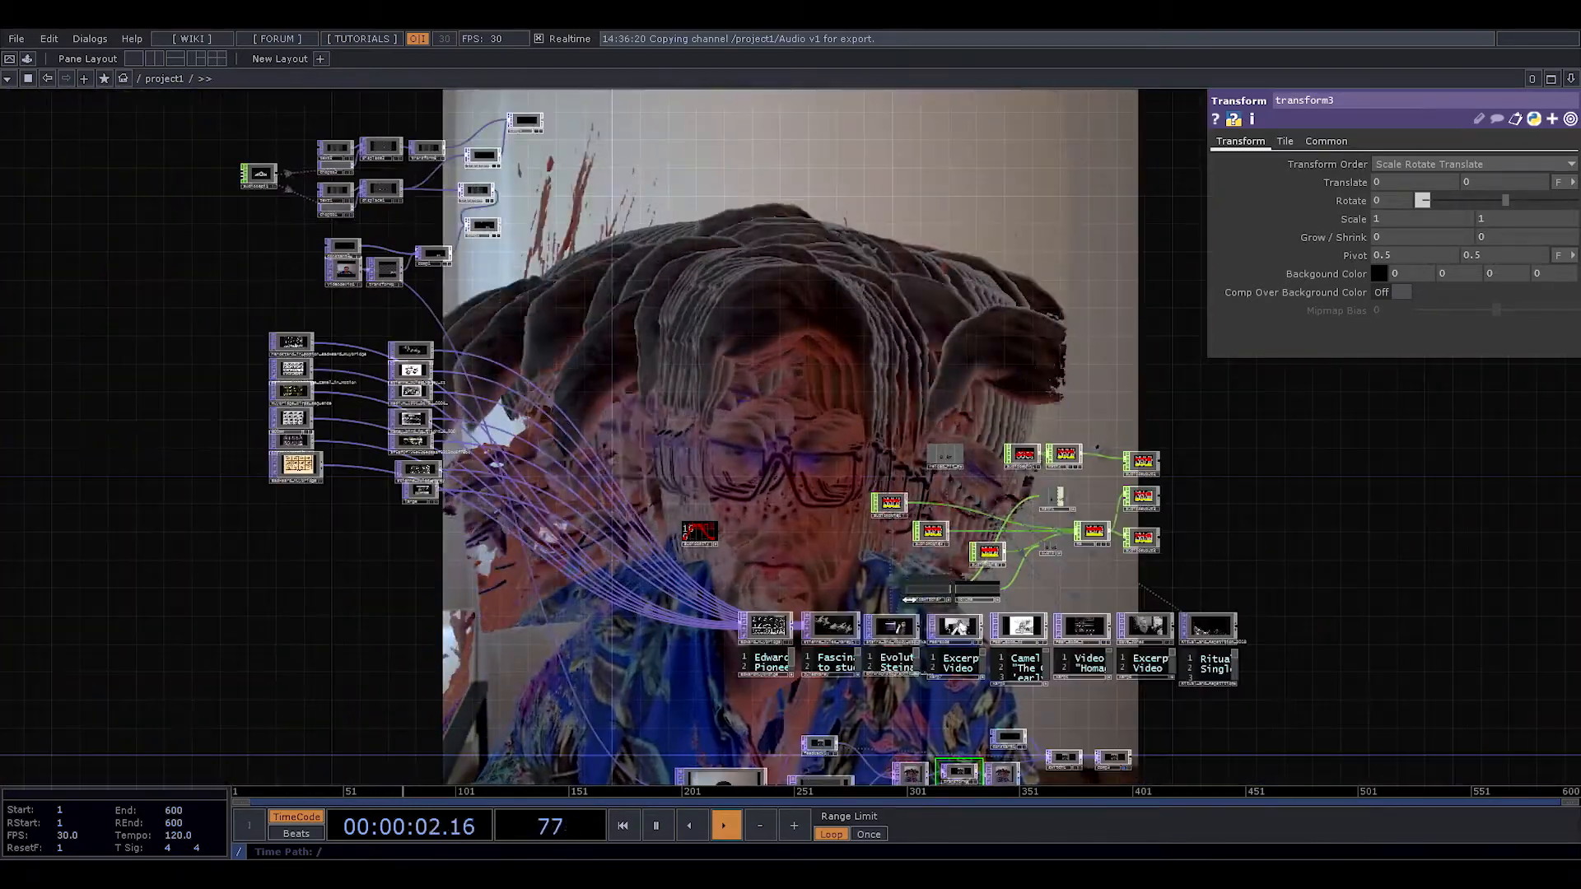
pyautogui.moveTo(860, 693); pyautogui.dragTo(592, 304)
pyautogui.scroll(5, 724, 383)
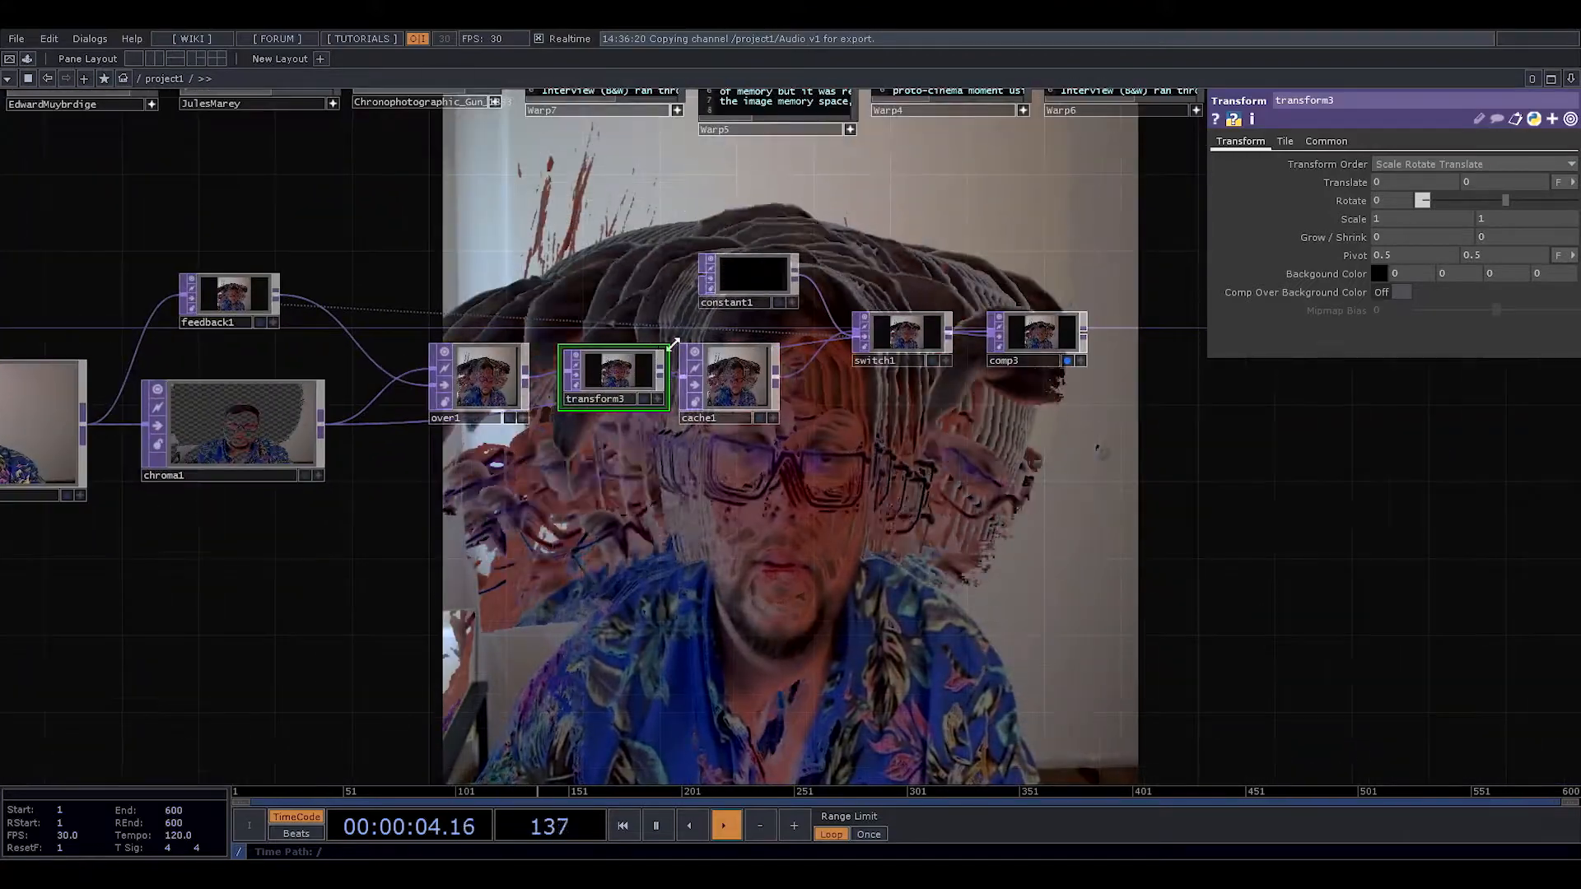
pyautogui.moveTo(638, 535); pyautogui.dragTo(704, 570)
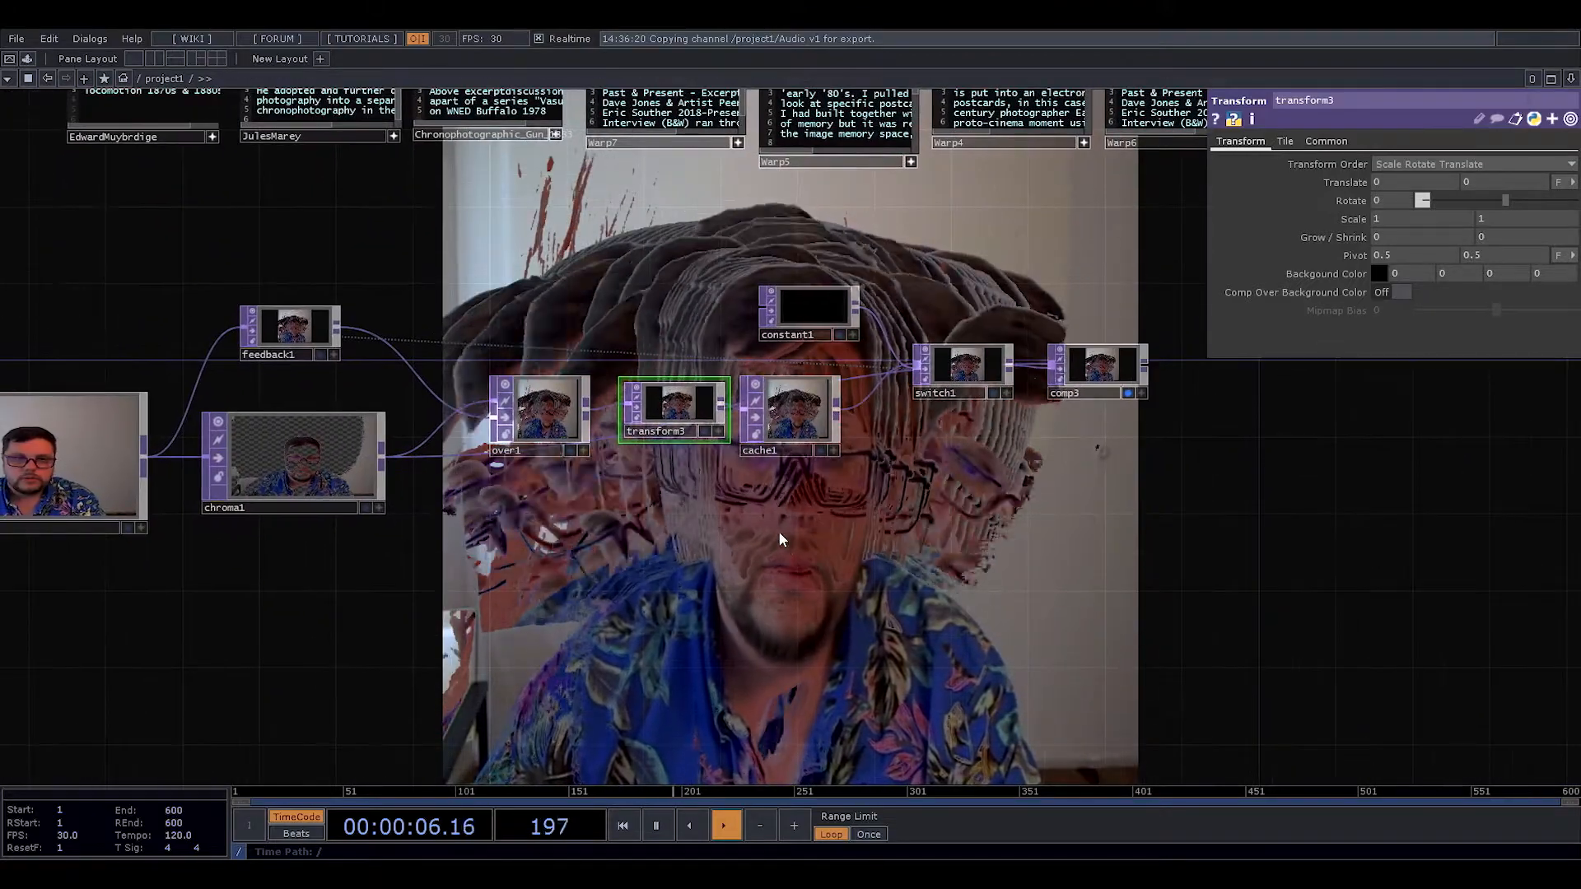
pyautogui.click(337, 506)
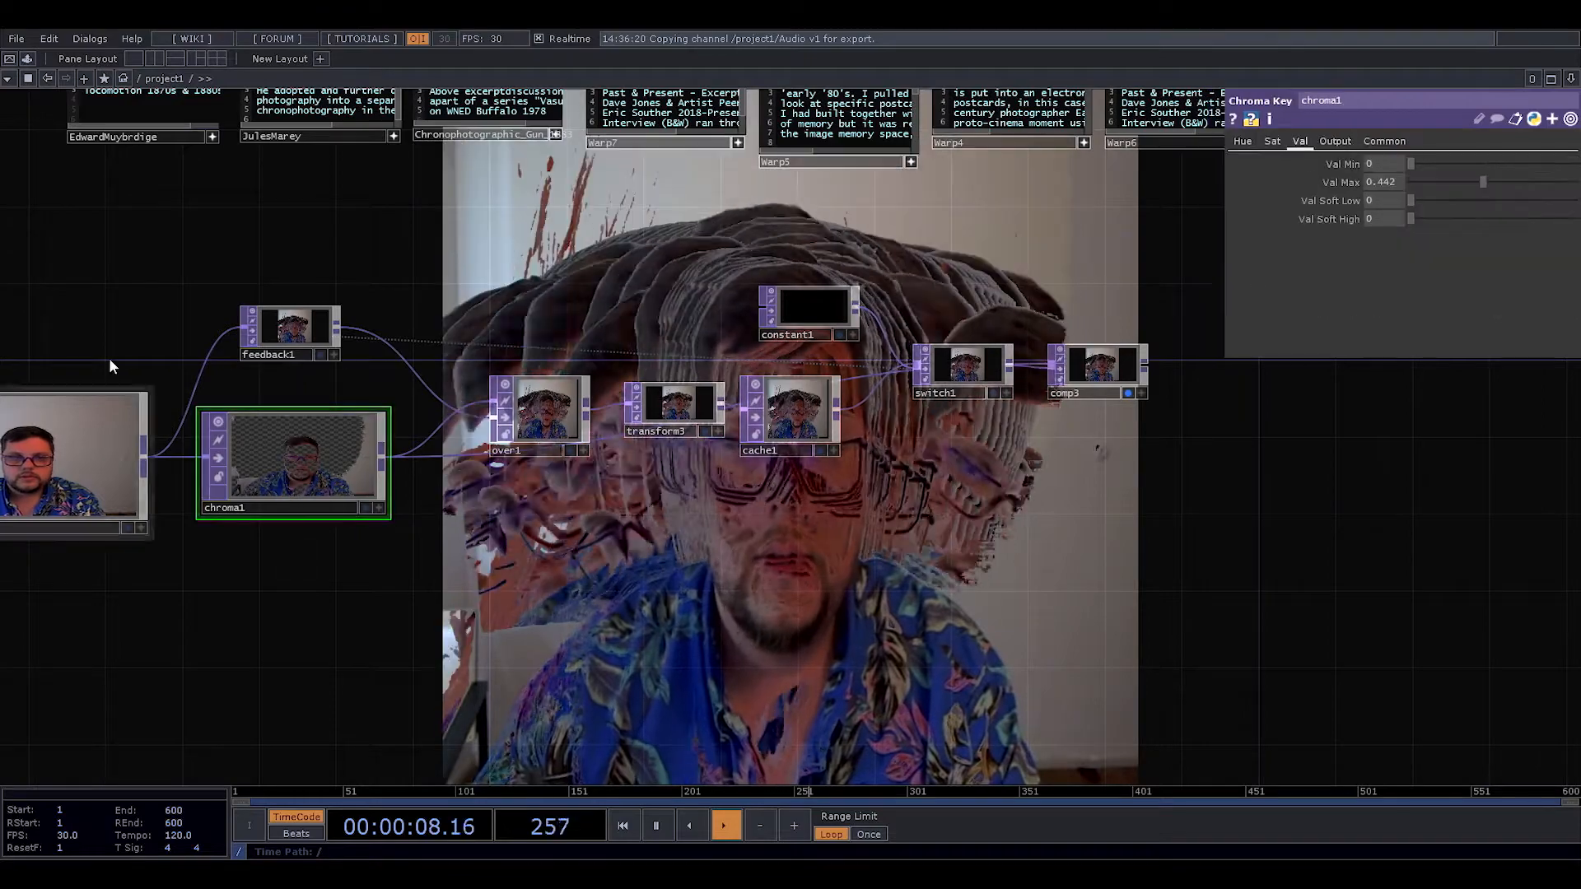
pyautogui.moveTo(91, 328); pyautogui.dragTo(1276, 458)
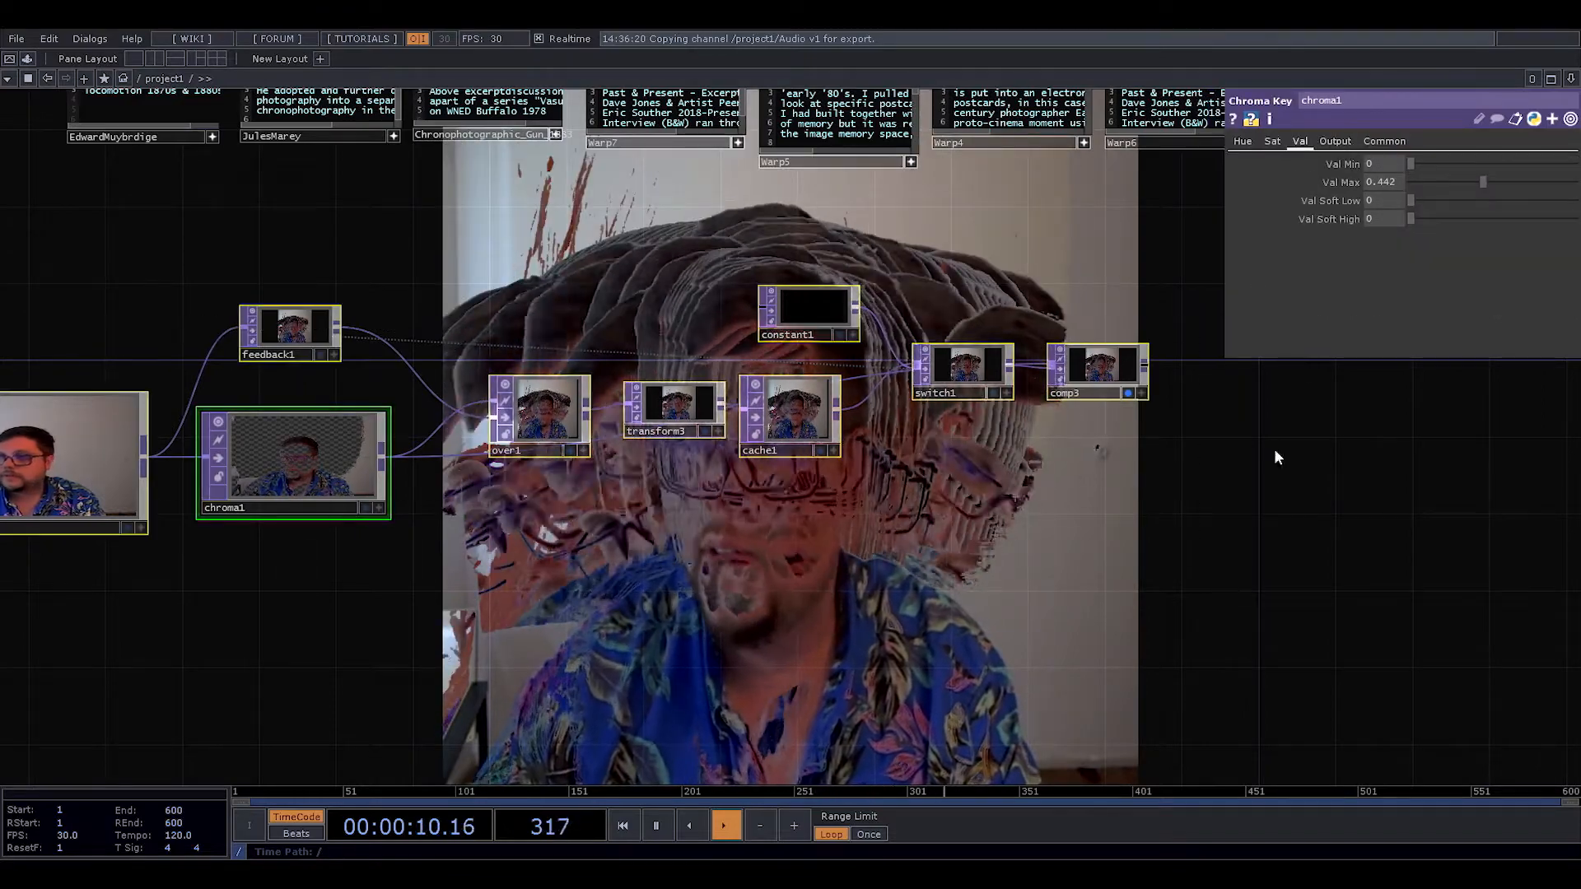
pyautogui.click(1384, 141)
pyautogui.click(1430, 165)
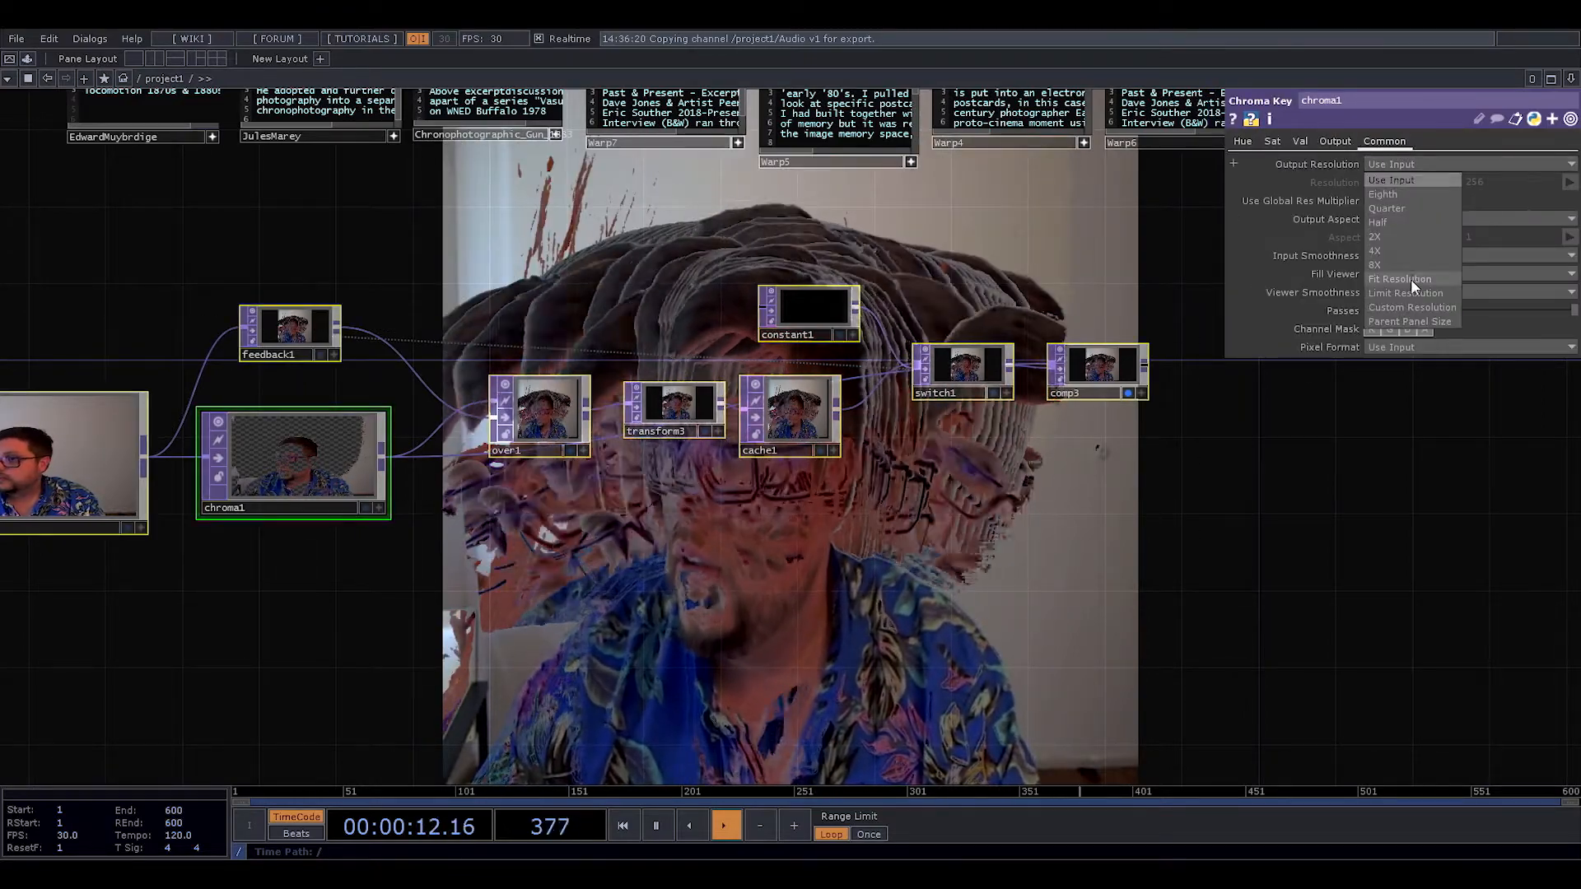
pyautogui.click(1410, 279)
pyautogui.click(1568, 182)
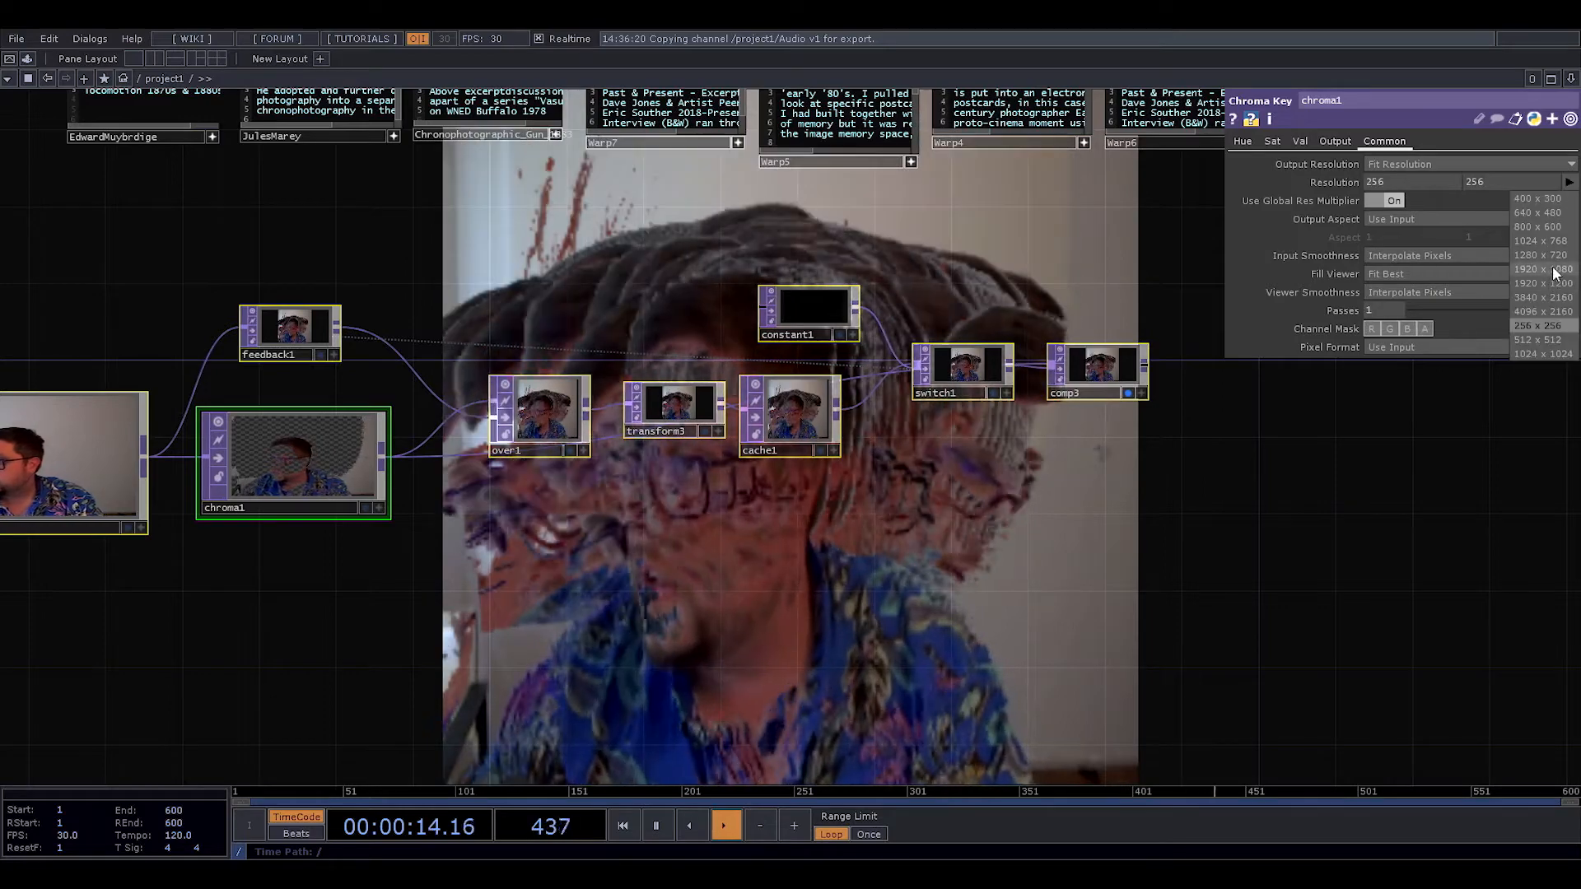
pyautogui.click(1553, 269)
# - Set the Output Aspect of the selected nodes to Custom Aspect at 16 x 9
pyautogui.click(1416, 273)
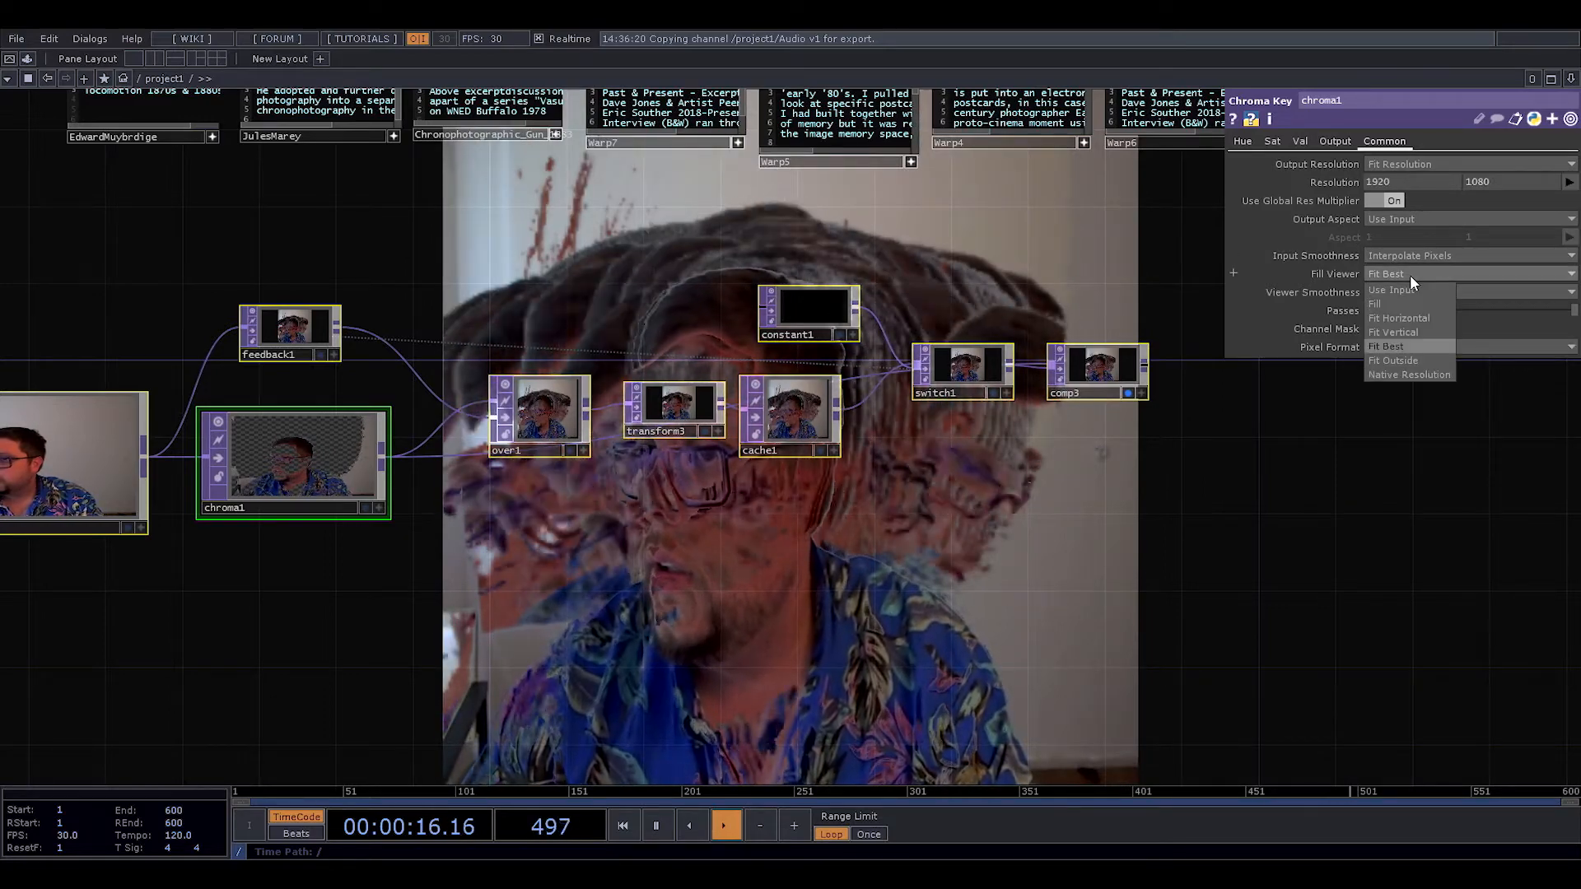
pyautogui.click(1409, 275)
pyautogui.click(1397, 217)
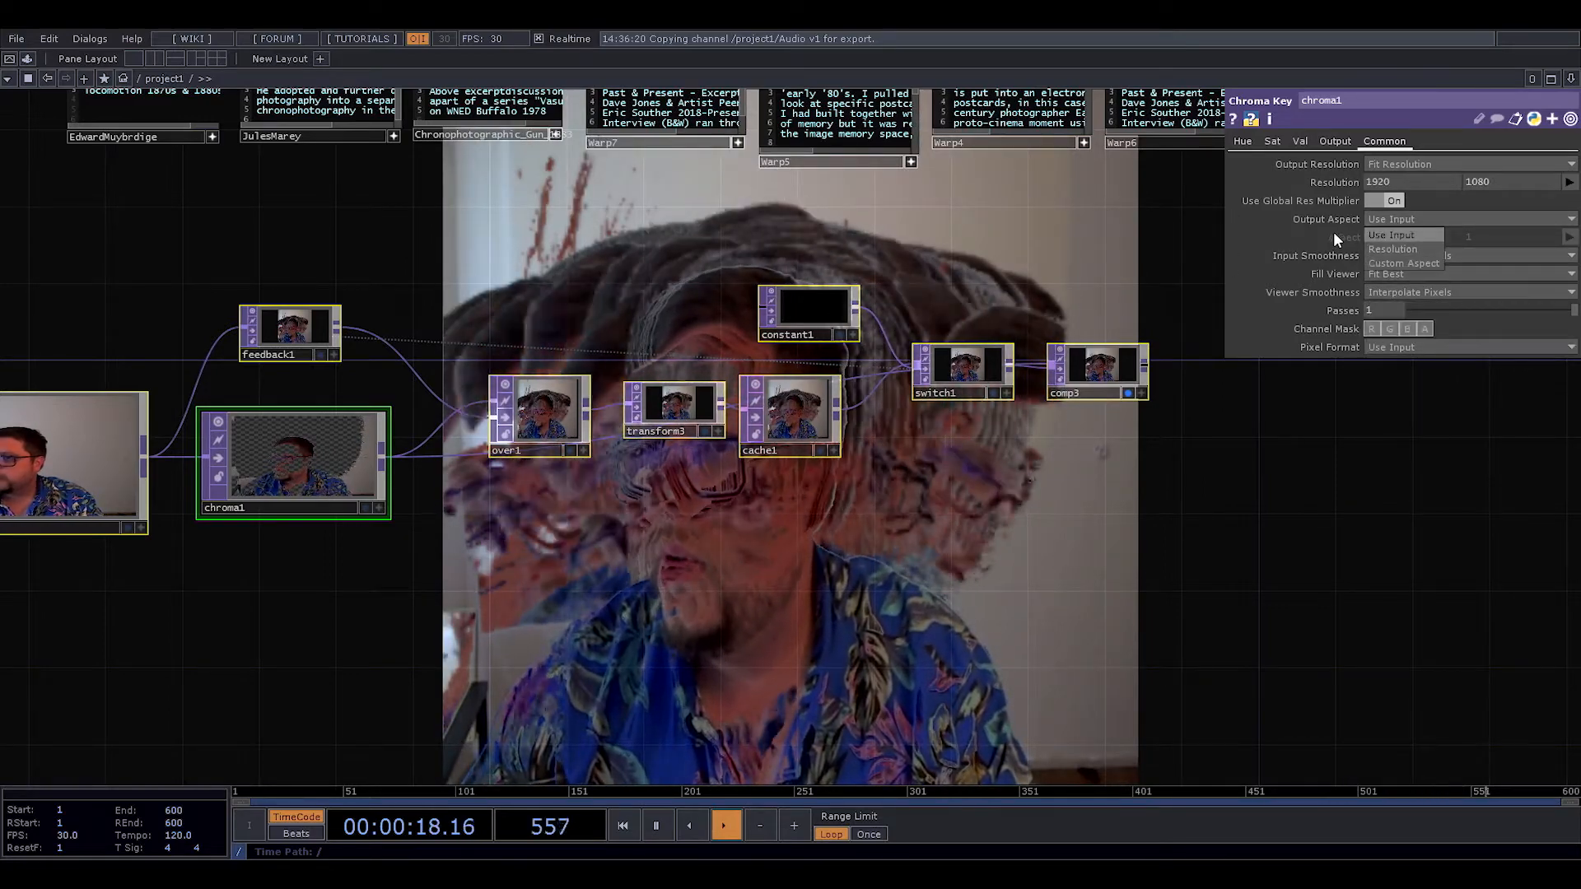
pyautogui.click(1398, 264)
pyautogui.click(1568, 236)
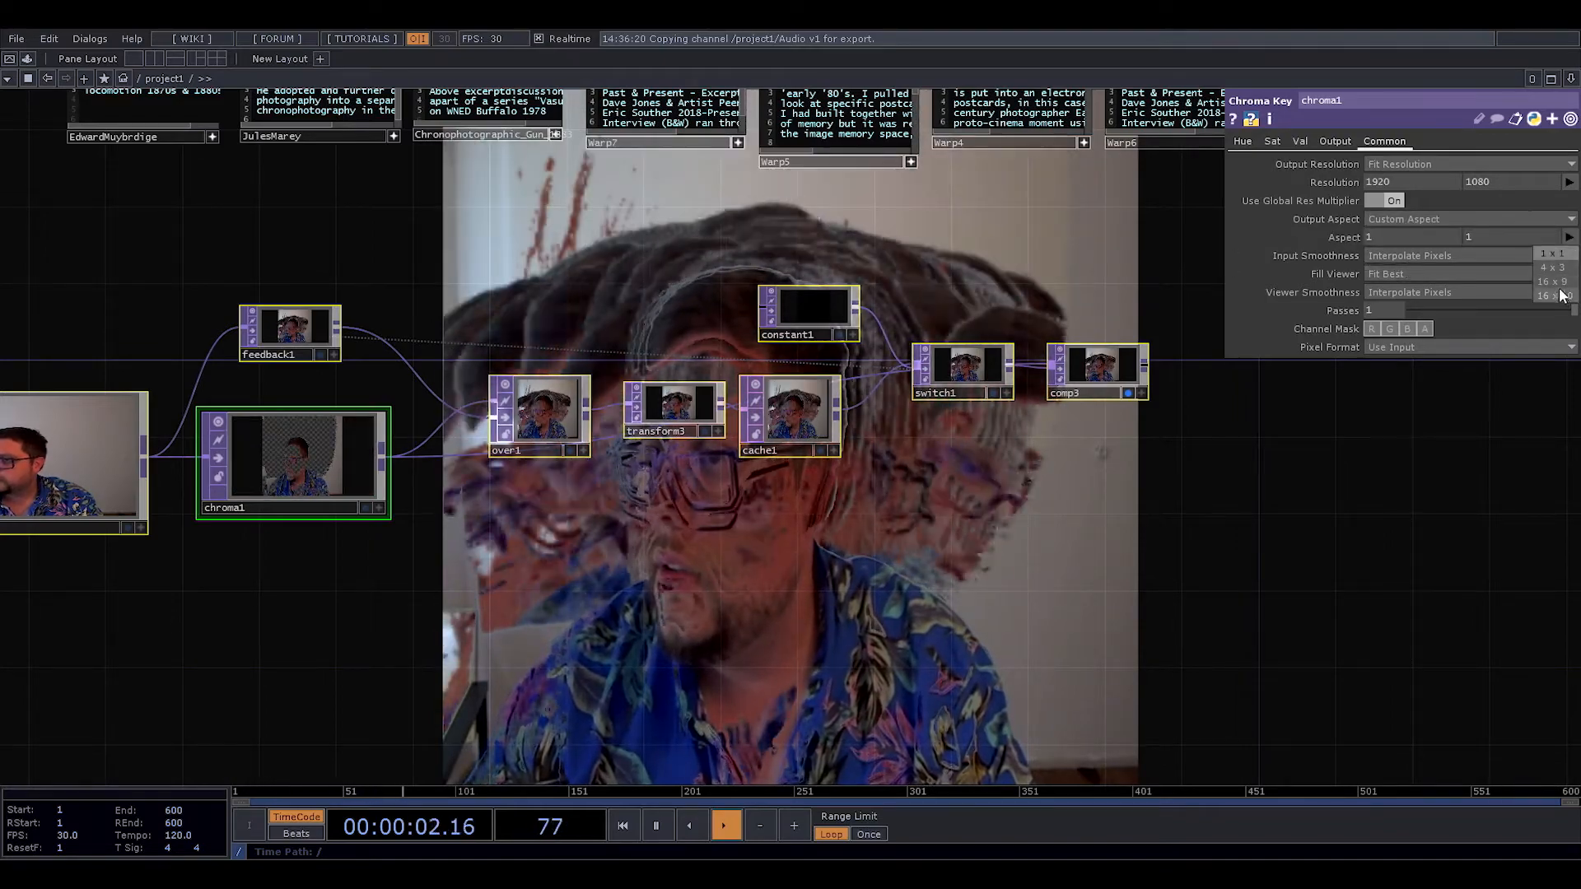
pyautogui.click(1553, 282)
# - Resize cache1's node to fit its wide image and move it a little farther from transform3
pyautogui.scroll(2, 912, 452)
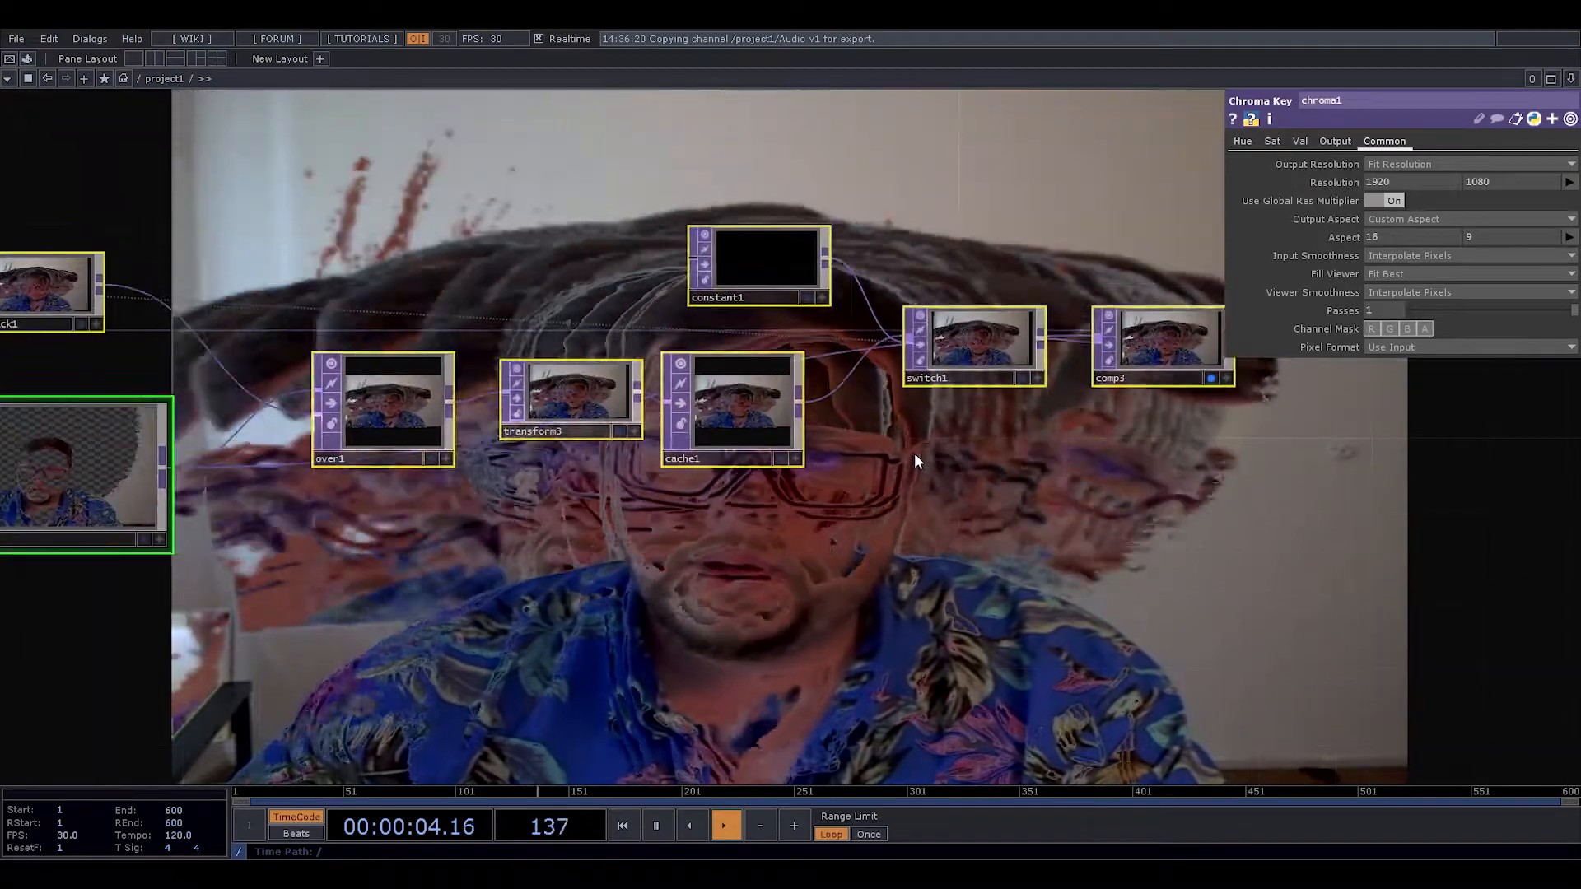
pyautogui.scroll(3, 875, 474)
pyautogui.moveTo(923, 482); pyautogui.dragTo(1070, 533)
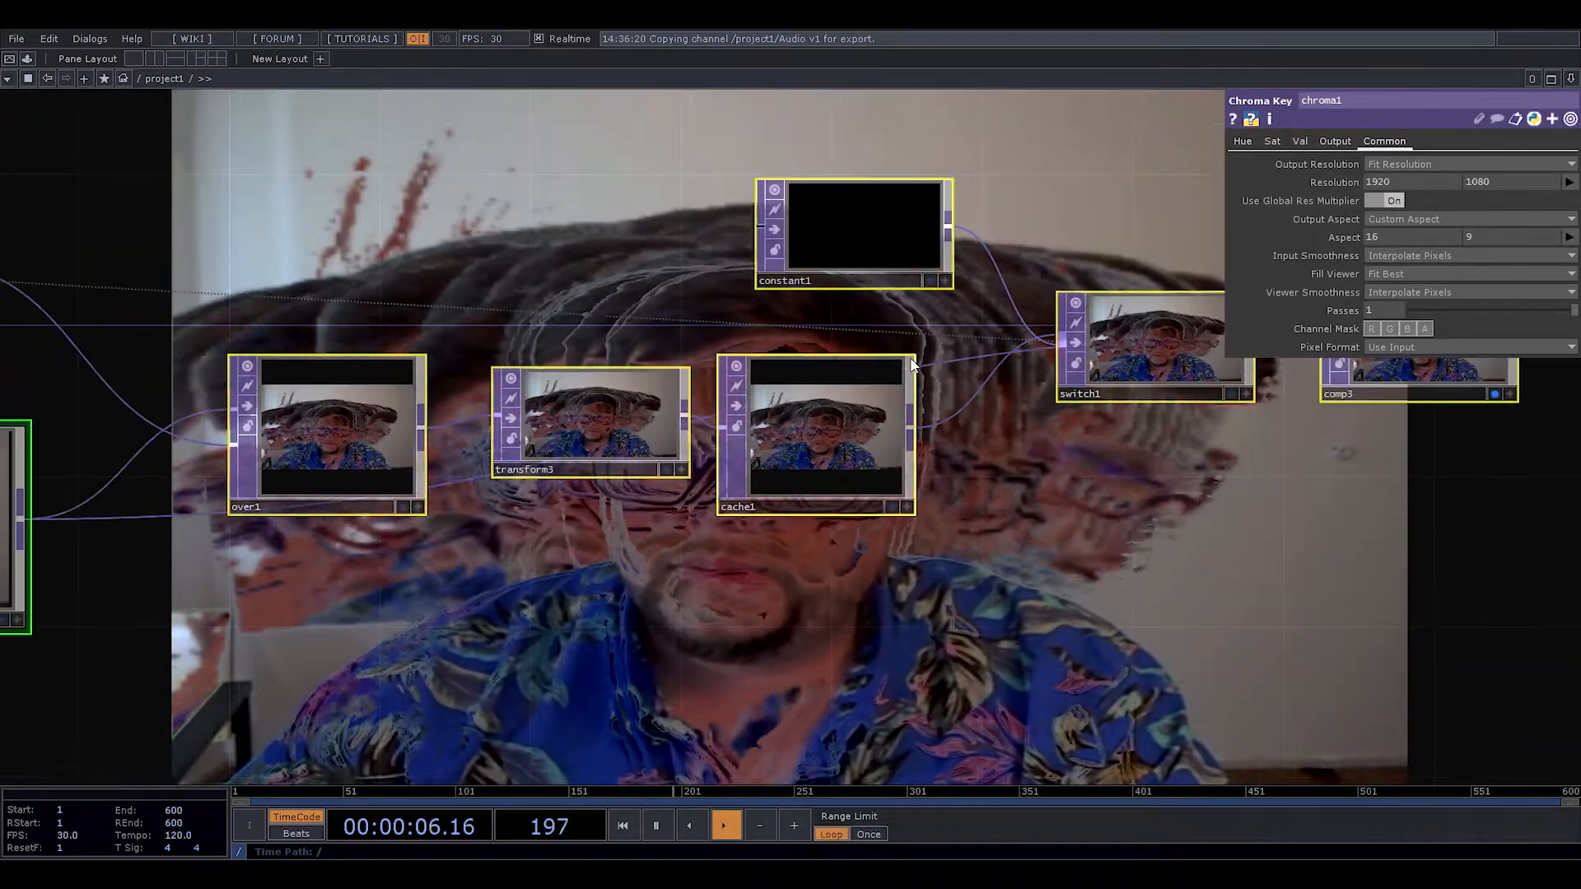
pyautogui.moveTo(910, 359); pyautogui.dragTo(910, 444)
pyautogui.moveTo(849, 522); pyautogui.dragTo(923, 481)
pyautogui.moveTo(835, 422); pyautogui.dragTo(871, 423)
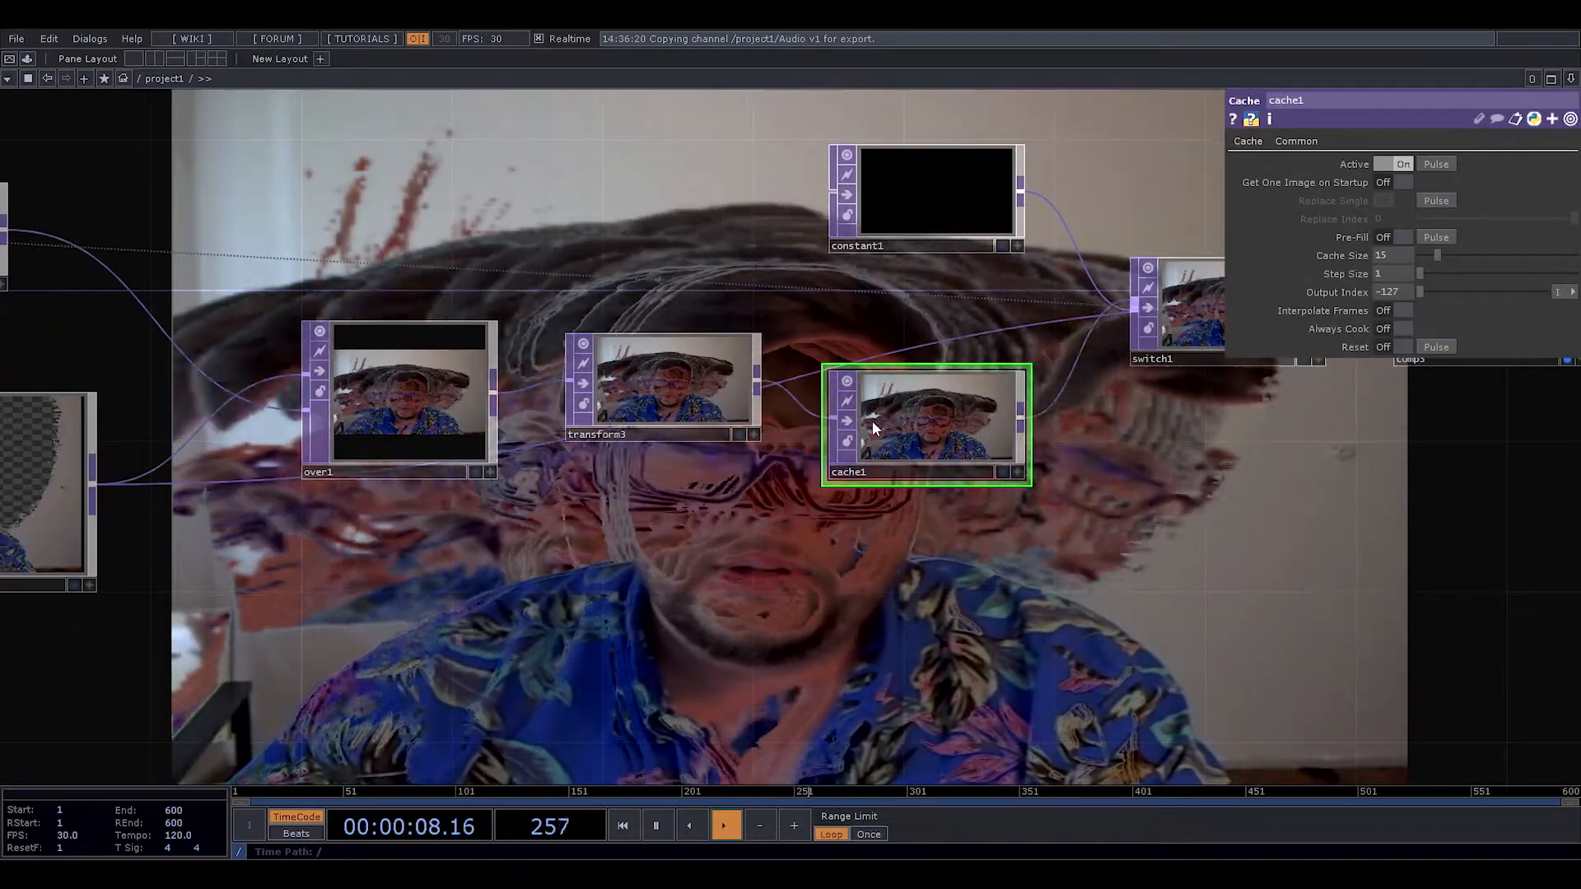
# - Reduce transform3's Scale uniformly to 0.812 on both axes while watching the feedback in the background
pyautogui.click(658, 377)
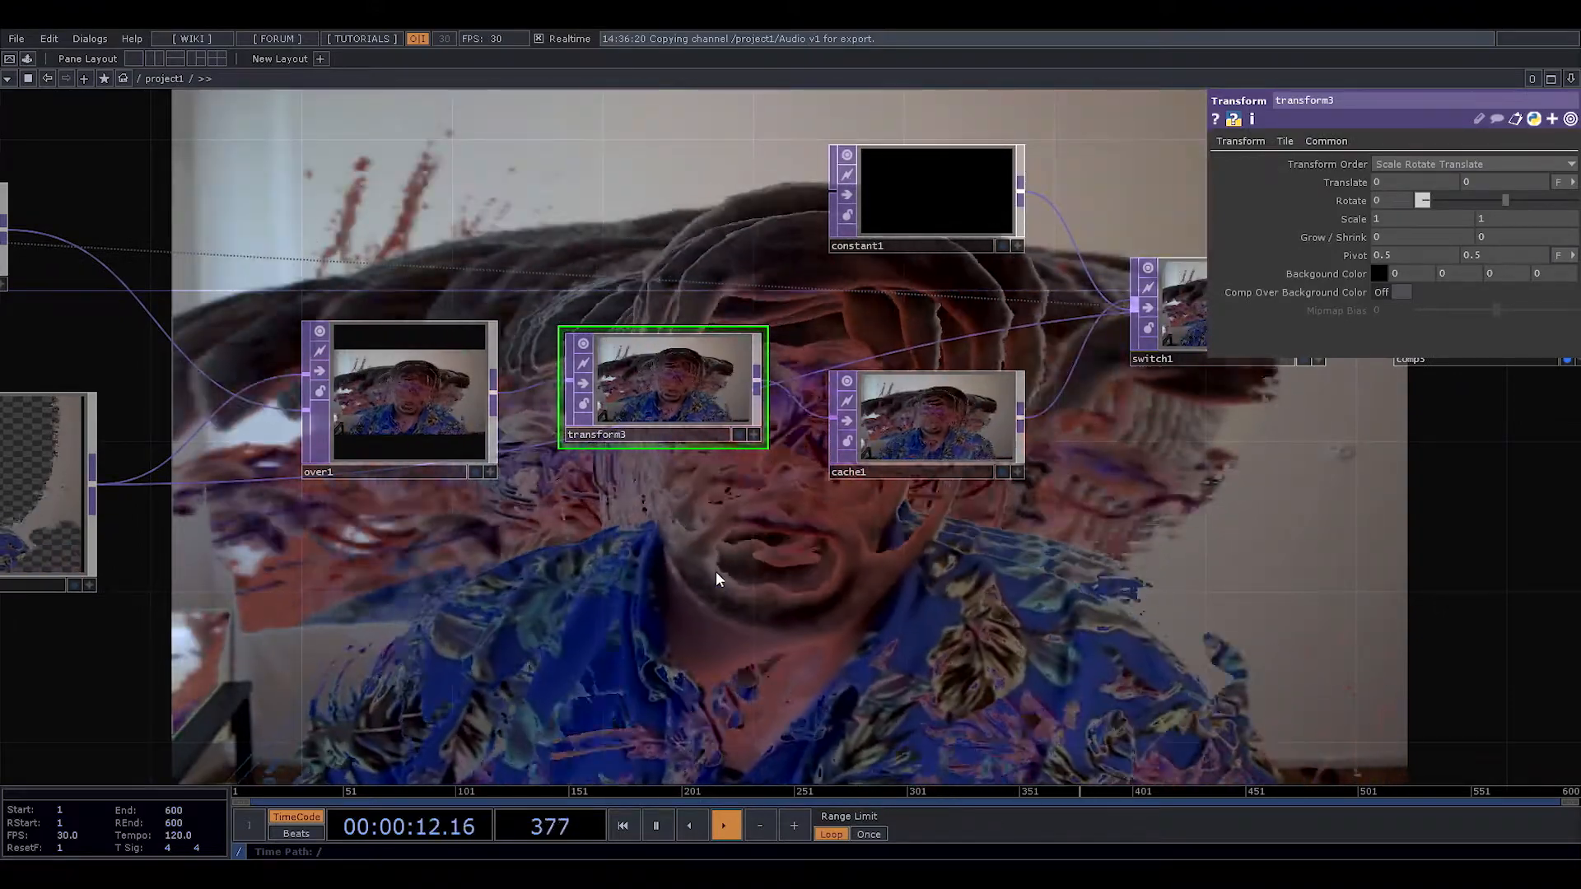
pyautogui.scroll(-3, 732, 563)
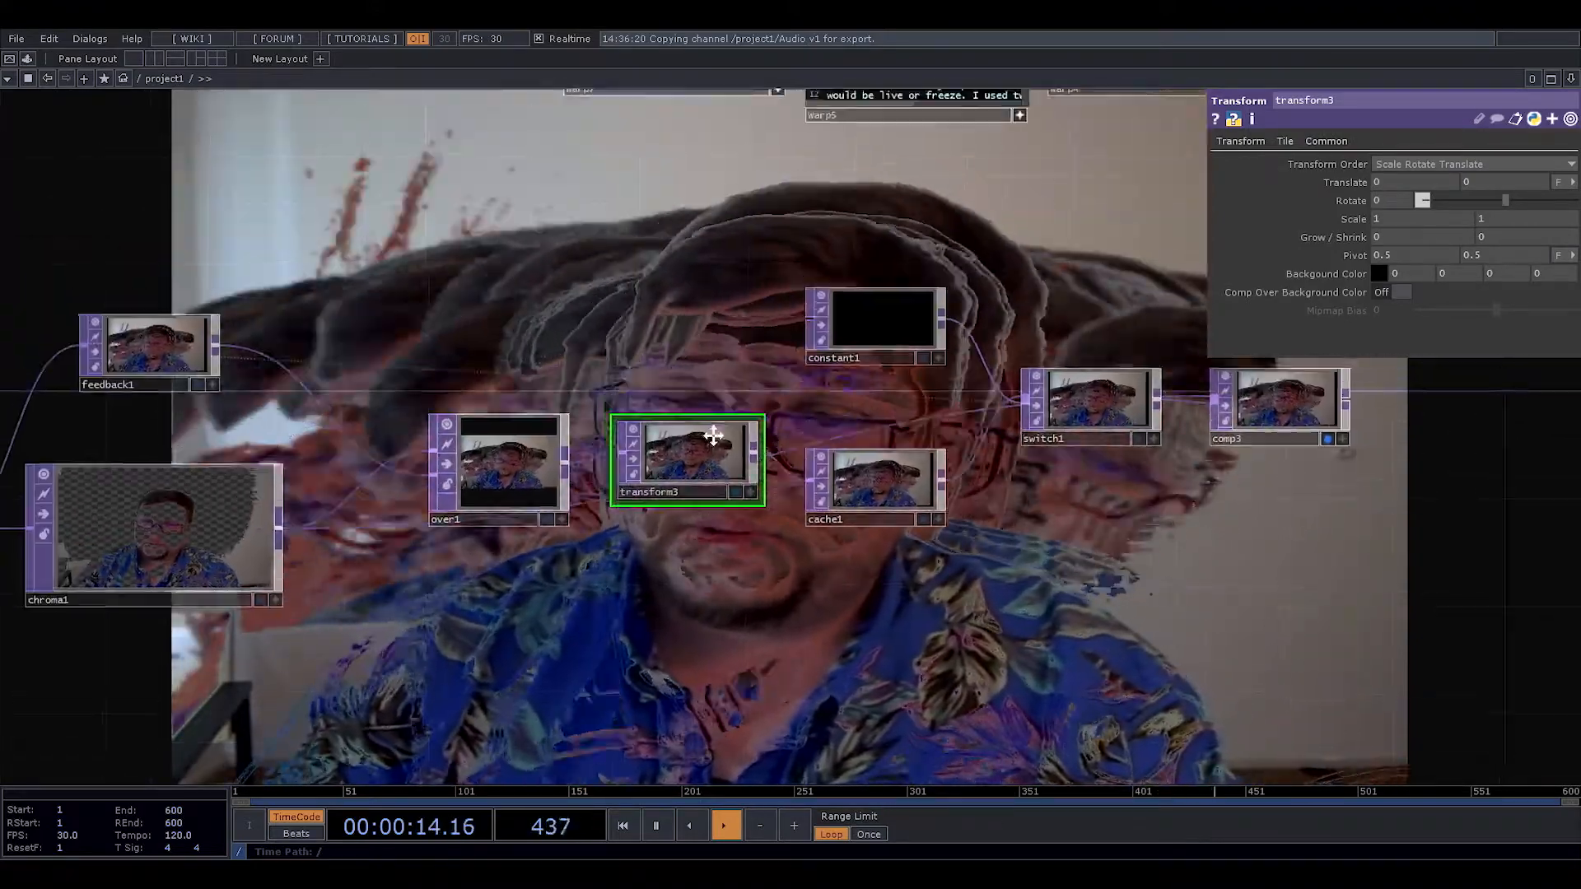
pyautogui.moveTo(713, 435); pyautogui.dragTo(722, 538)
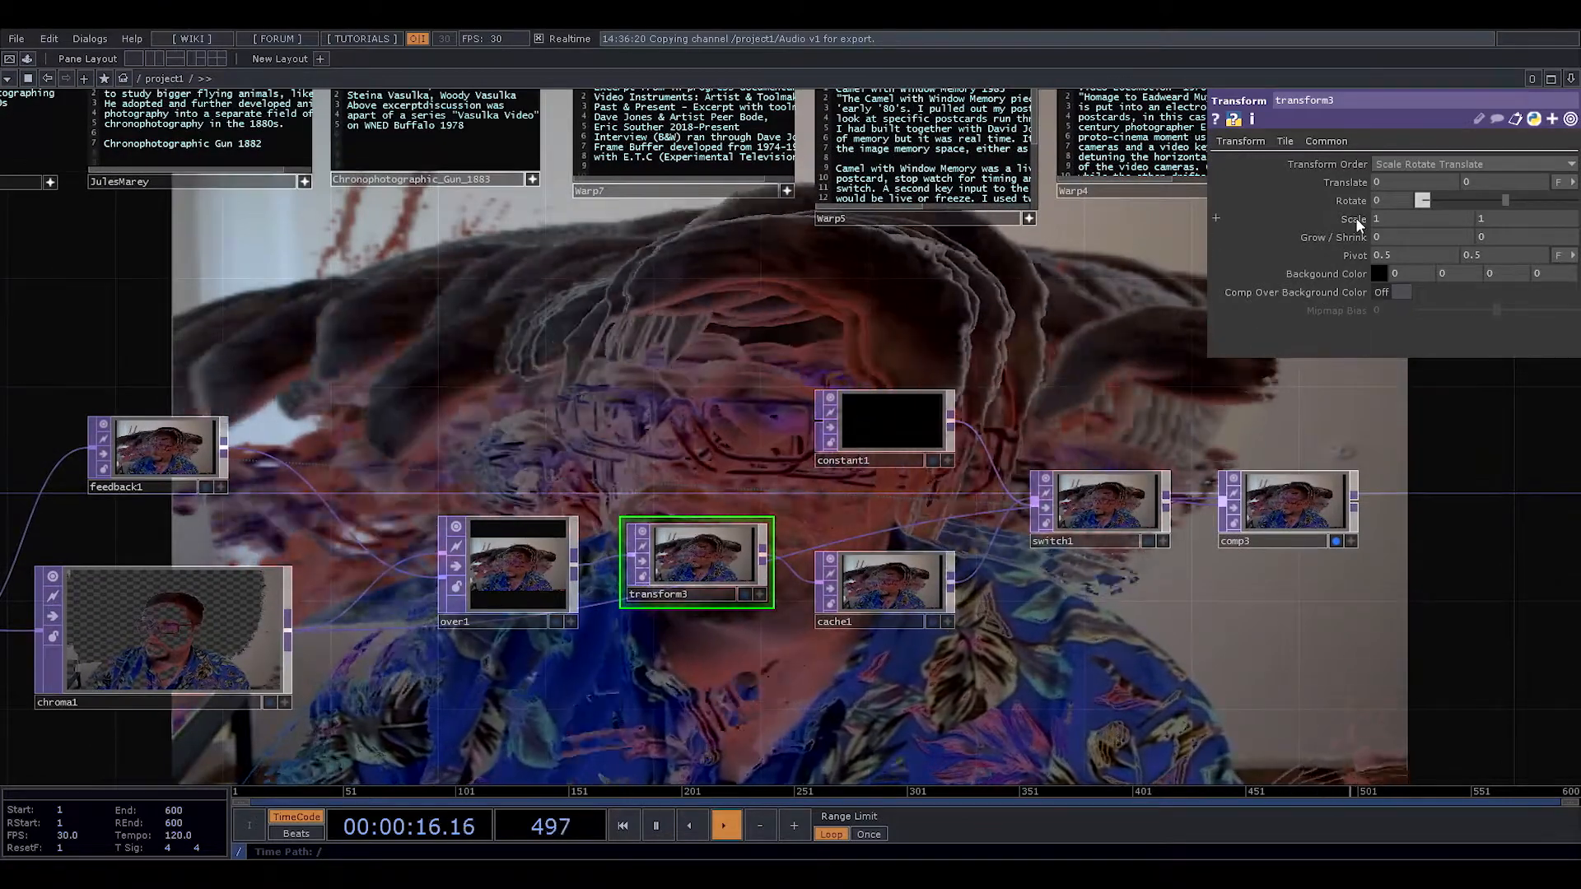
pyautogui.moveTo(1355, 217)
pyautogui.mouseDown(button='middle')
pyautogui.moveTo(1351, 253)
pyautogui.moveTo(1347, 191)
pyautogui.moveTo(1354, 220)
pyautogui.mouseUp(button='middle')
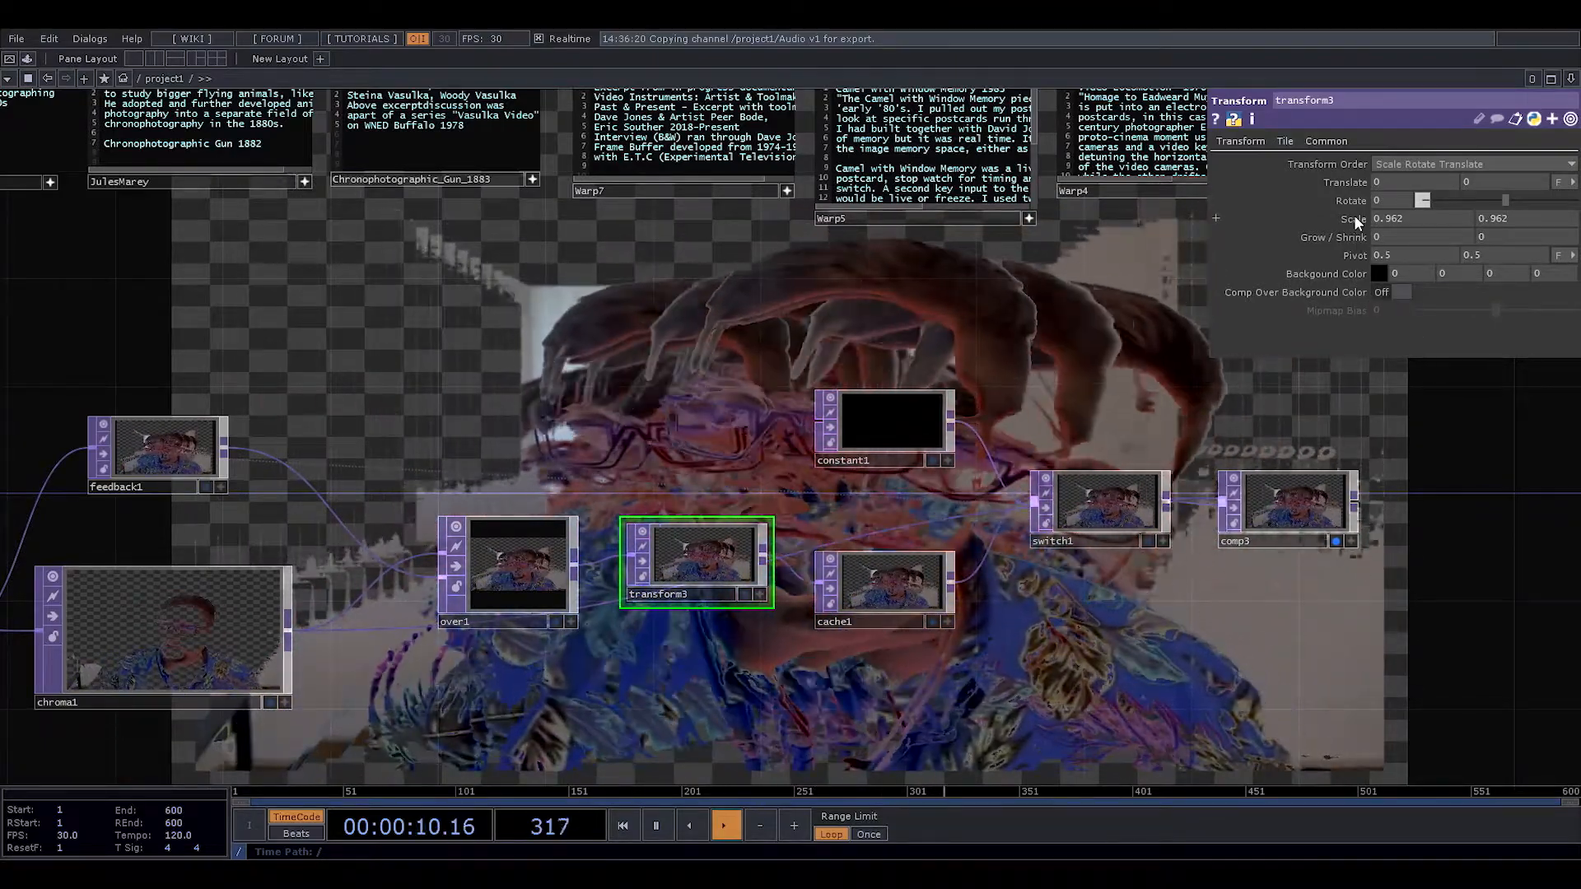
pyautogui.moveTo(1353, 221); pyautogui.dragTo(1350, 192)
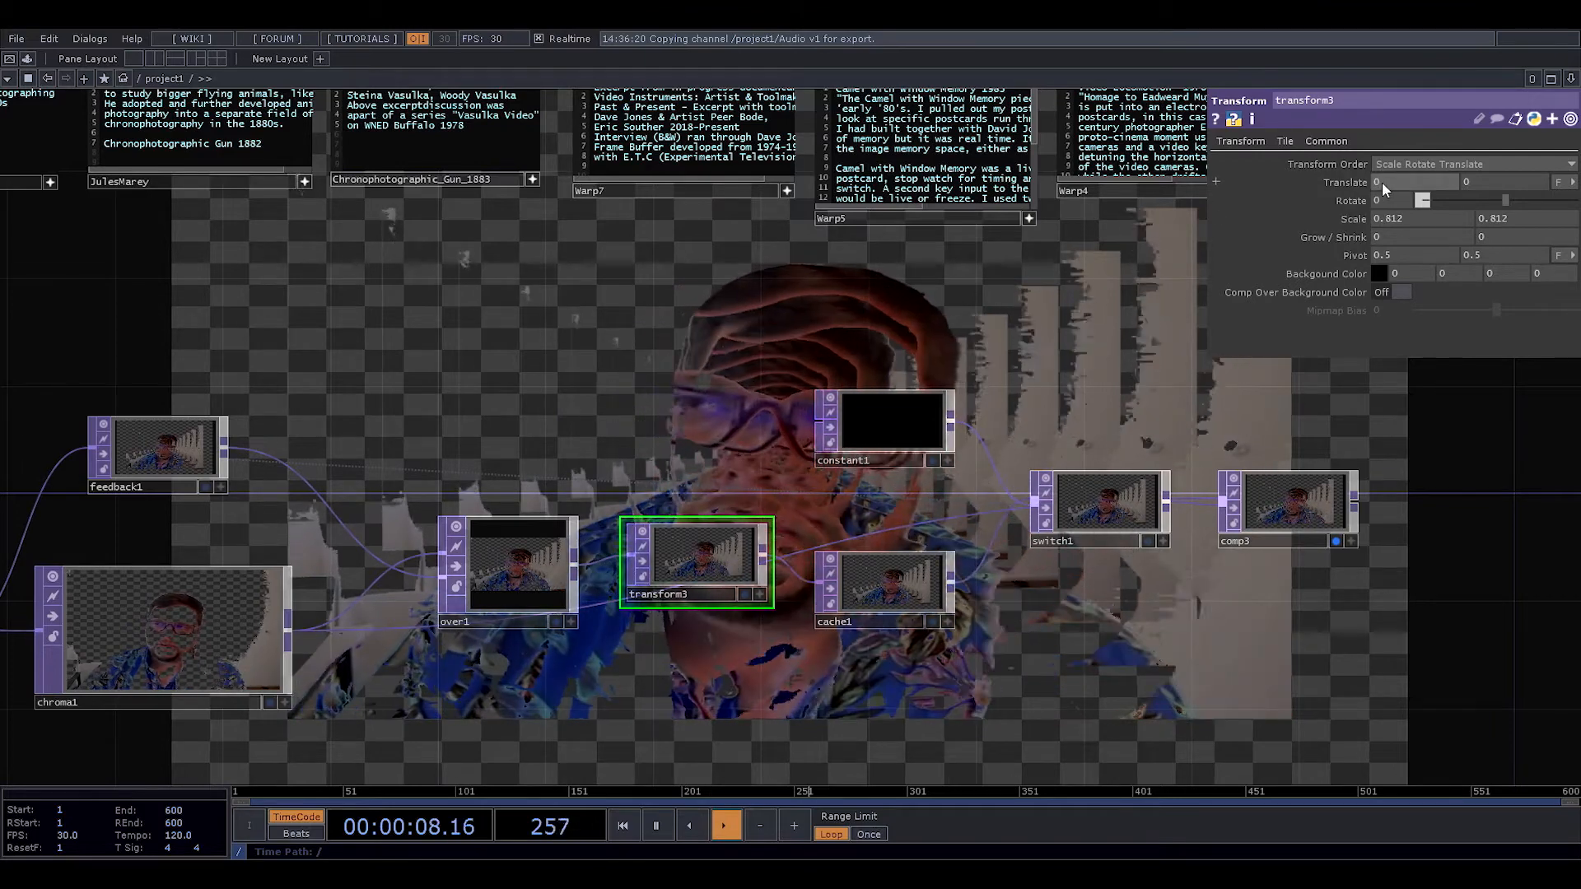
# - Offset transform3's Translate to 0.062 and -0.001 while watching how the feedback trails shift
pyautogui.moveTo(1384, 181); pyautogui.dragTo(1417, 182, button='middle')
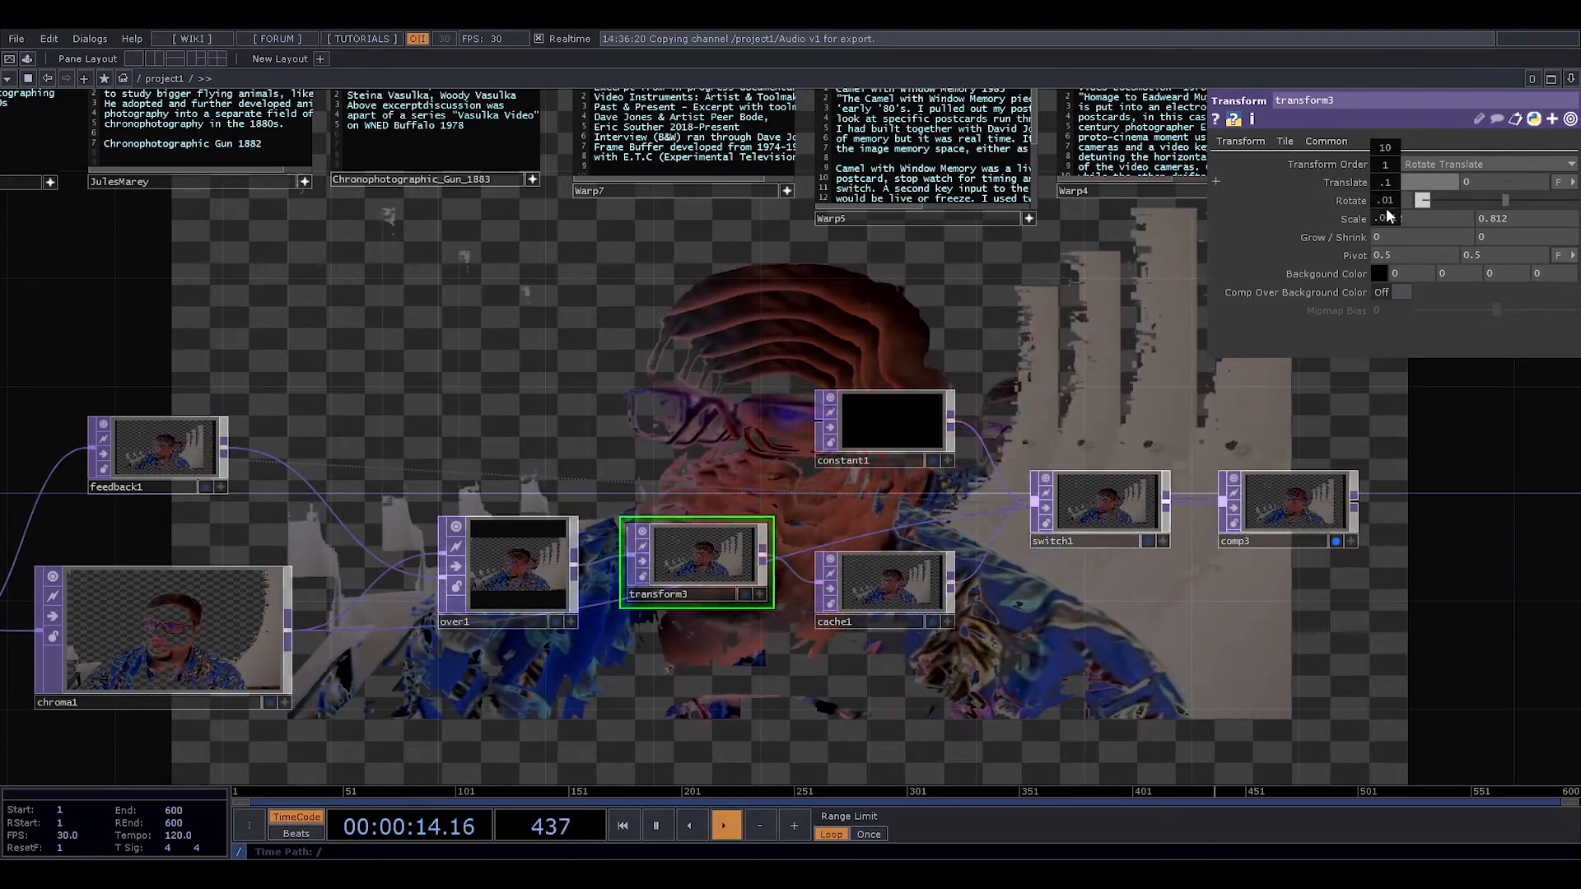
pyautogui.moveTo(1395, 217); pyautogui.dragTo(1413, 215, button='middle')
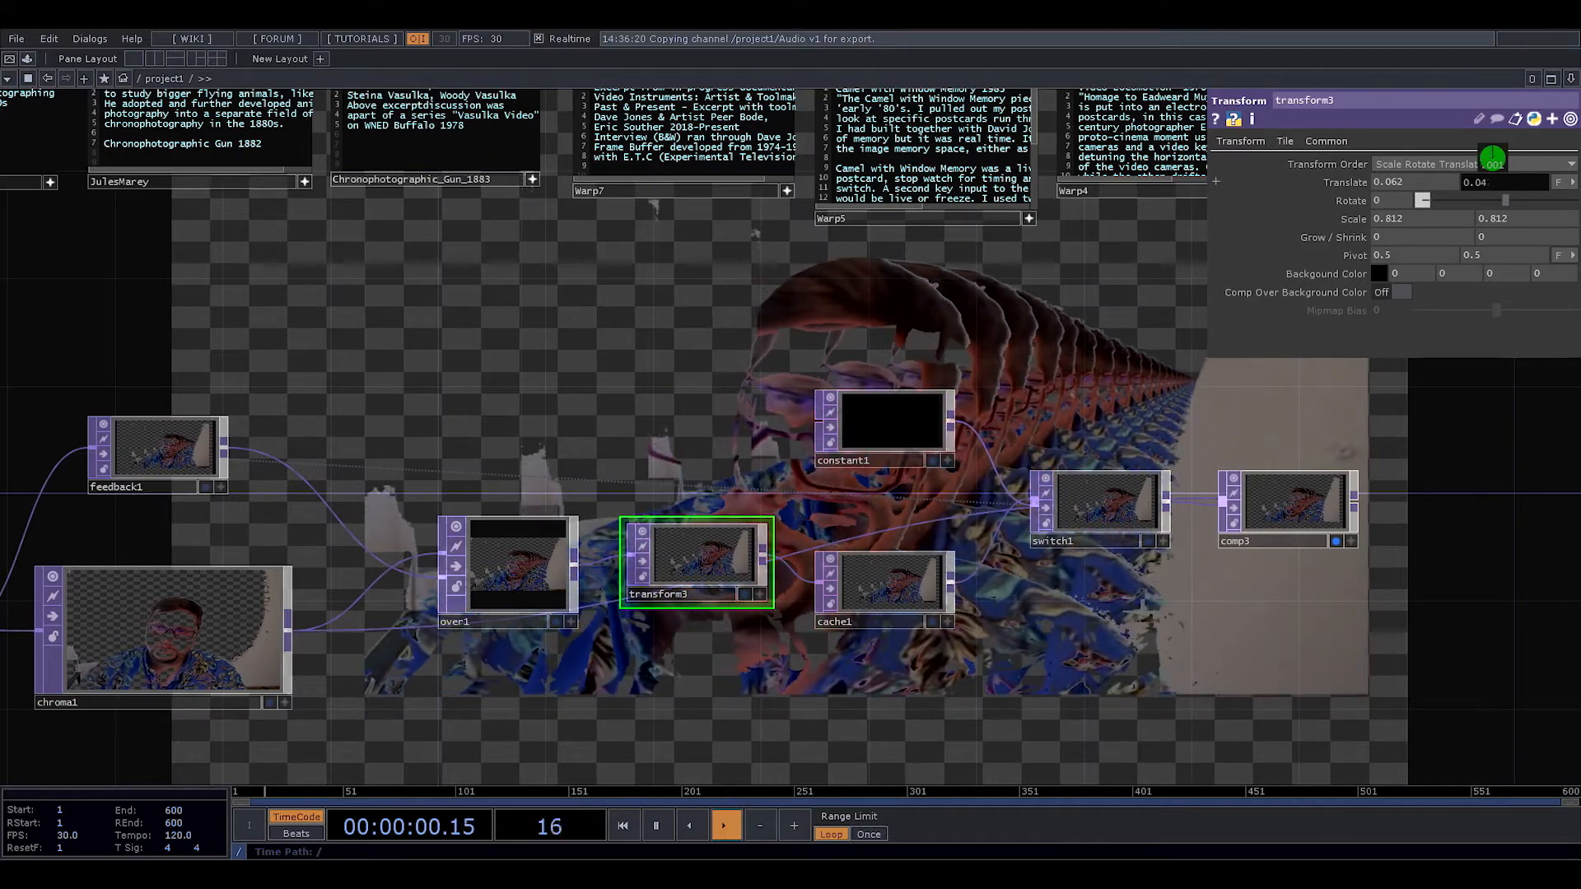
pyautogui.moveTo(1493, 156); pyautogui.dragTo(1492, 156)
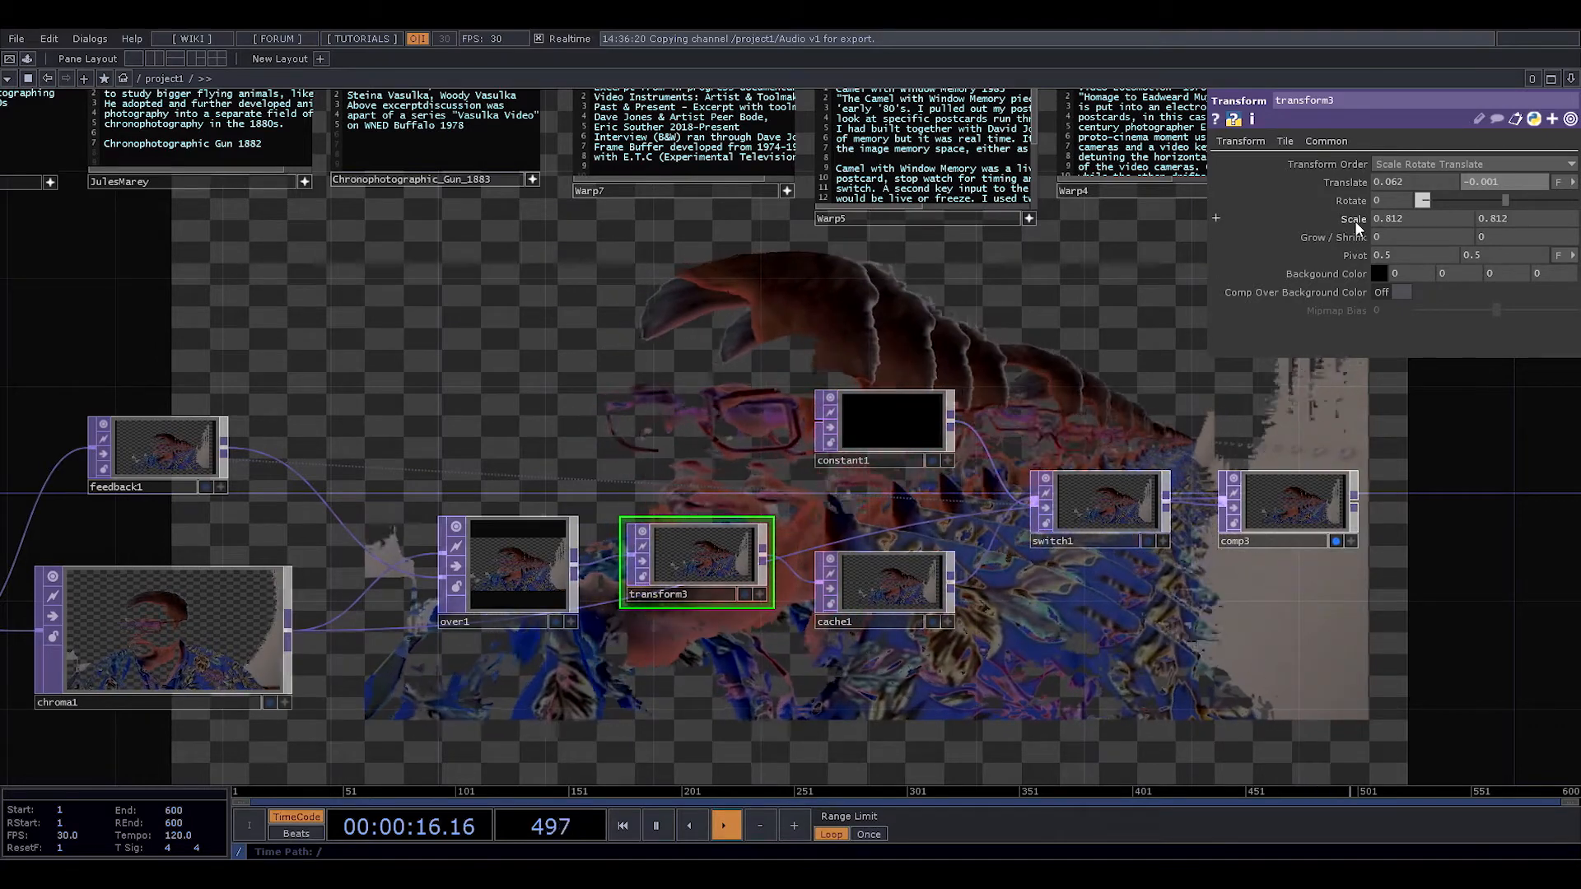
# - Return transform3's Translate to 0 on both axes and raise its Scale uniformly to 1.215
pyautogui.moveTo(1356, 219)
pyautogui.mouseDown(button='middle')
pyautogui.moveTo(1350, 250)
pyautogui.moveTo(1358, 188)
pyautogui.mouseUp(button='middle')
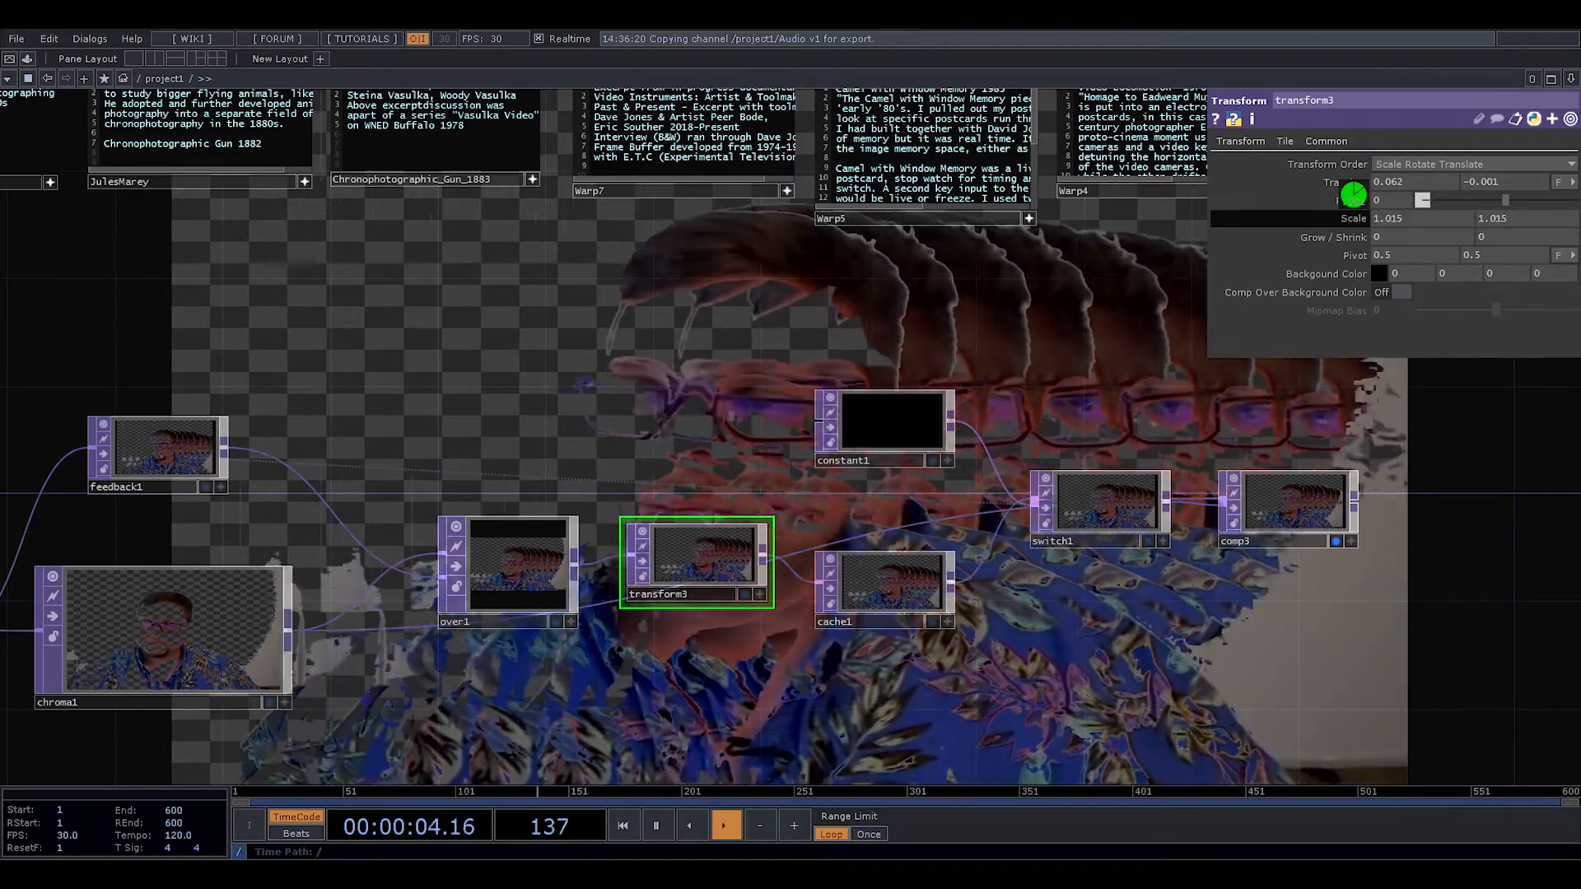
pyautogui.moveTo(1413, 183); pyautogui.dragTo(1413, 158, button='middle')
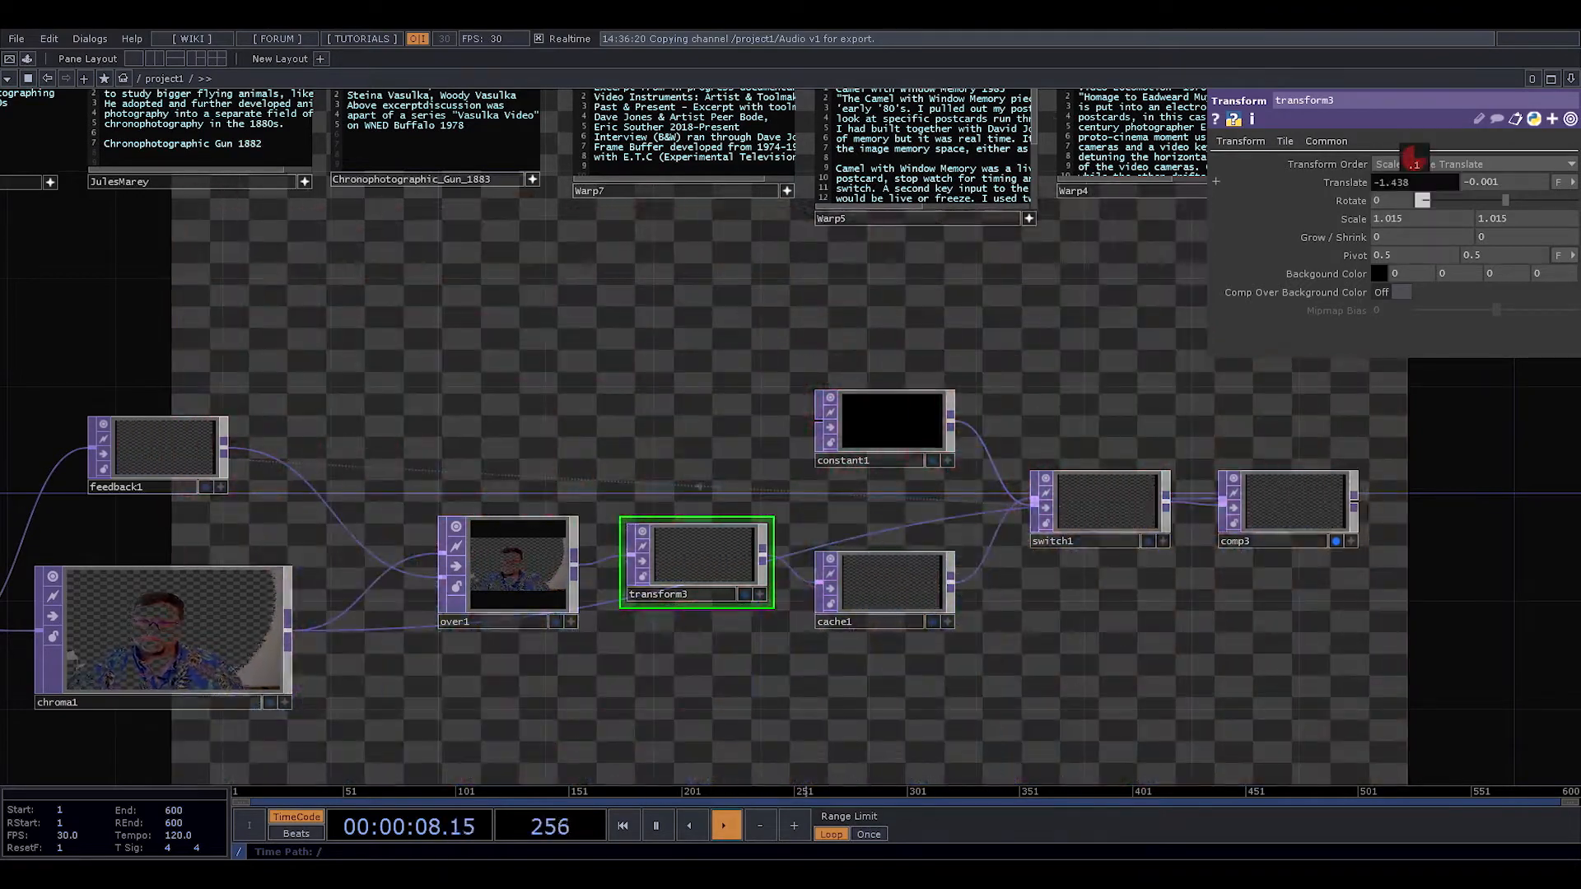
pyautogui.click(1500, 183)
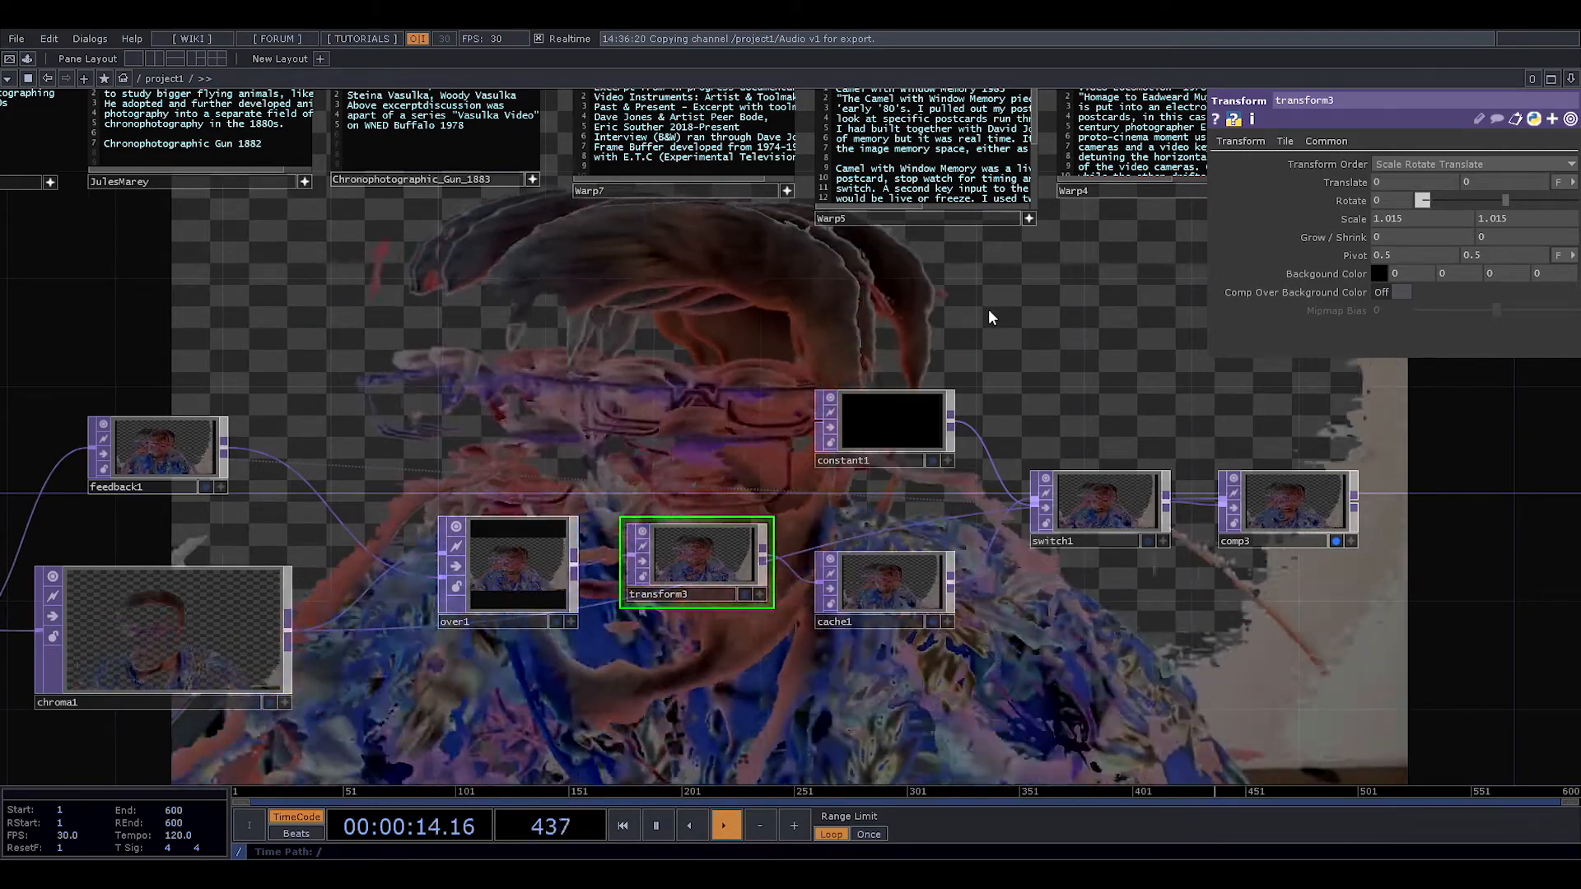
pyautogui.moveTo(1355, 216); pyautogui.dragTo(1395, 188, button='middle')
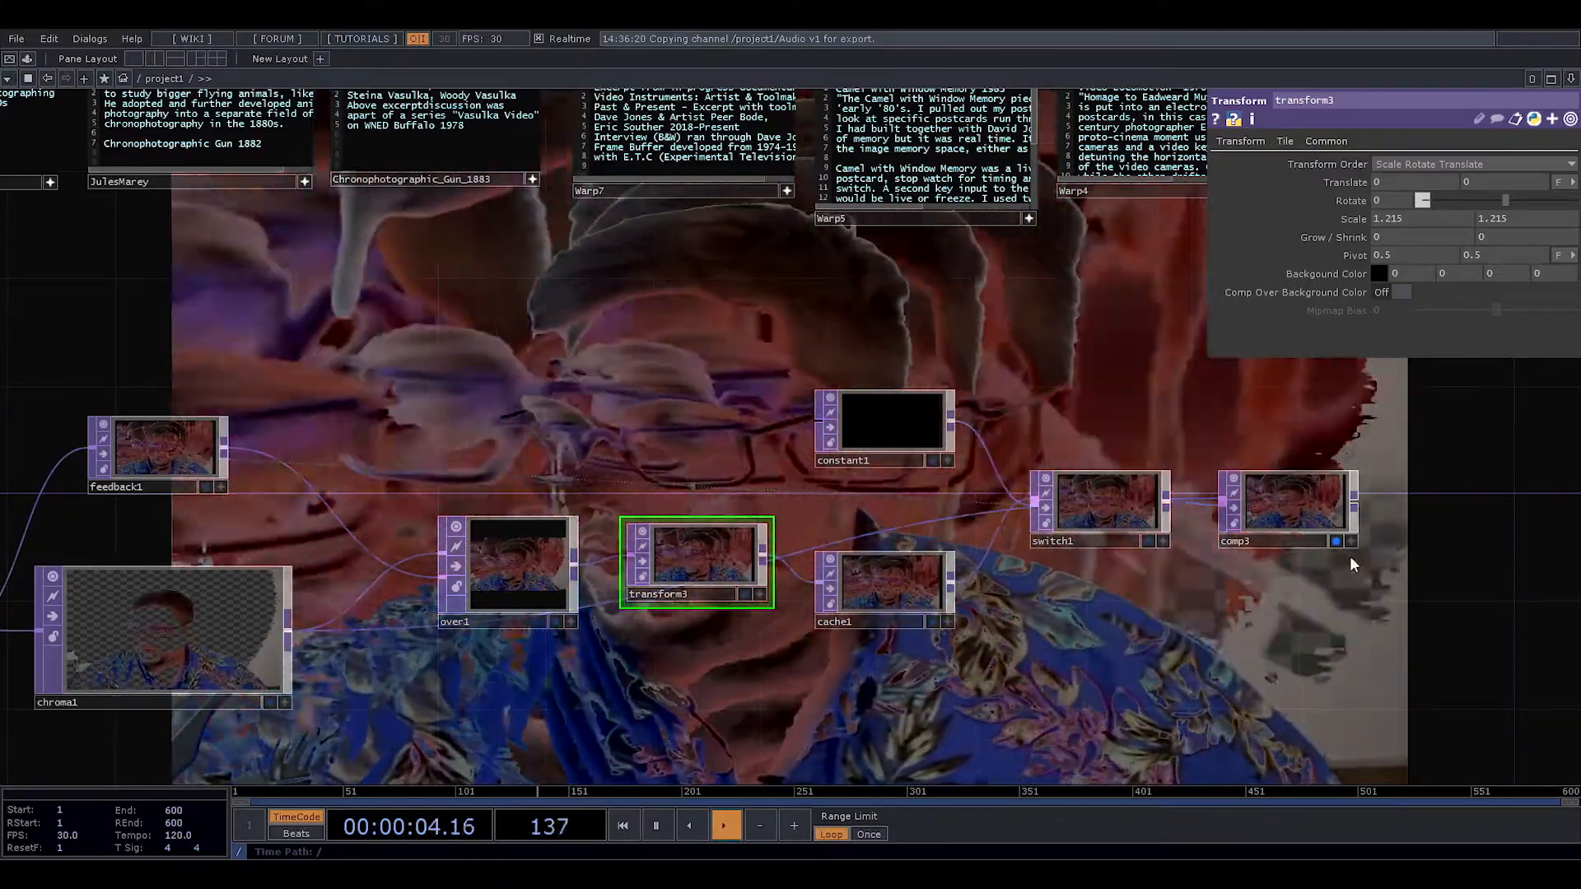
# - Move the WebCamera node farther away from chroma1 to make room for another operator between them
pyautogui.moveTo(1067, 657); pyautogui.dragTo(1125, 634)
pyautogui.scroll(-3, 1117, 620)
pyautogui.moveTo(708, 675); pyautogui.dragTo(822, 525)
pyautogui.moveTo(357, 422); pyautogui.dragTo(301, 424)
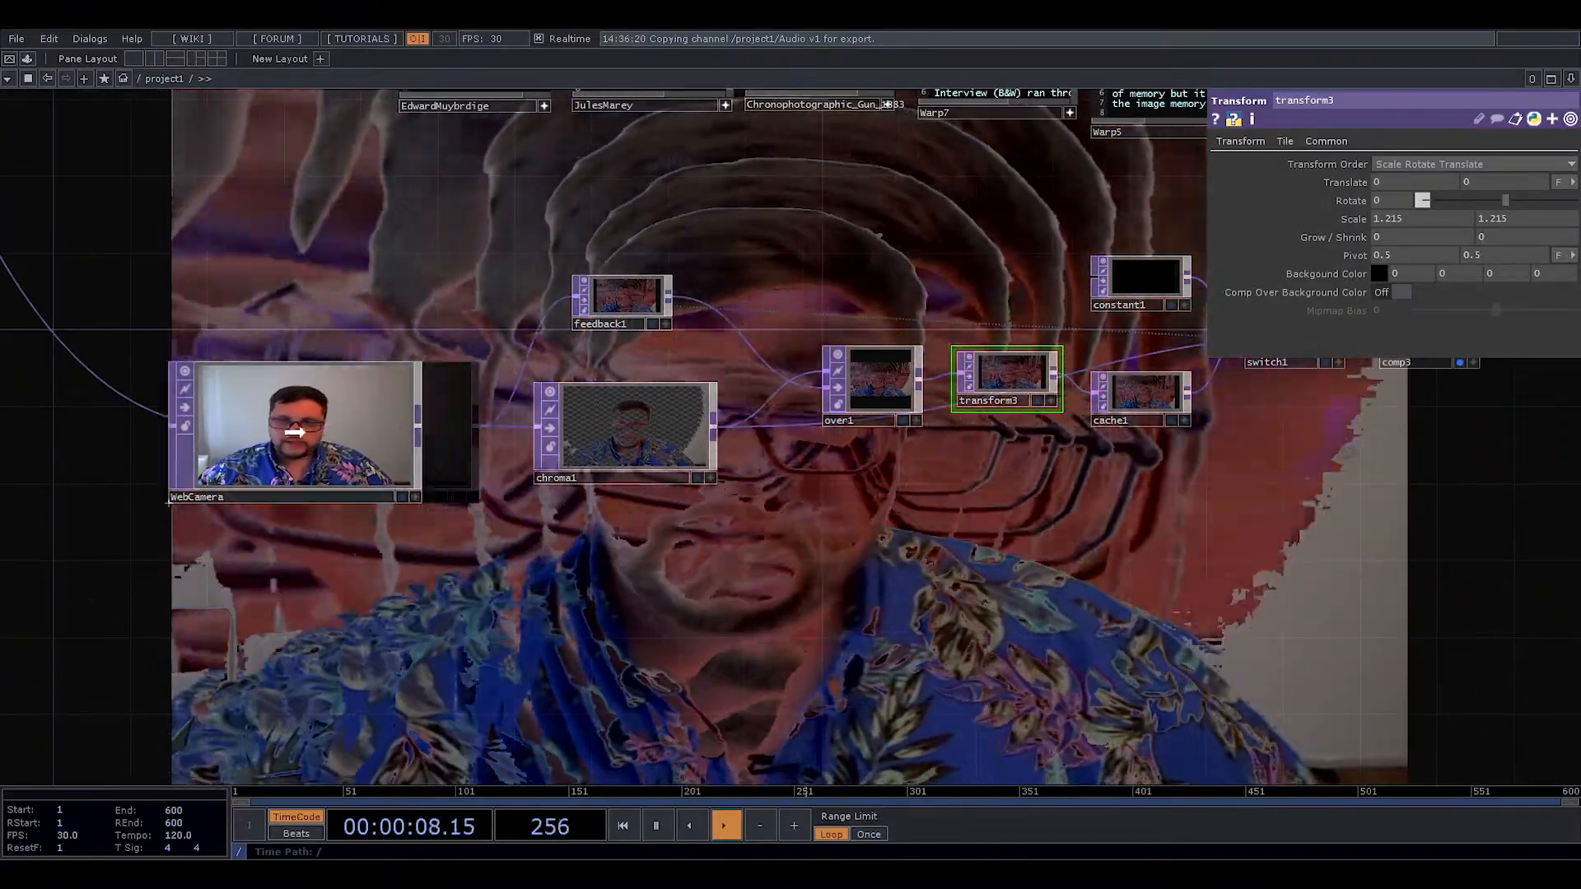
pyautogui.moveTo(1016, 611); pyautogui.dragTo(807, 595)
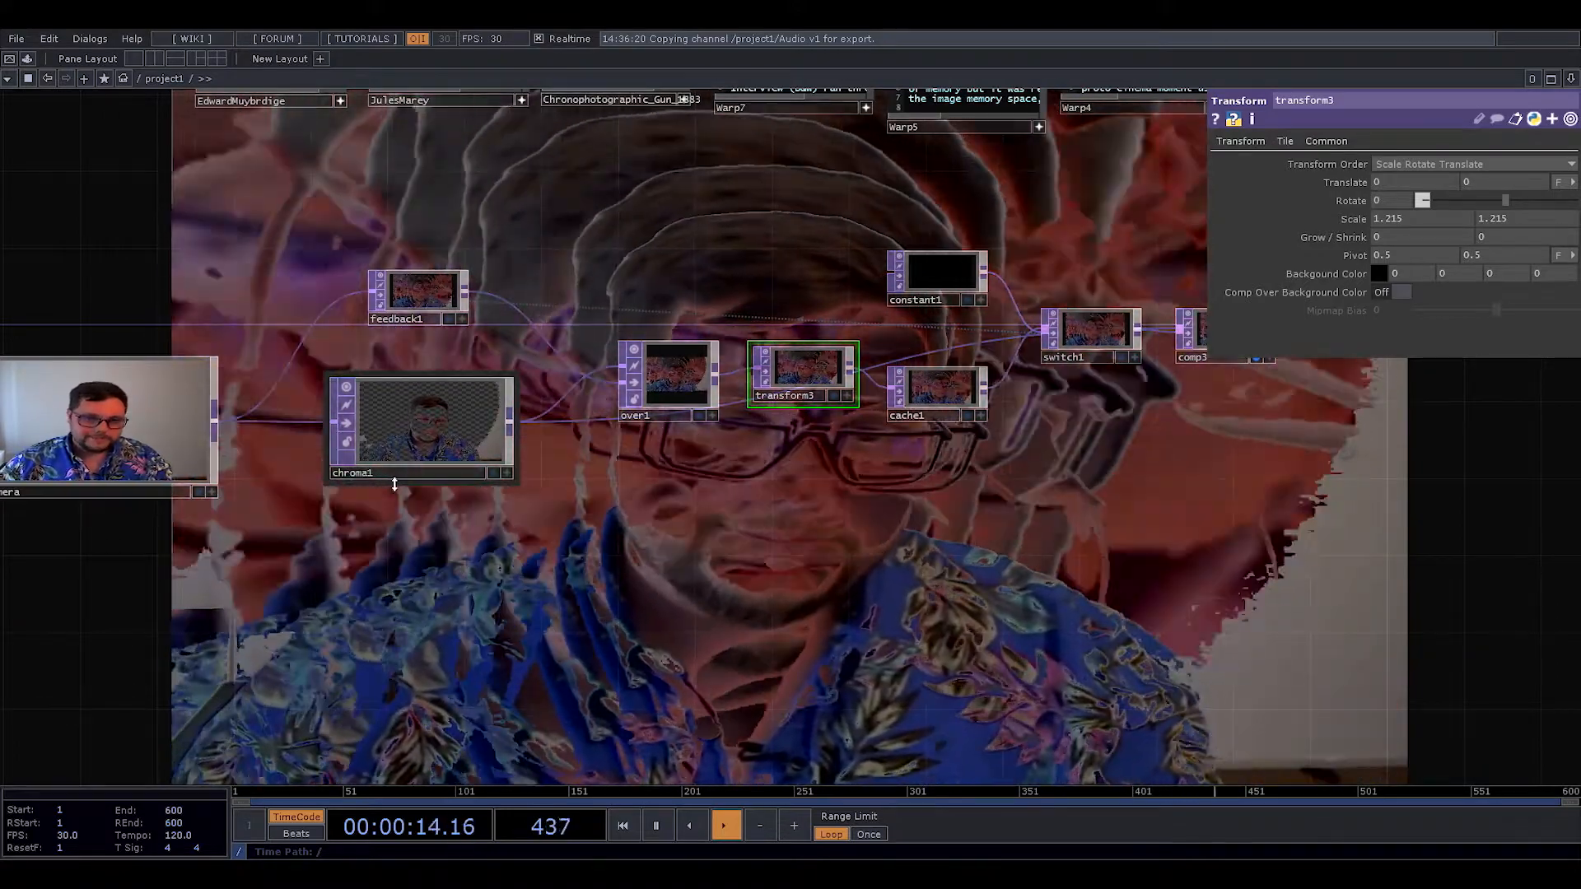
pyautogui.moveTo(488, 540); pyautogui.dragTo(668, 530)
pyautogui.moveTo(350, 447); pyautogui.dragTo(293, 448)
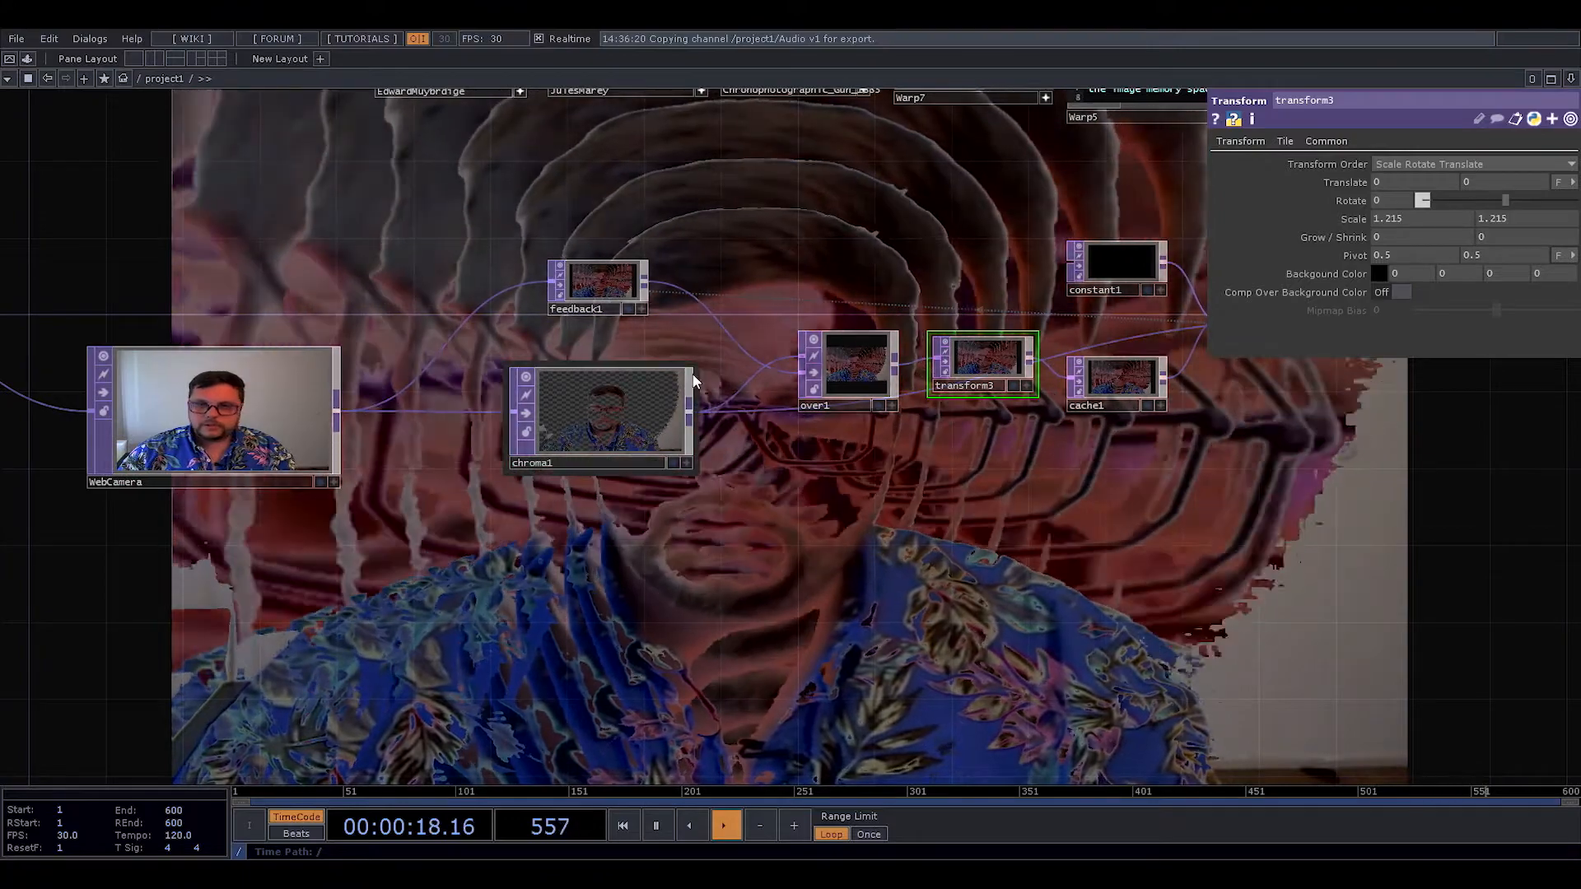
pyautogui.click(684, 380)
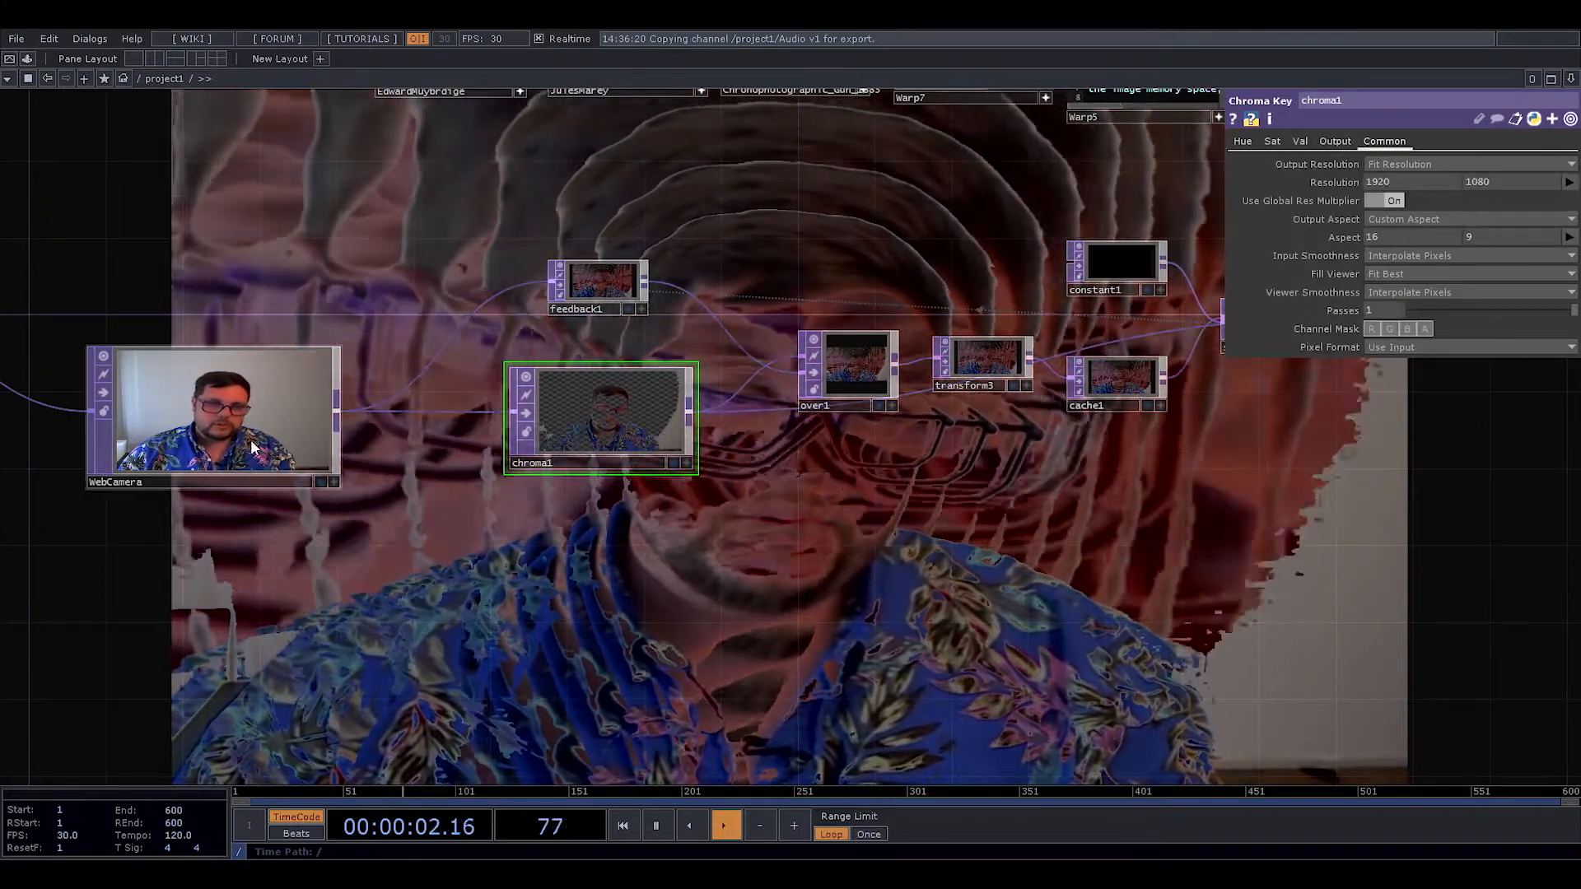
pyautogui.moveTo(239, 440); pyautogui.dragTo(161, 441)
# - Insert an Edge TOP into the wire between WebCamera and chroma1 and space it evenly between them
pyautogui.rightClick(369, 412)
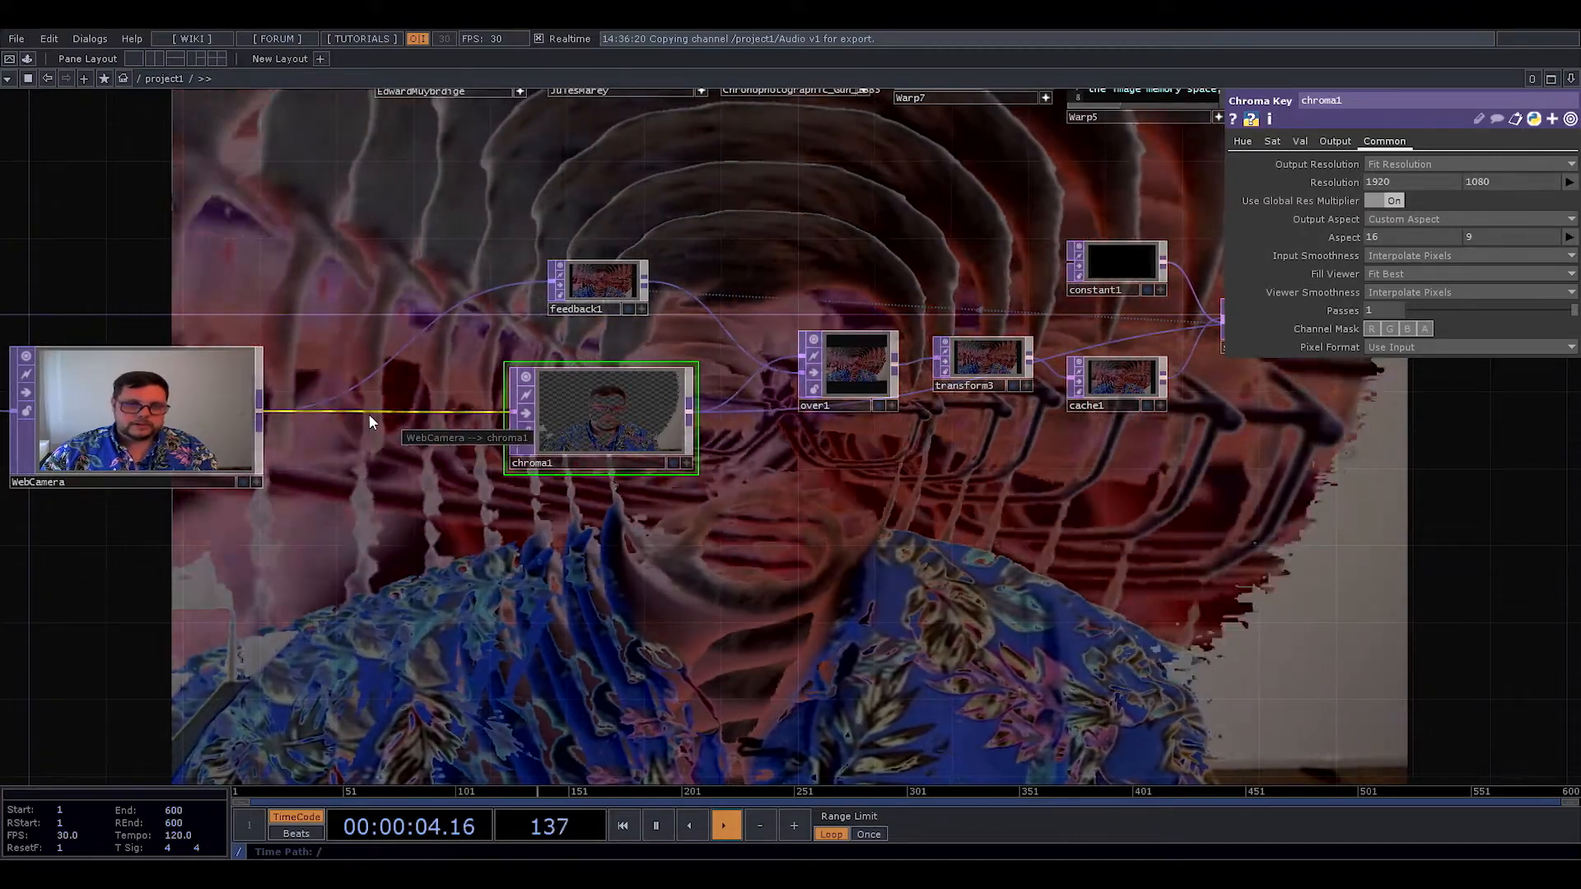
pyautogui.click(386, 408)
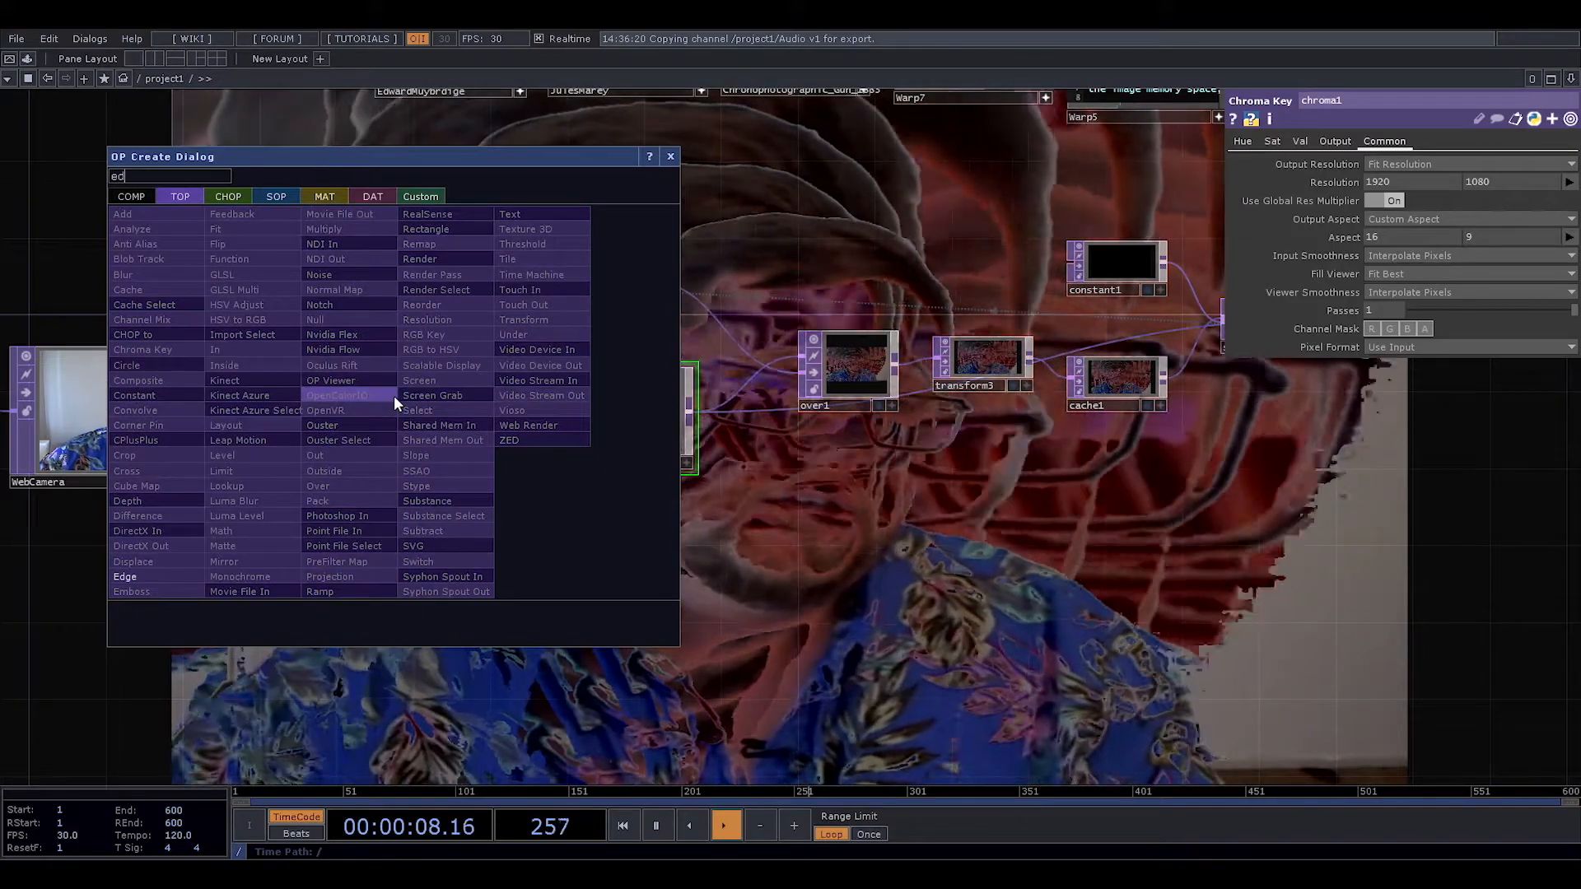
pyautogui.click(185, 589)
pyautogui.click(428, 441)
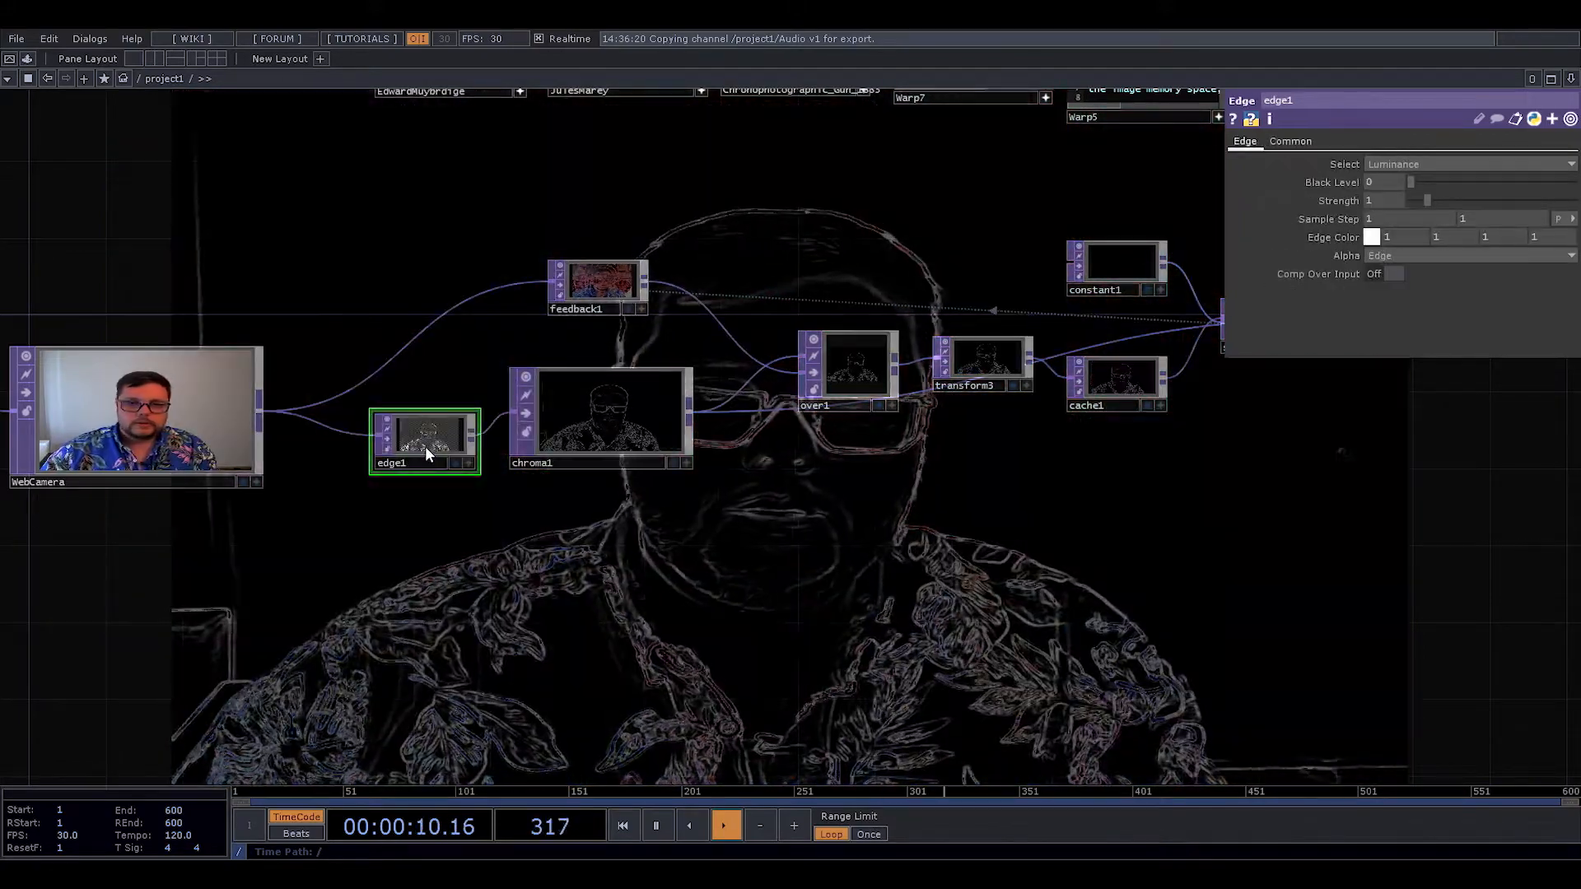
pyautogui.moveTo(423, 445); pyautogui.dragTo(403, 446)
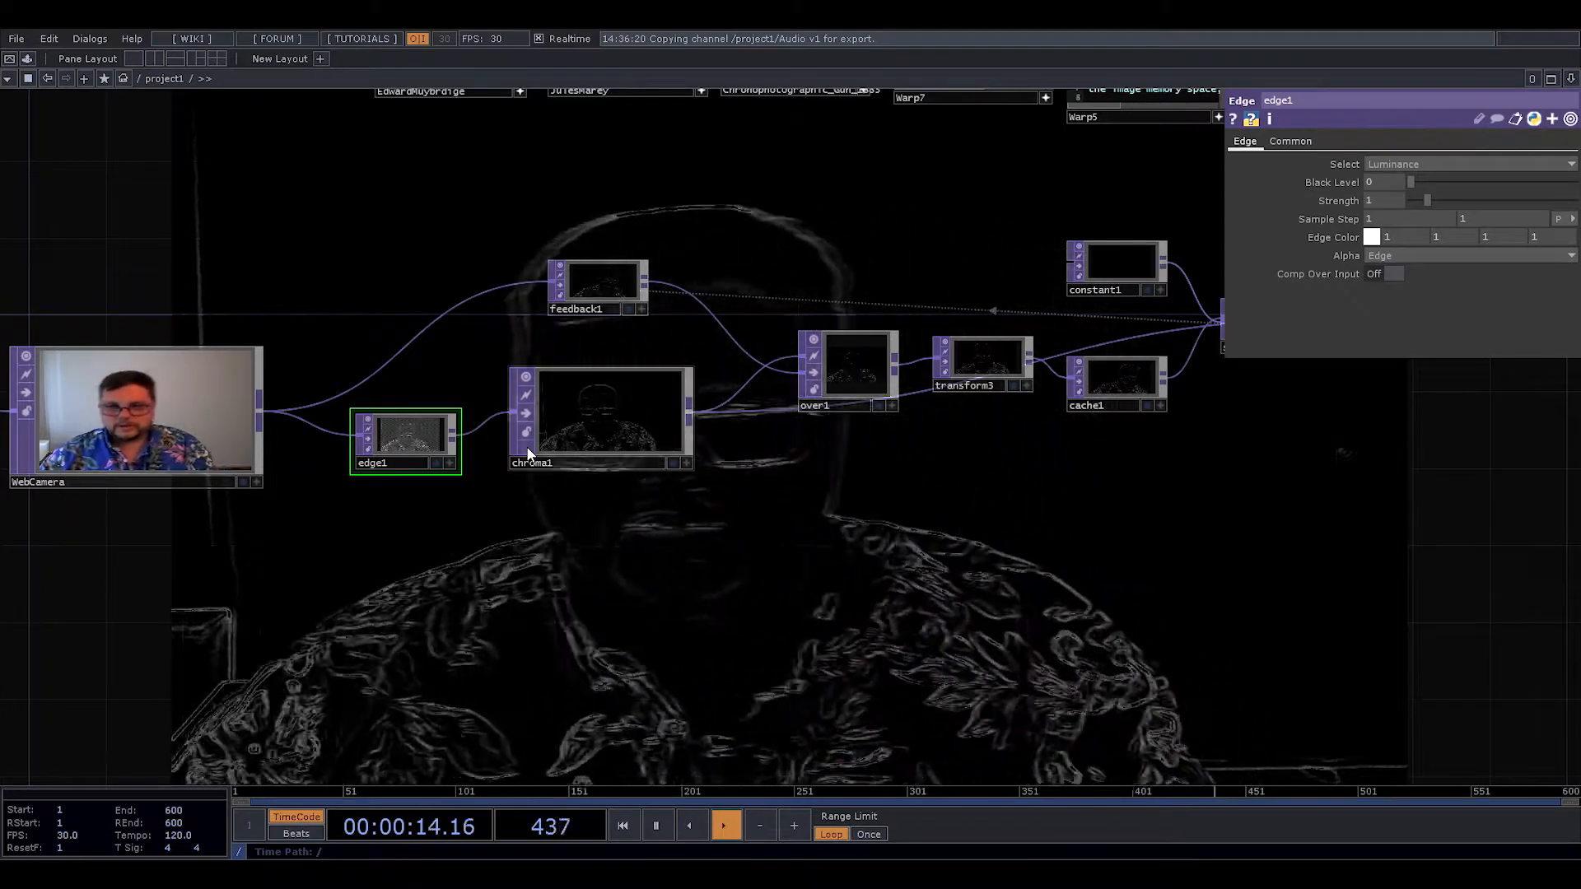
# - Raise chroma1's Val Min to 0.162 so the dark areas of the edge image are keyed out
pyautogui.click(574, 407)
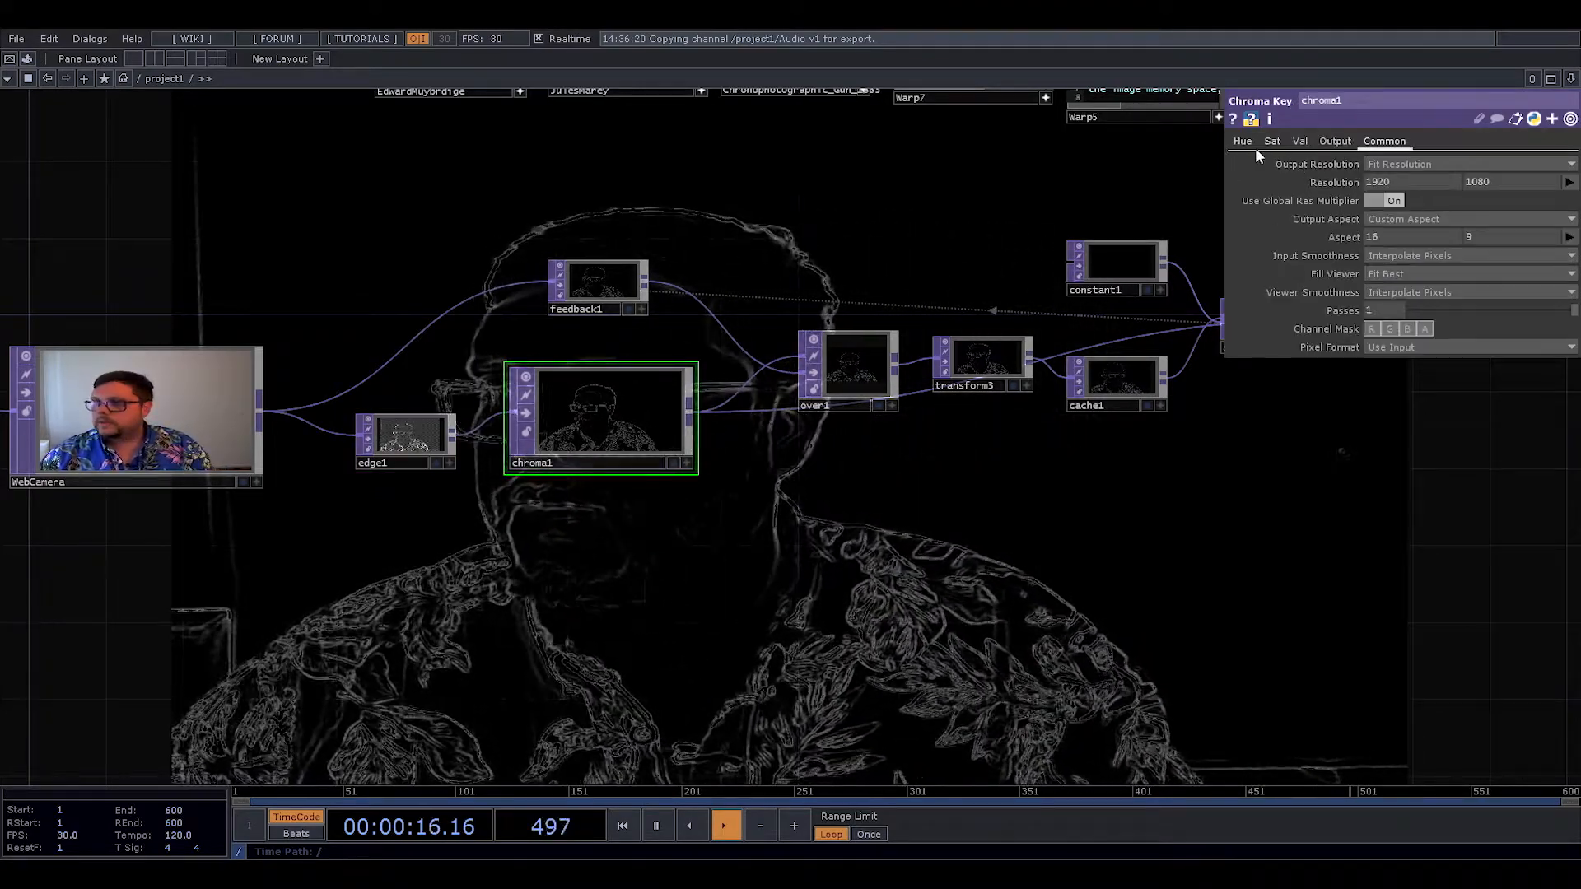
pyautogui.click(1299, 142)
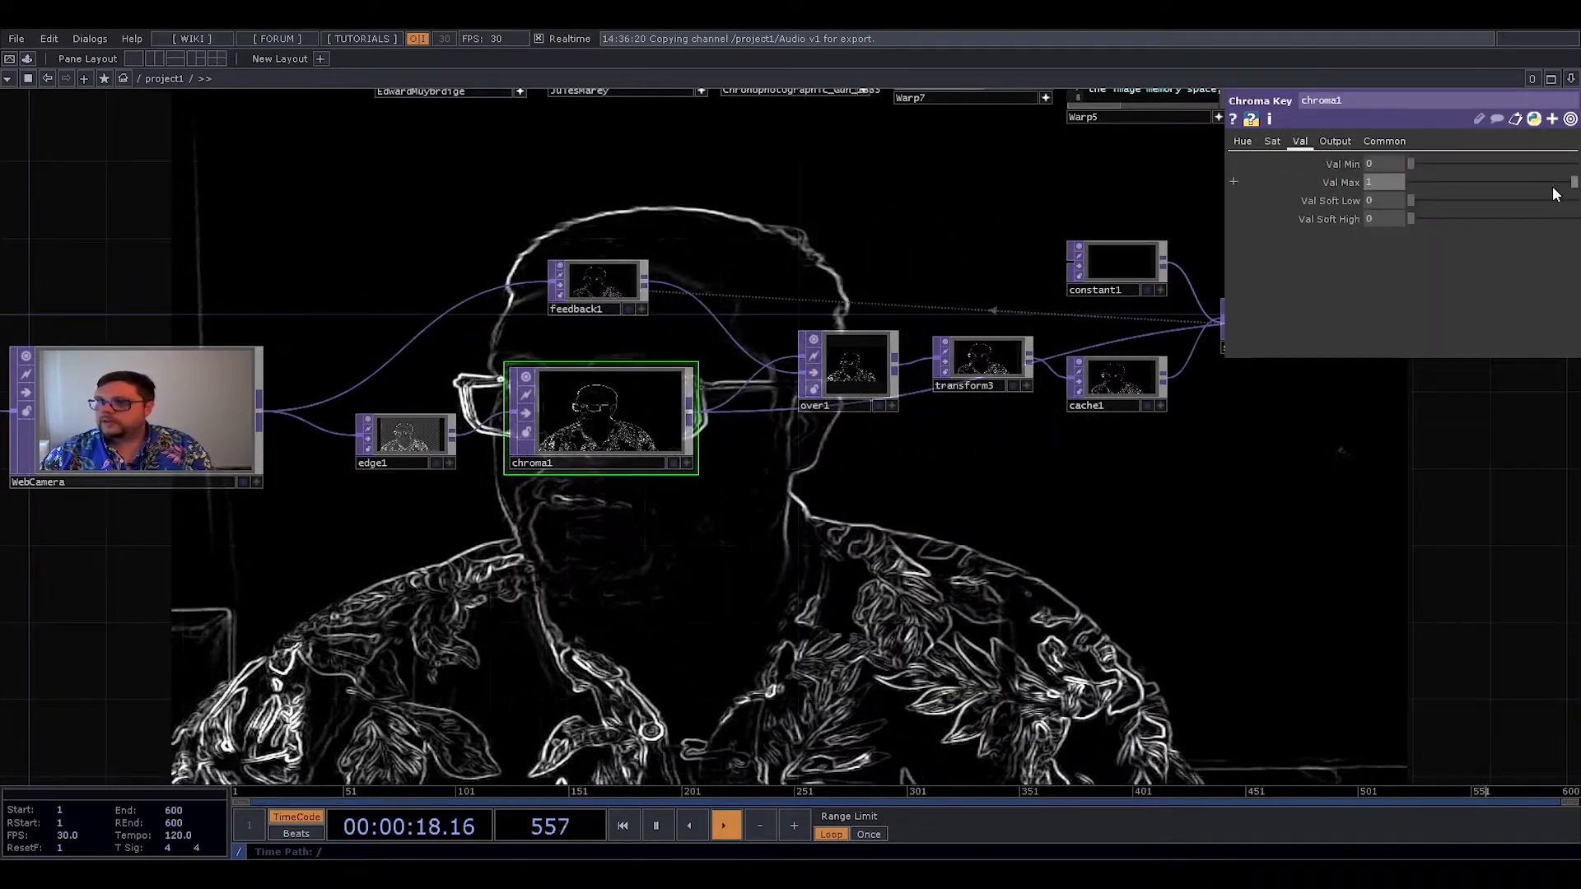
pyautogui.moveTo(1420, 161); pyautogui.dragTo(1441, 162)
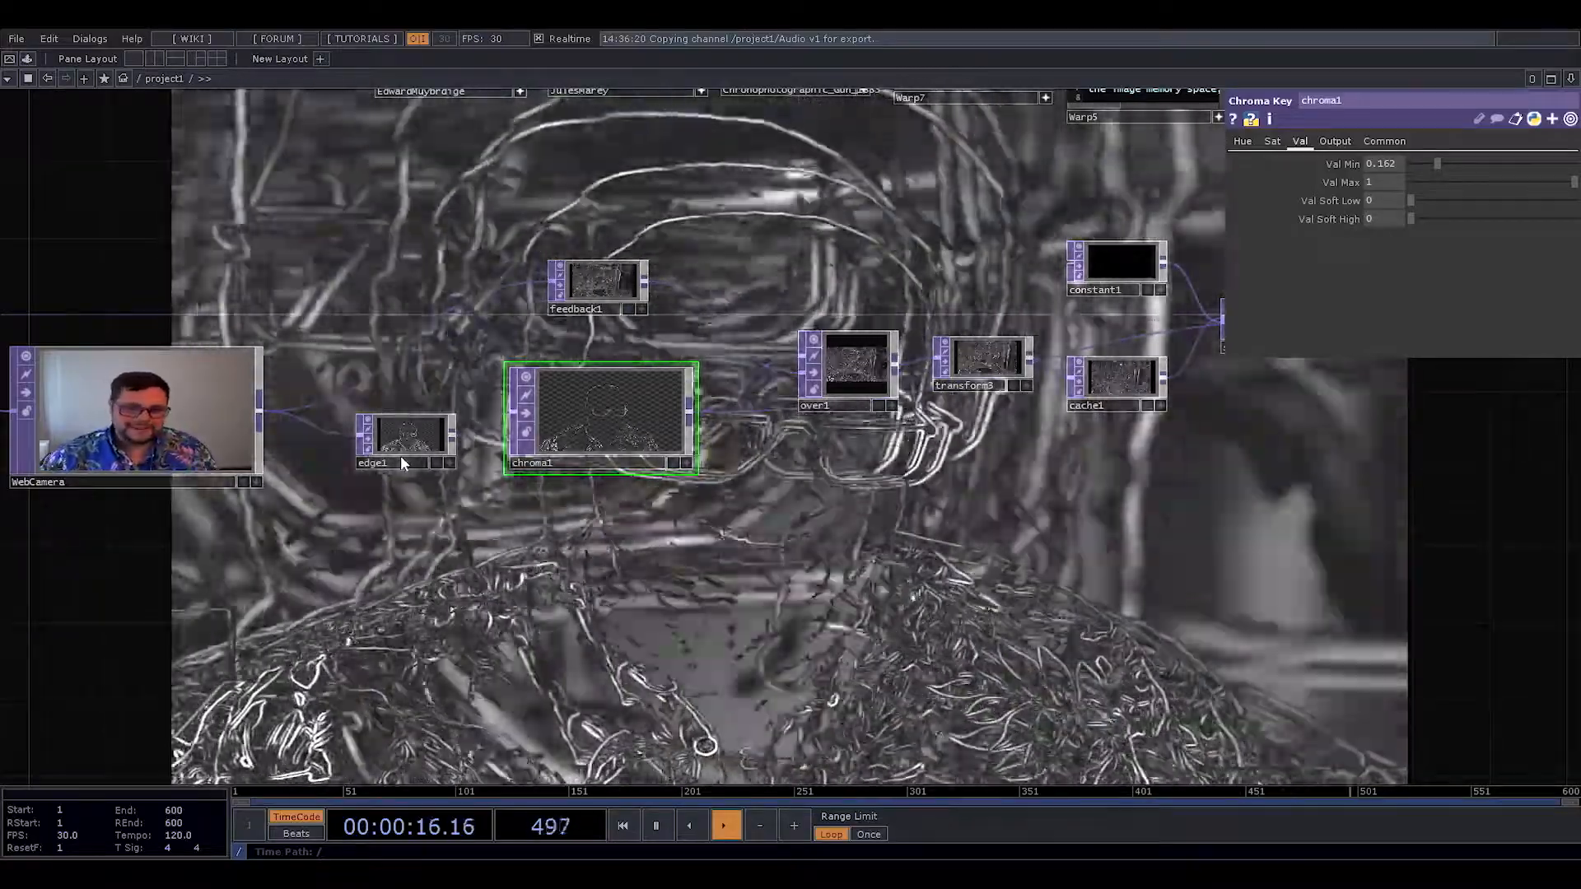
# - Tidy the feedback chain by moving over1 and transform3 closer to chroma1 and lining up cache1 beside transform3
pyautogui.scroll(5, 401, 458)
pyautogui.scroll(-5, 453, 461)
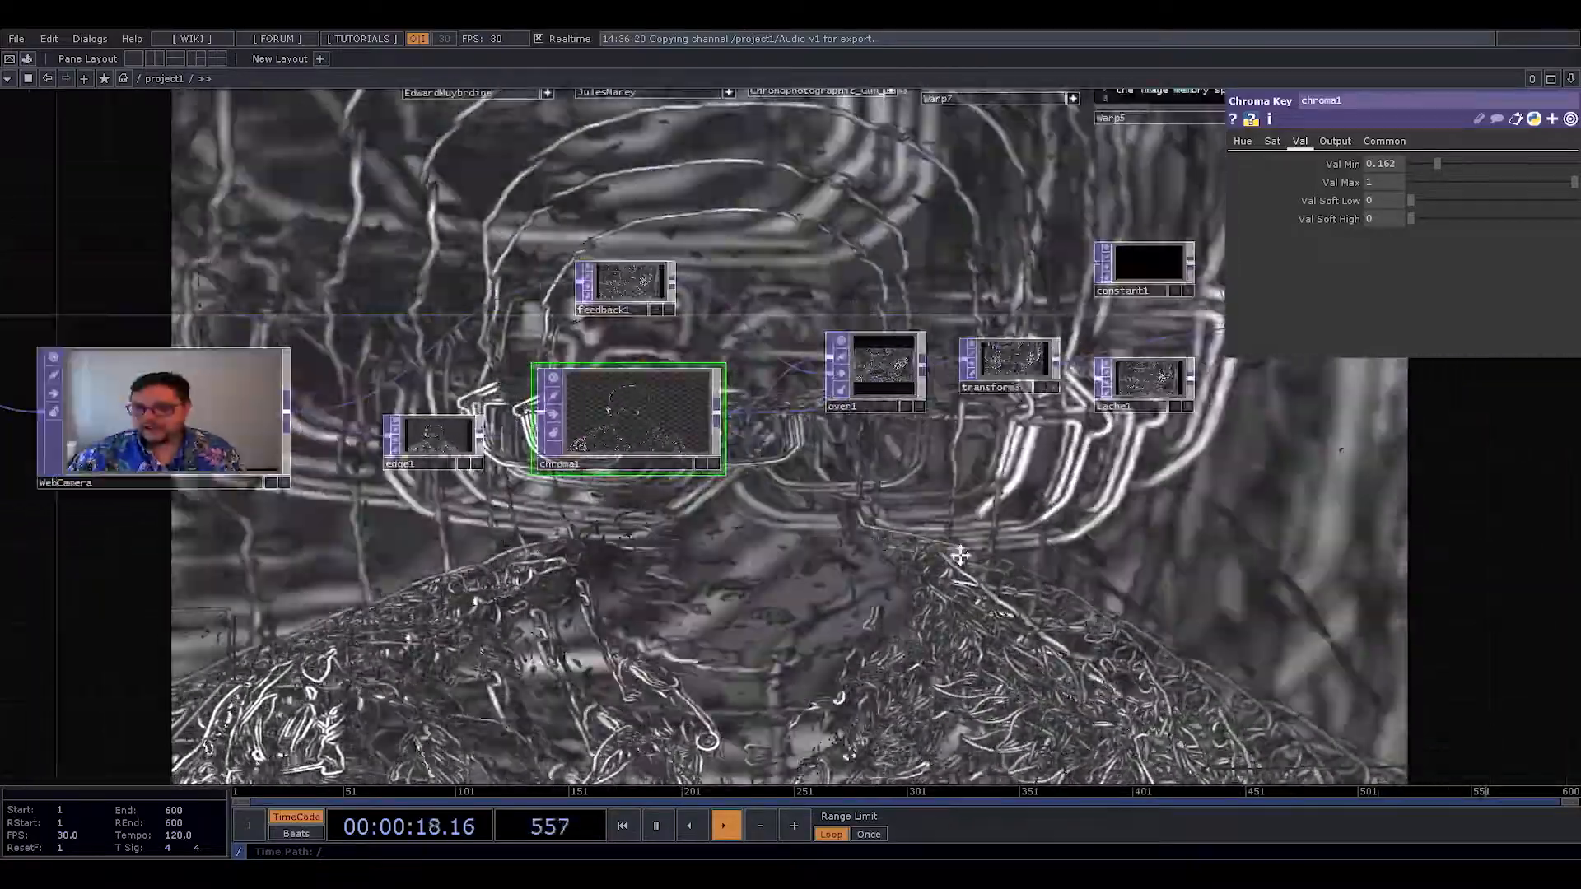
pyautogui.moveTo(735, 491); pyautogui.dragTo(620, 491)
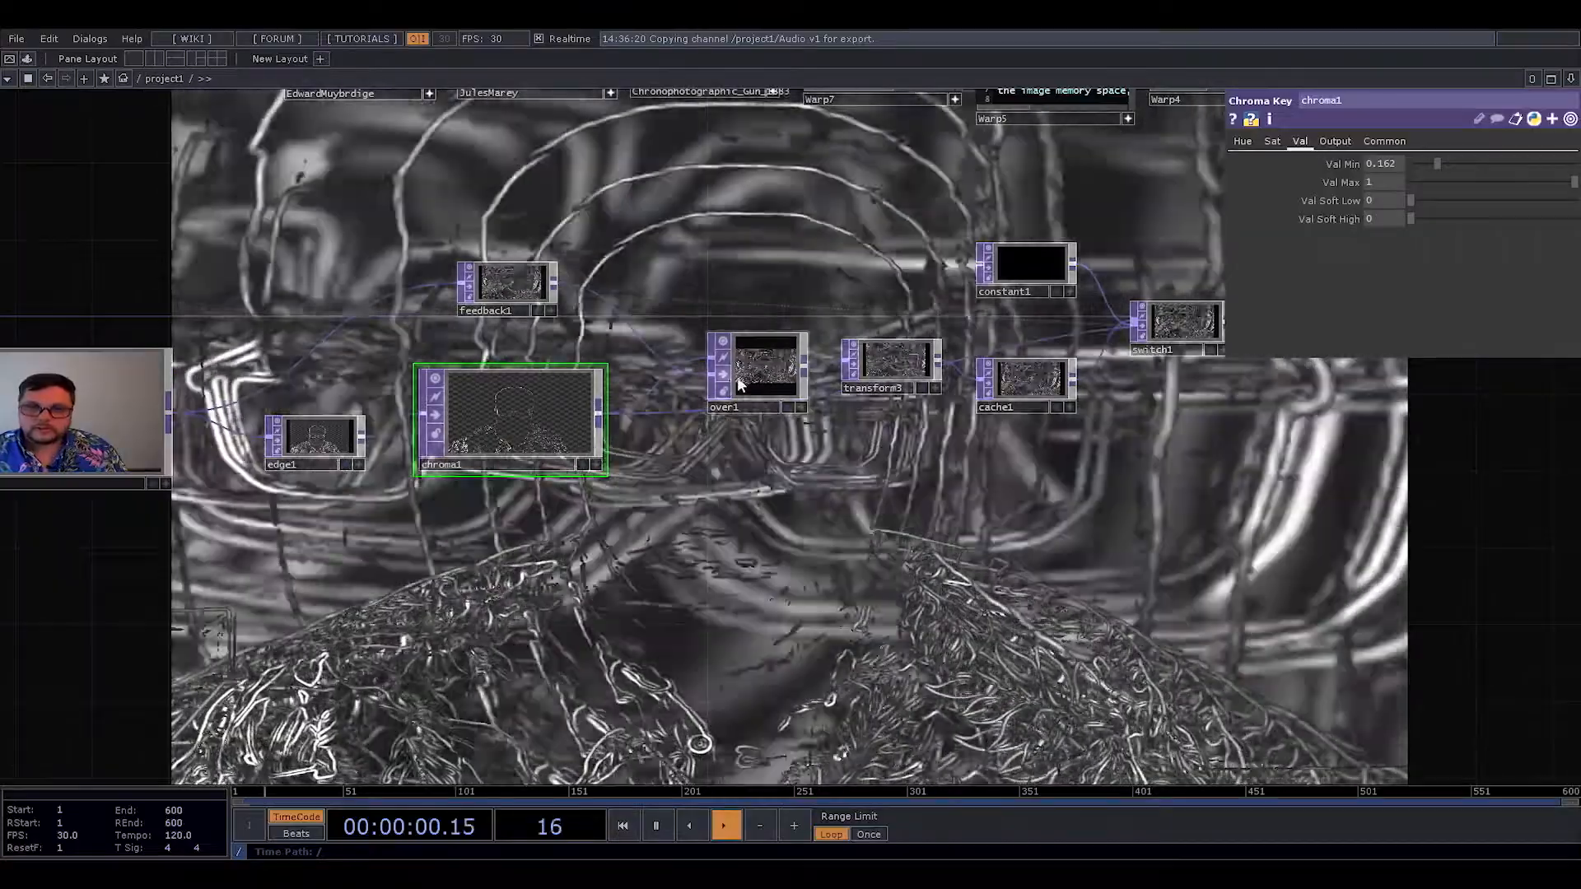
pyautogui.moveTo(745, 366); pyautogui.dragTo(705, 366)
pyautogui.moveTo(870, 368); pyautogui.dragTo(832, 368)
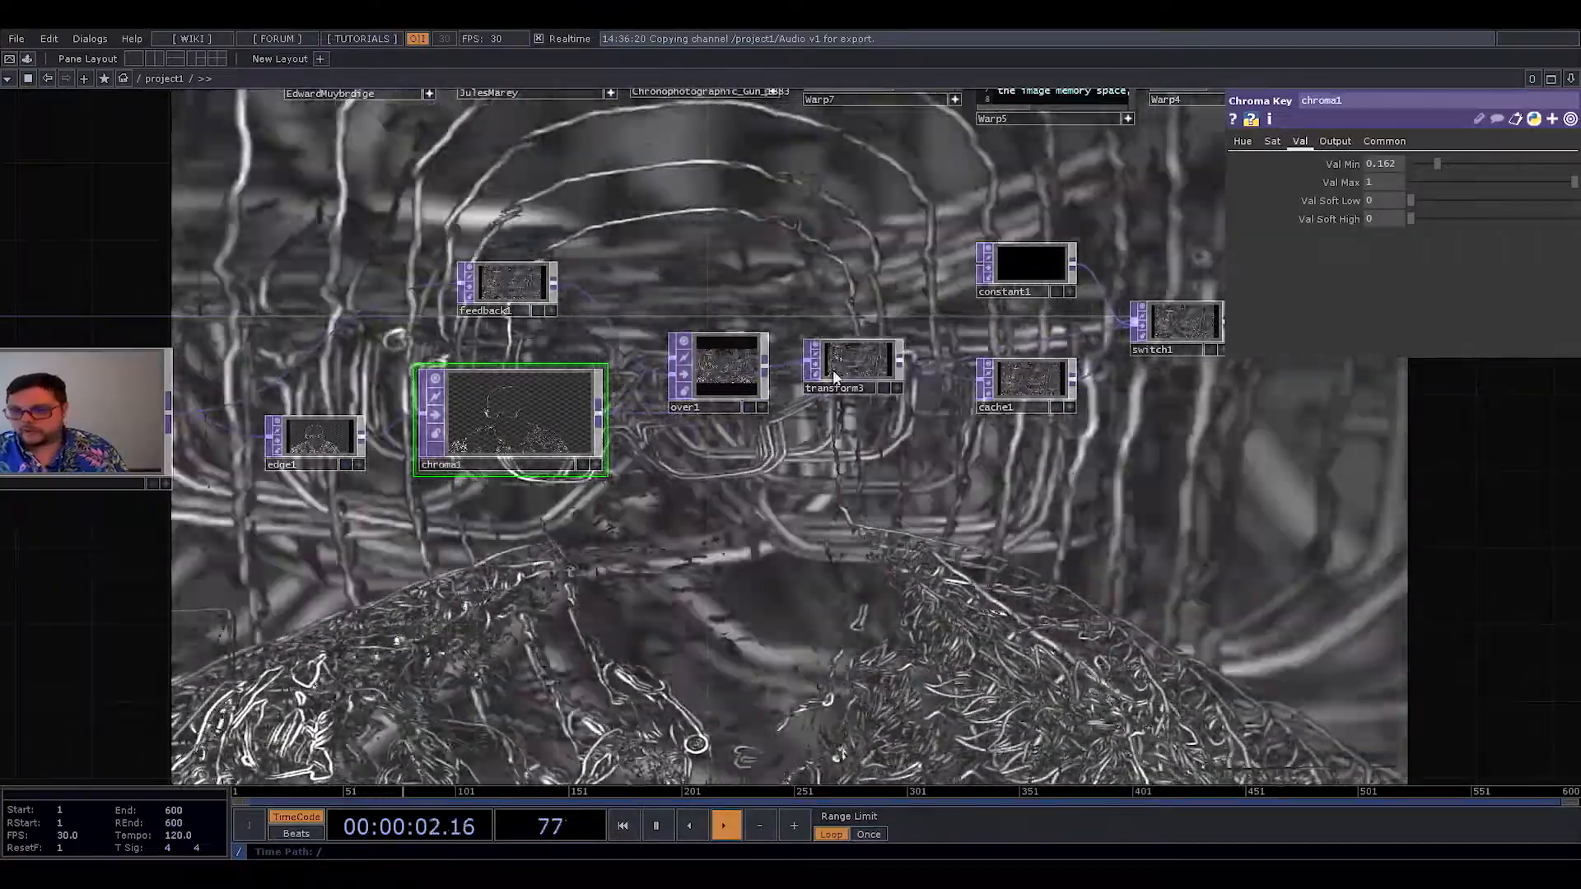
pyautogui.moveTo(1024, 370); pyautogui.dragTo(1004, 350)
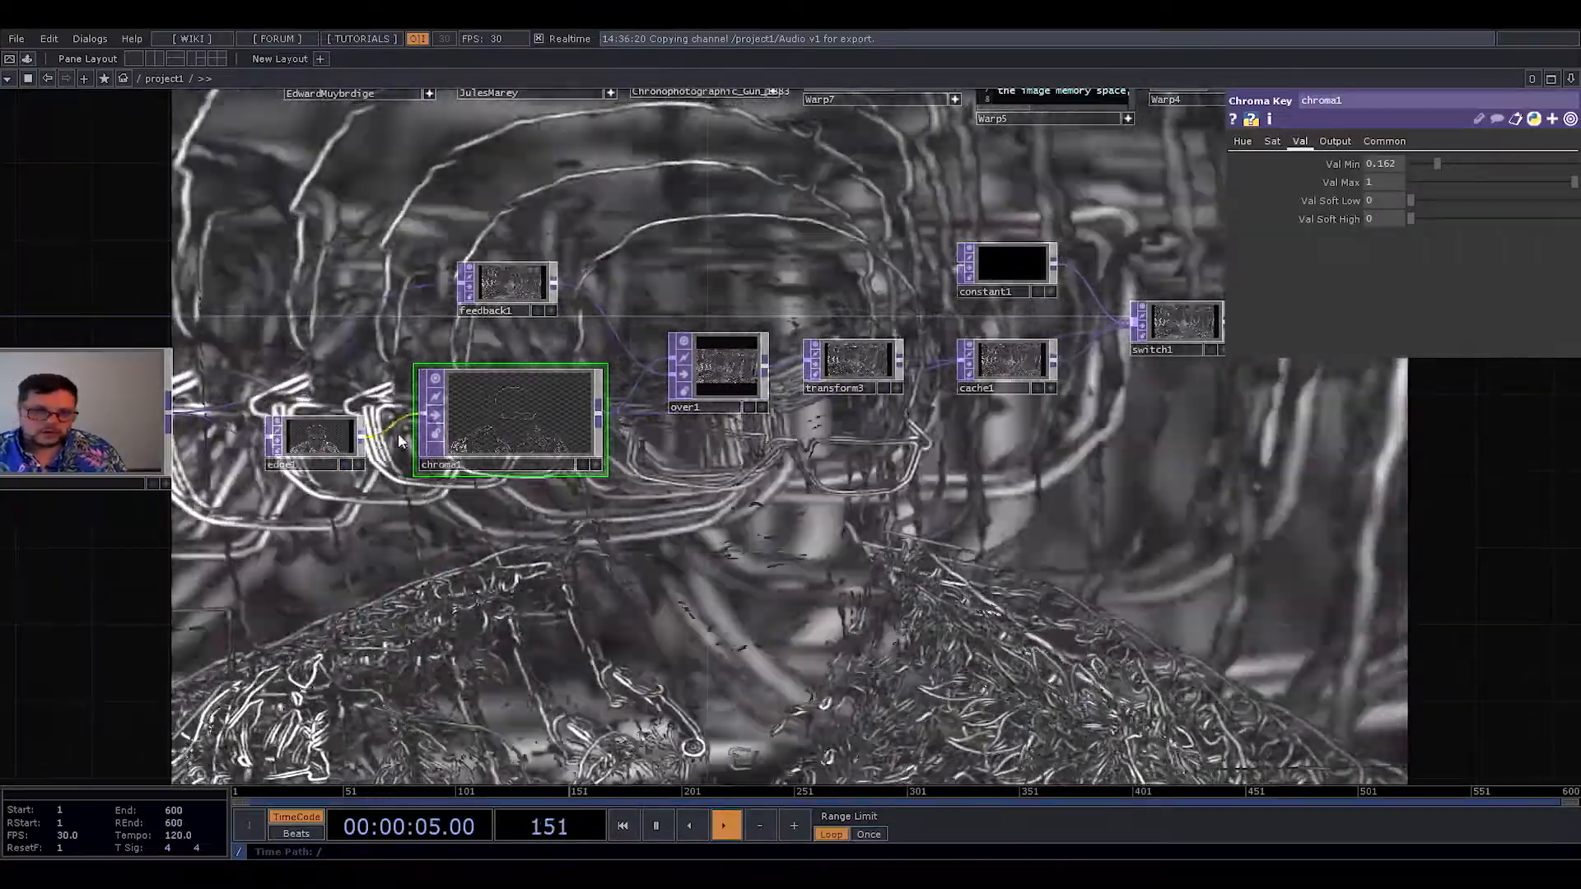
# - Bypass edge1 so the unprocessed webcam image feeds chroma1
pyautogui.scroll(9, 387, 433)
pyautogui.moveTo(194, 596); pyautogui.dragTo(530, 541)
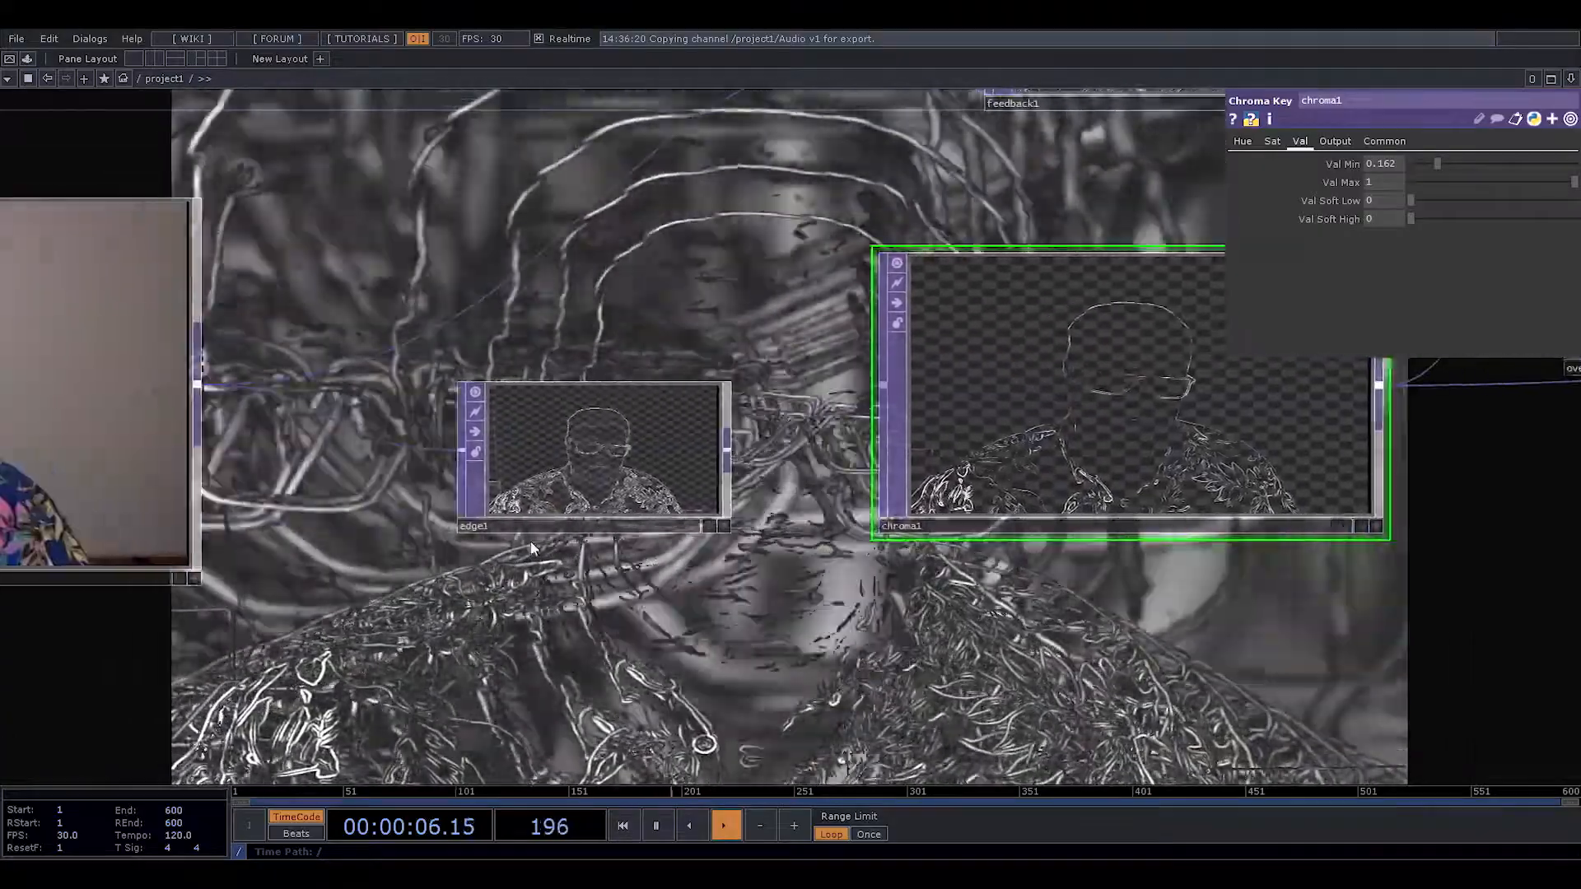
pyautogui.scroll(4, 501, 472)
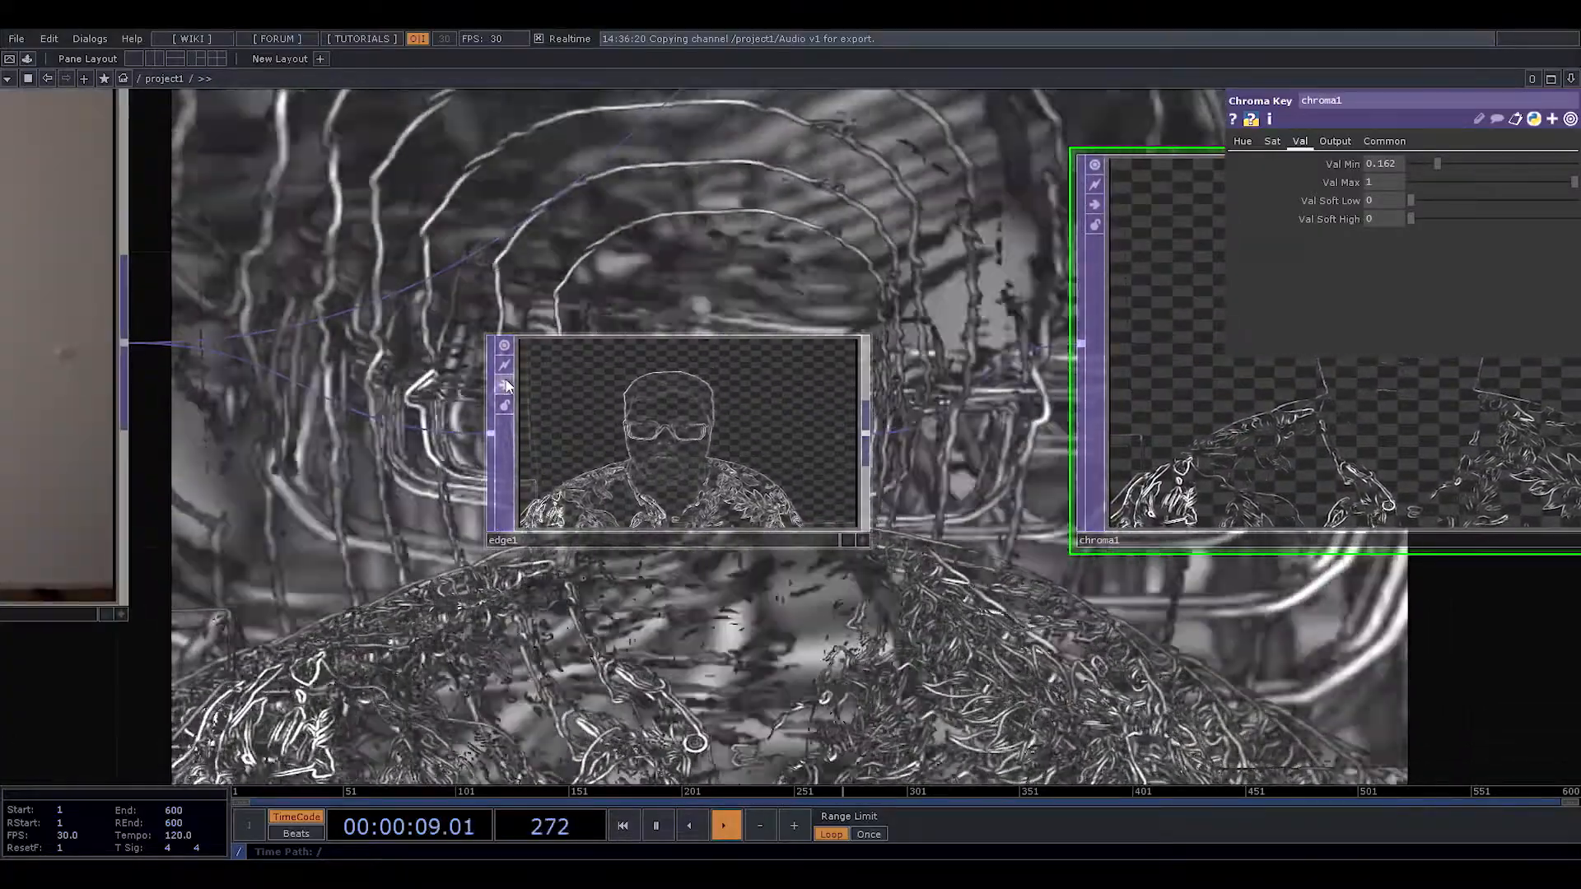
pyautogui.click(504, 386)
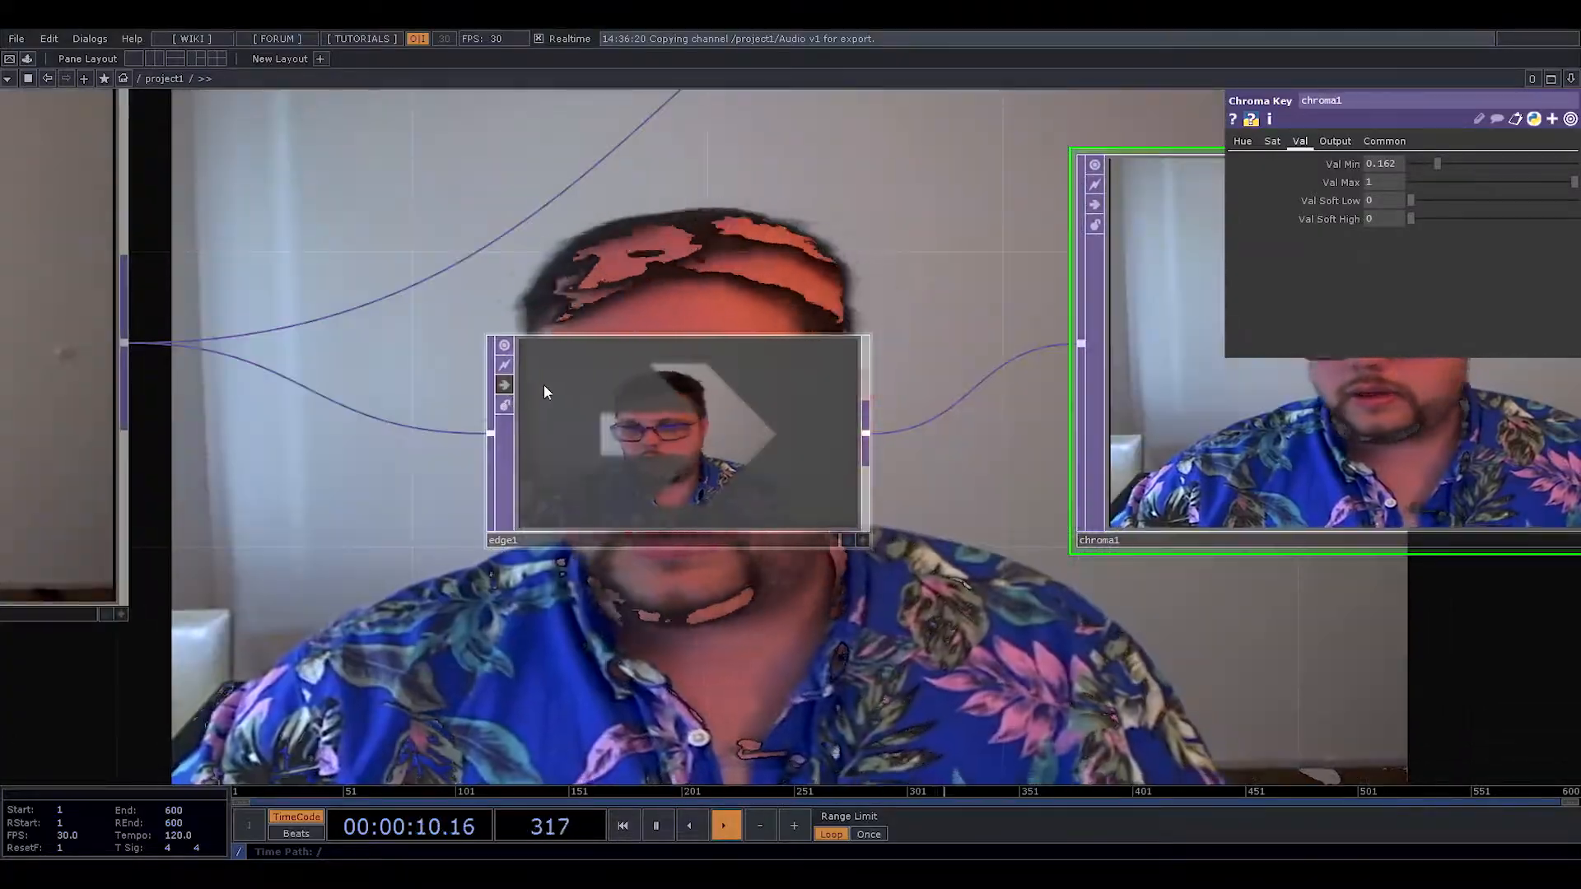
pyautogui.scroll(-10, 544, 383)
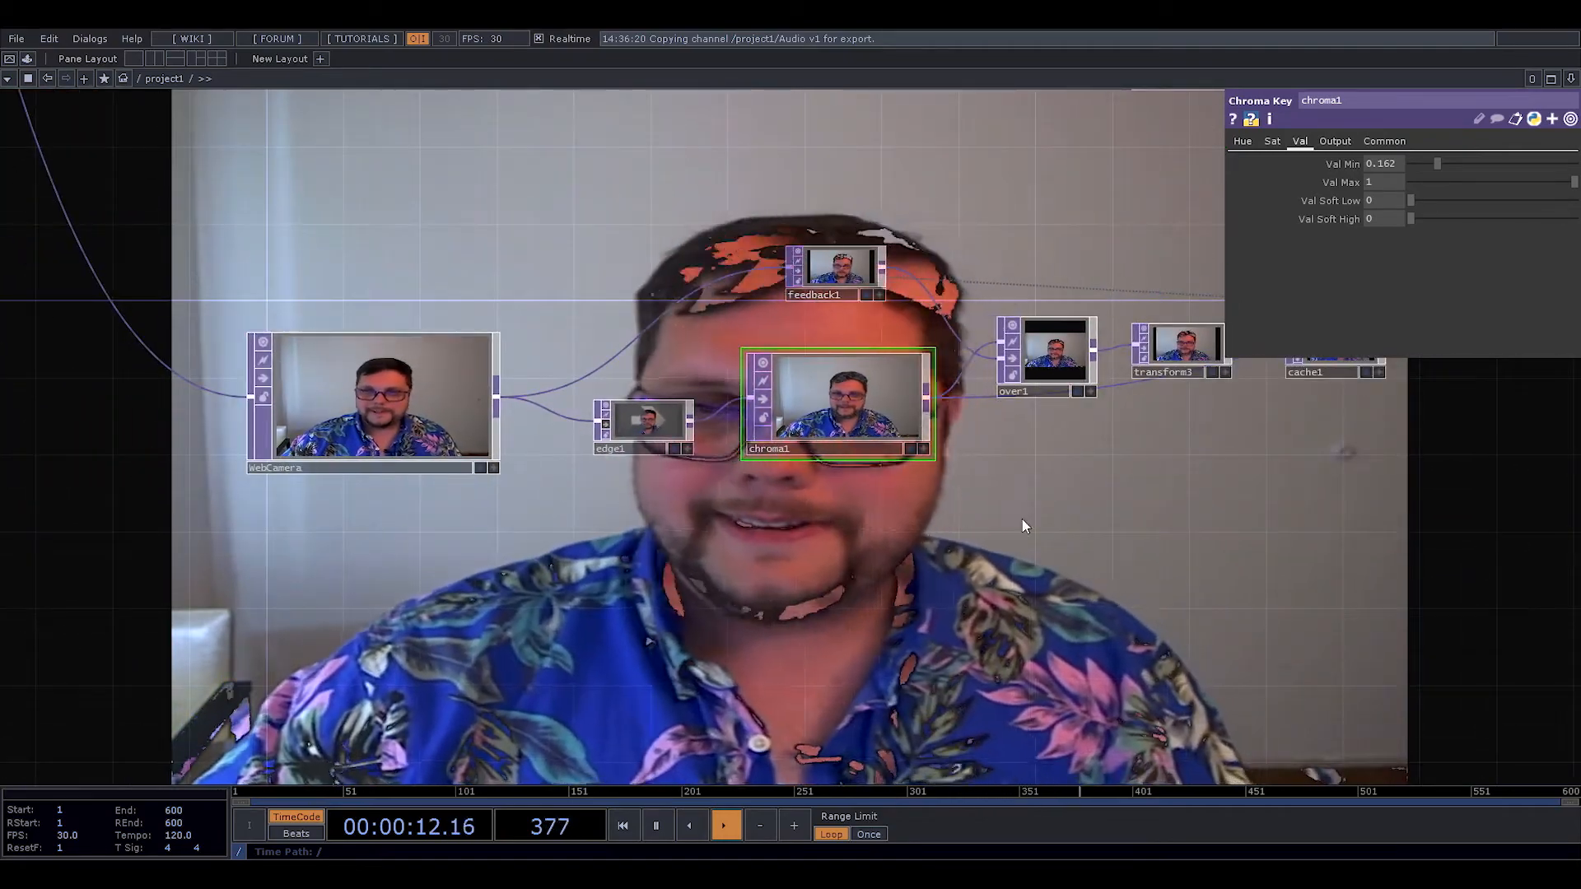
# - Turn off comp3's background display and show the comp2 composite in the network background instead
pyautogui.moveTo(880, 508); pyautogui.dragTo(463, 630)
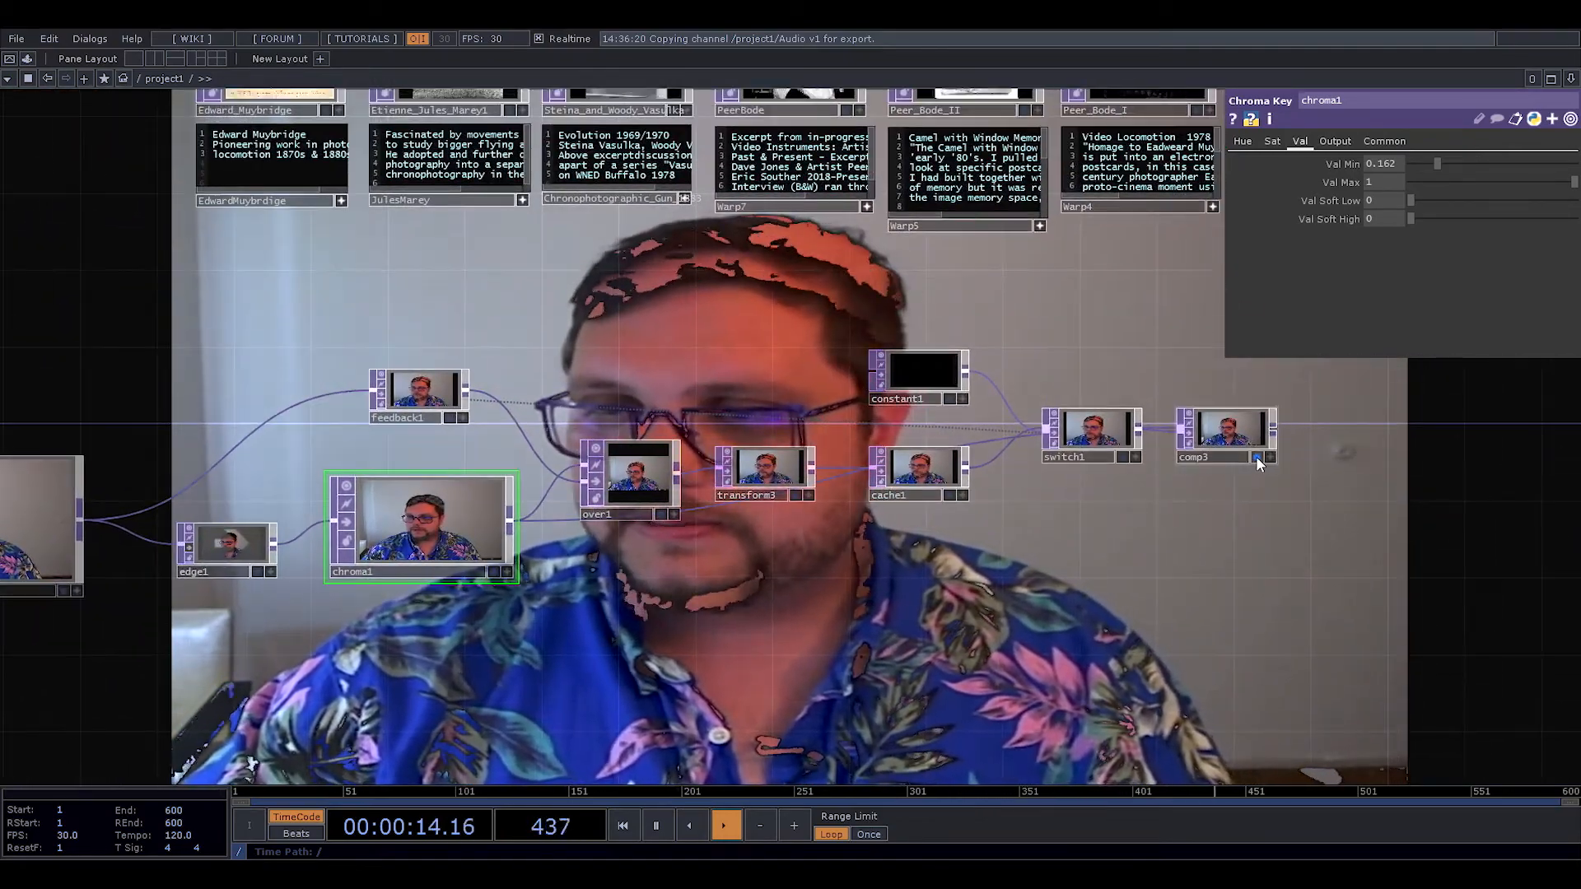
pyautogui.click(1256, 456)
pyautogui.scroll(-7, 329, 384)
pyautogui.moveTo(501, 506); pyautogui.dragTo(1031, 815)
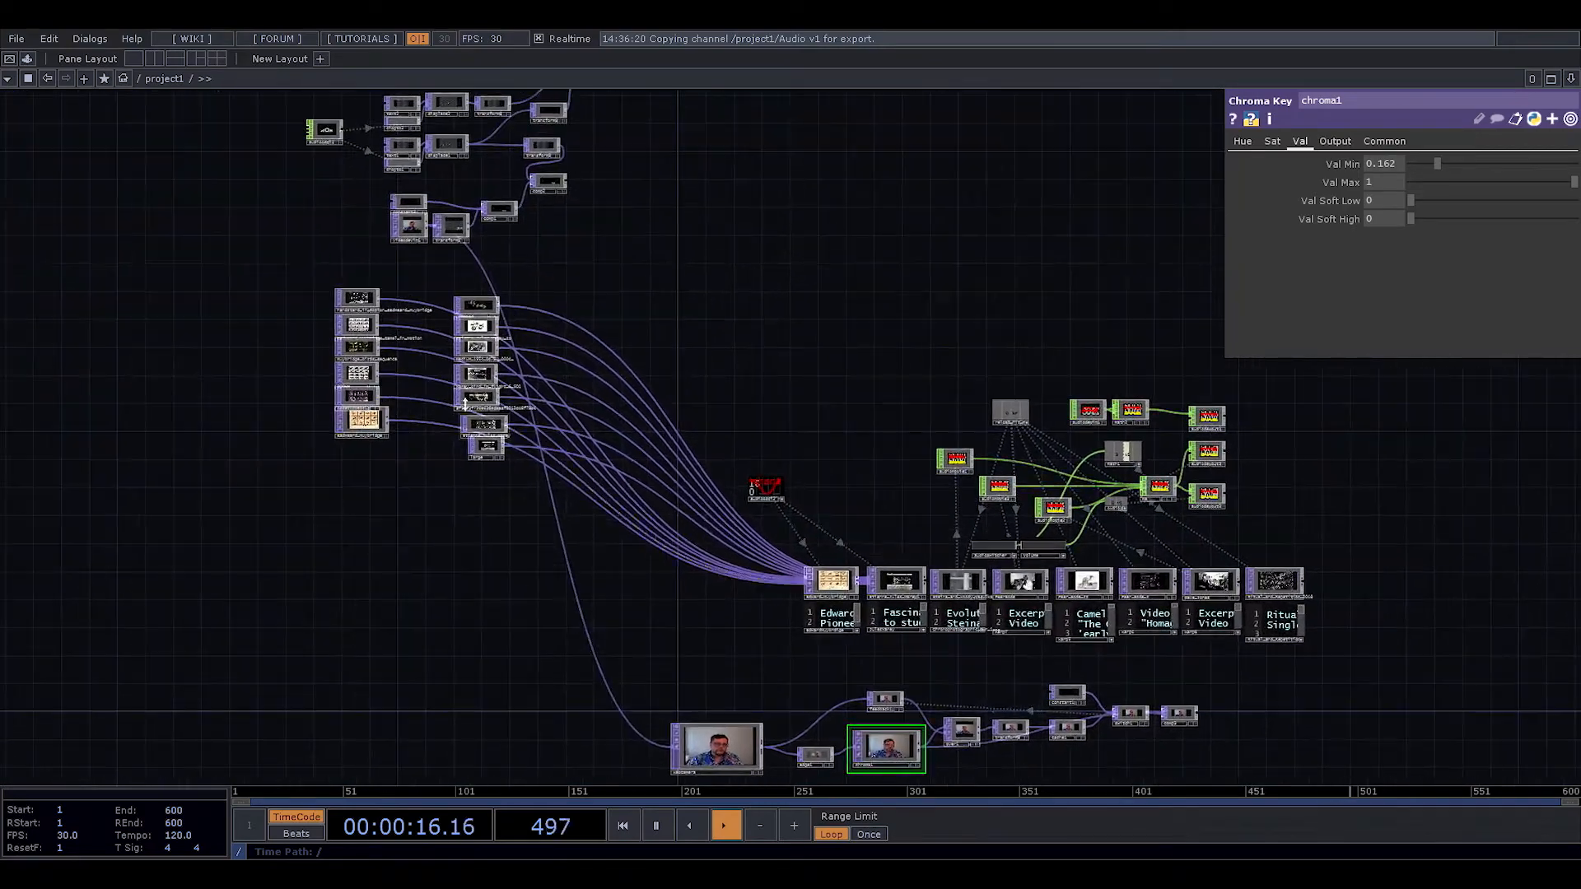
pyautogui.moveTo(455, 209); pyautogui.dragTo(472, 282, button='middle')
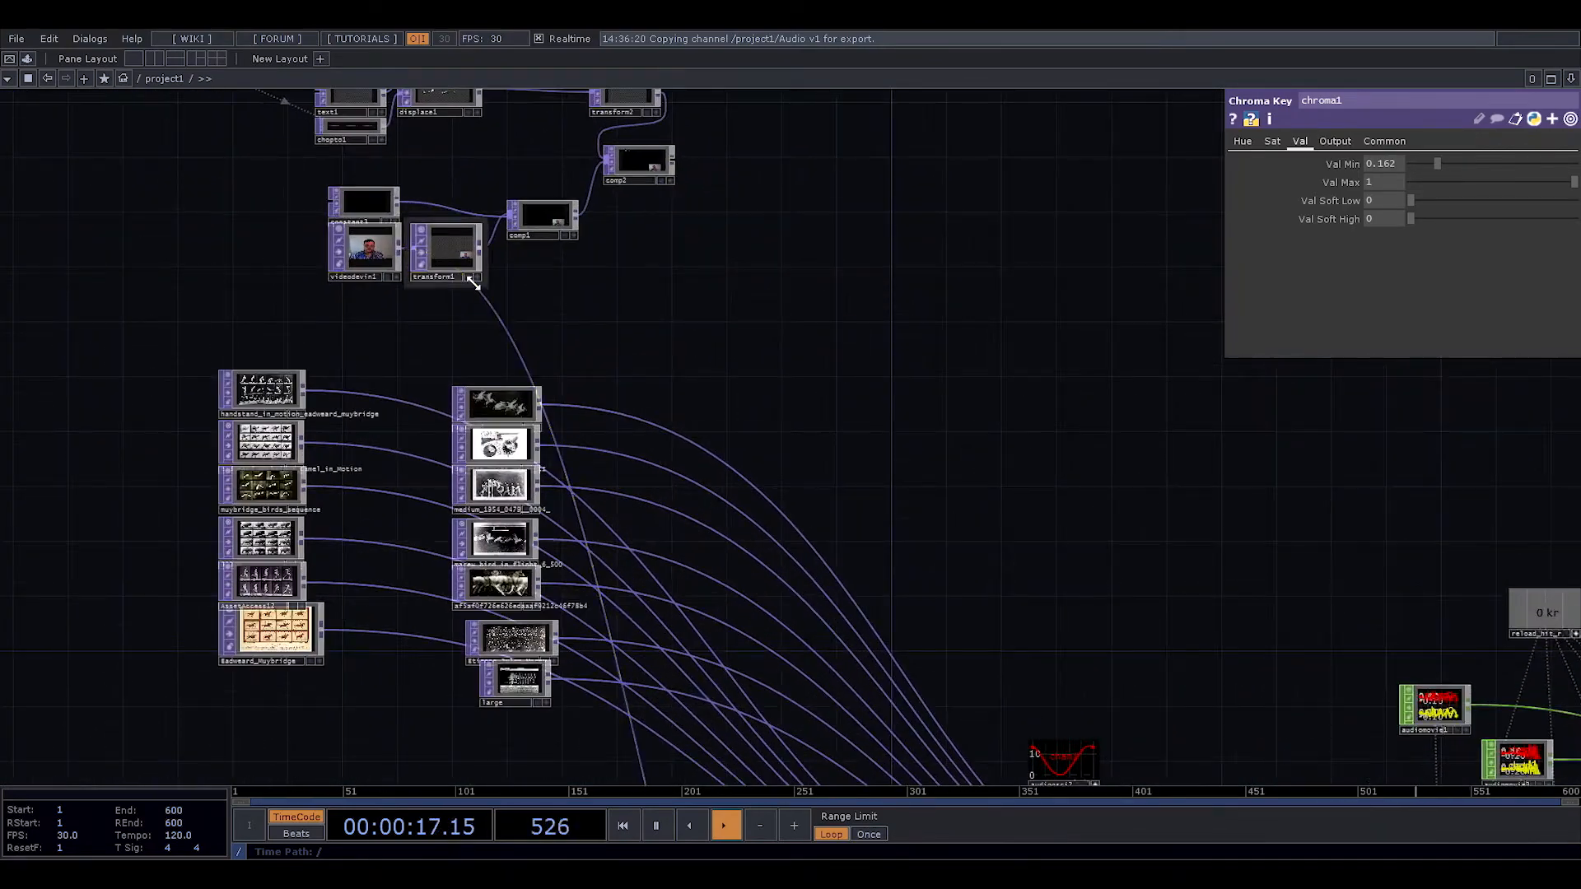
pyautogui.click(658, 180)
pyautogui.moveTo(958, 430); pyautogui.dragTo(1134, 528, button='middle')
pyautogui.moveTo(1134, 528); pyautogui.dragTo(635, 188)
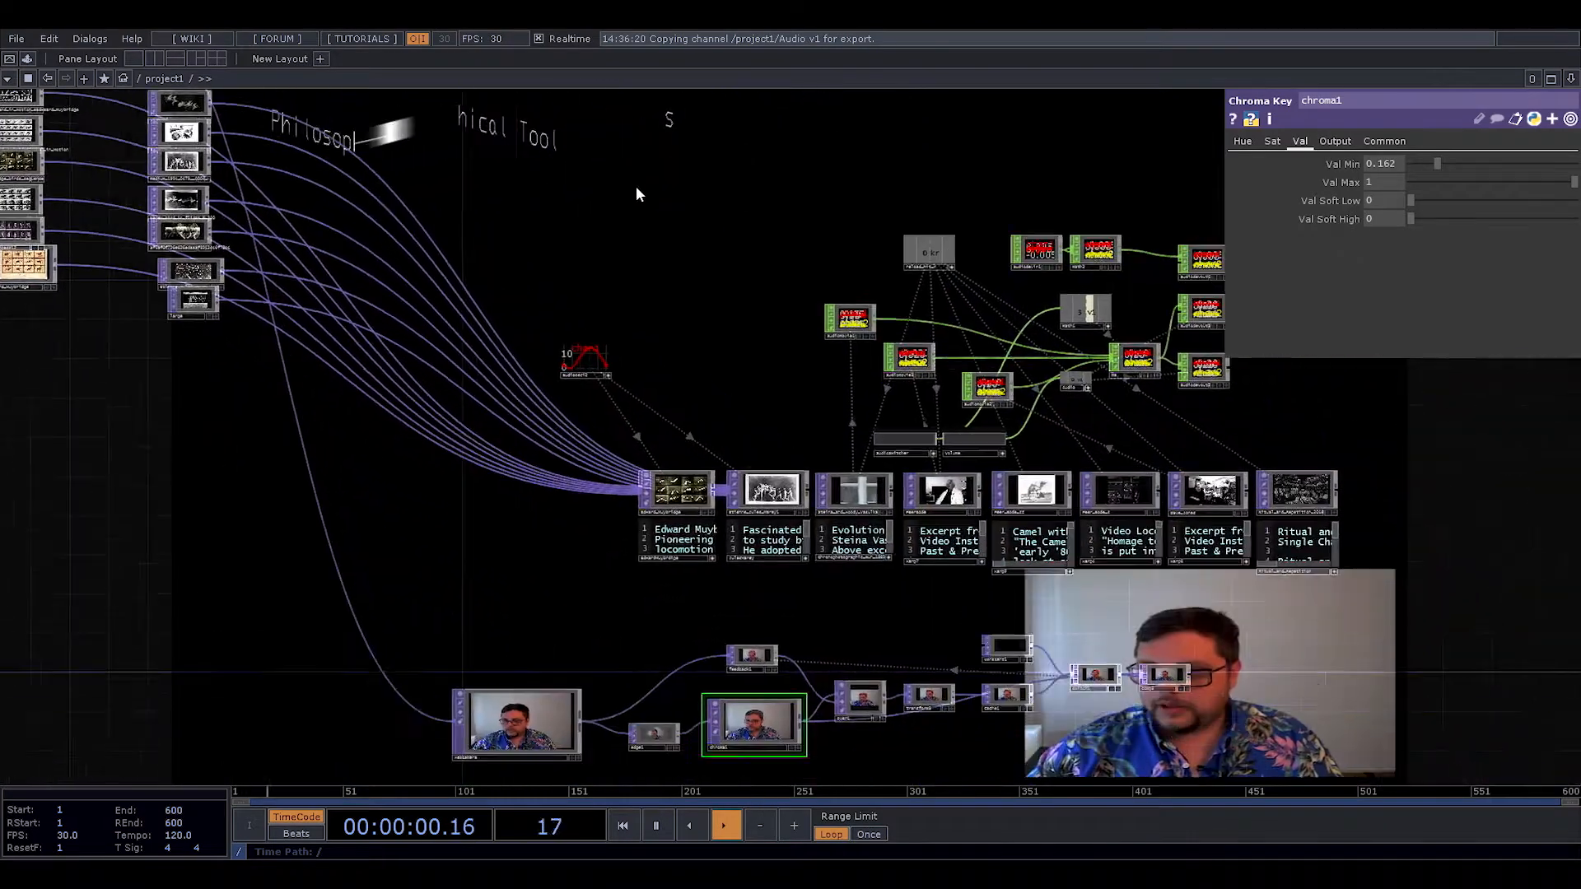
pyautogui.moveTo(1166, 623); pyautogui.dragTo(994, 539)
pyautogui.scroll(4, 995, 539)
pyautogui.moveTo(851, 552); pyautogui.dragTo(1124, 466)
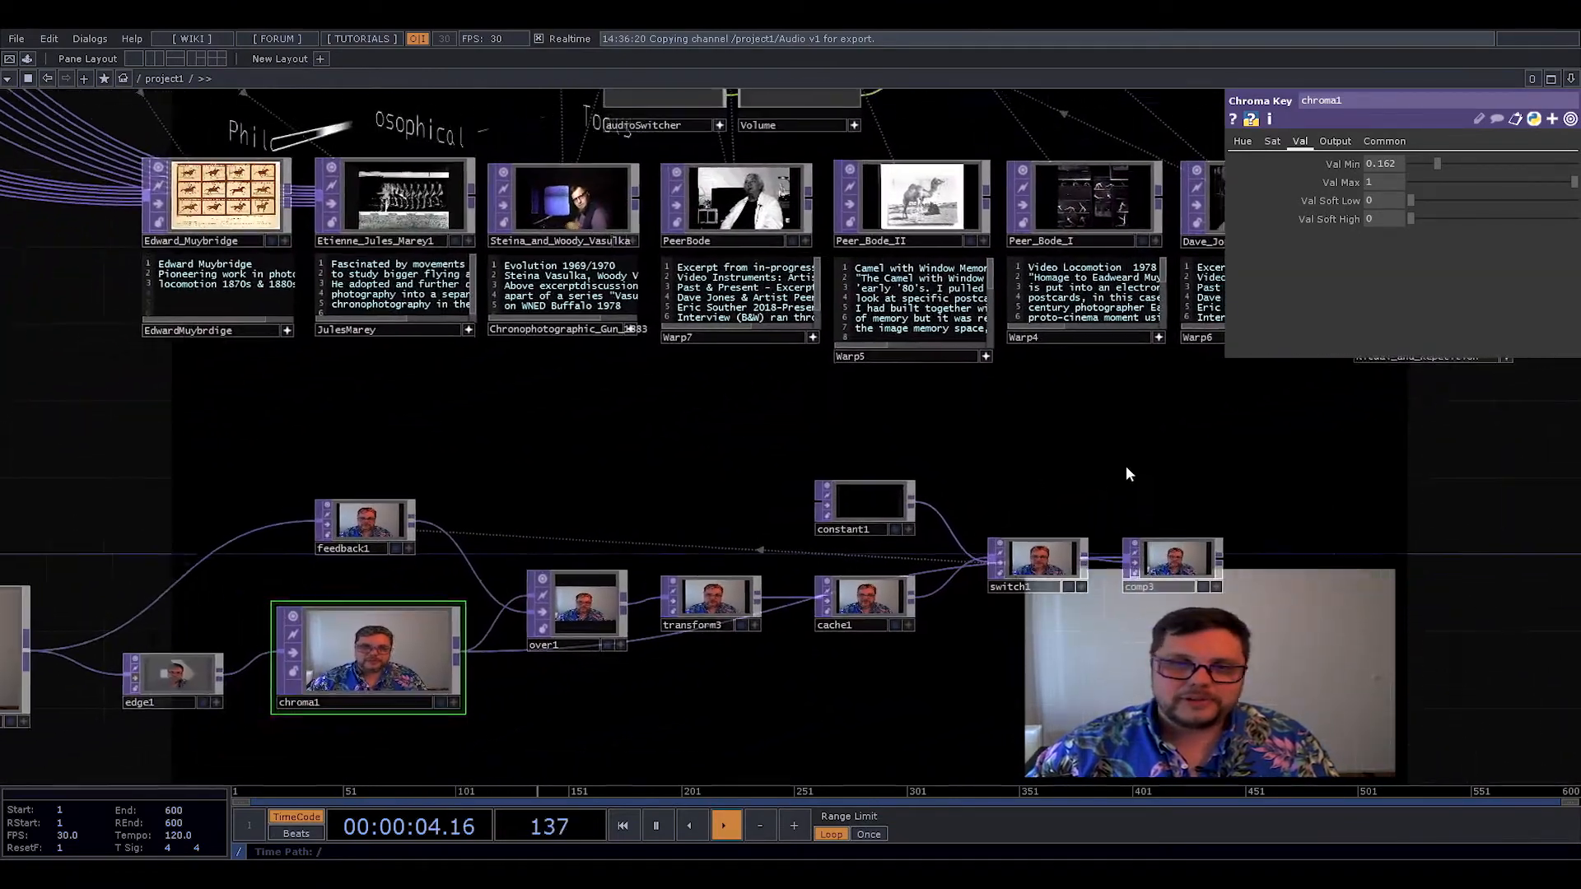
pyautogui.scroll(-2, 1133, 454)
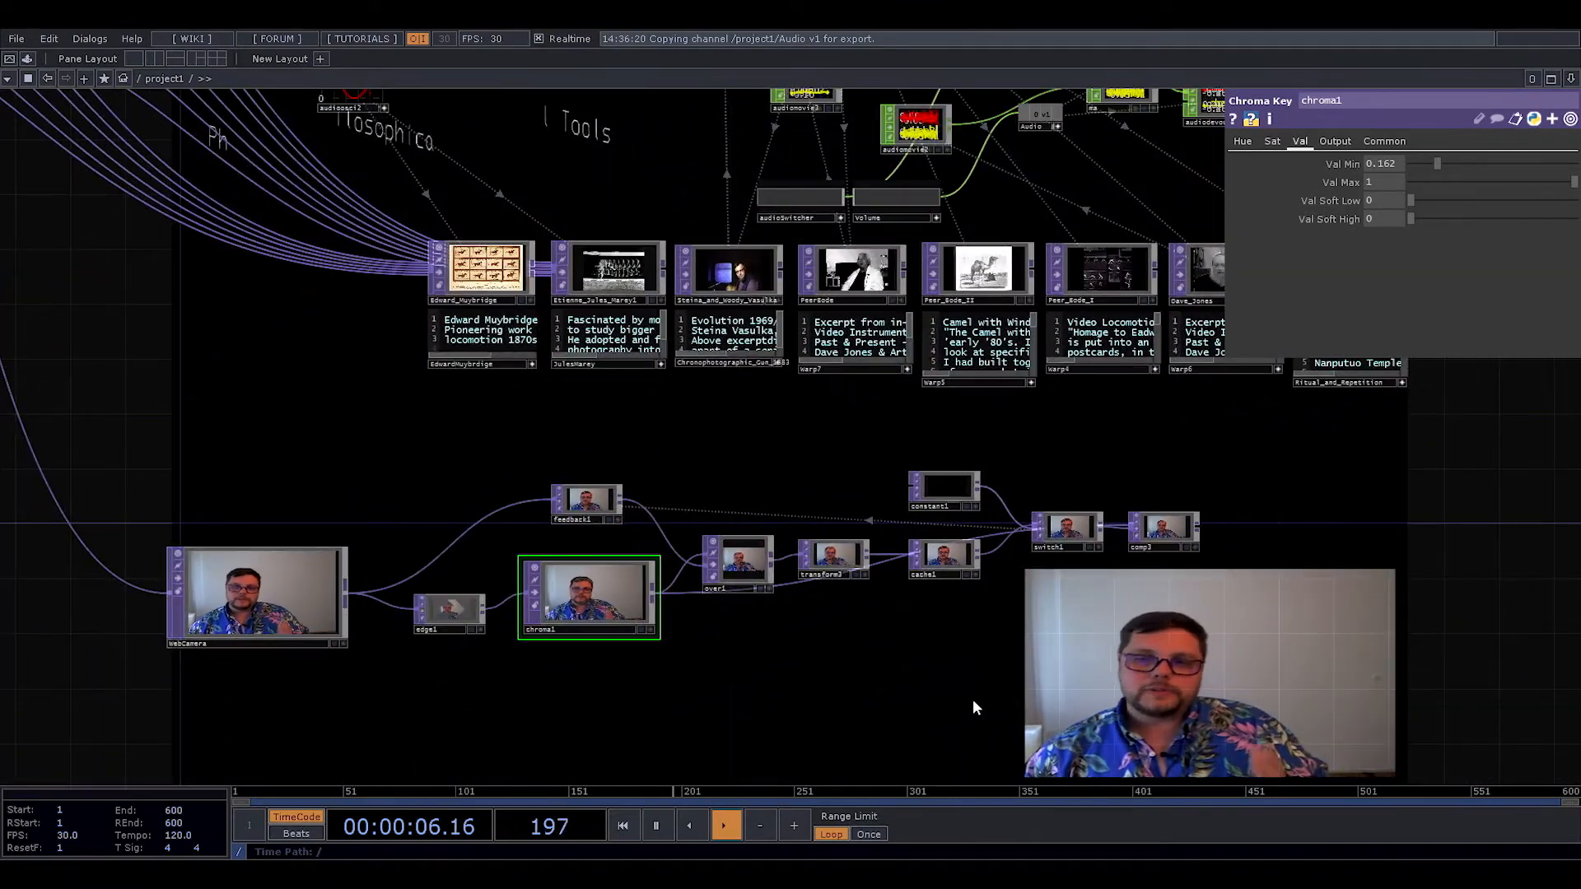